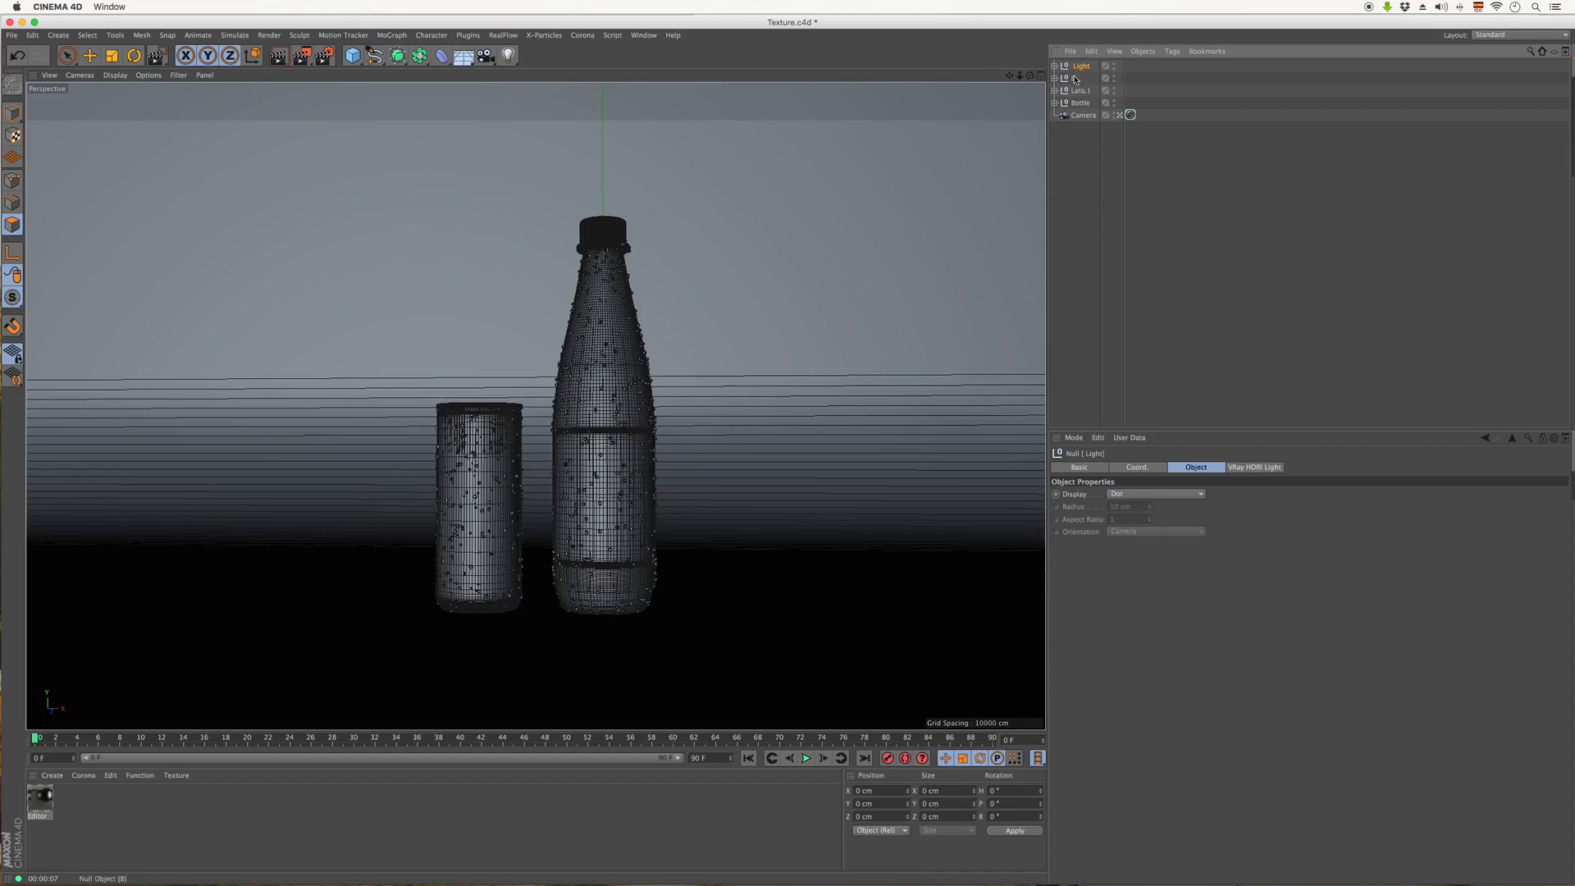
# - Select the scene's groups in turn, including the can and the Bottle, to see which geometry each one contains
pyautogui.click(1074, 78)
pyautogui.click(1076, 91)
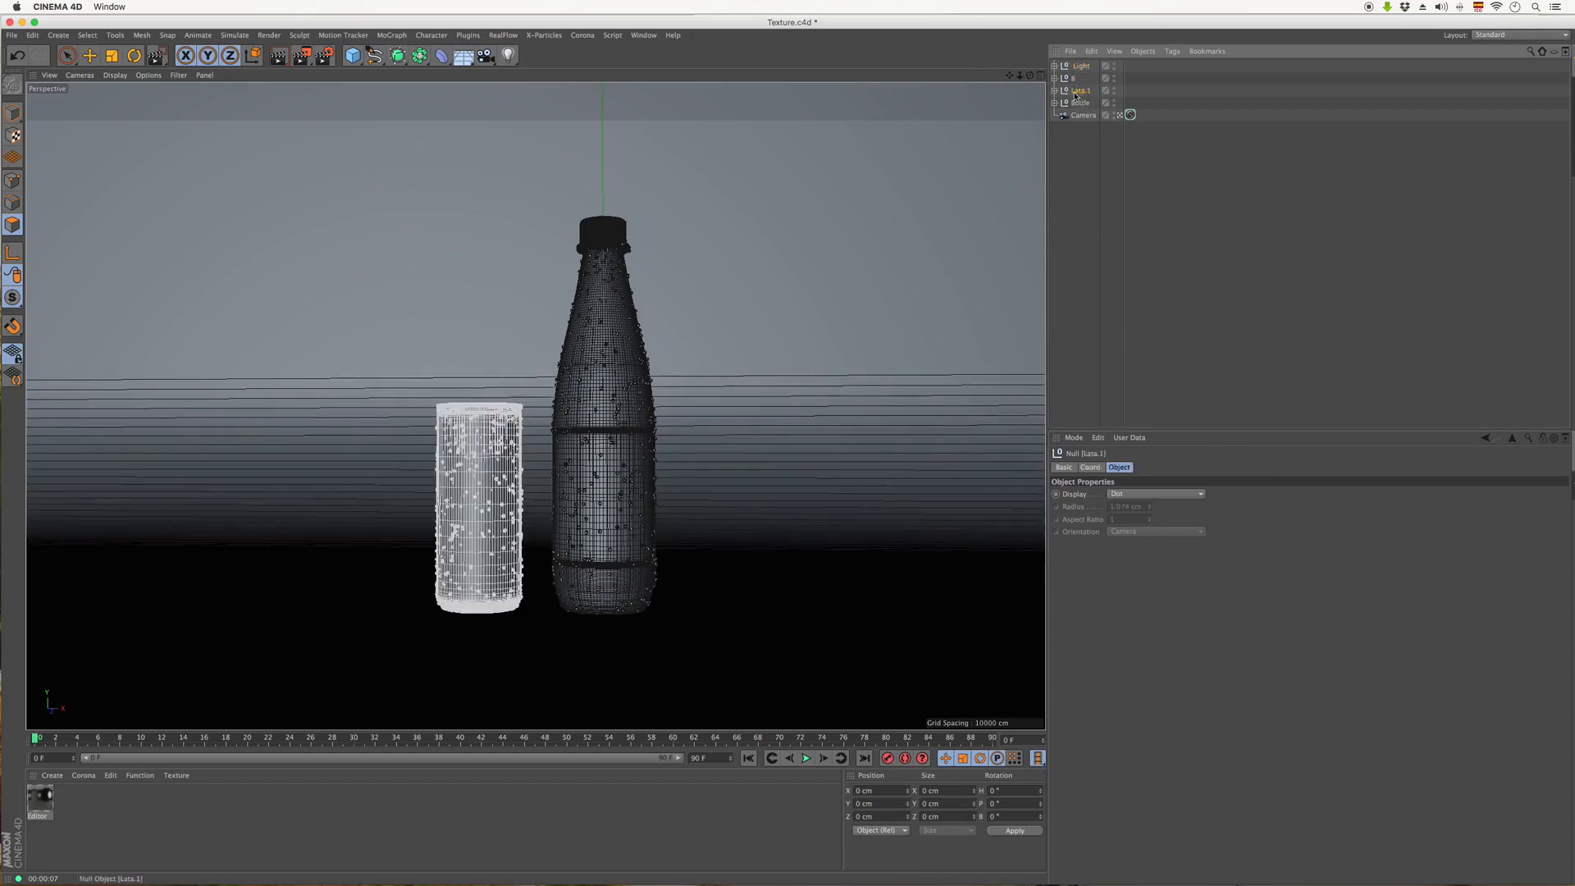
pyautogui.click(1080, 103)
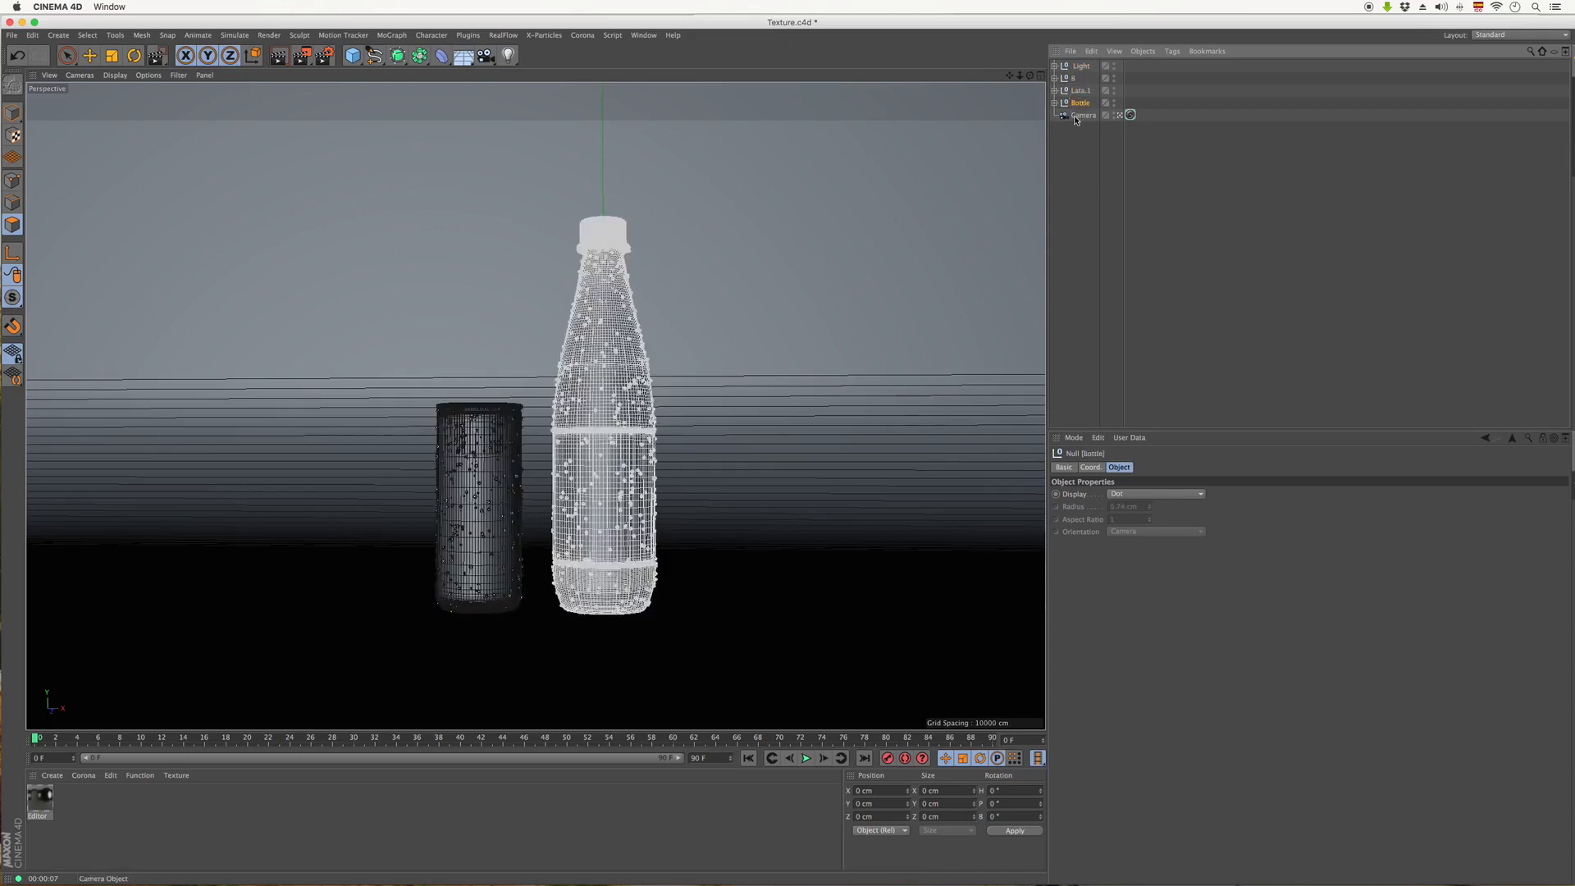
pyautogui.click(113, 840)
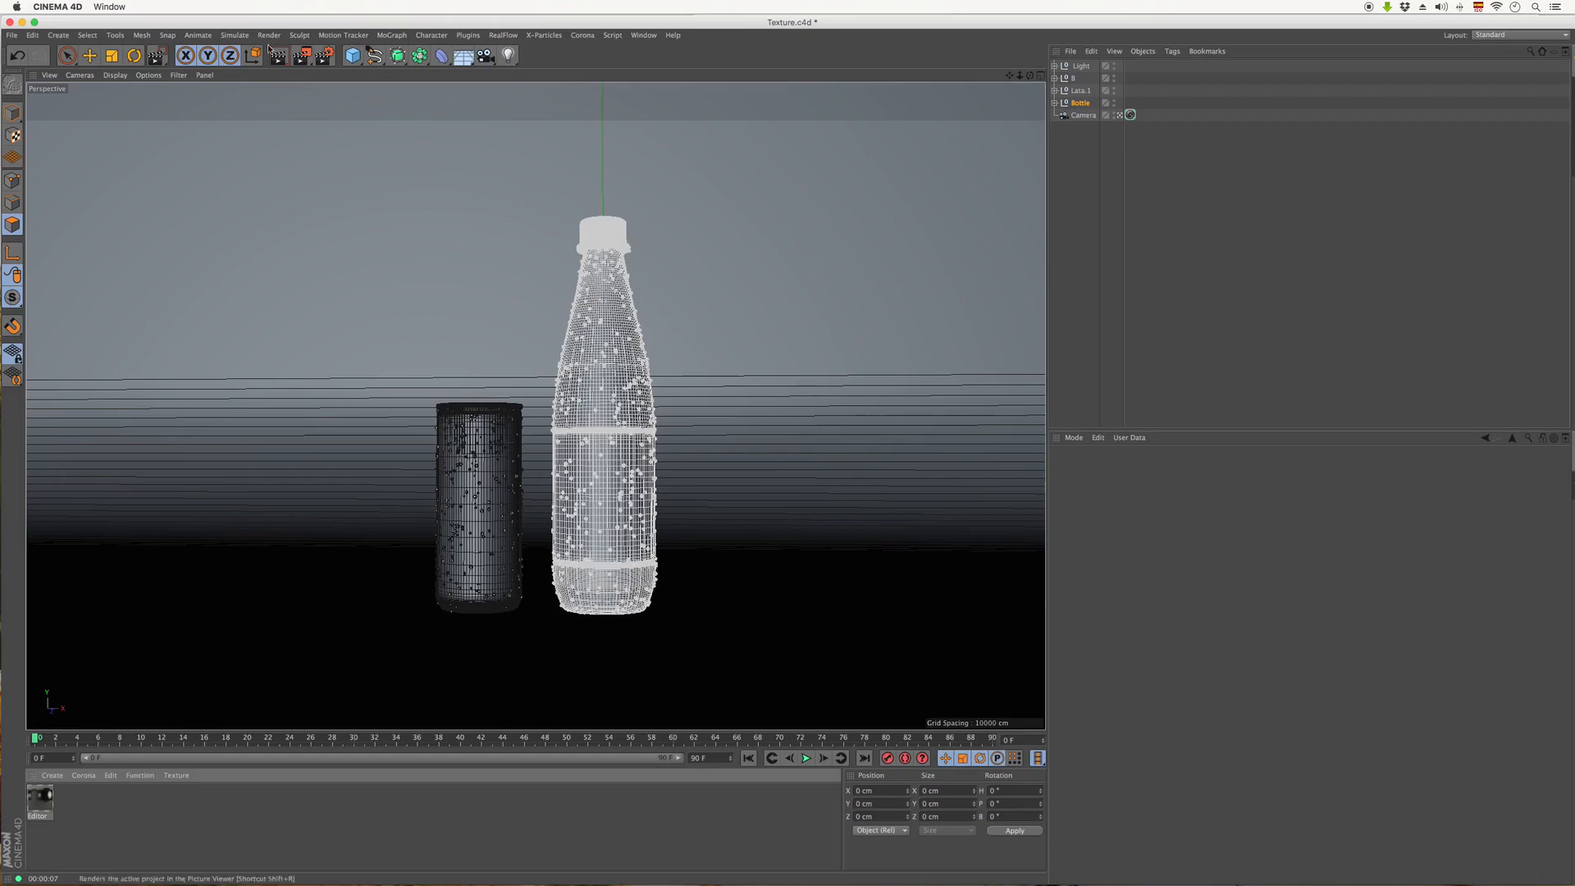
# - Switch to Model mode and activate the Live Selection tool
pyautogui.click(65, 56)
pyautogui.click(10, 111)
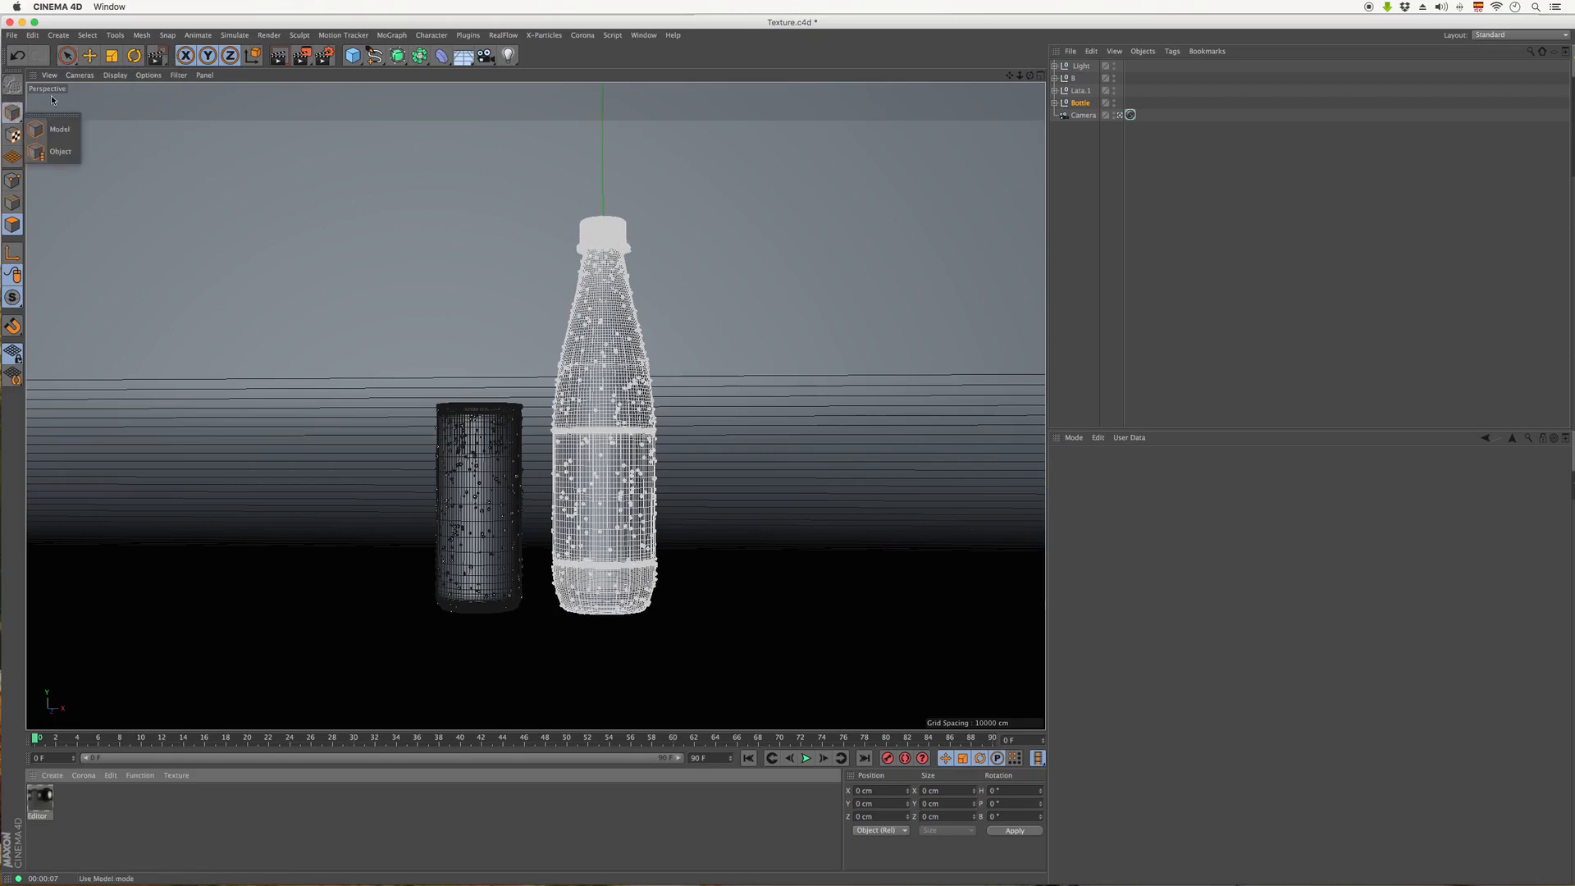
pyautogui.click(61, 128)
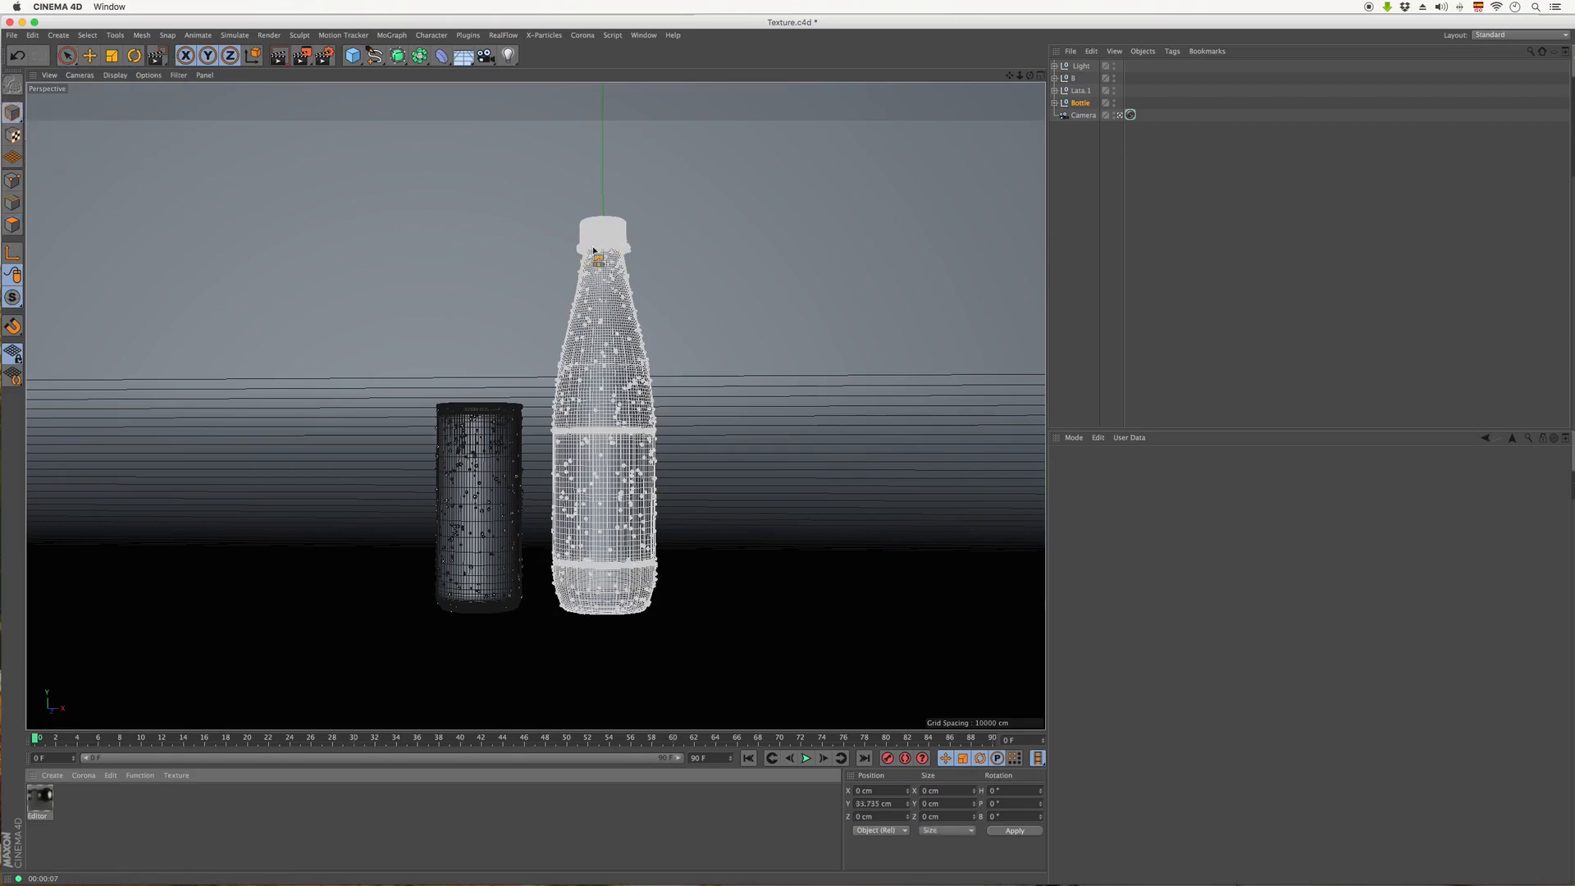
pyautogui.click(69, 56)
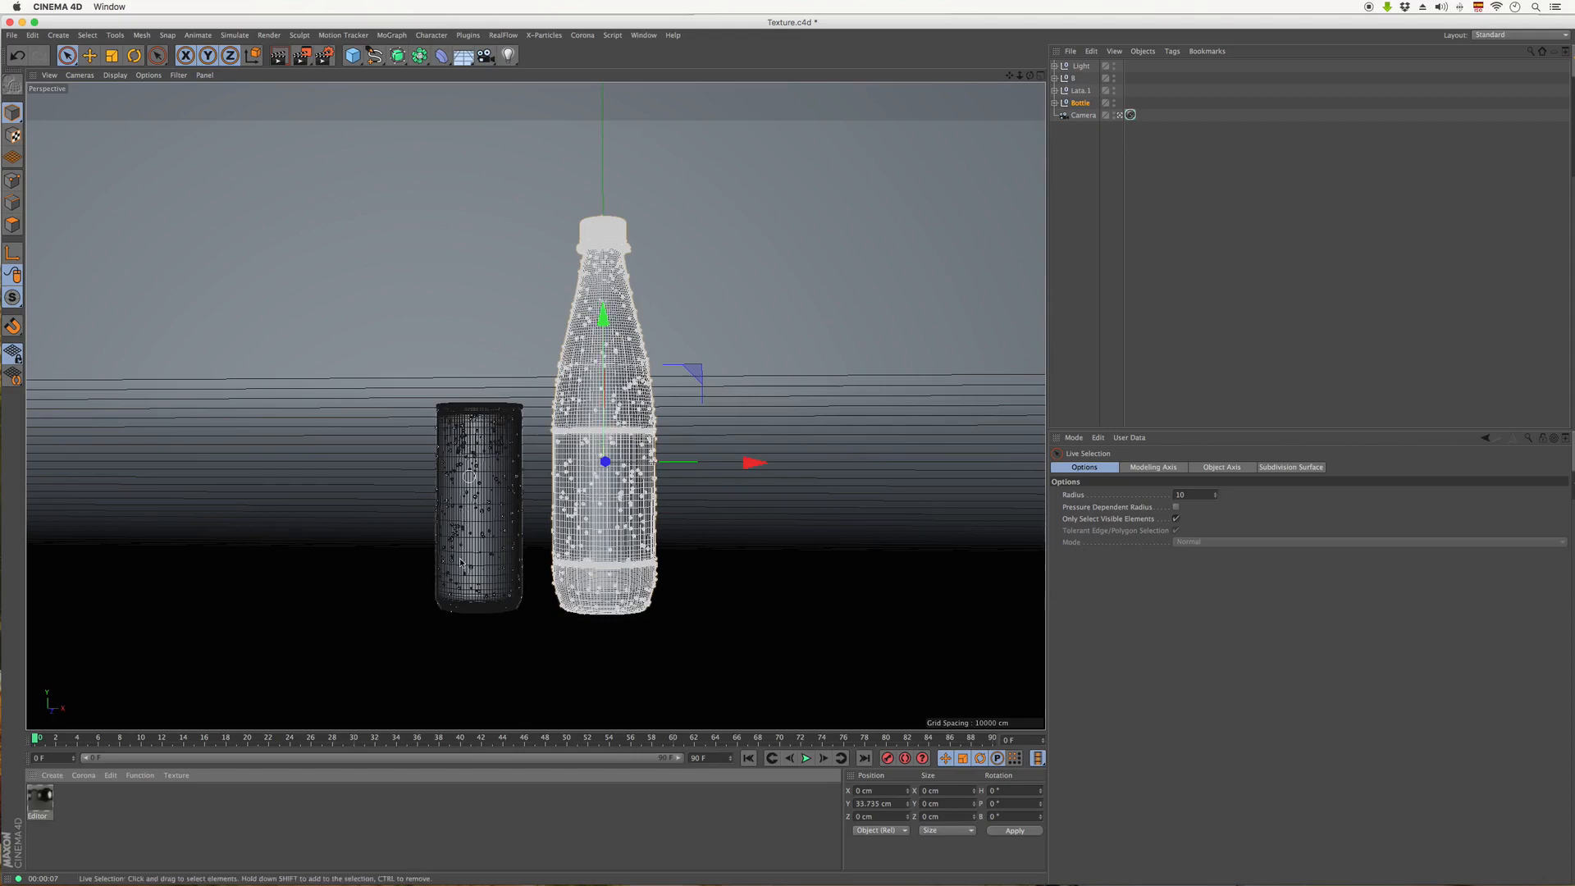
# - Create a VRayAdvancedMaterial and duplicate it until there are five identical materials
pyautogui.click(58, 779)
pyautogui.moveTo(106, 671)
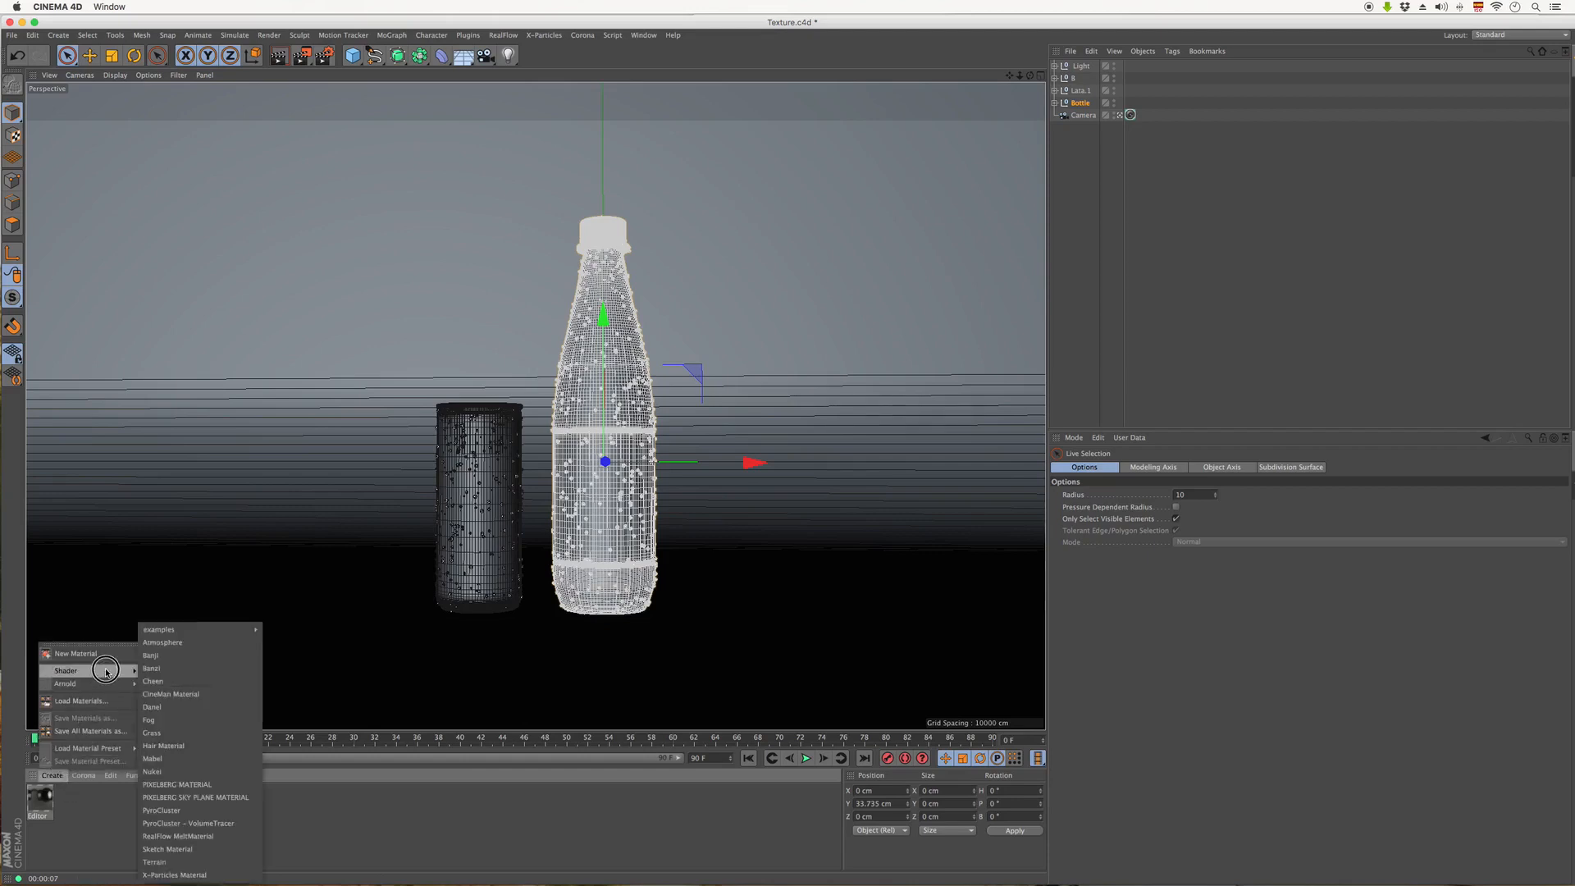
pyautogui.moveTo(194, 631)
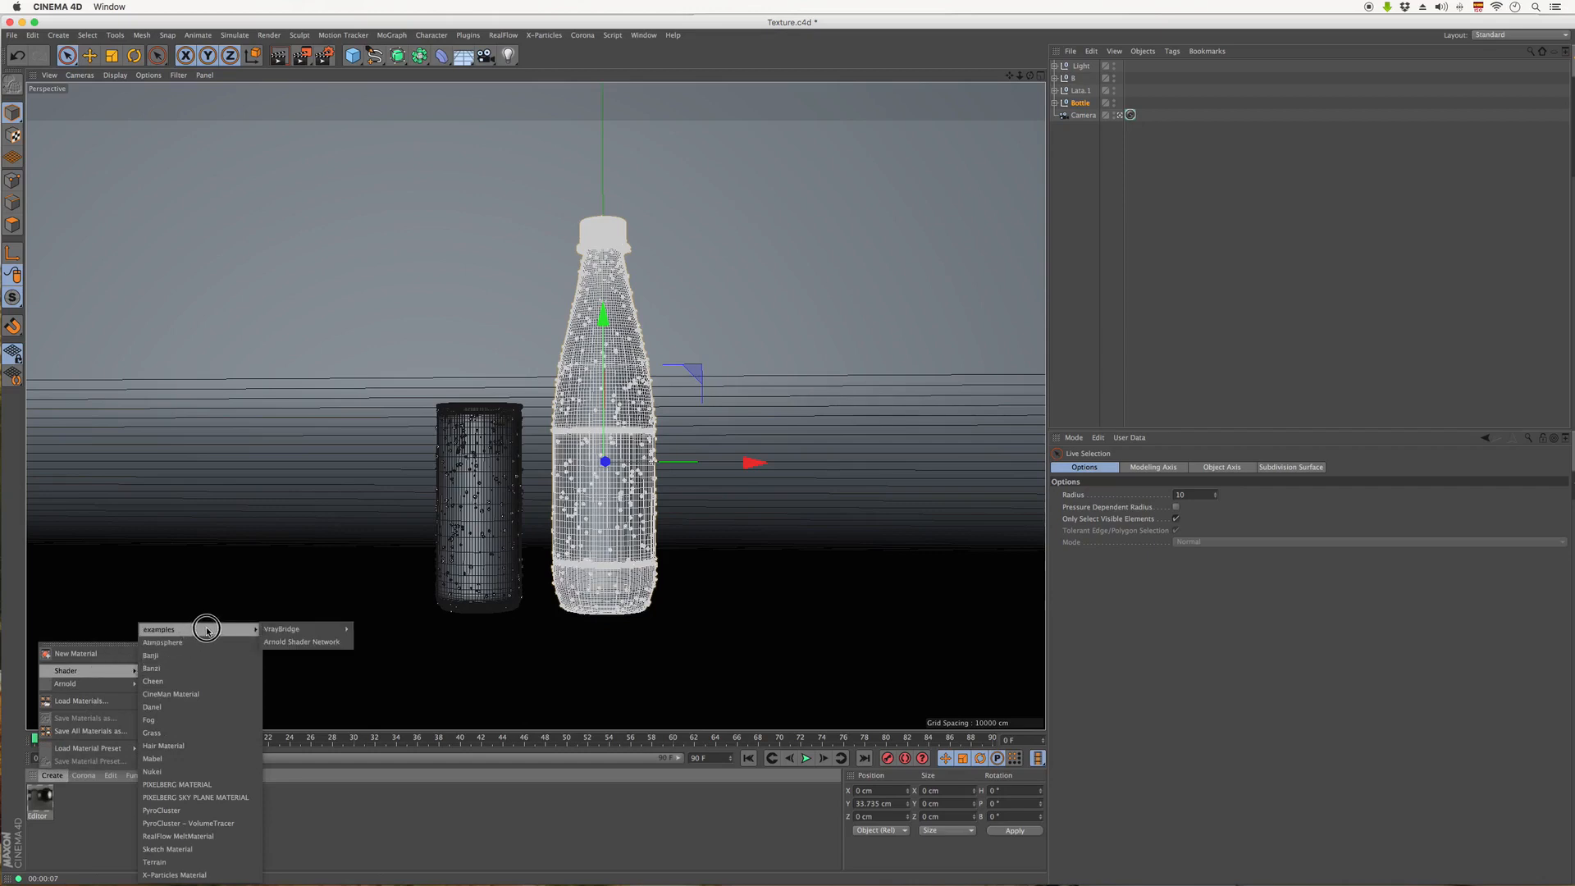
pyautogui.moveTo(295, 628)
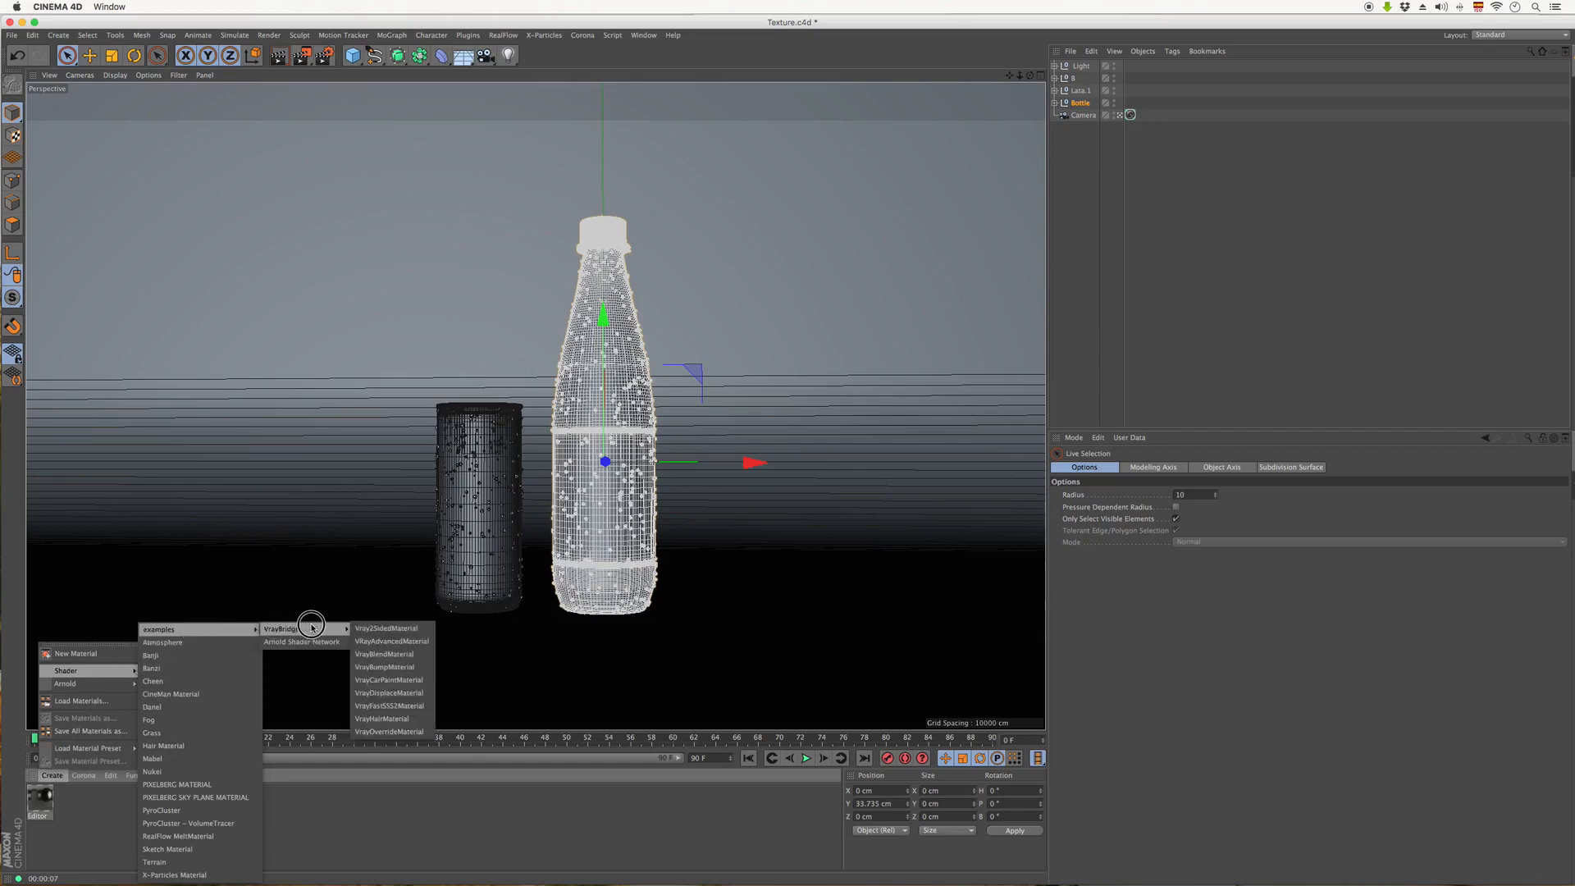
pyautogui.click(411, 643)
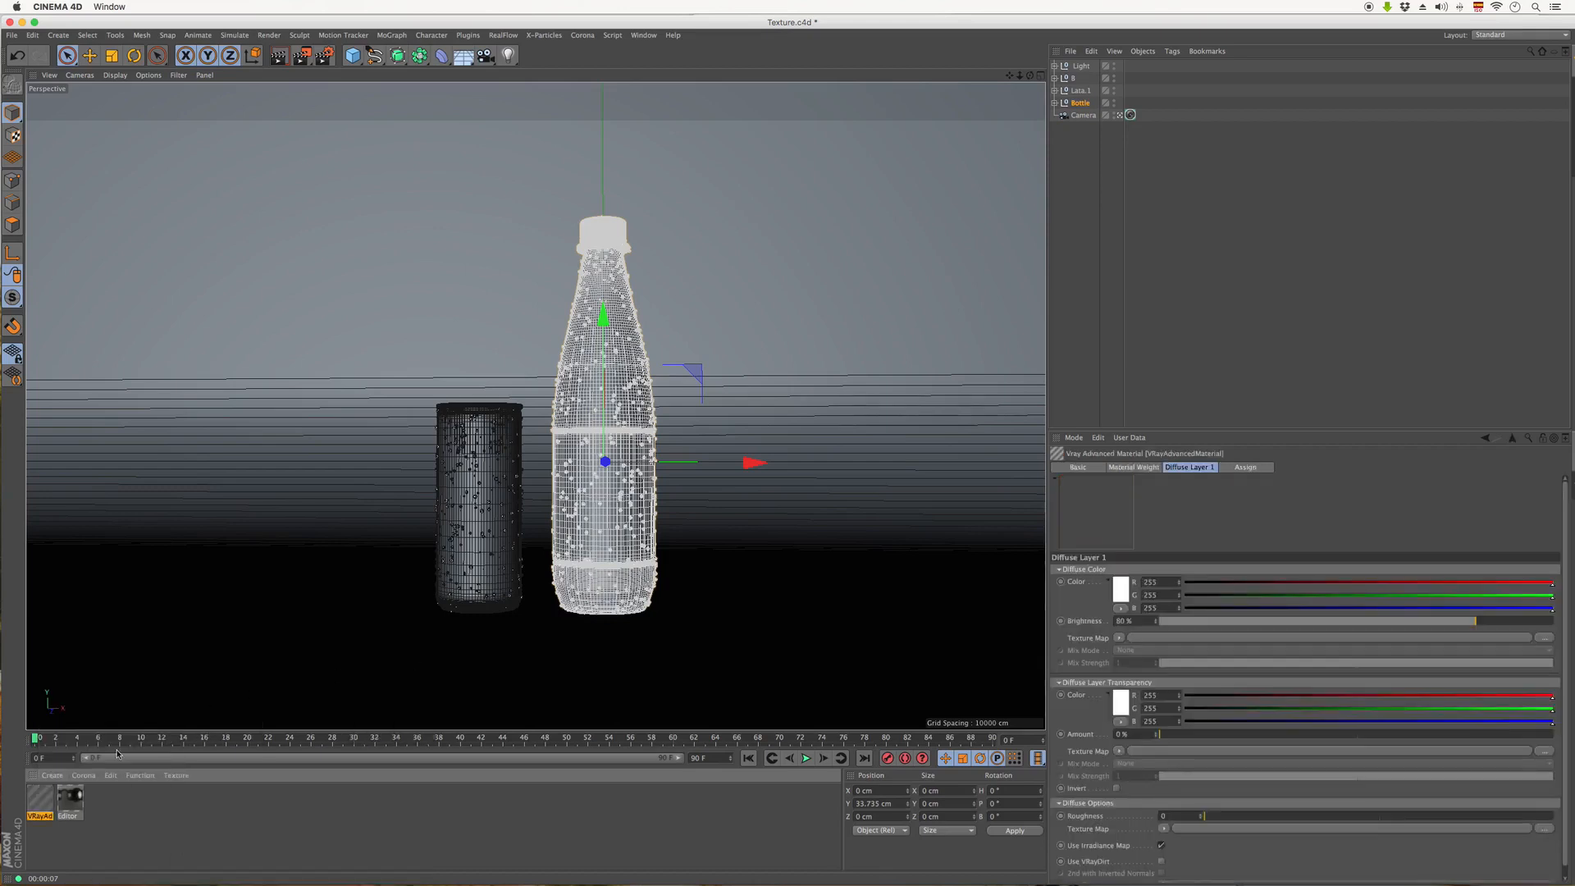
pyautogui.keyDown('ctrl'); pyautogui.moveTo(39, 804); pyautogui.dragTo(151, 804); pyautogui.keyUp('ctrl')
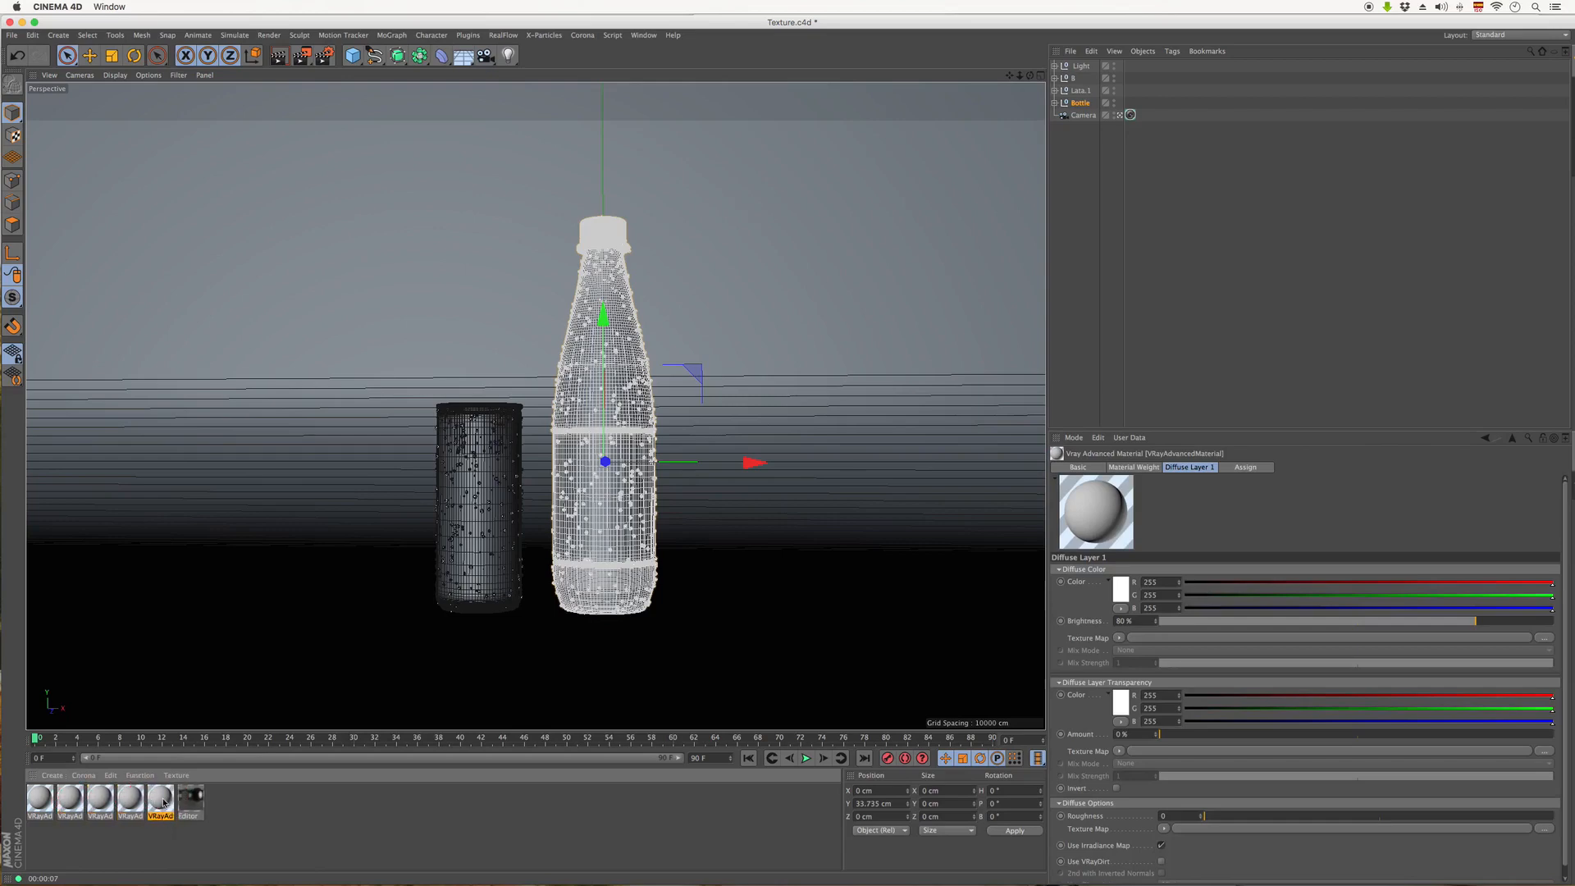
# - Open the last VRayAdvancedMaterial for editing, disable its Diffuse Layer 1 and enable Specular Layer 1
pyautogui.doubleClick(171, 788)
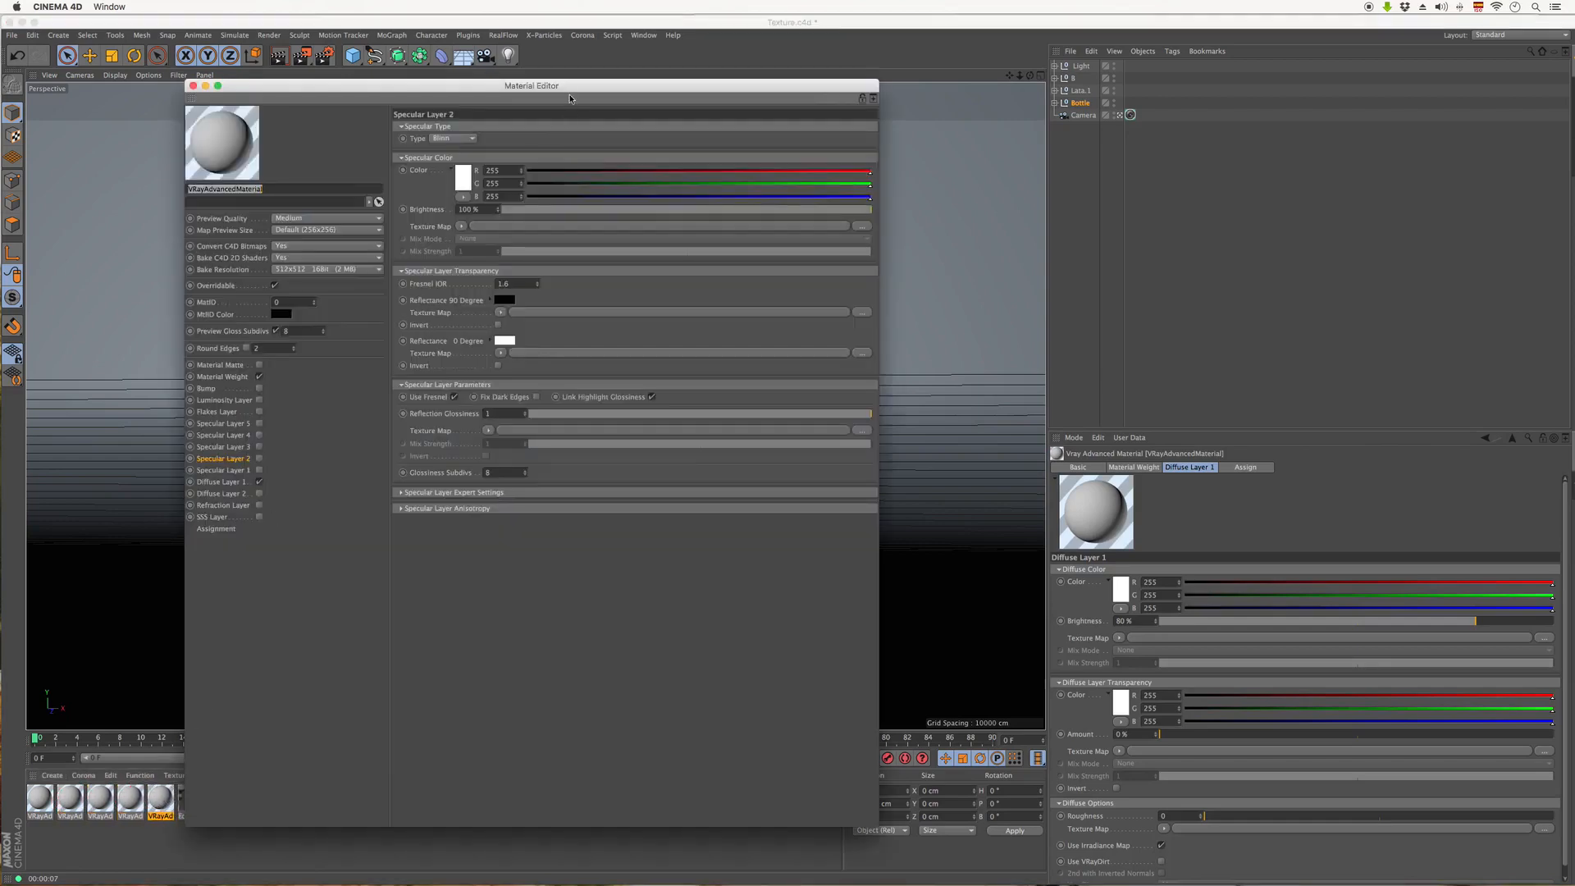
pyautogui.moveTo(570, 99); pyautogui.dragTo(1211, 34)
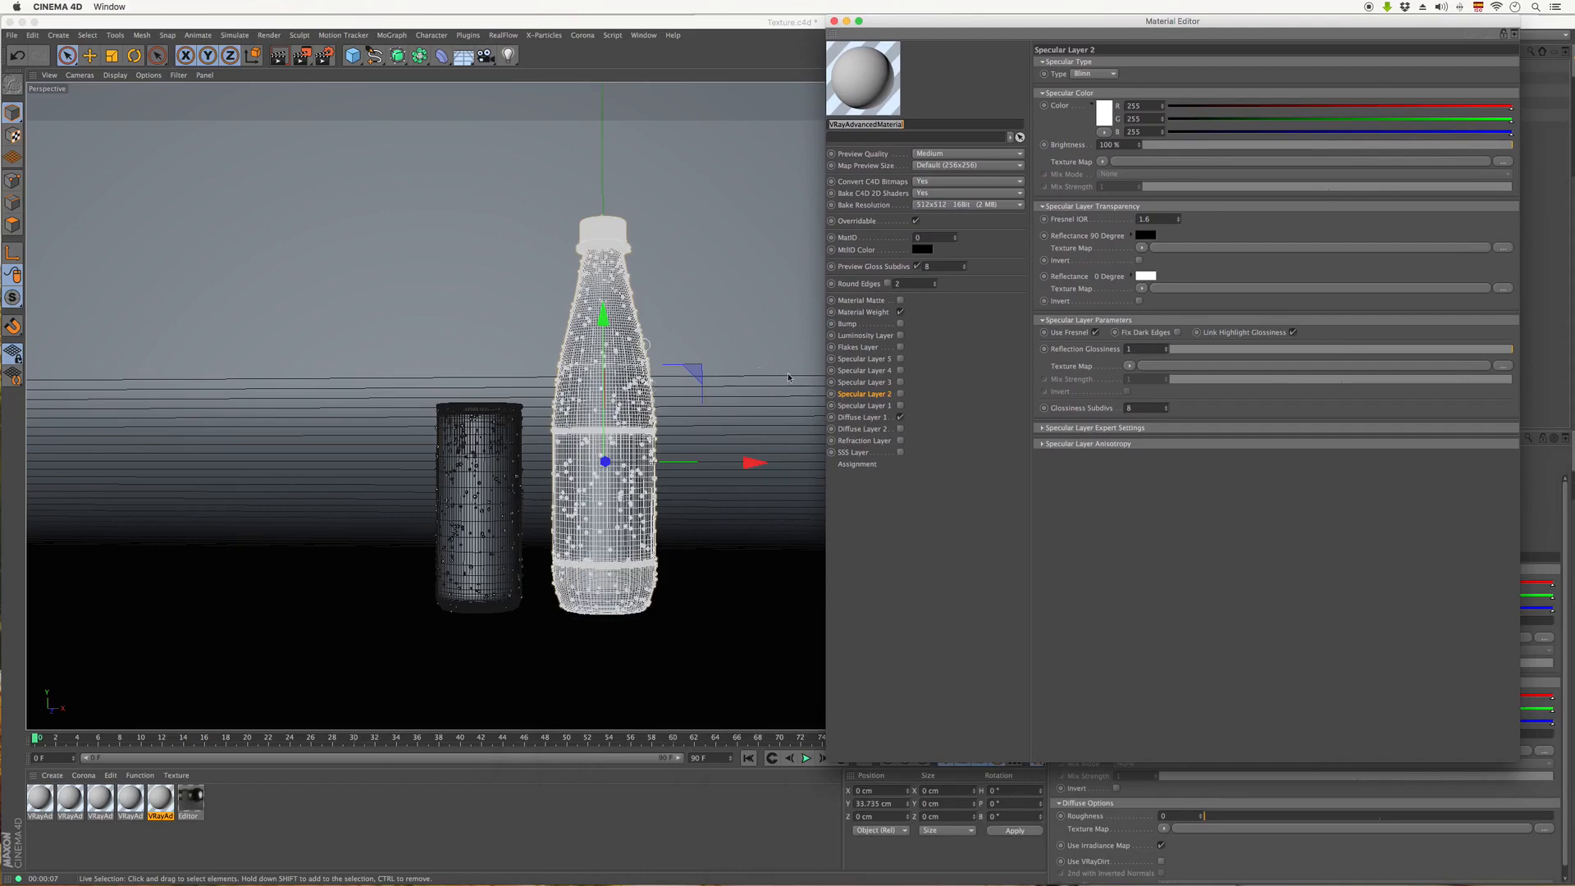
pyautogui.click(882, 417)
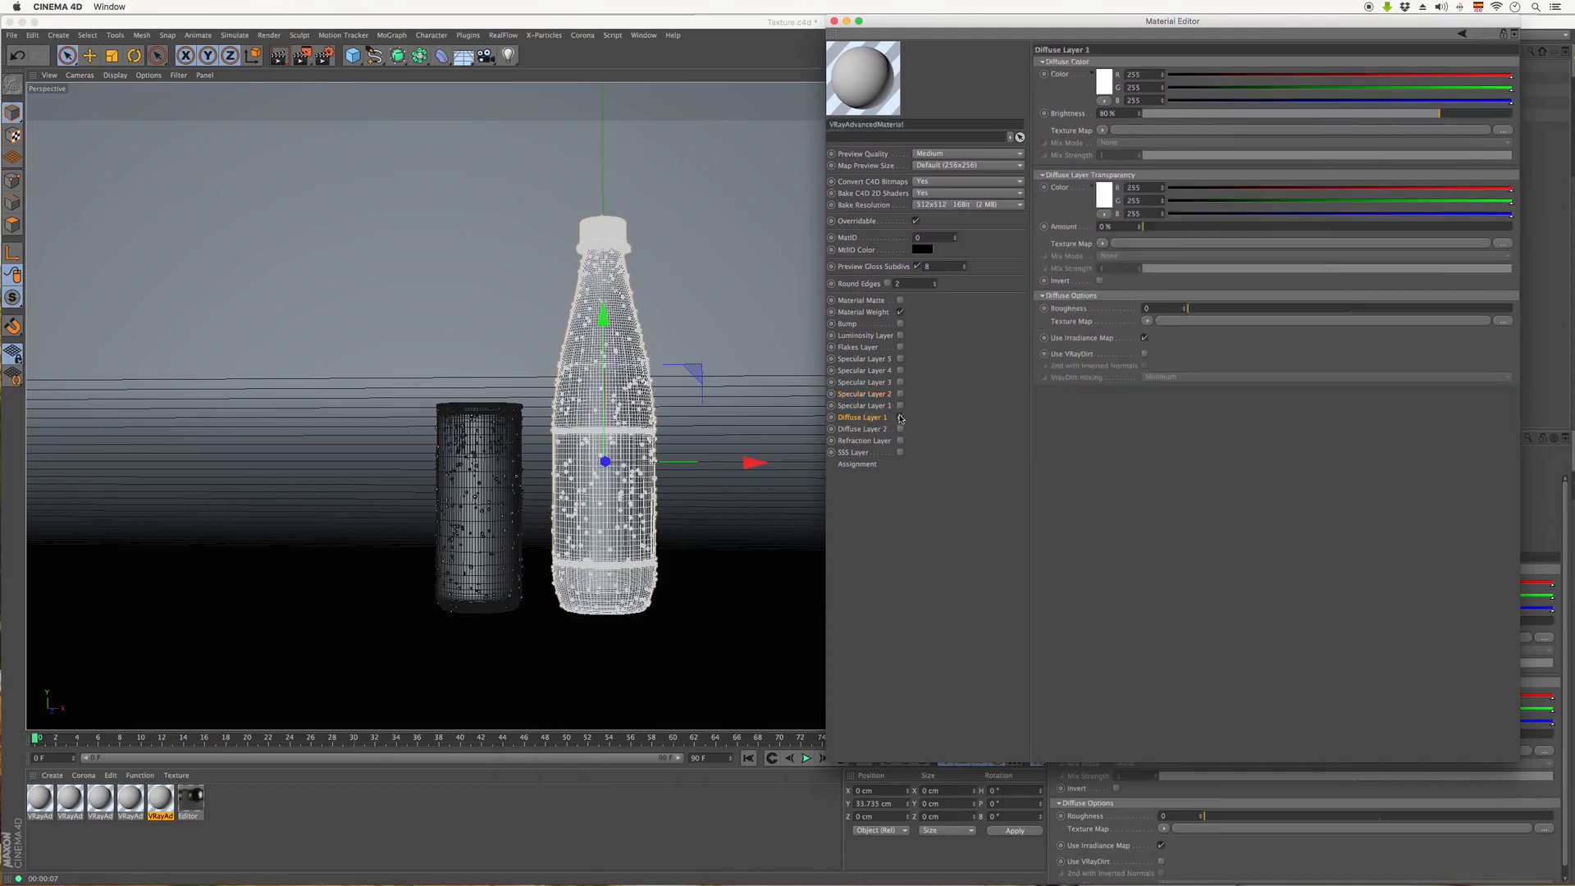
pyautogui.click(900, 406)
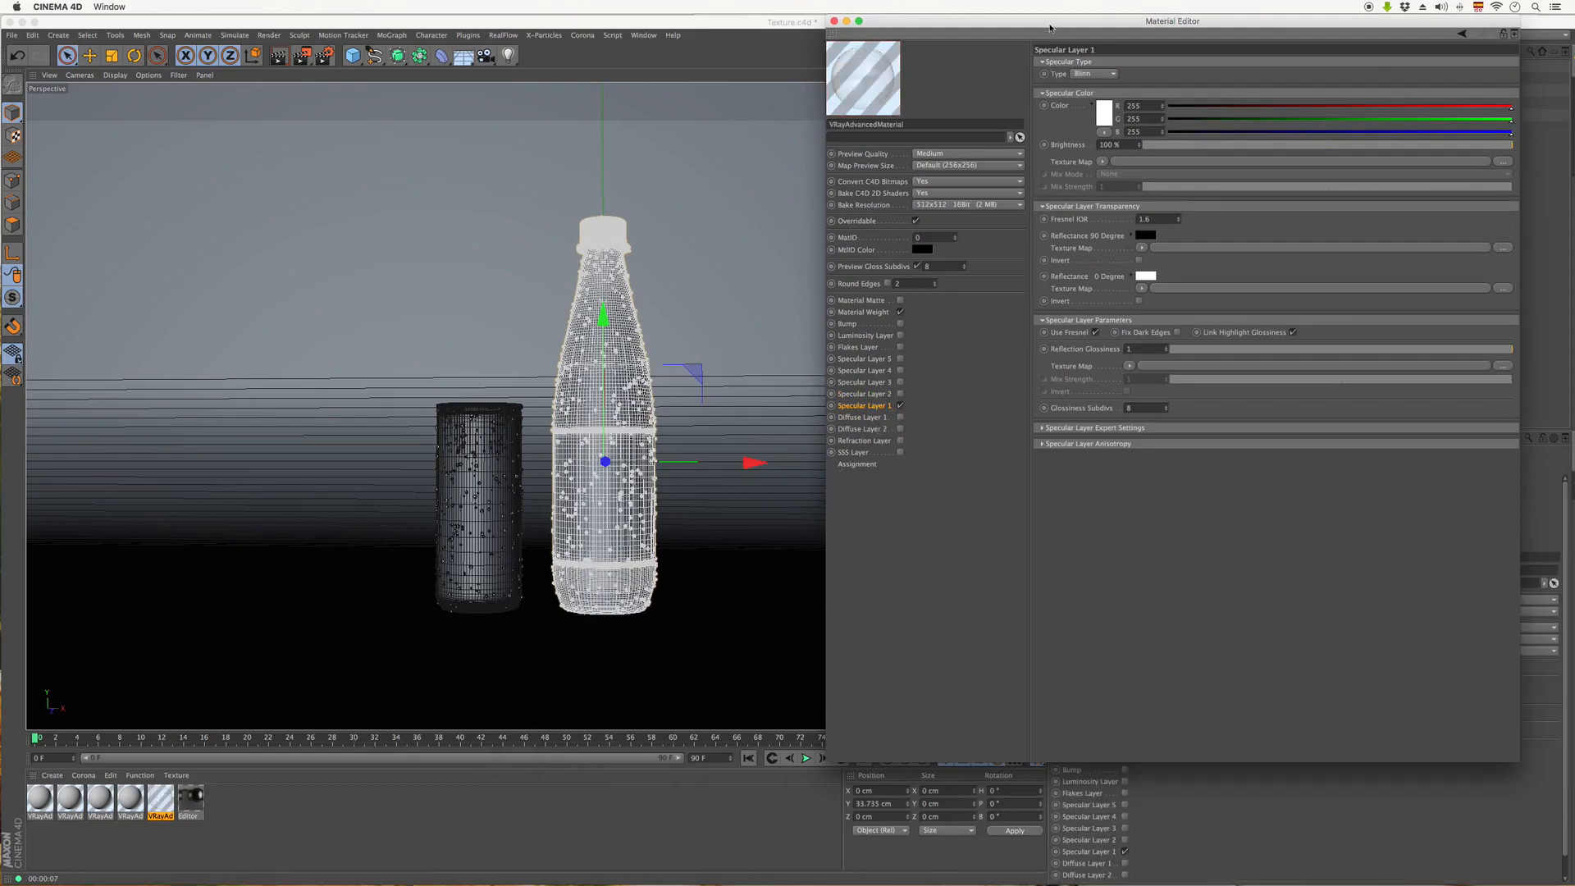
pyautogui.moveTo(1049, 28); pyautogui.dragTo(874, 70)
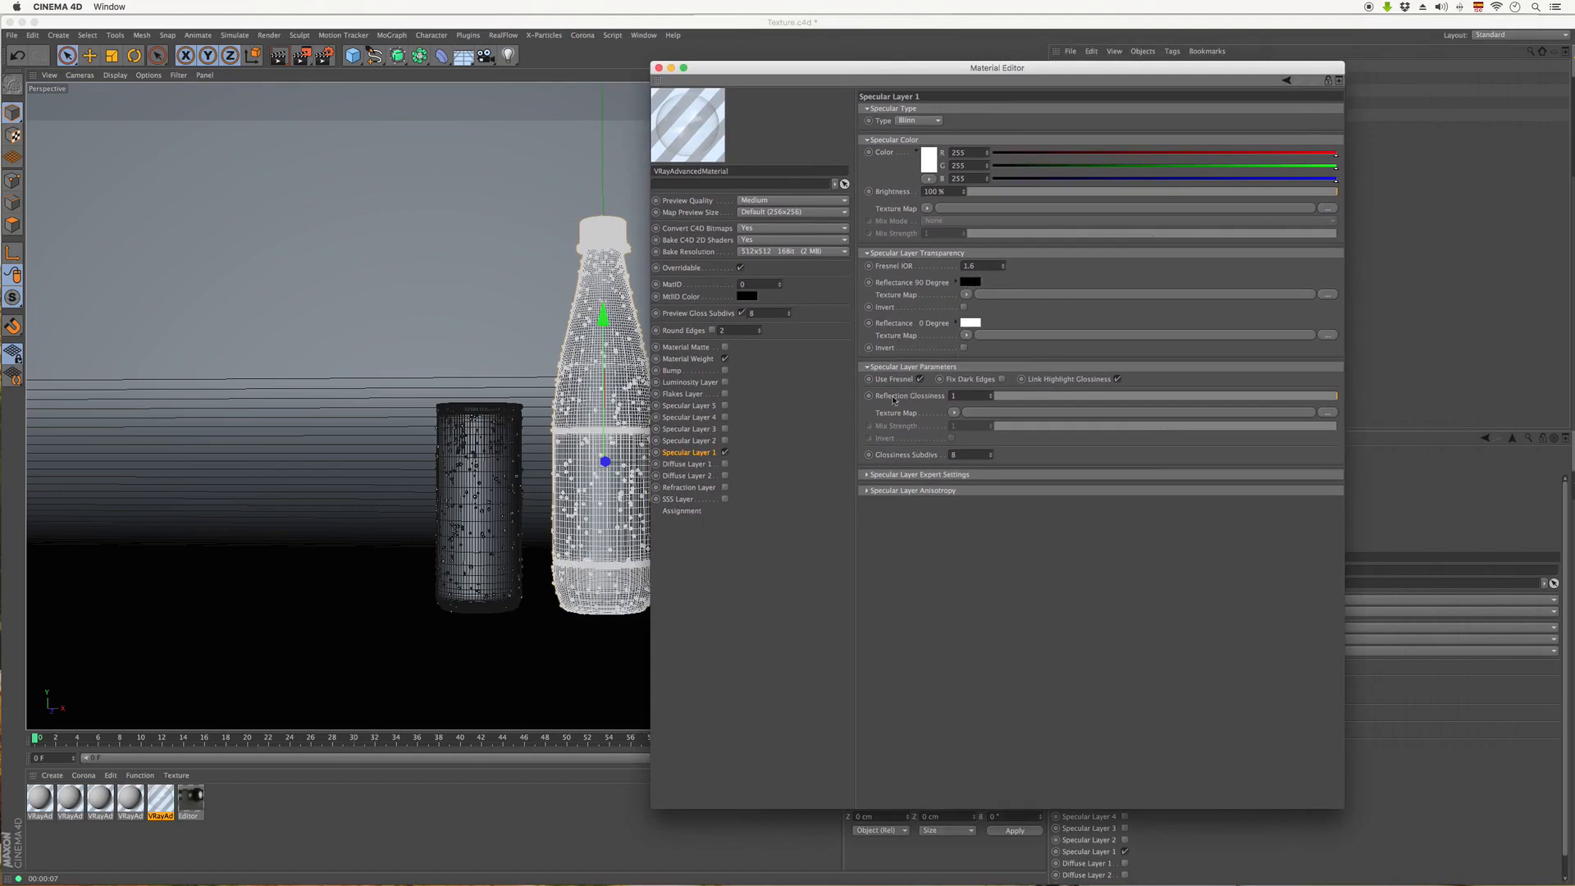
# - Turn off Use Fresnel for Specular Layer 1 and raise its transparency amount to 100 %
pyautogui.click(921, 379)
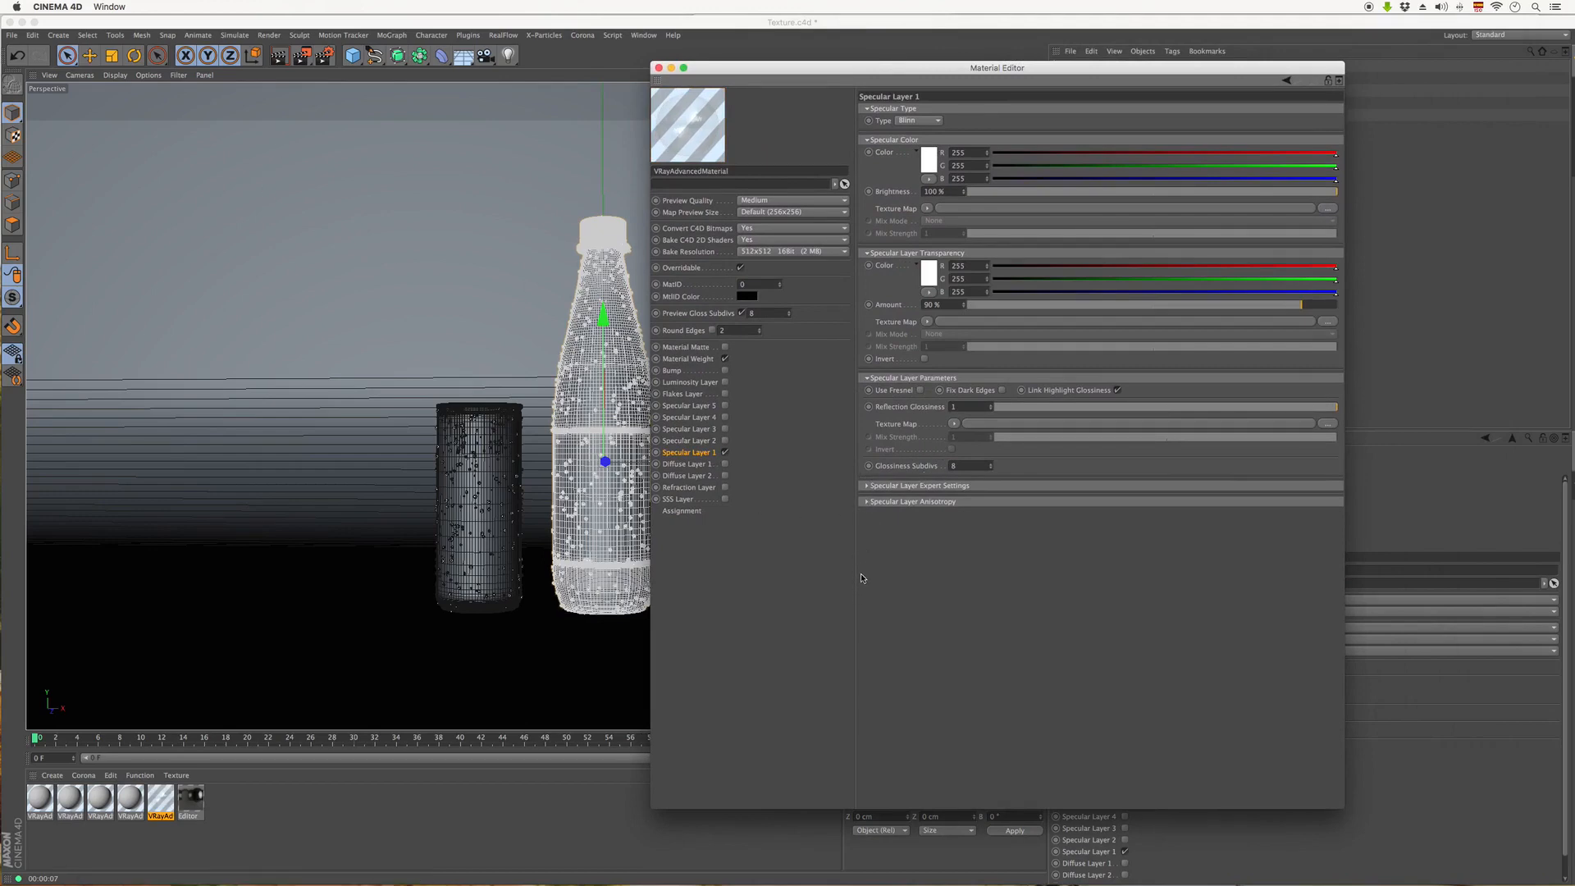
pyautogui.click(867, 487)
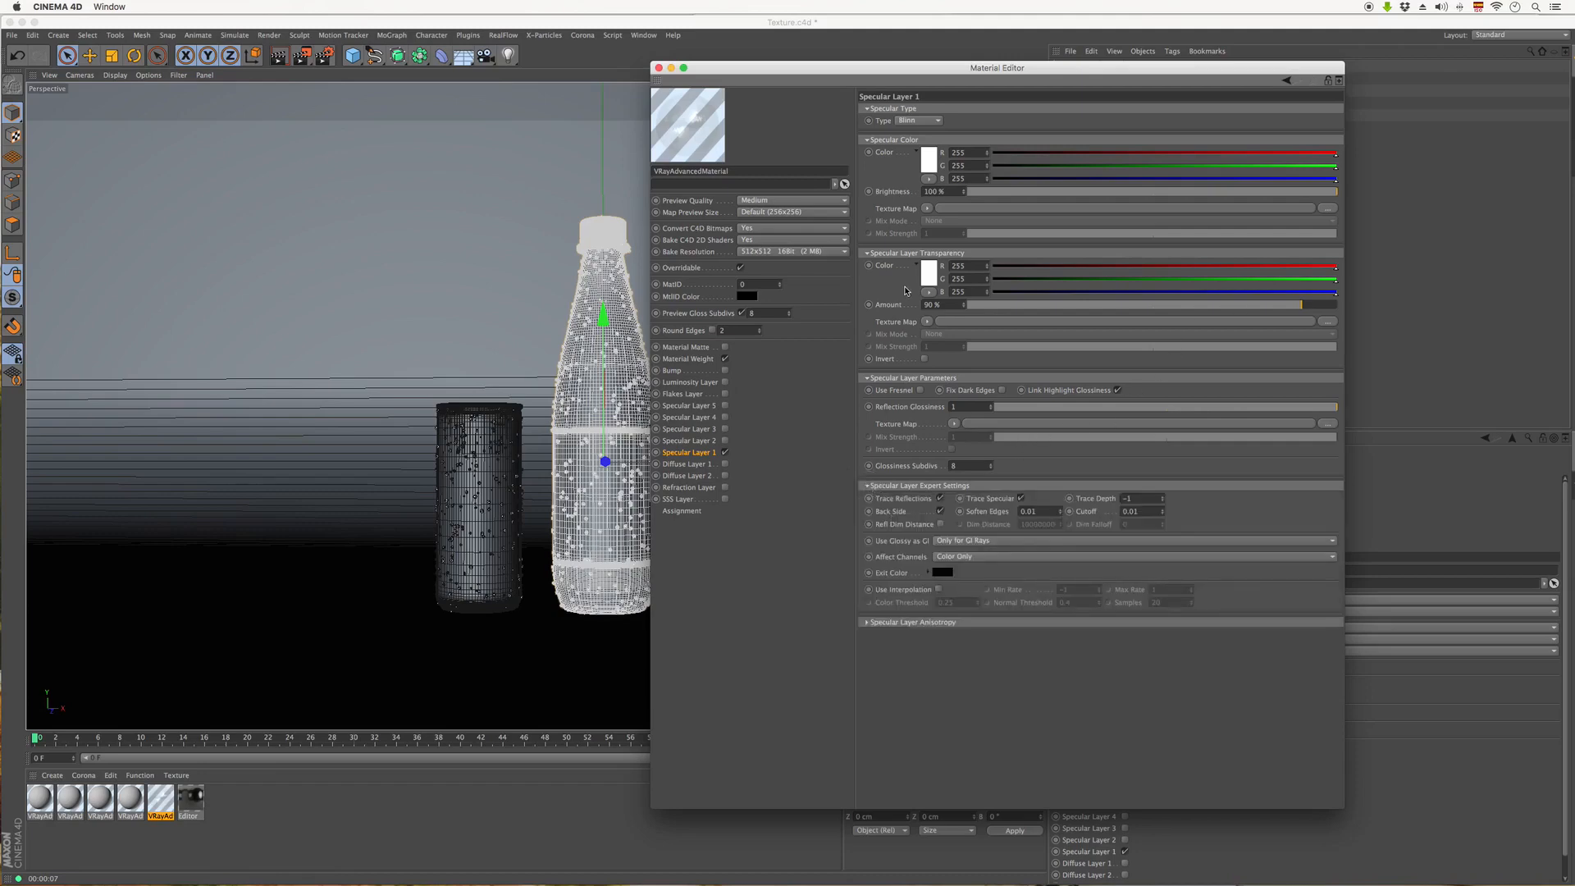
pyautogui.moveTo(1026, 306); pyautogui.dragTo(1457, 317)
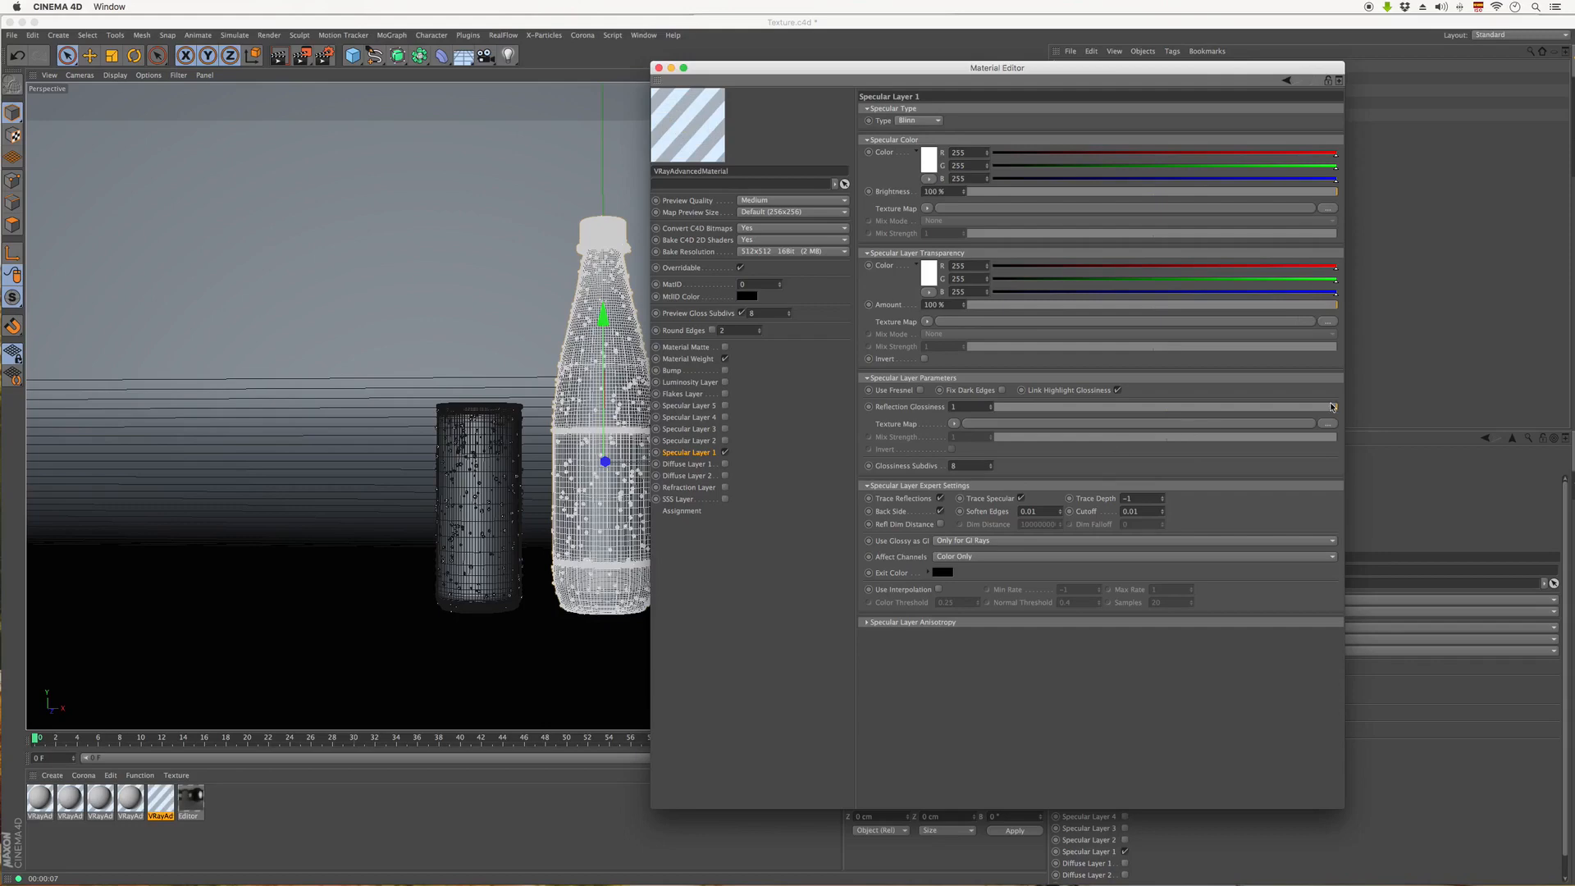
# - Set Specular Layer 1's reflection glossiness to 0.95 and transparency amount to 98 %, and expand its anisotropy settings
pyautogui.moveTo(1333, 411); pyautogui.dragTo(1328, 415)
pyautogui.moveTo(1321, 412); pyautogui.dragTo(1318, 410)
pyautogui.moveTo(1337, 311); pyautogui.dragTo(1332, 305)
pyautogui.click(867, 623)
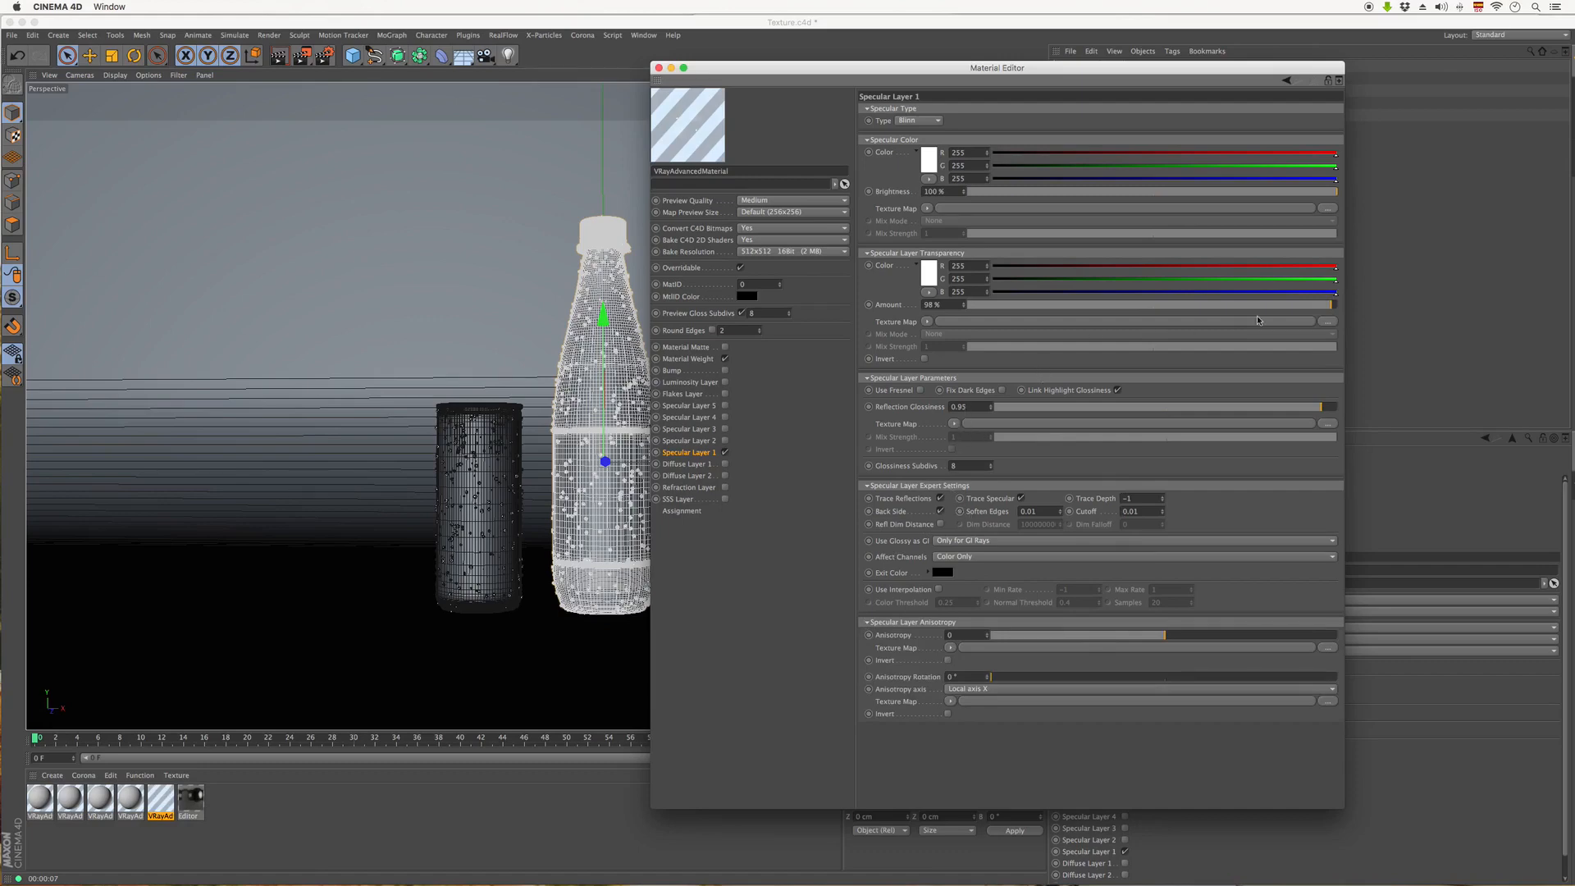
# - Set Specular Layer 1's transparency amount to 94 % and its reflection glossiness to 1
pyautogui.moveTo(1332, 305); pyautogui.dragTo(1299, 307)
pyautogui.moveTo(1325, 304); pyautogui.dragTo(1318, 306)
pyautogui.moveTo(1328, 412); pyautogui.dragTo(1340, 411)
# - Load a Fresnel shader into Specular Layer 1's transparency texture map and change its gradient's black knot to light grey
pyautogui.click(927, 323)
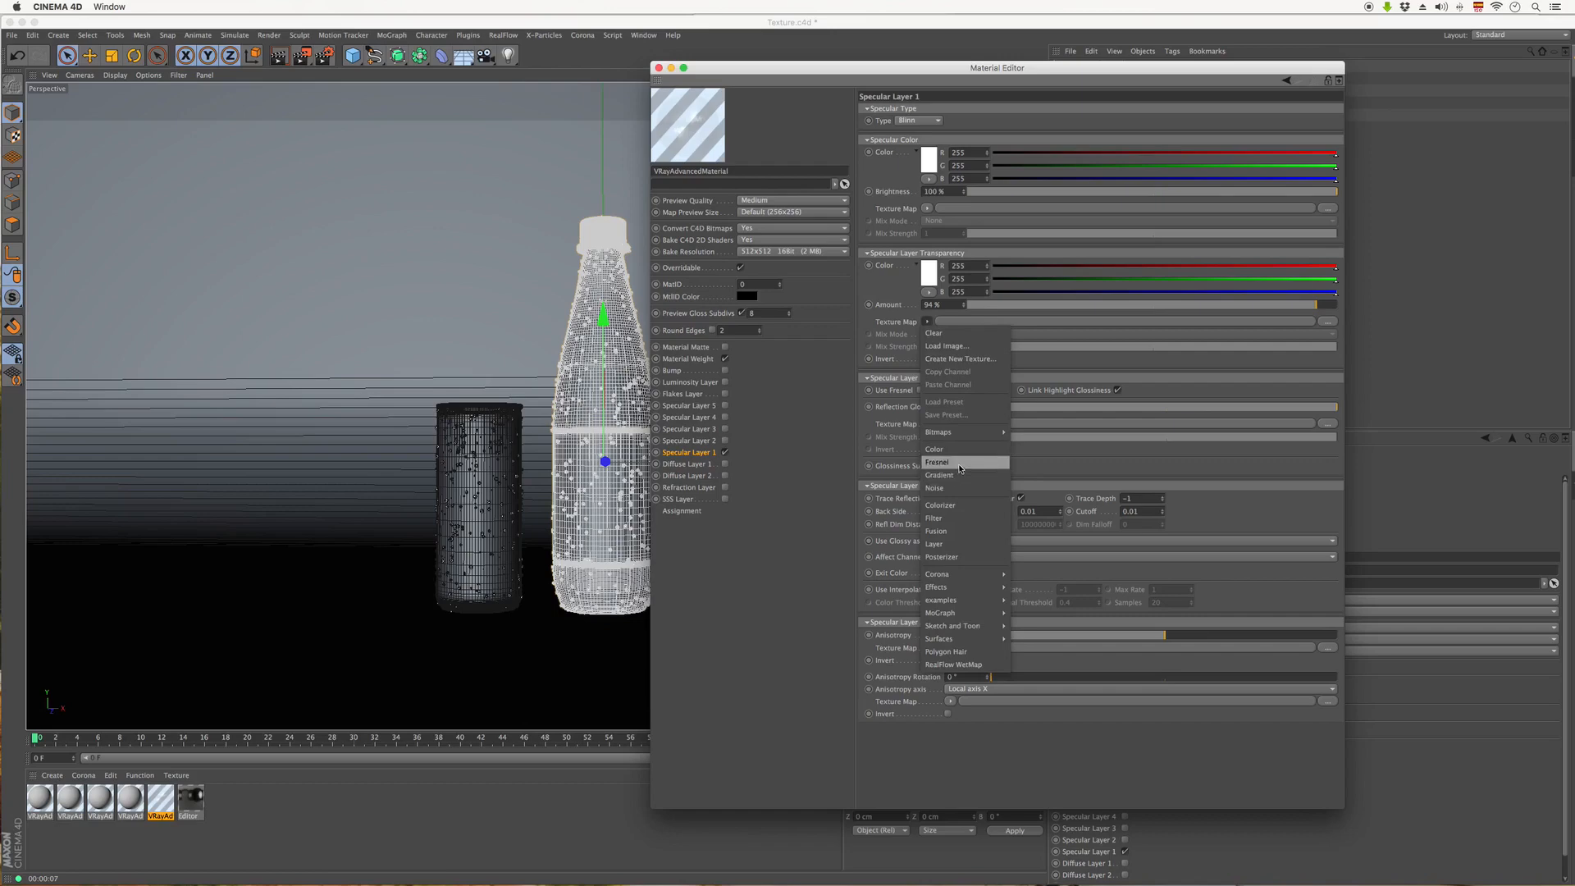
pyautogui.click(960, 464)
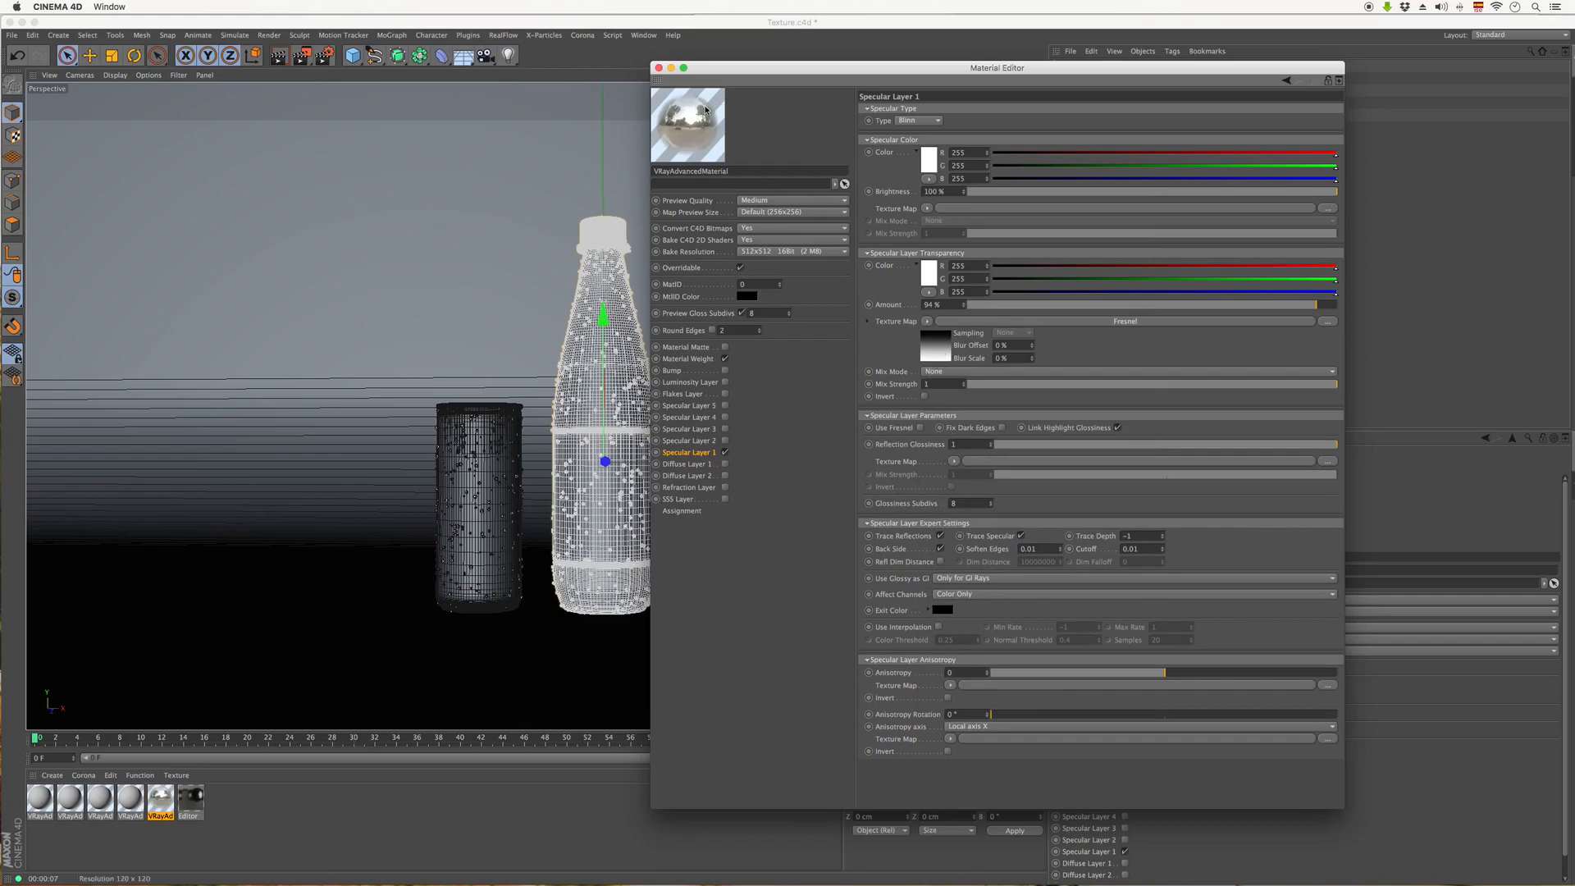
pyautogui.click(938, 357)
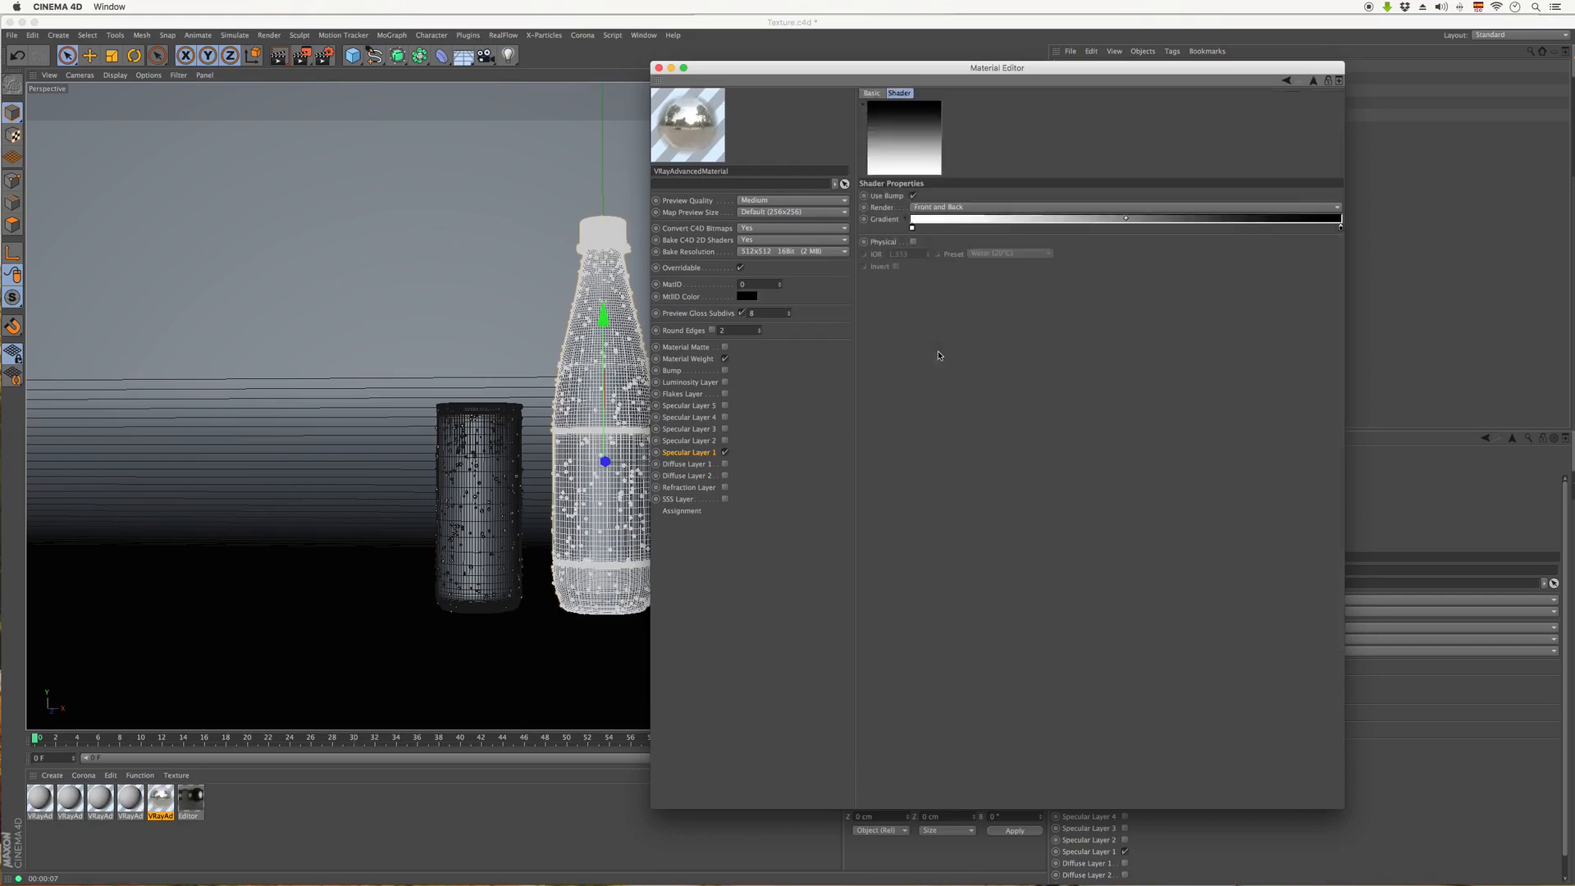
pyautogui.doubleClick(1340, 227)
pyautogui.moveTo(1268, 222); pyautogui.dragTo(1264, 196)
pyautogui.click(1362, 281)
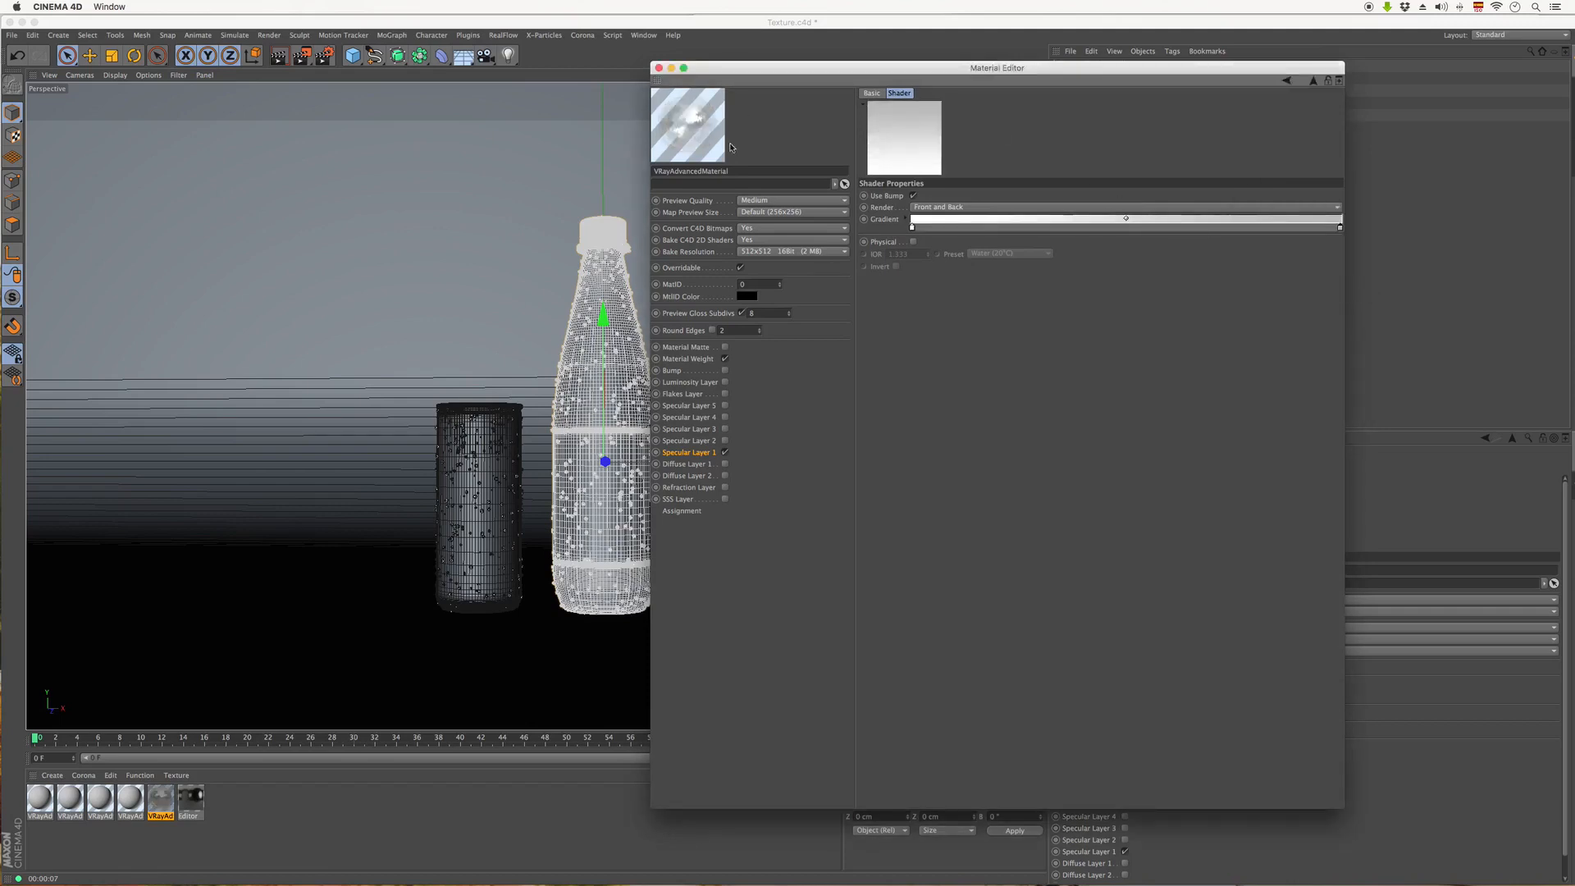
# - Reverse the gradient of Specular Layer 1's Fresnel shader by swapping its white and light grey knots, and close the material editor
pyautogui.click(704, 464)
pyautogui.click(705, 441)
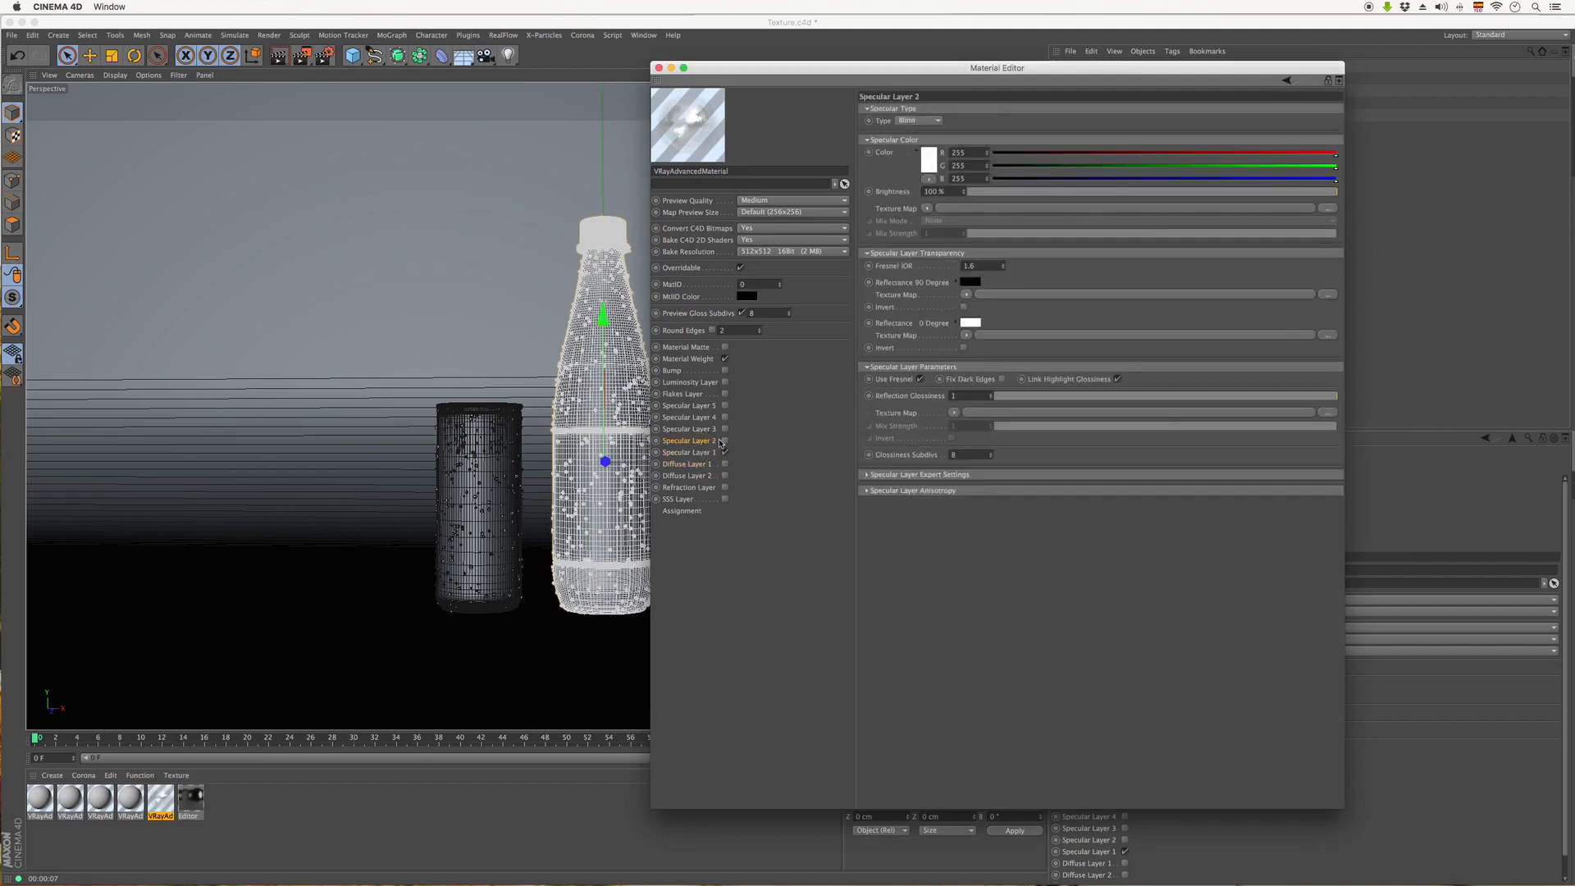
pyautogui.click(693, 453)
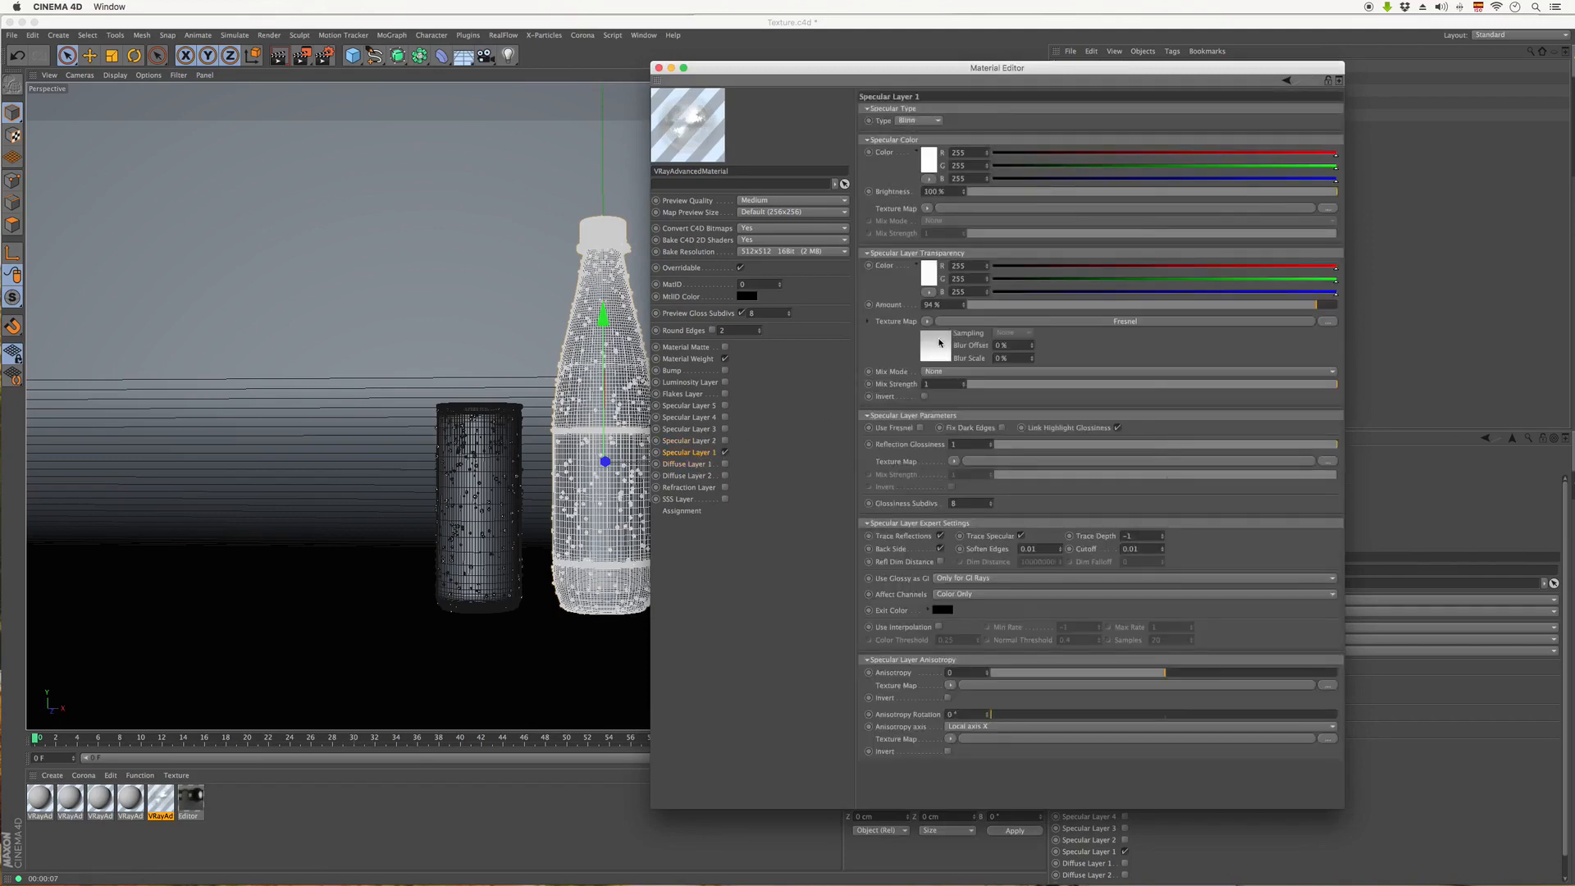
pyautogui.click(940, 345)
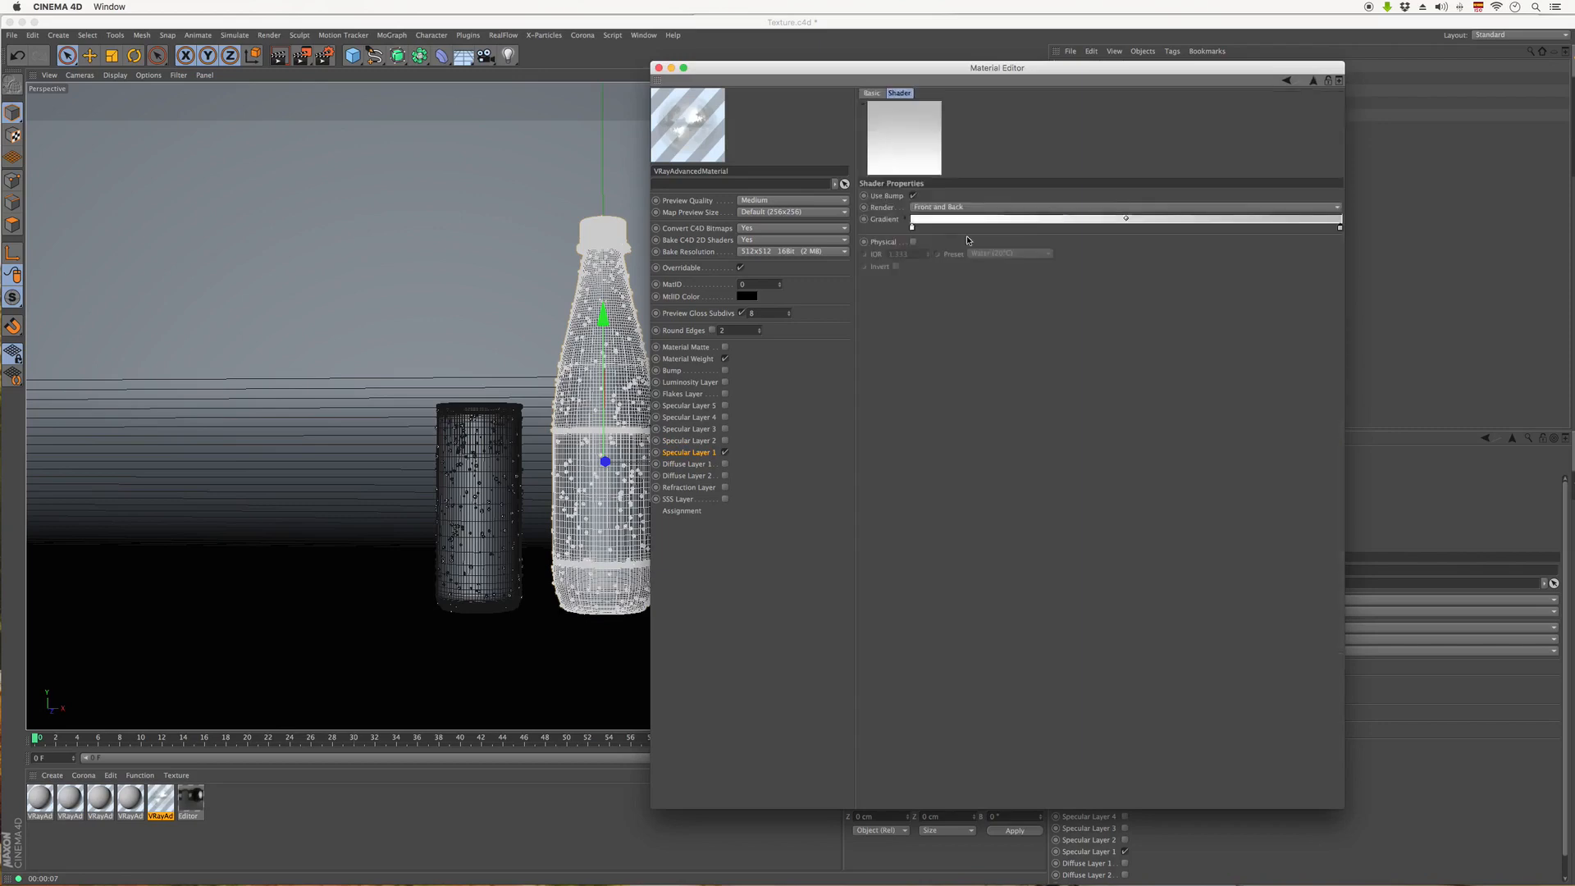
pyautogui.moveTo(913, 230); pyautogui.dragTo(1238, 228)
pyautogui.moveTo(1341, 229); pyautogui.dragTo(909, 230)
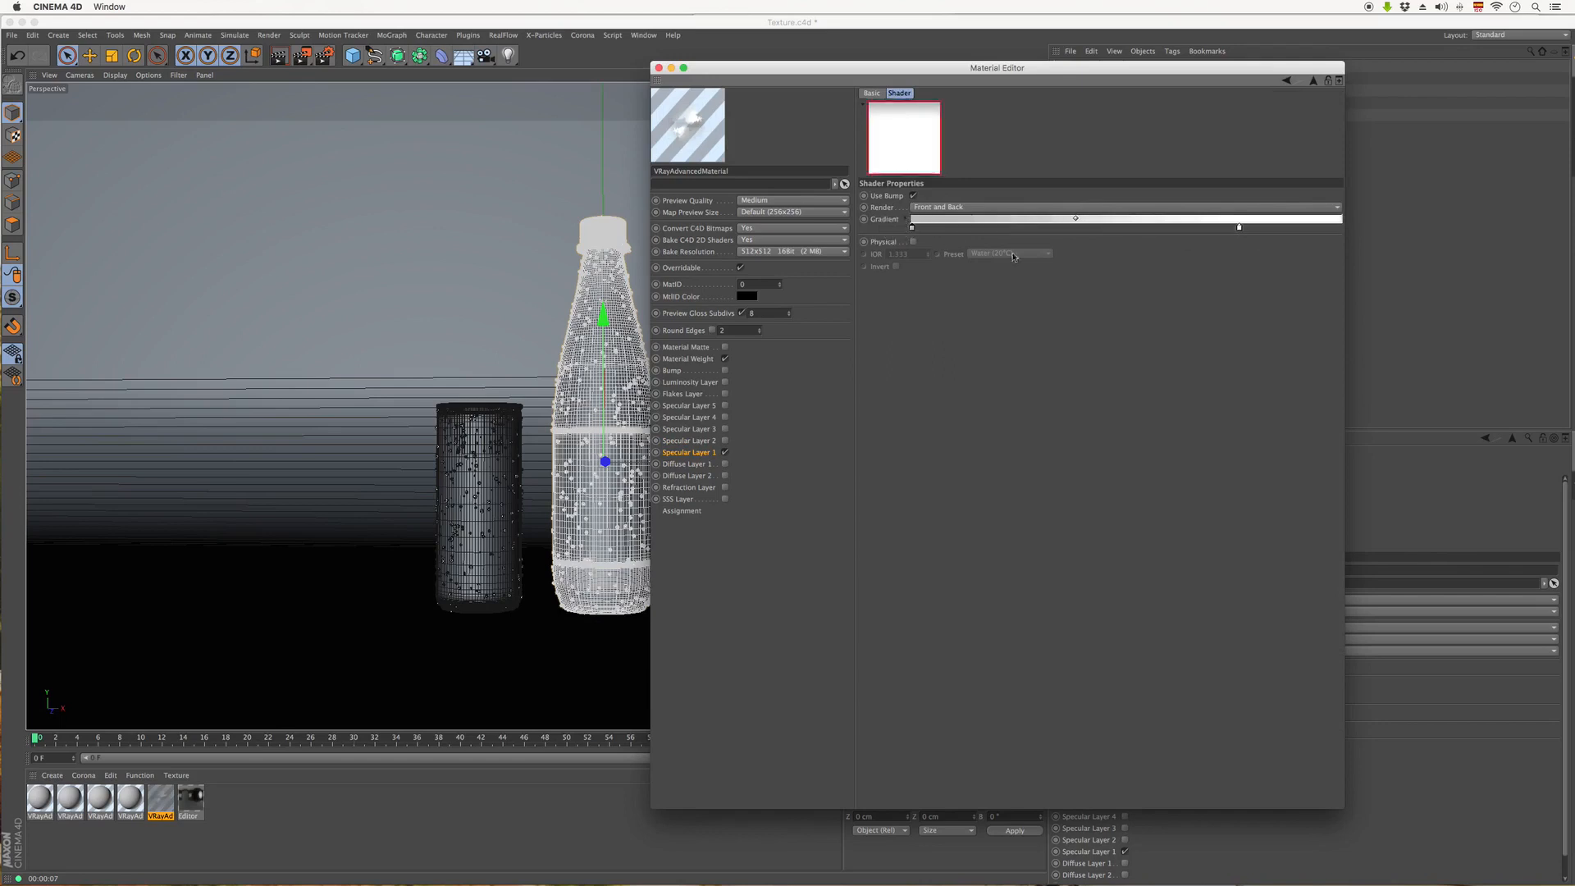
pyautogui.moveTo(1244, 231); pyautogui.dragTo(1351, 232)
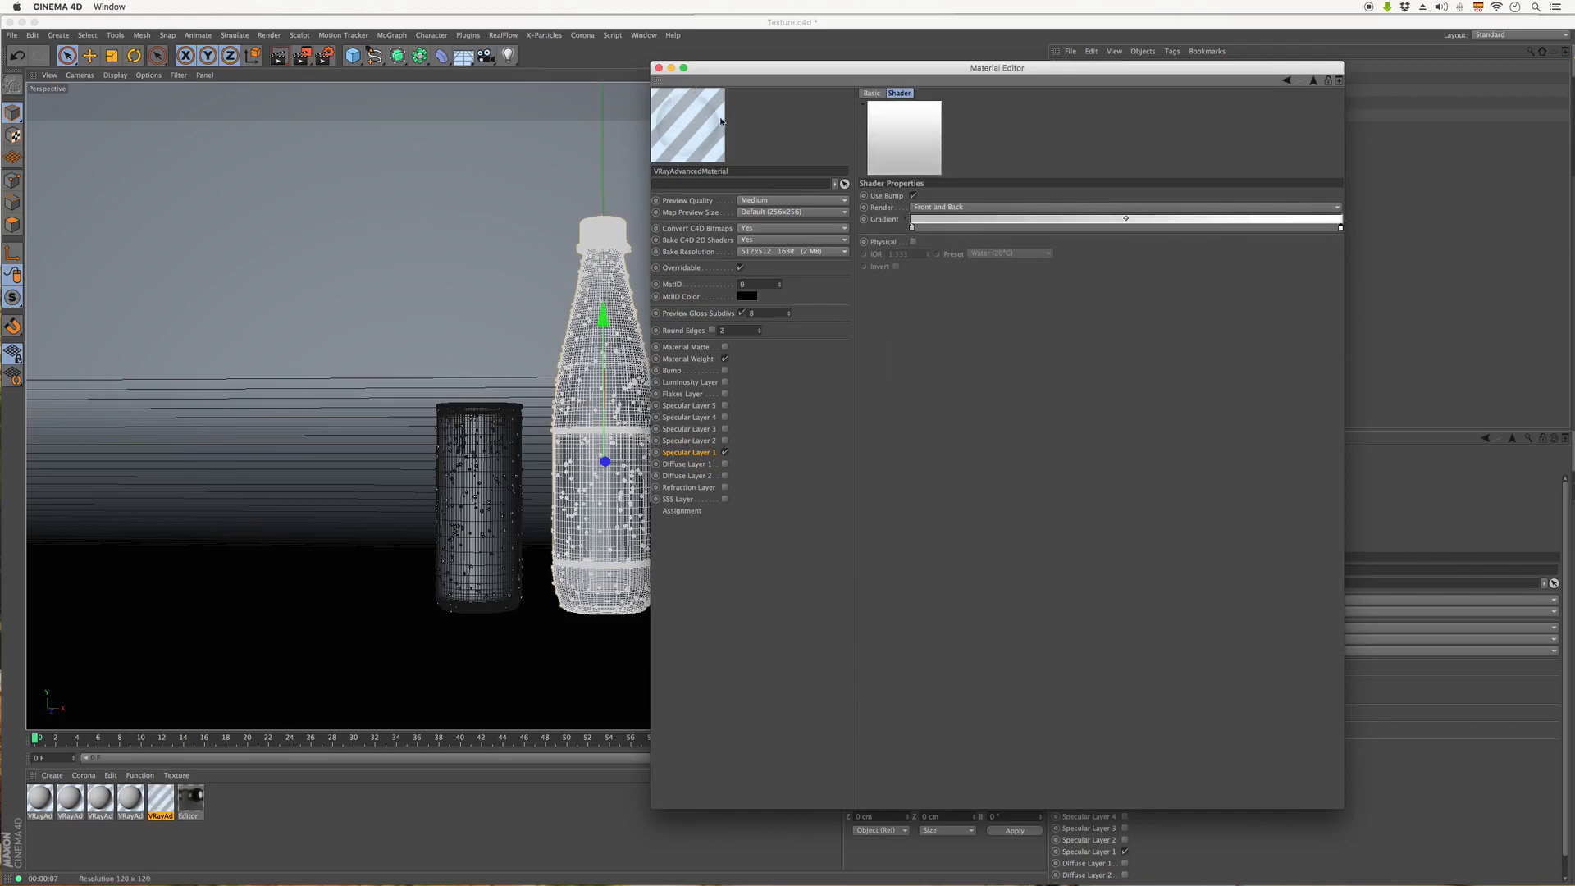
pyautogui.moveTo(788, 67); pyautogui.dragTo(1020, 52)
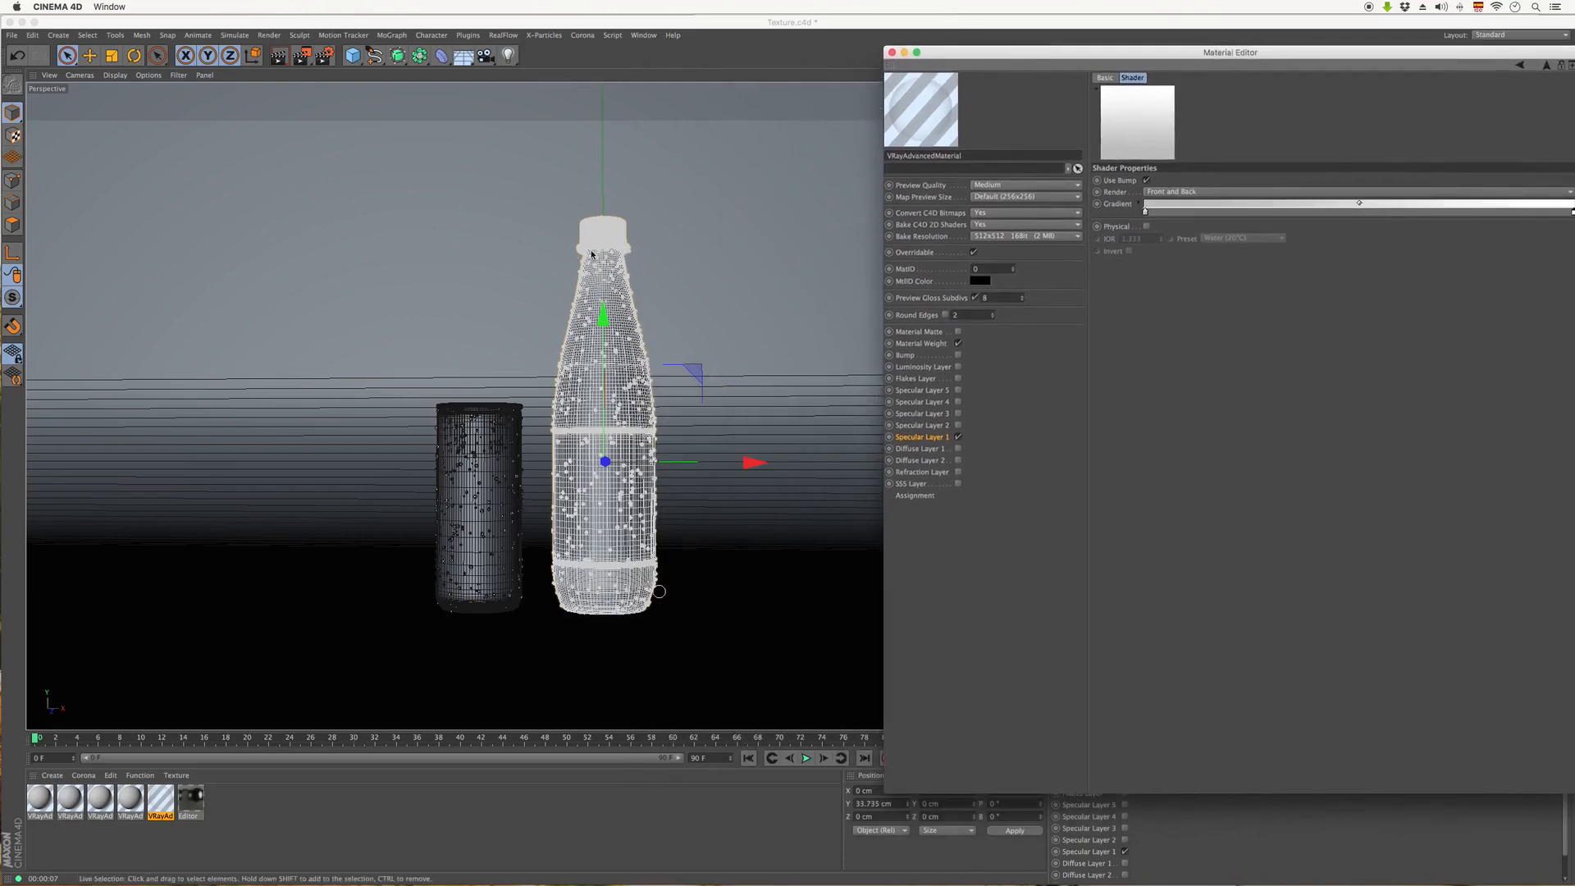
pyautogui.click(891, 52)
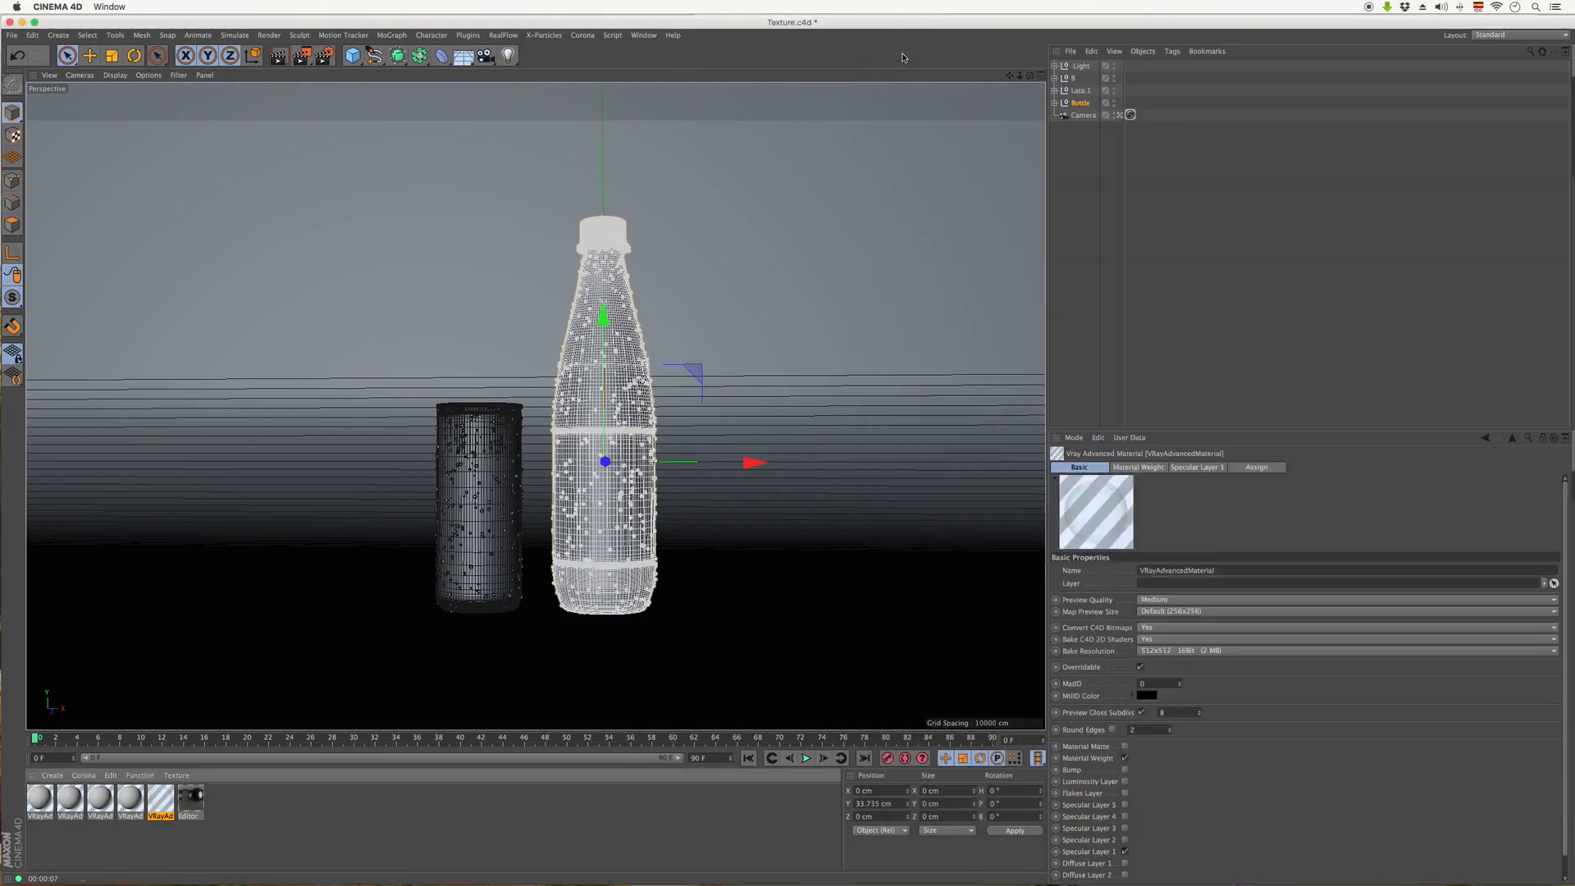
# - Locate the bottle's outer subdivision surface in the Bottle hierarchy and rename it Ext
pyautogui.click(1055, 104)
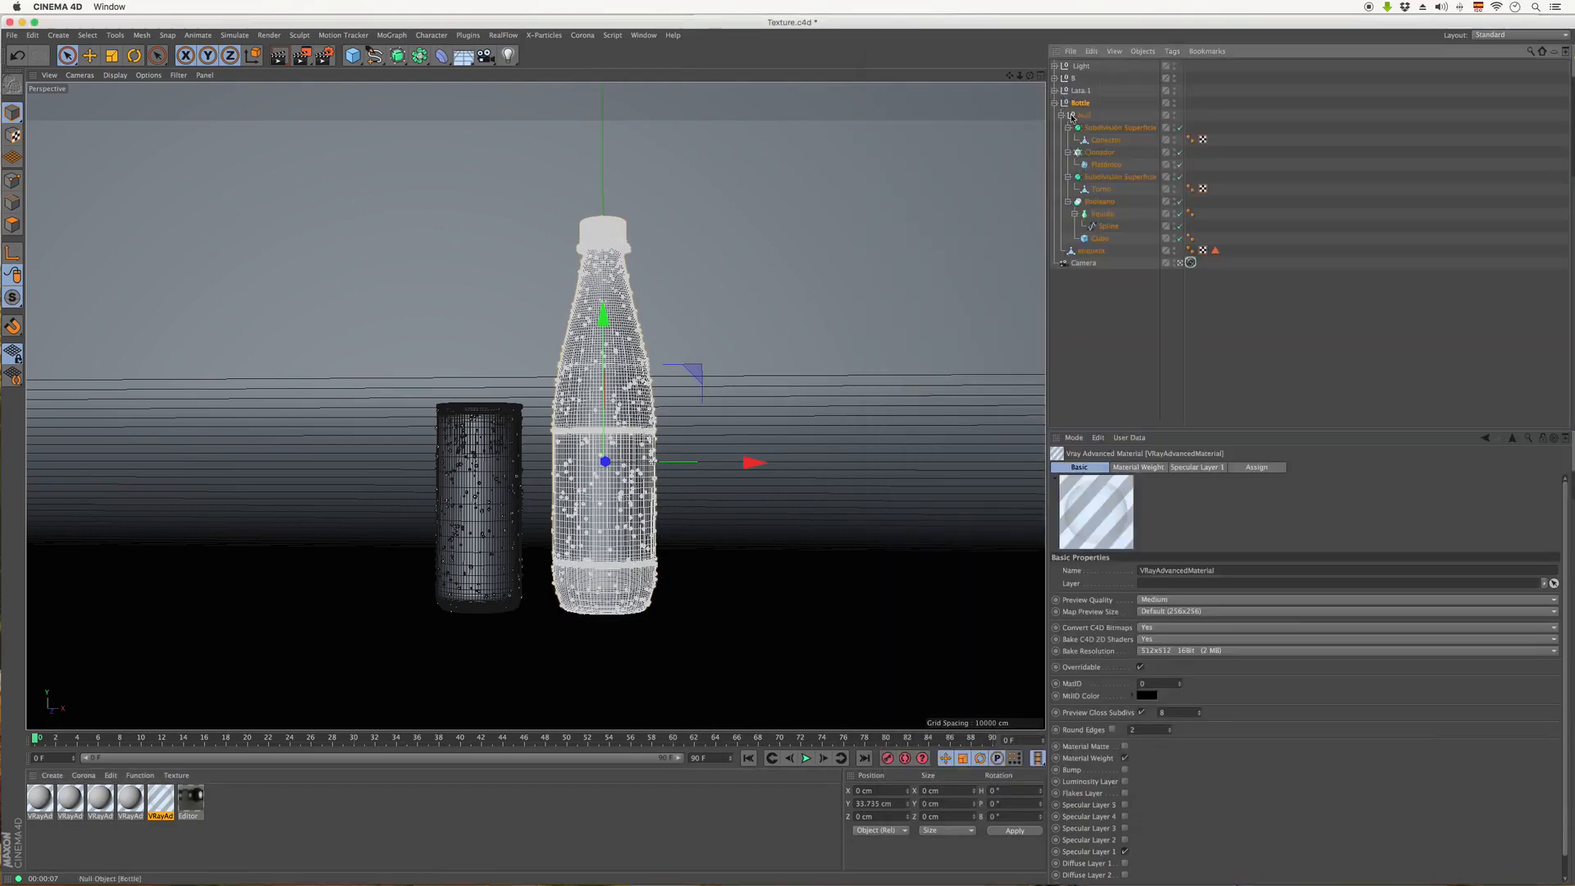
pyautogui.click(1092, 251)
pyautogui.click(1102, 213)
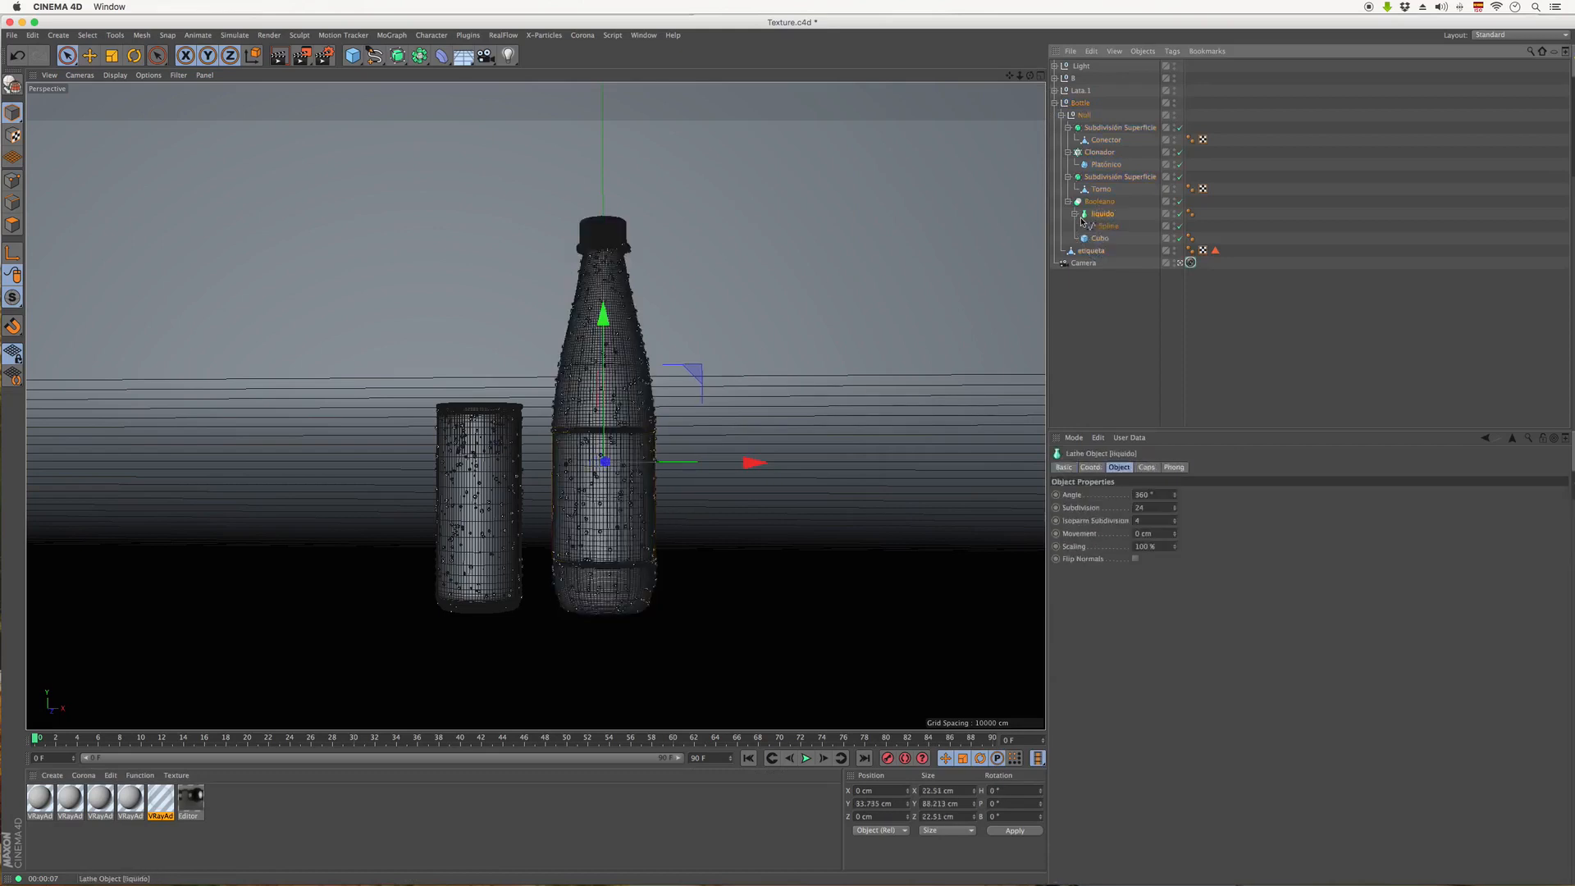
pyautogui.click(1074, 214)
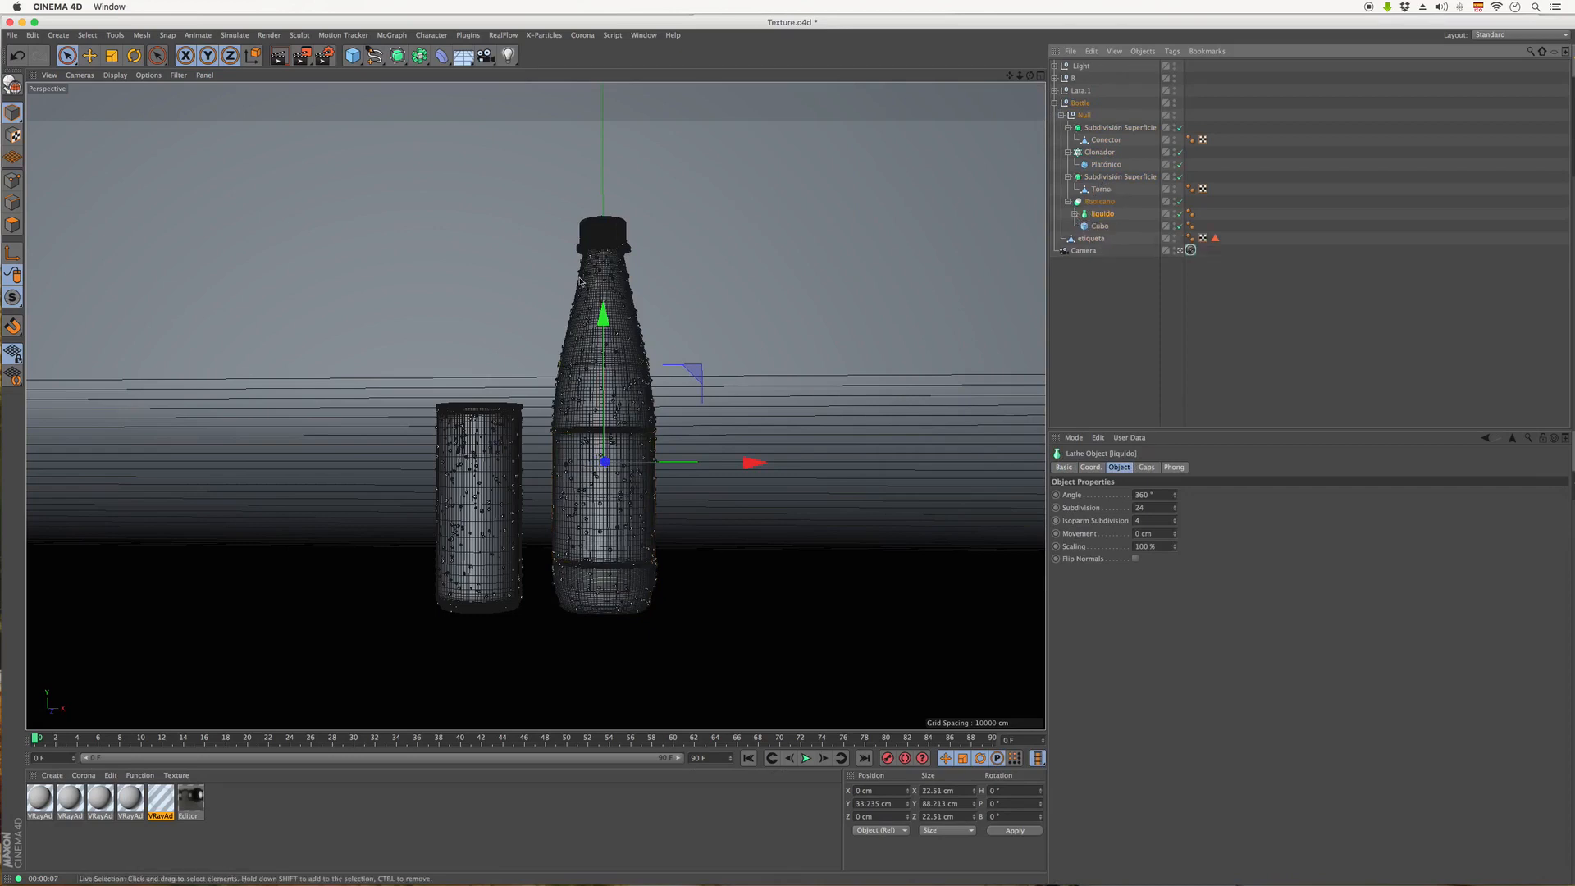
pyautogui.click(613, 294)
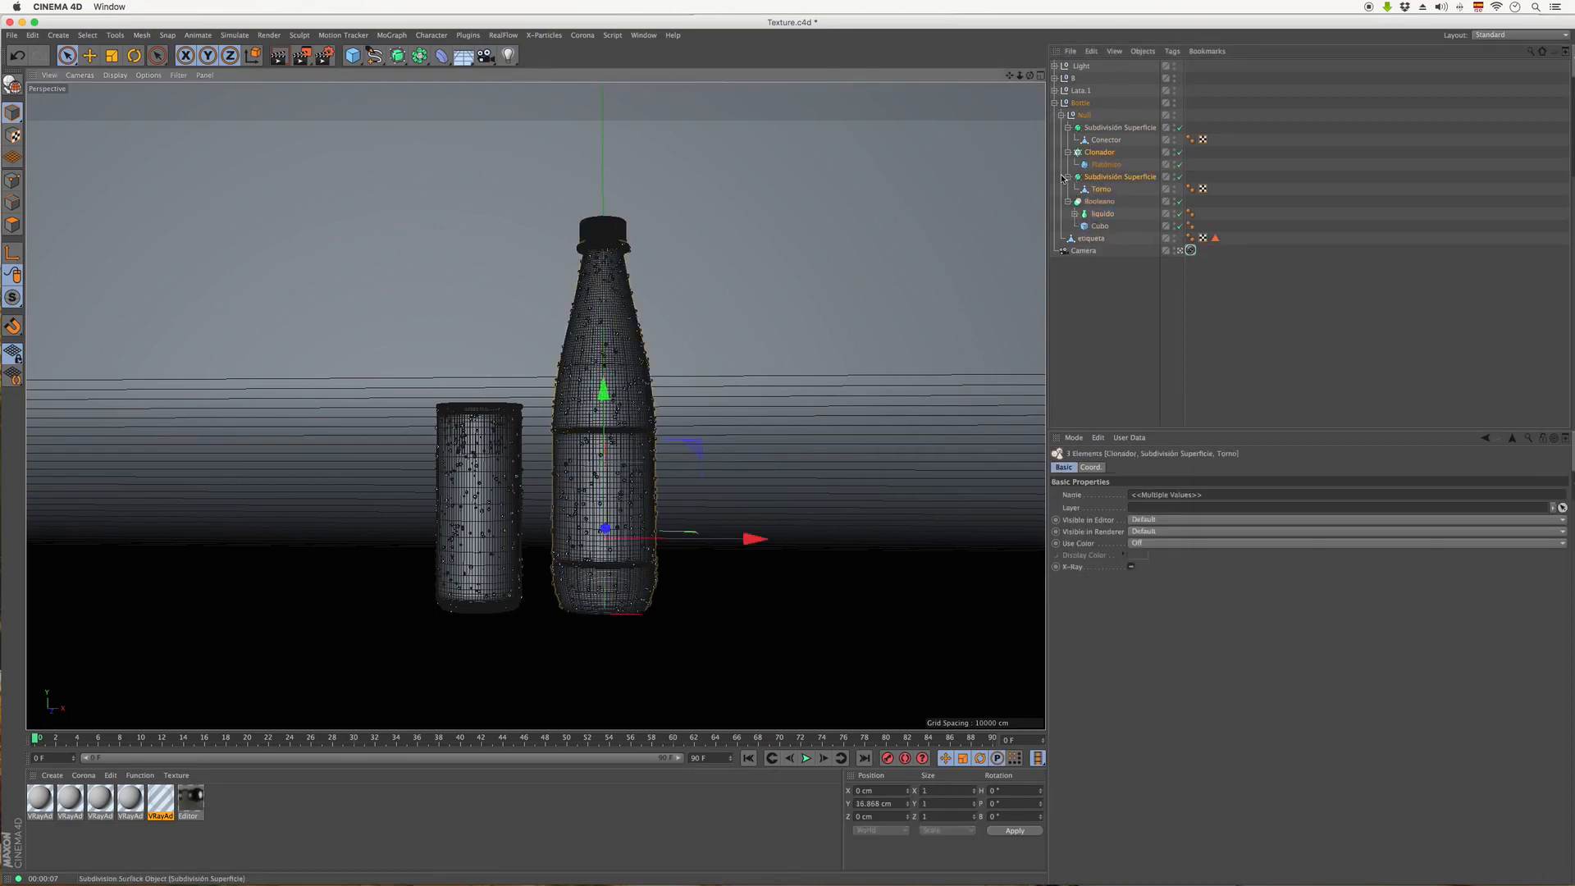
pyautogui.click(1101, 178)
pyautogui.click(1067, 177)
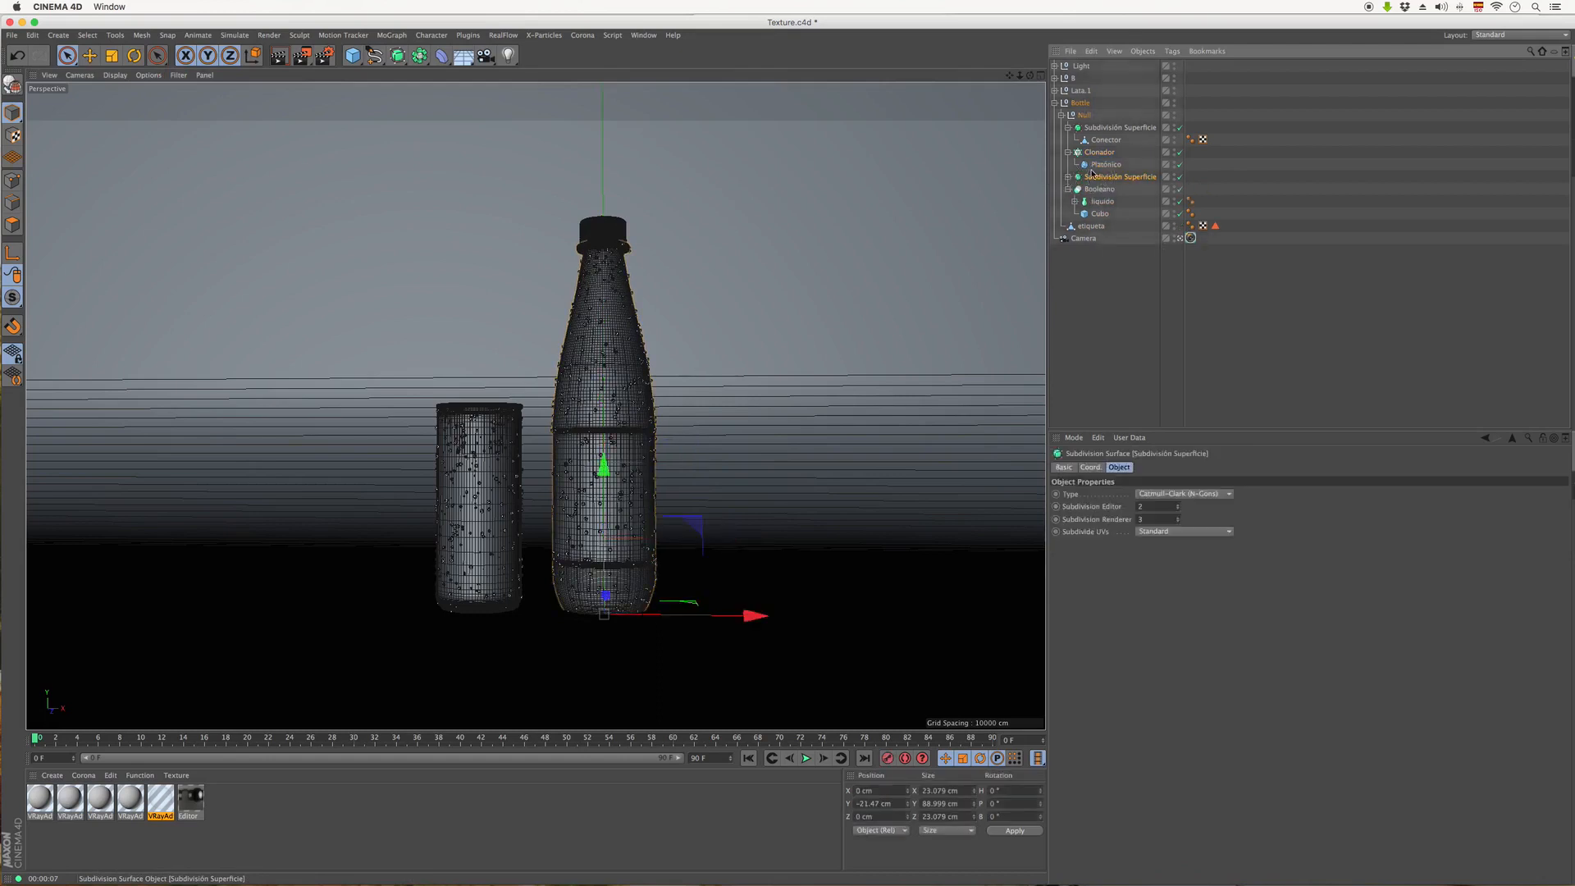
pyautogui.doubleClick(1092, 177)
pyautogui.write('Ex')
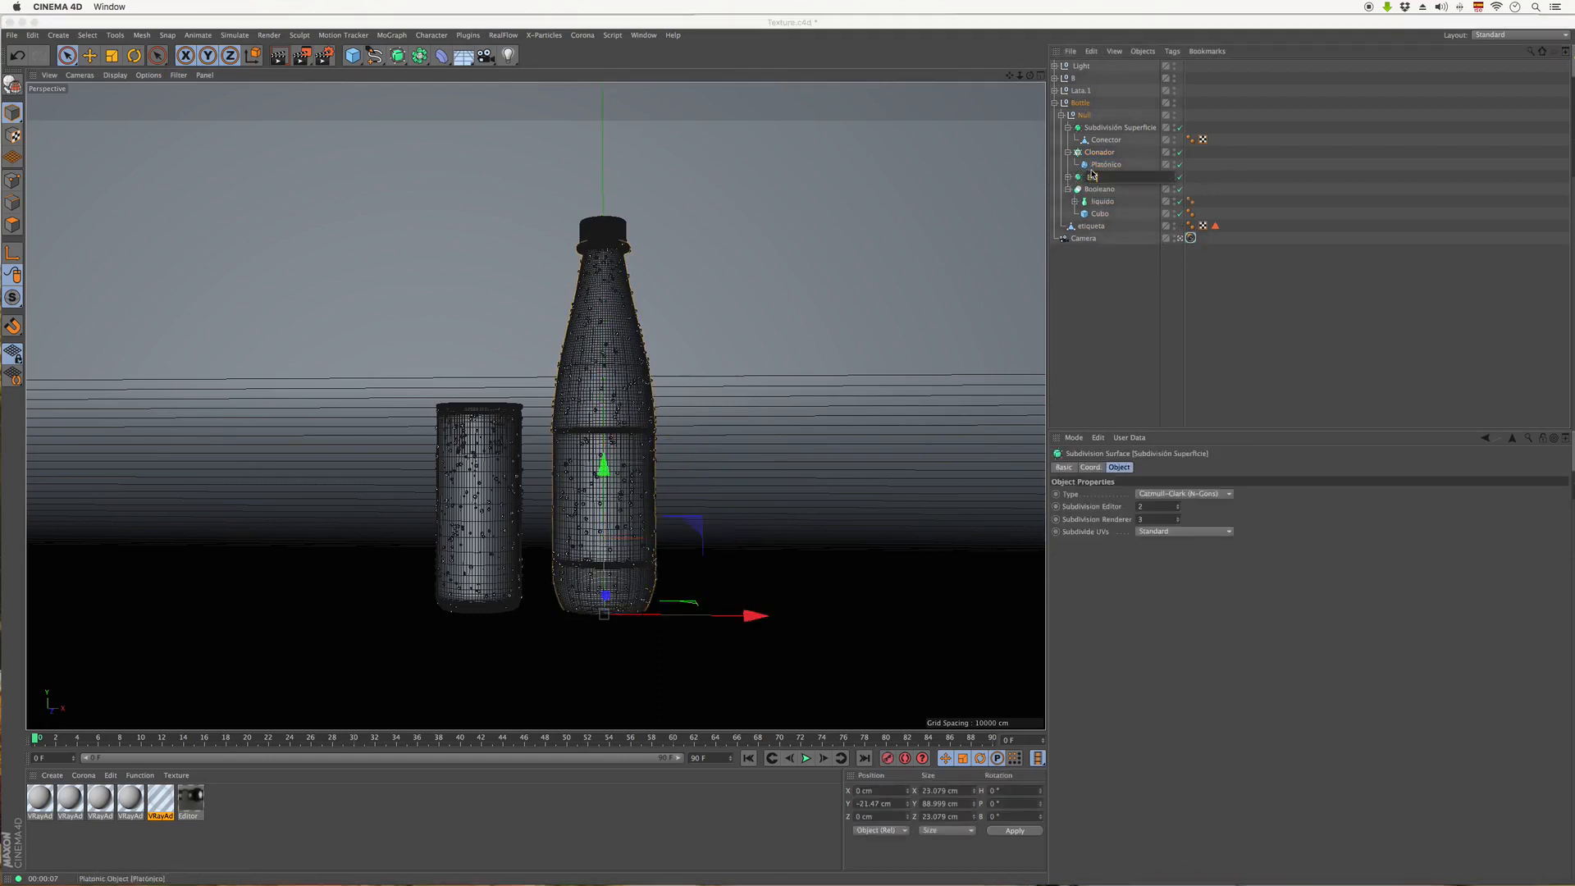
pyautogui.write('t')
pyautogui.press('Return')
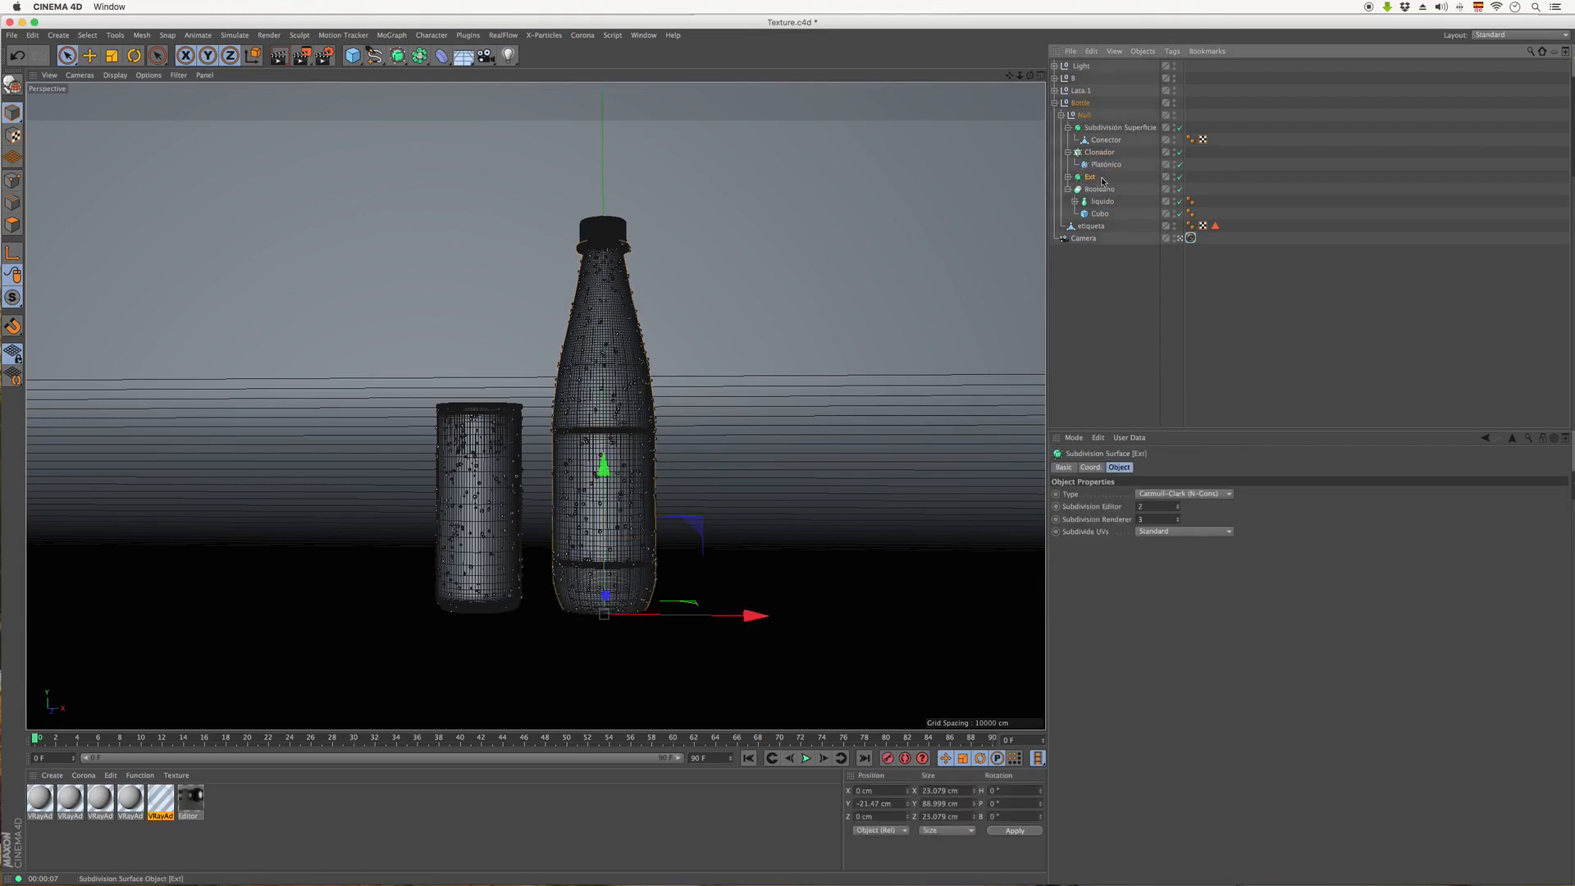
# - Apply the transparent glass material to the Ext object and hide the Booleano object in both editor and renderer
pyautogui.moveTo(155, 793); pyautogui.dragTo(1090, 179)
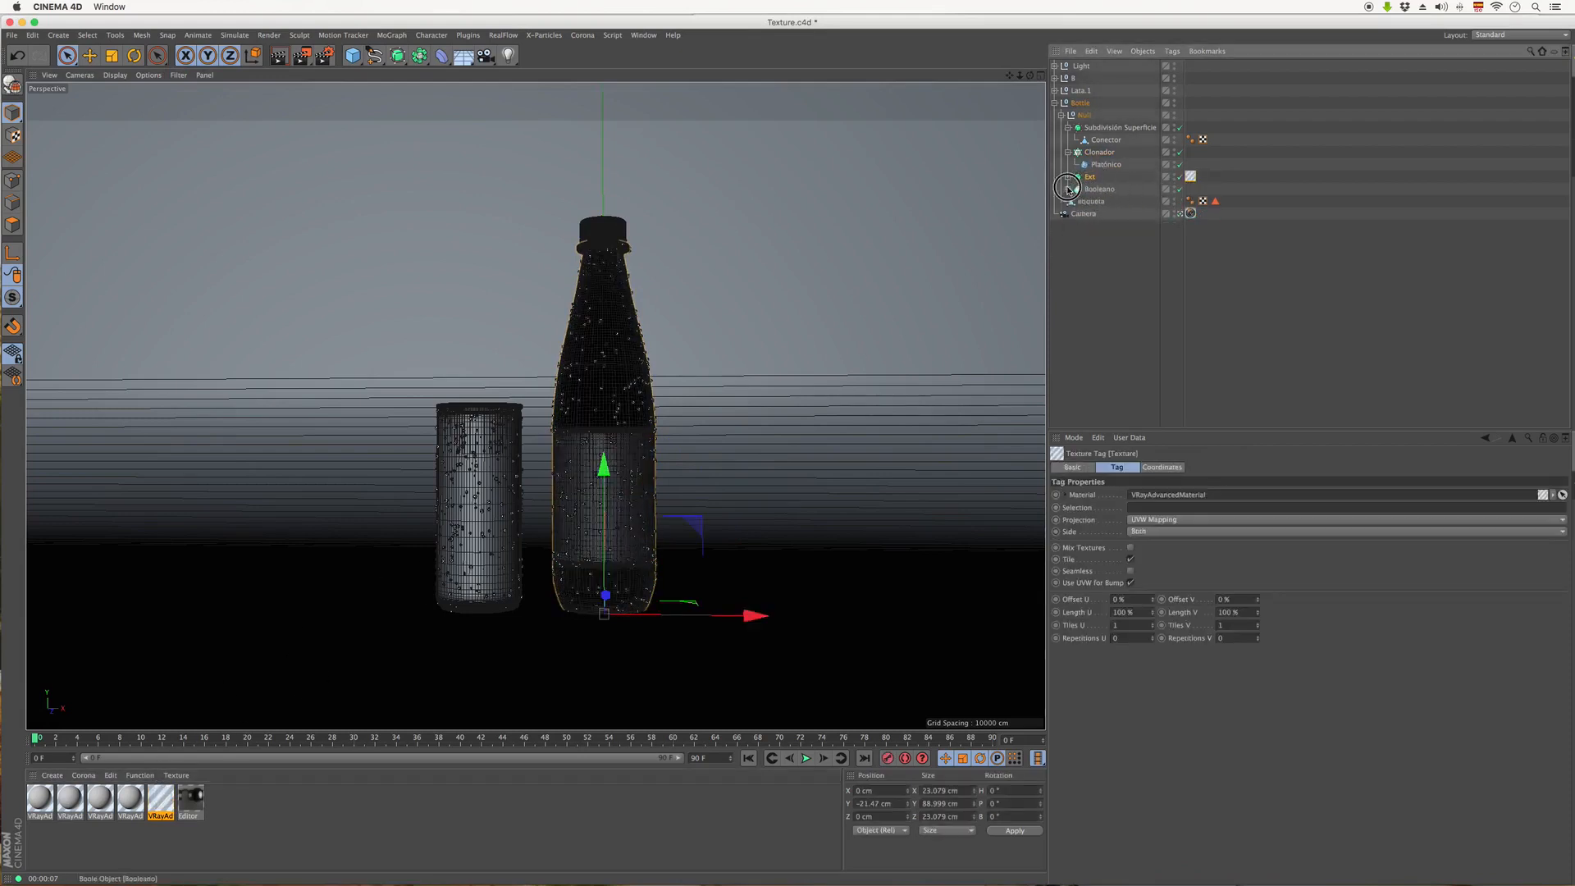
pyautogui.click(1068, 189)
pyautogui.click(1100, 189)
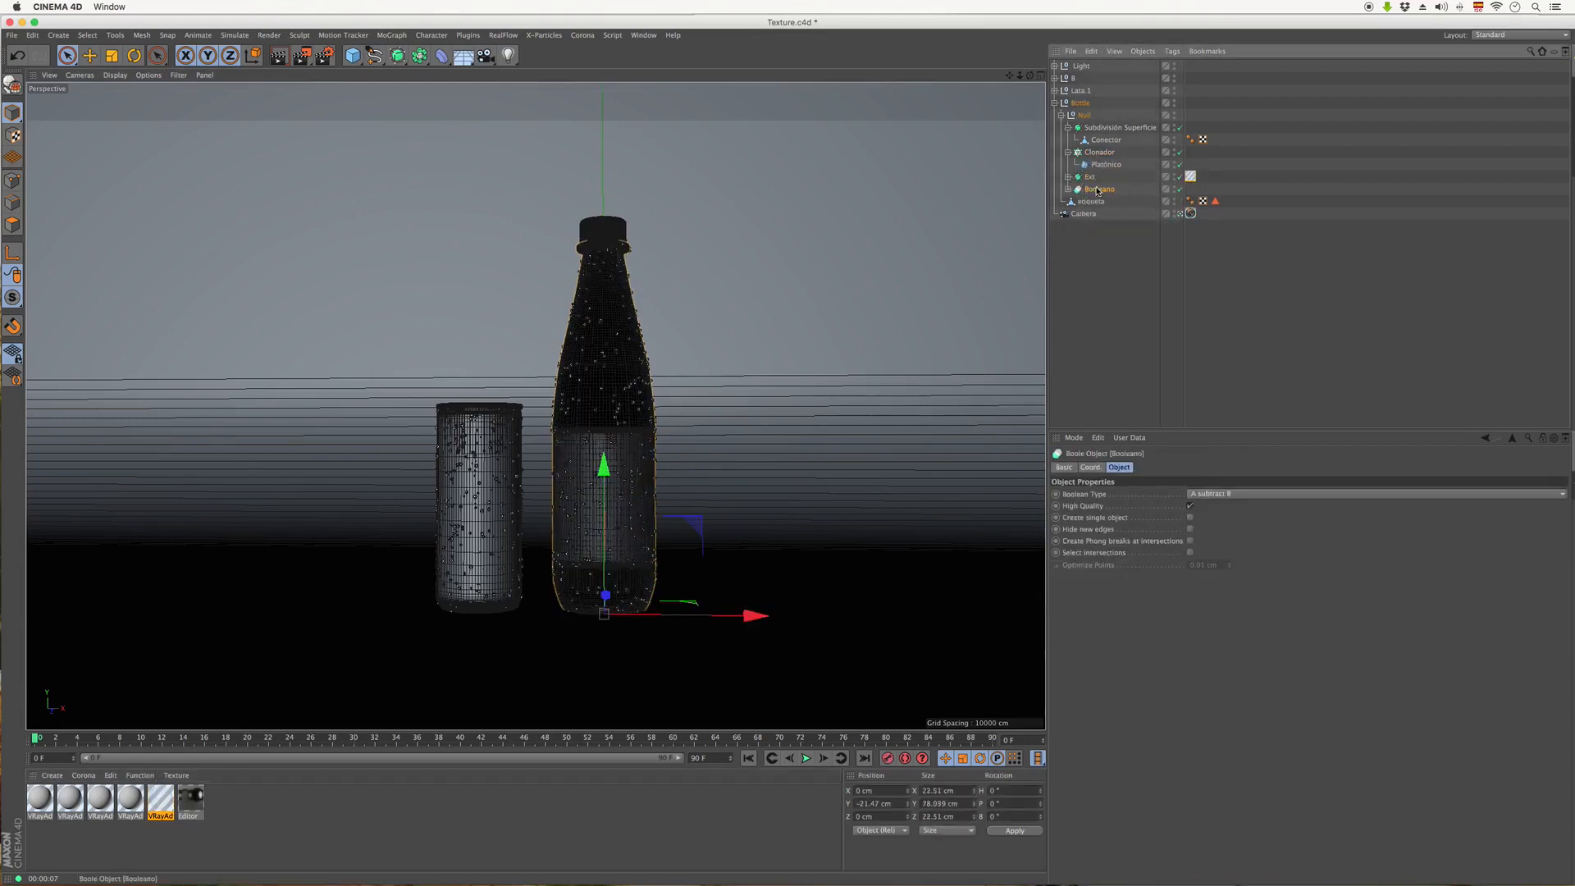
pyautogui.doubleClick(1174, 192)
# - Render a region around the bottle's neck to check the glass material
pyautogui.moveTo(303, 56); pyautogui.dragTo(349, 71)
pyautogui.moveTo(545, 252); pyautogui.dragTo(666, 386)
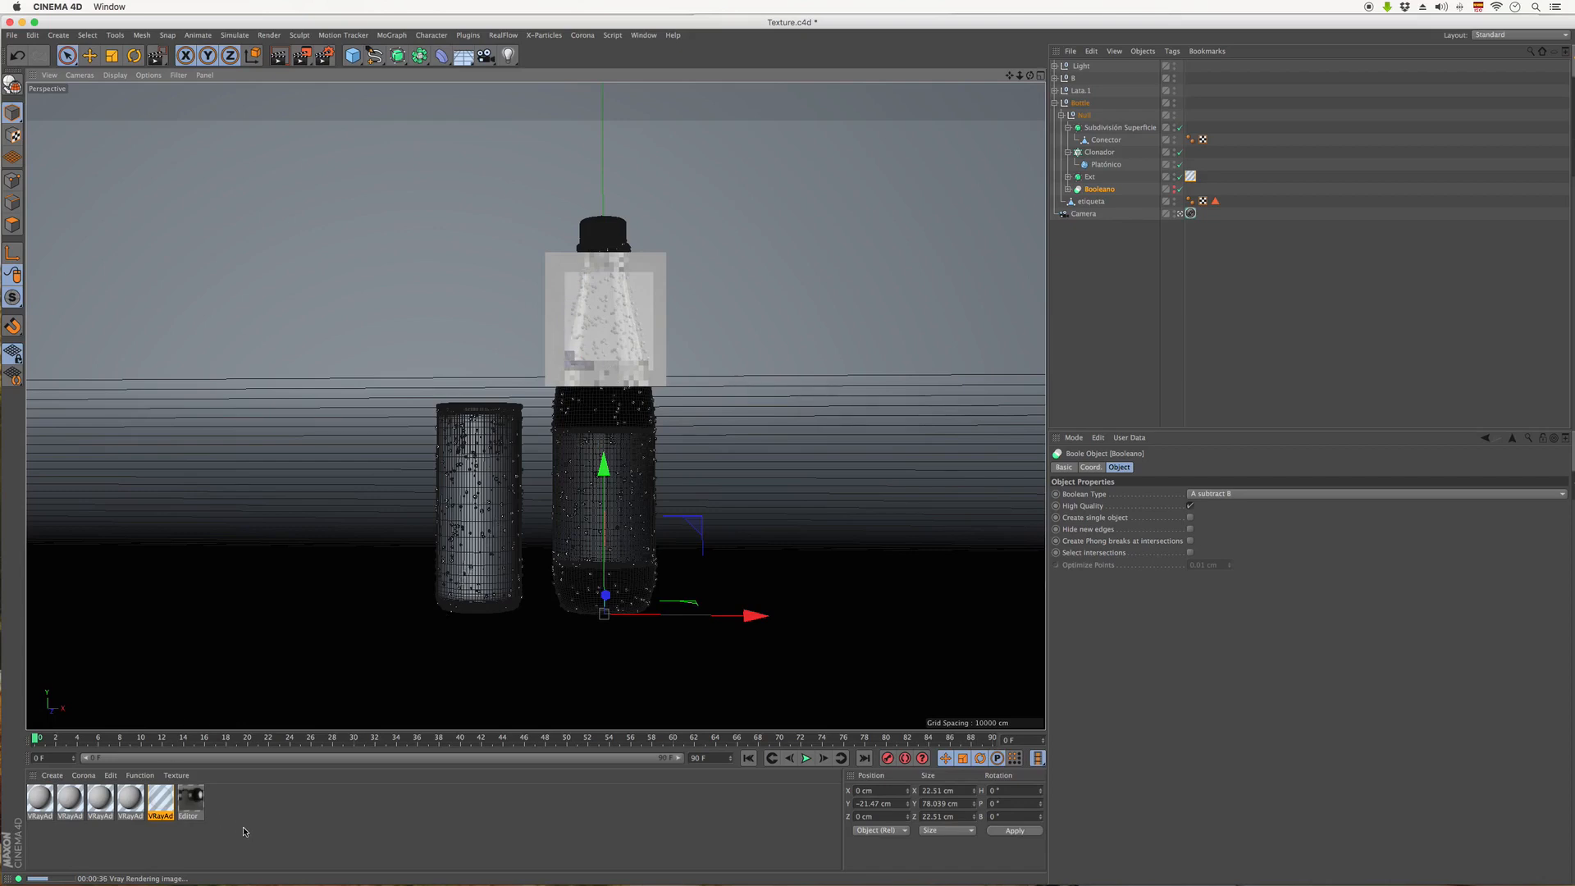
# - Set the Diffuse Layer 1 color of the grey material beside the glass material to yellow, RGB 255, 211, 70
pyautogui.doubleClick(131, 797)
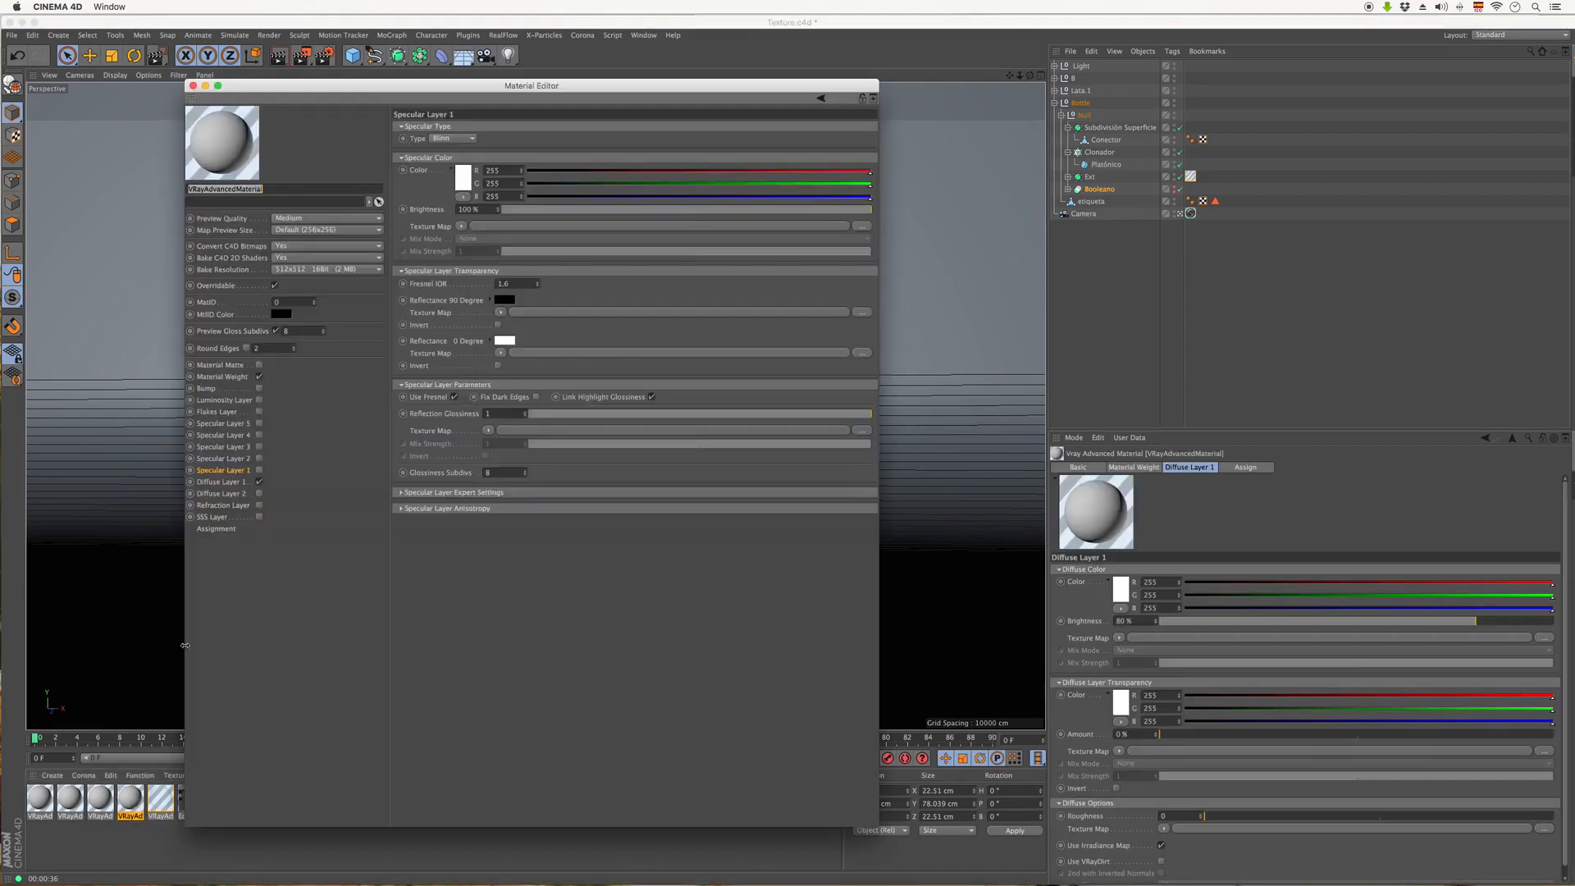
pyautogui.click(220, 482)
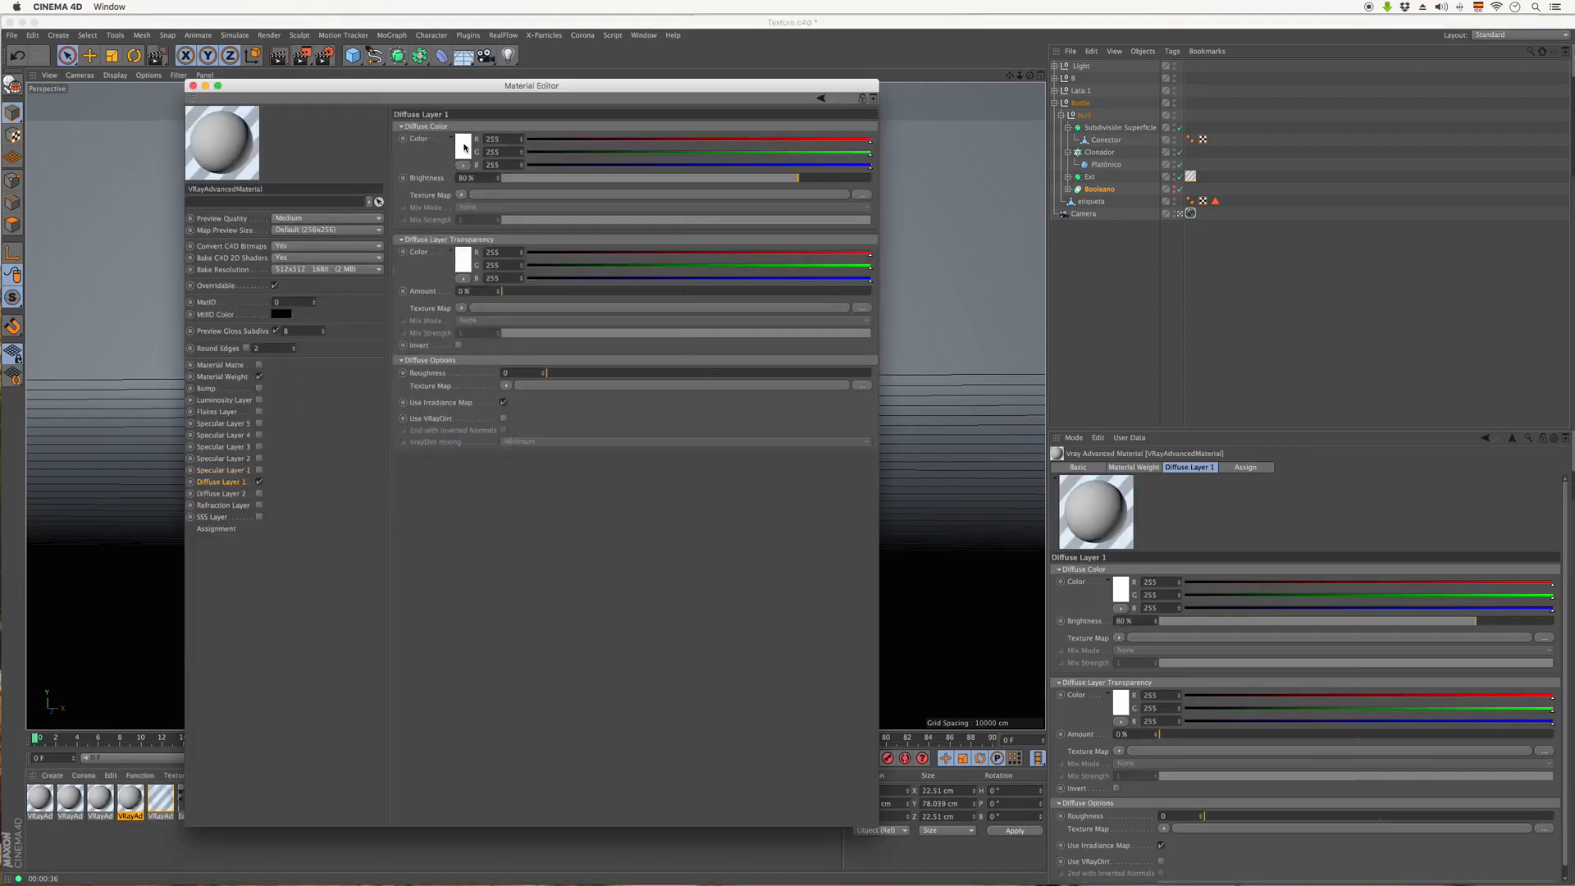
pyautogui.moveTo(518, 92); pyautogui.dragTo(785, 80)
pyautogui.click(794, 120)
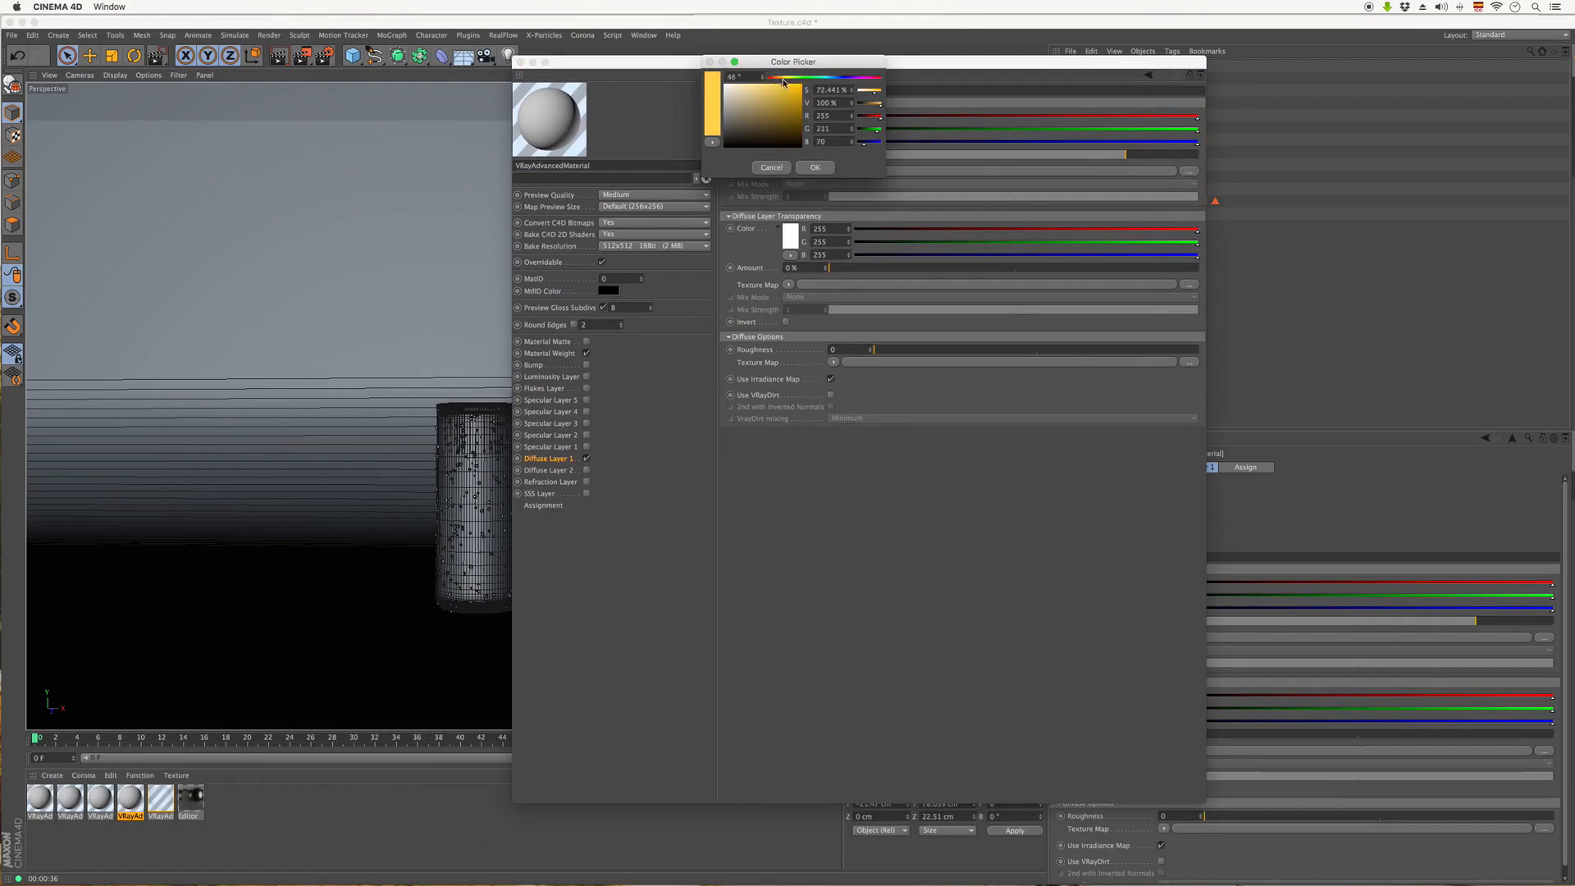
pyautogui.click(783, 82)
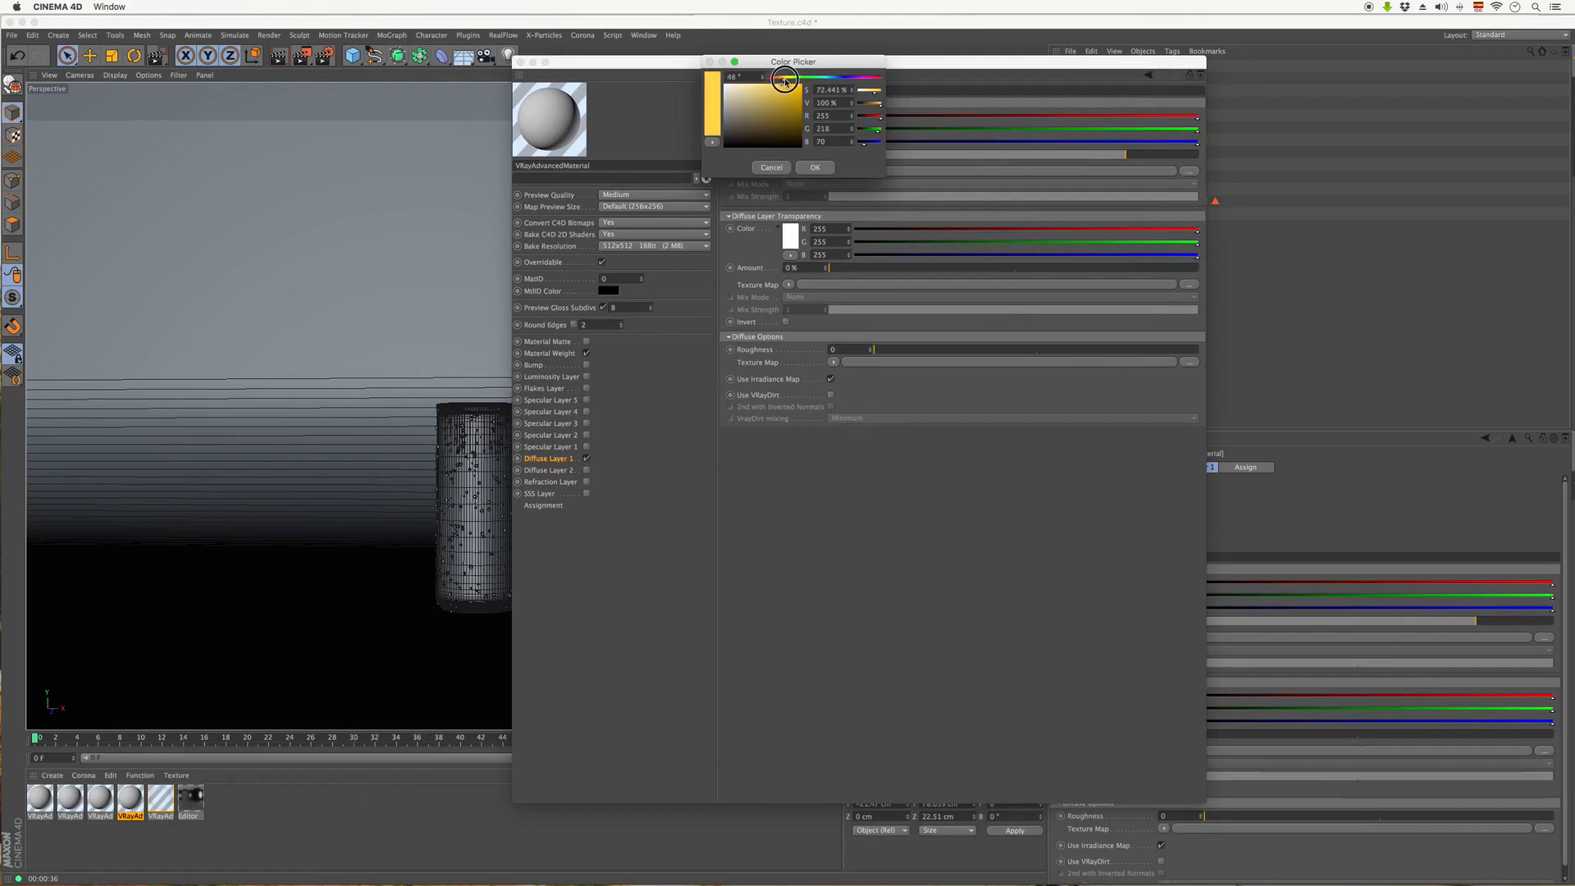
pyautogui.click(815, 168)
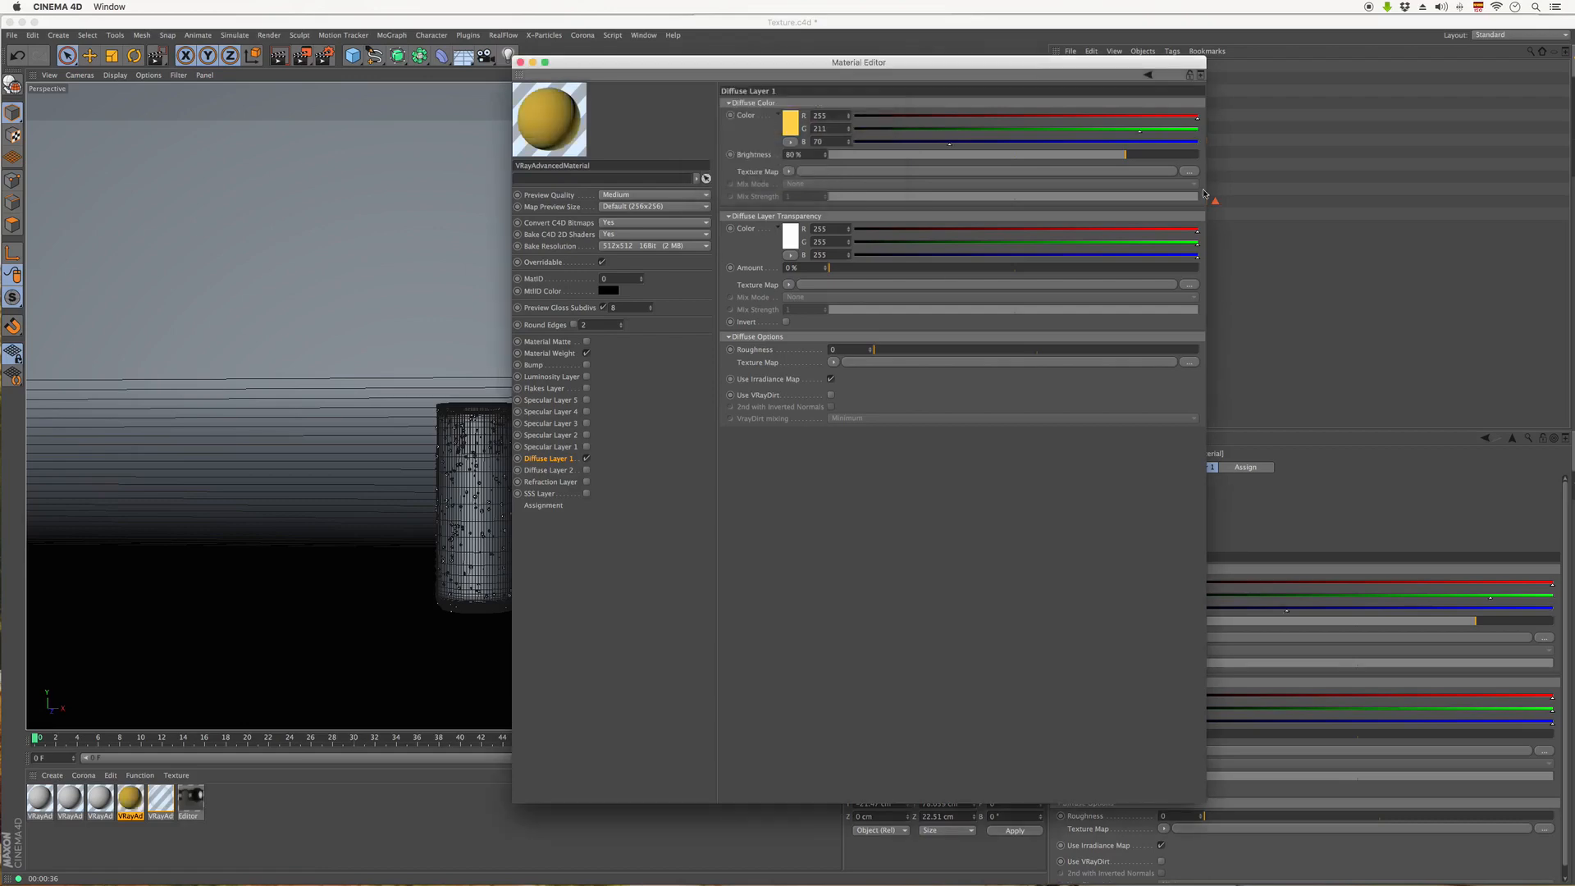
# - Set the yellow material's Diffuse Layer 1 brightness to 97 %, recheck its color, and close the material editor
pyautogui.click(1175, 155)
pyautogui.moveTo(1177, 155); pyautogui.dragTo(1184, 156)
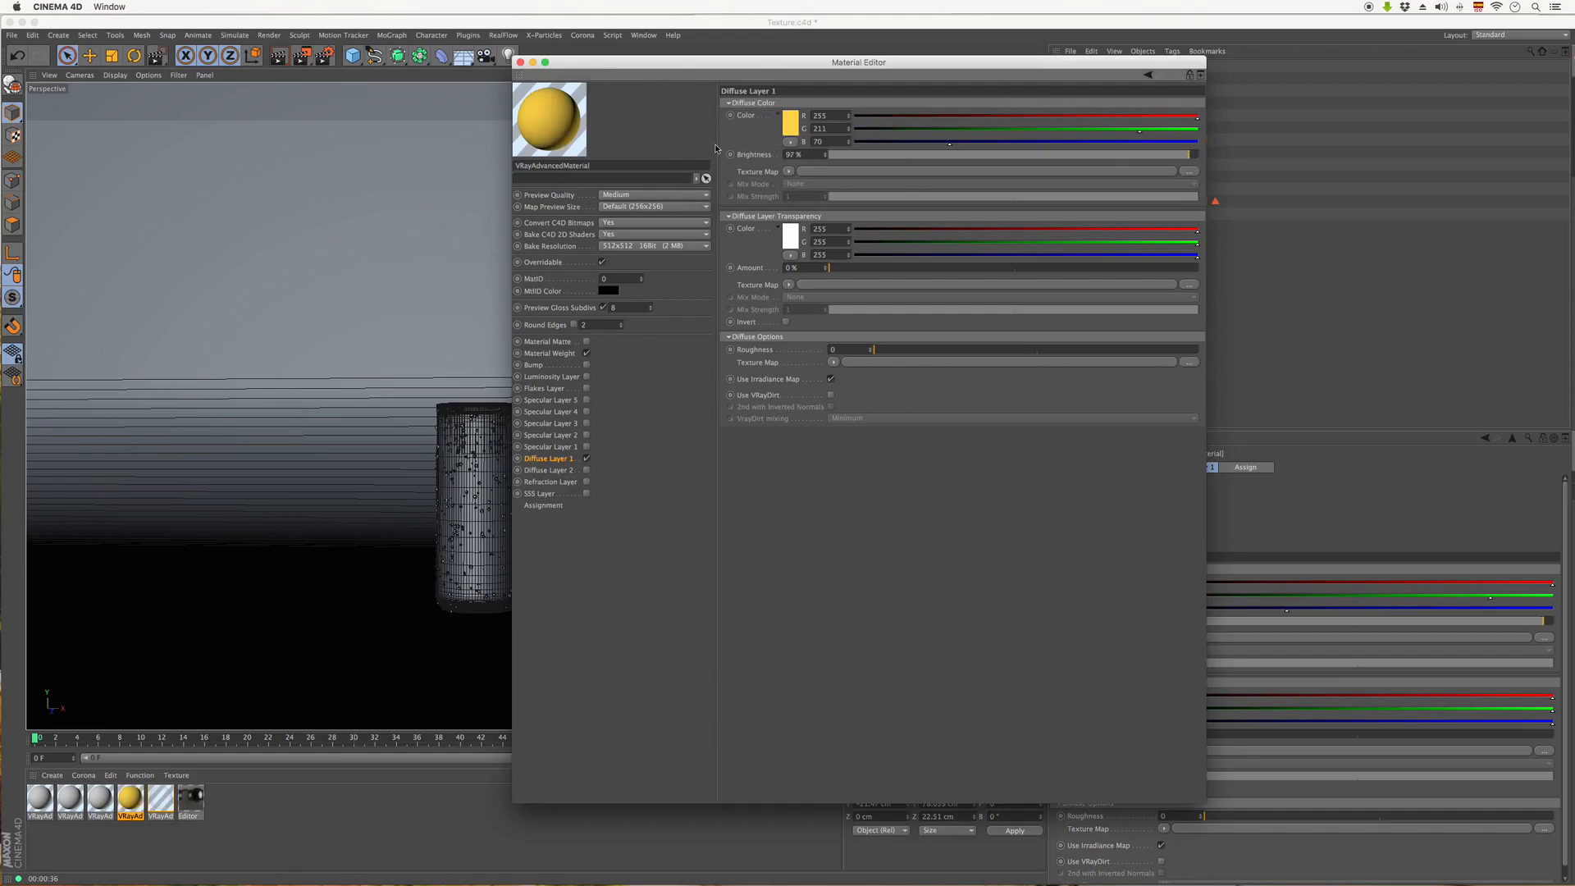
pyautogui.click(790, 121)
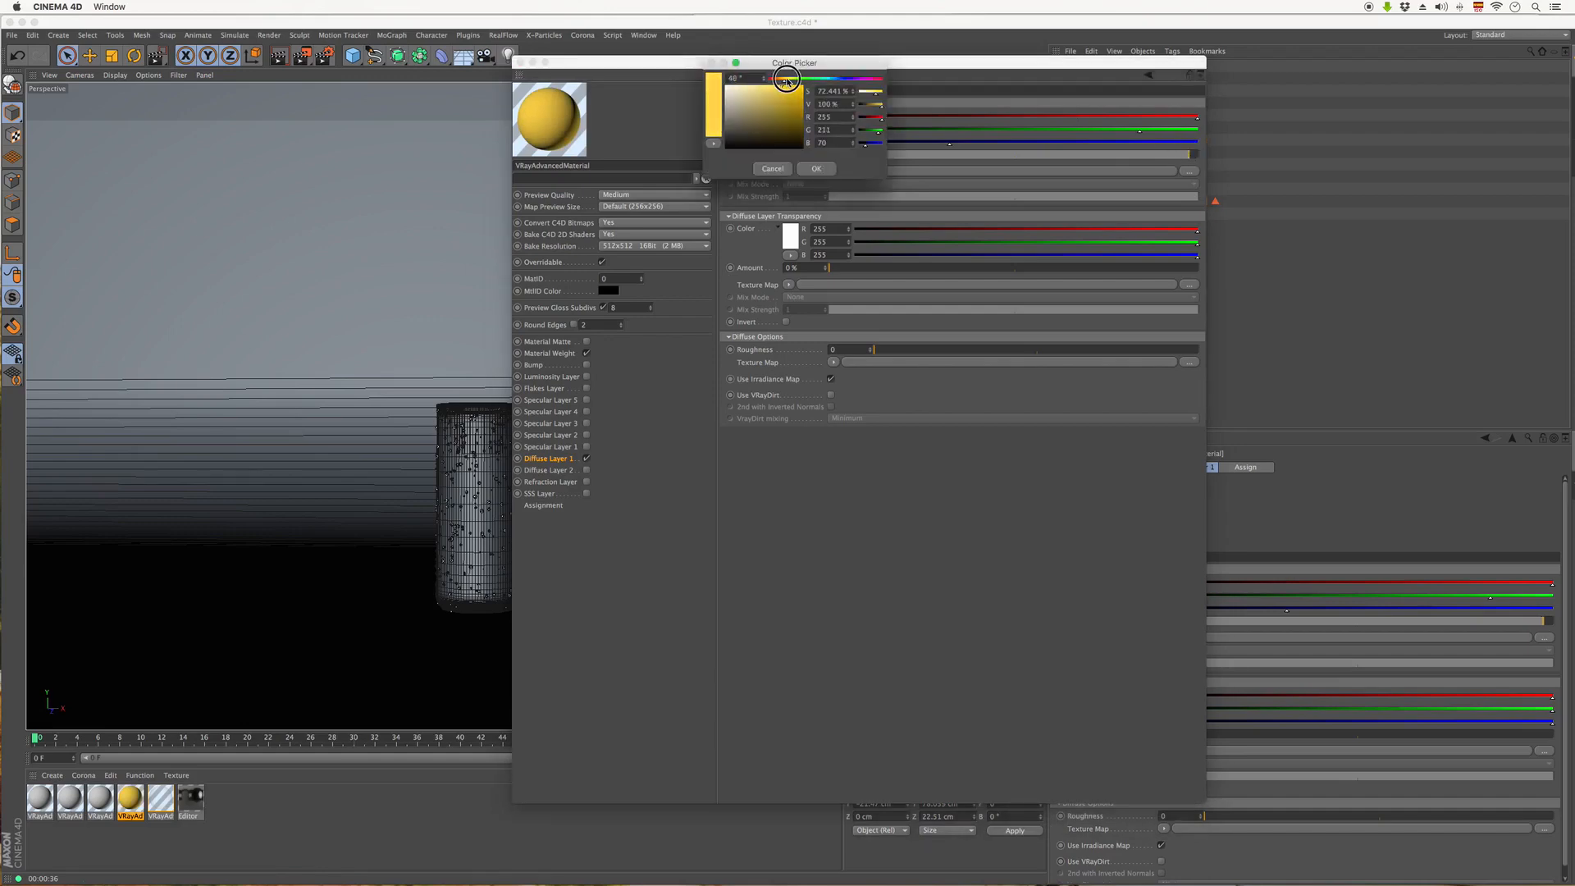
pyautogui.click(819, 170)
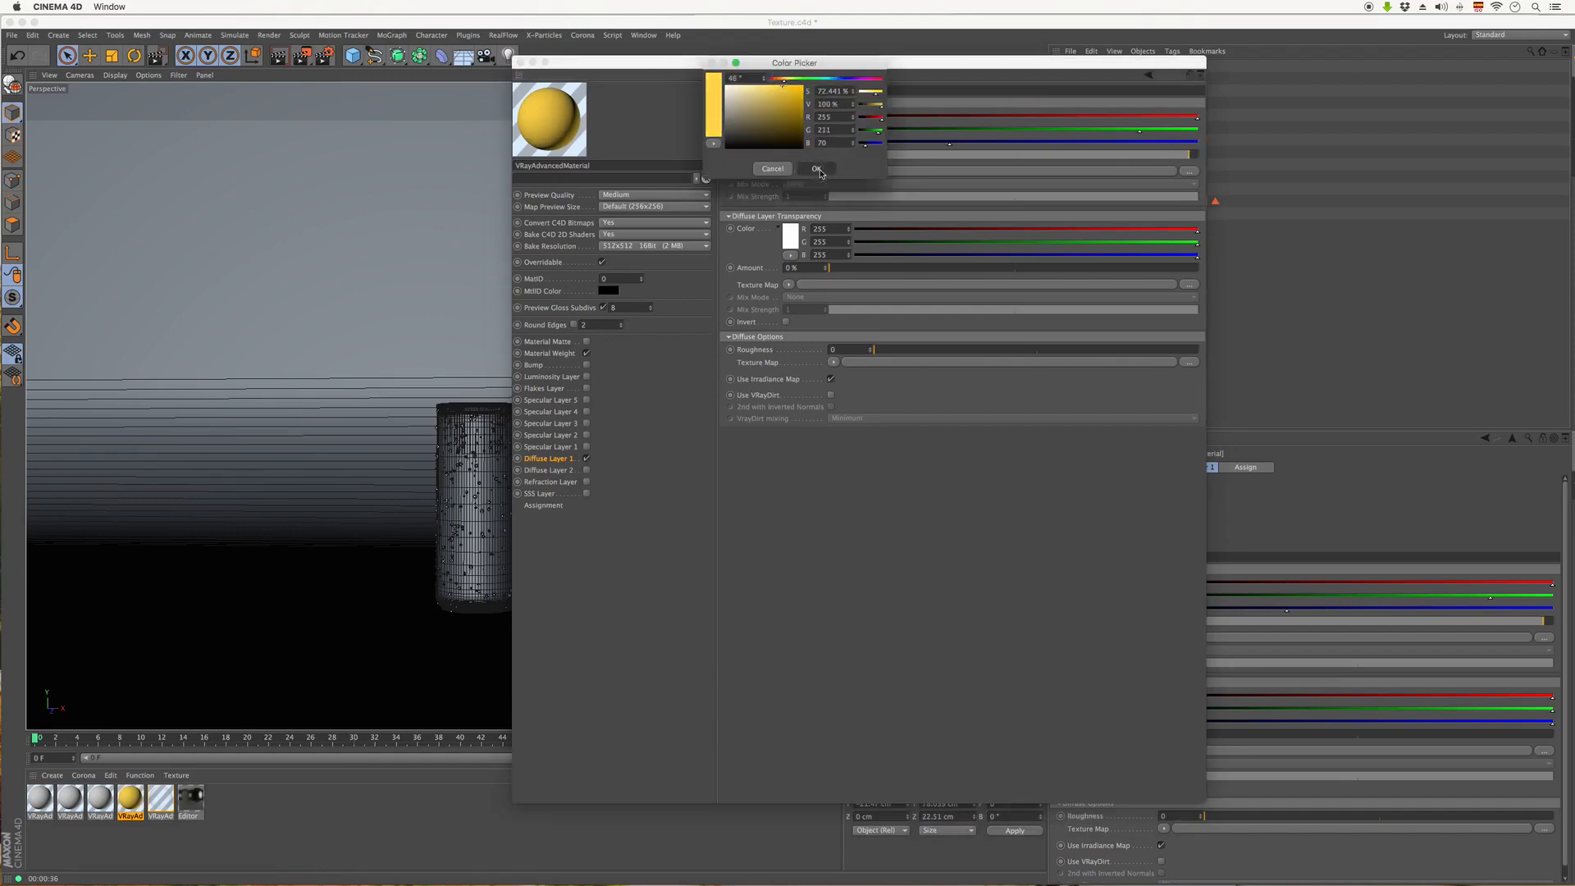
pyautogui.click(521, 62)
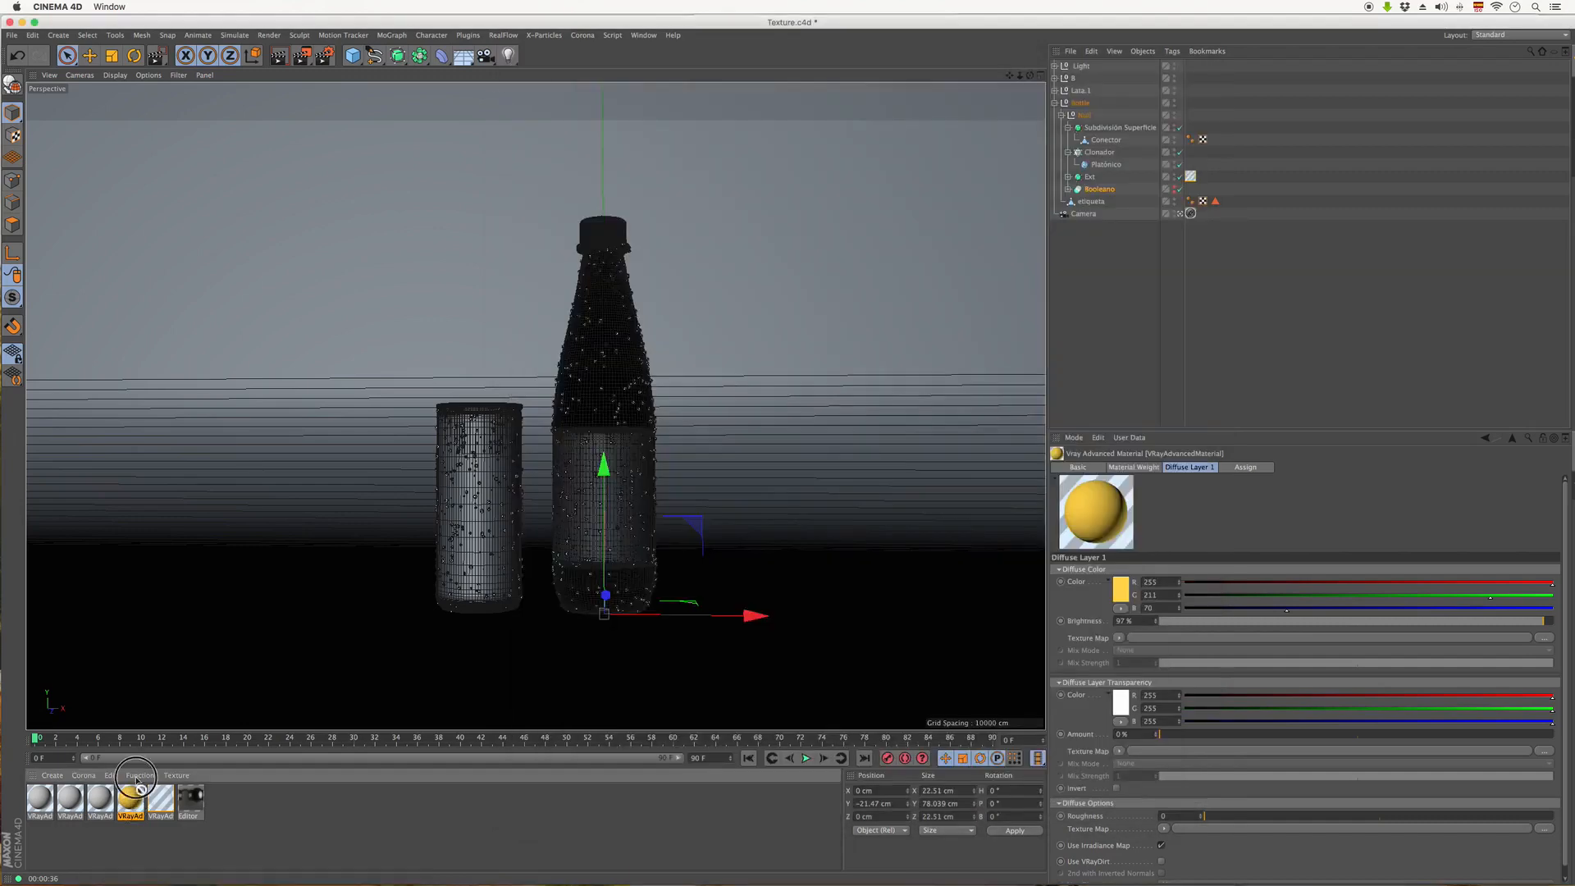
# - Try to apply the yellow material to the scene's background in the viewport and test-render the bottle's neck region
pyautogui.moveTo(422, 369); pyautogui.dragTo(440, 355)
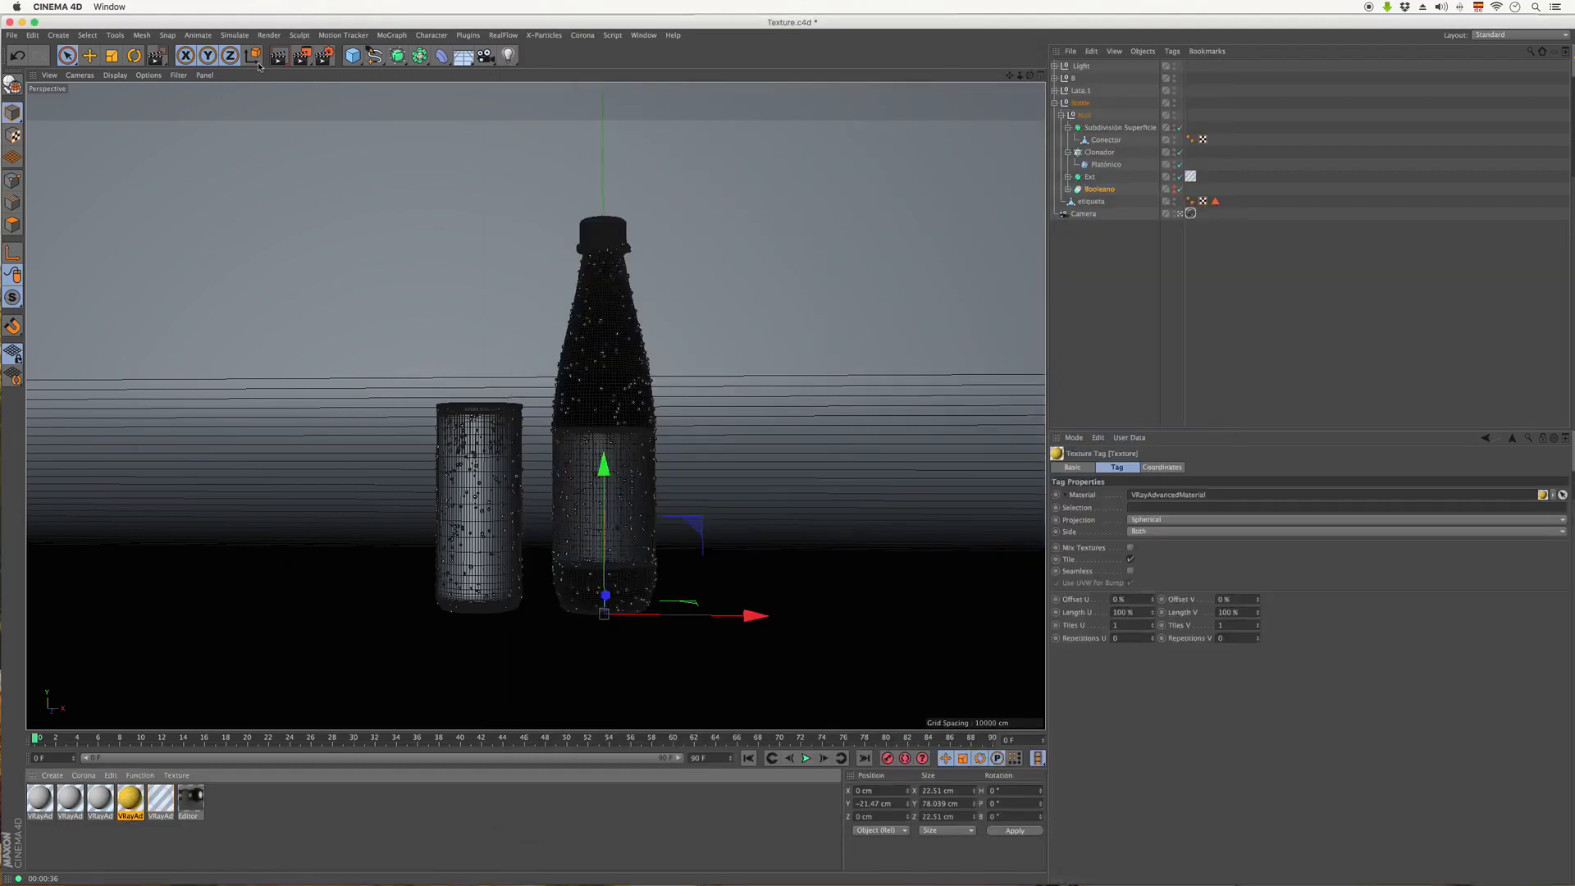
pyautogui.moveTo(300, 60); pyautogui.dragTo(355, 74)
pyautogui.moveTo(555, 251); pyautogui.dragTo(677, 363)
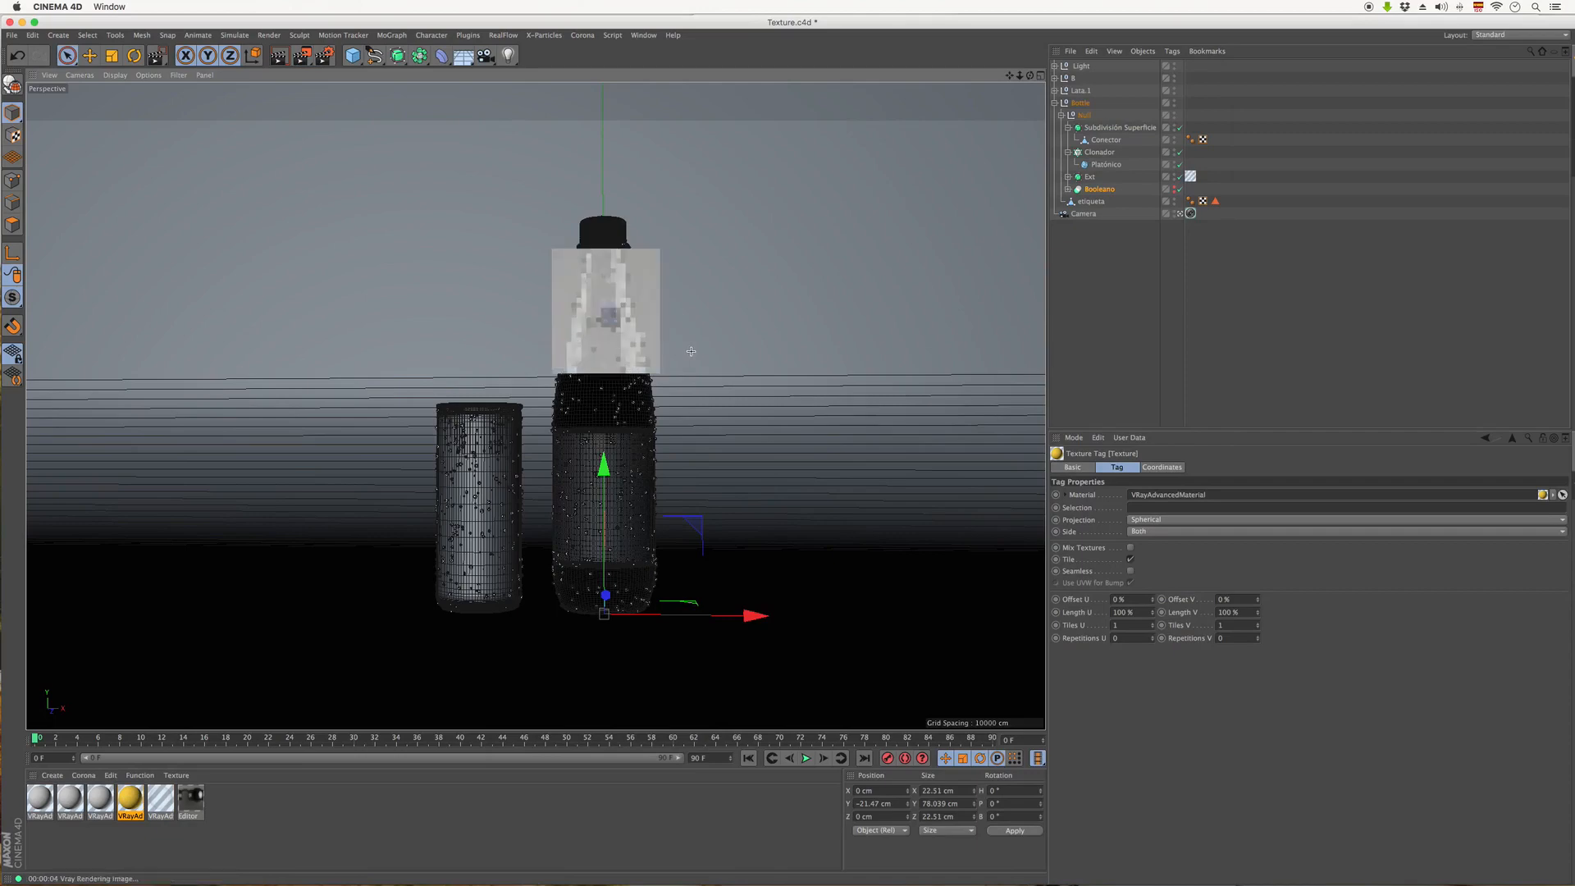
pyautogui.click(791, 277)
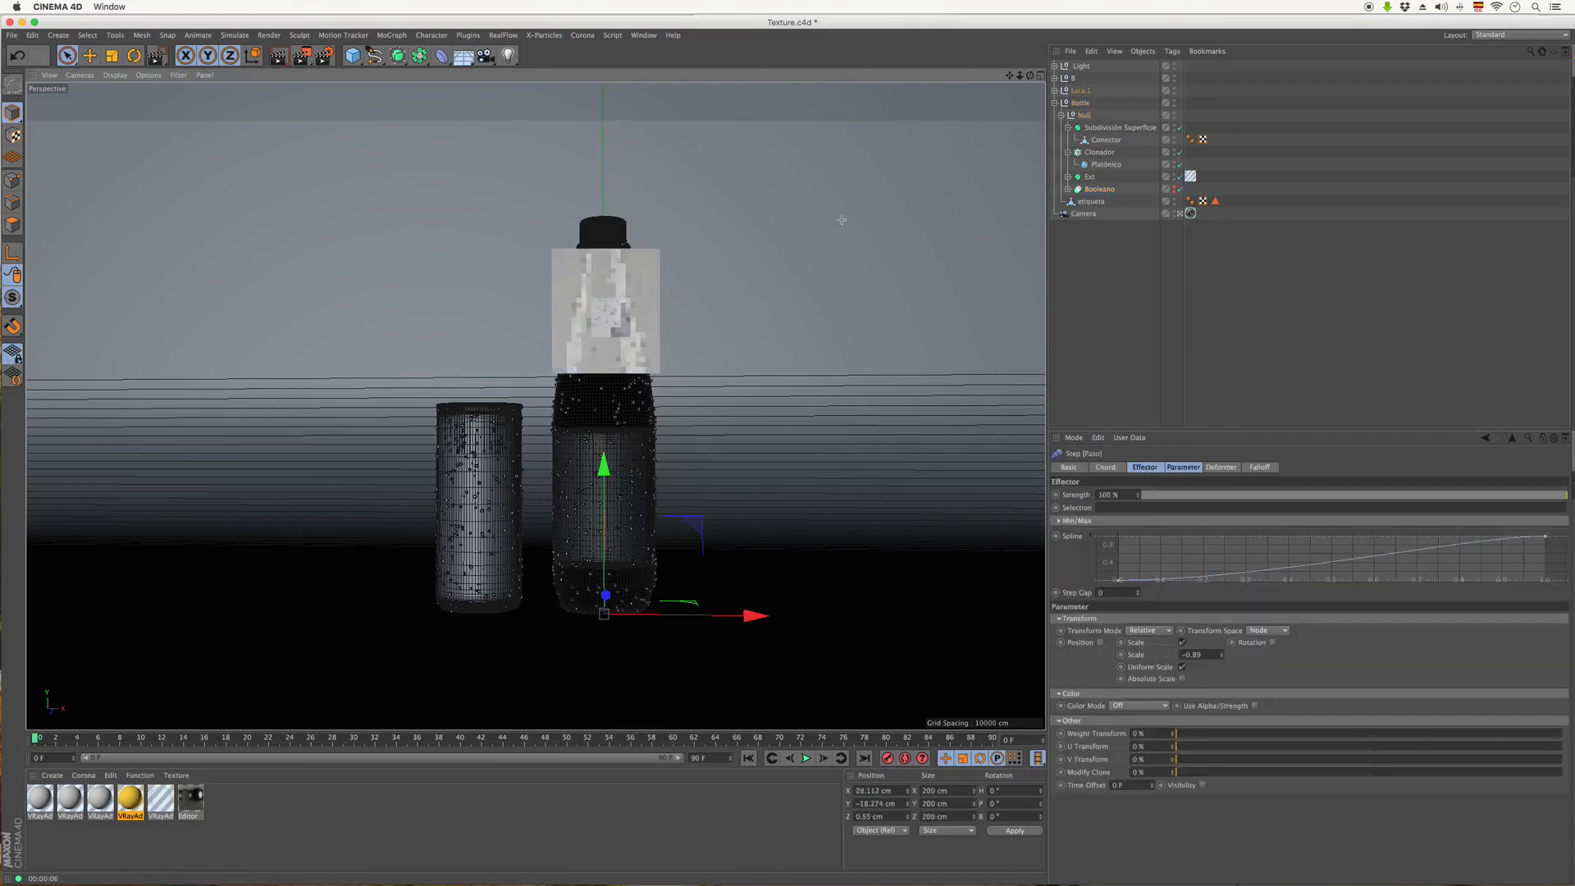
pyautogui.click(781, 182)
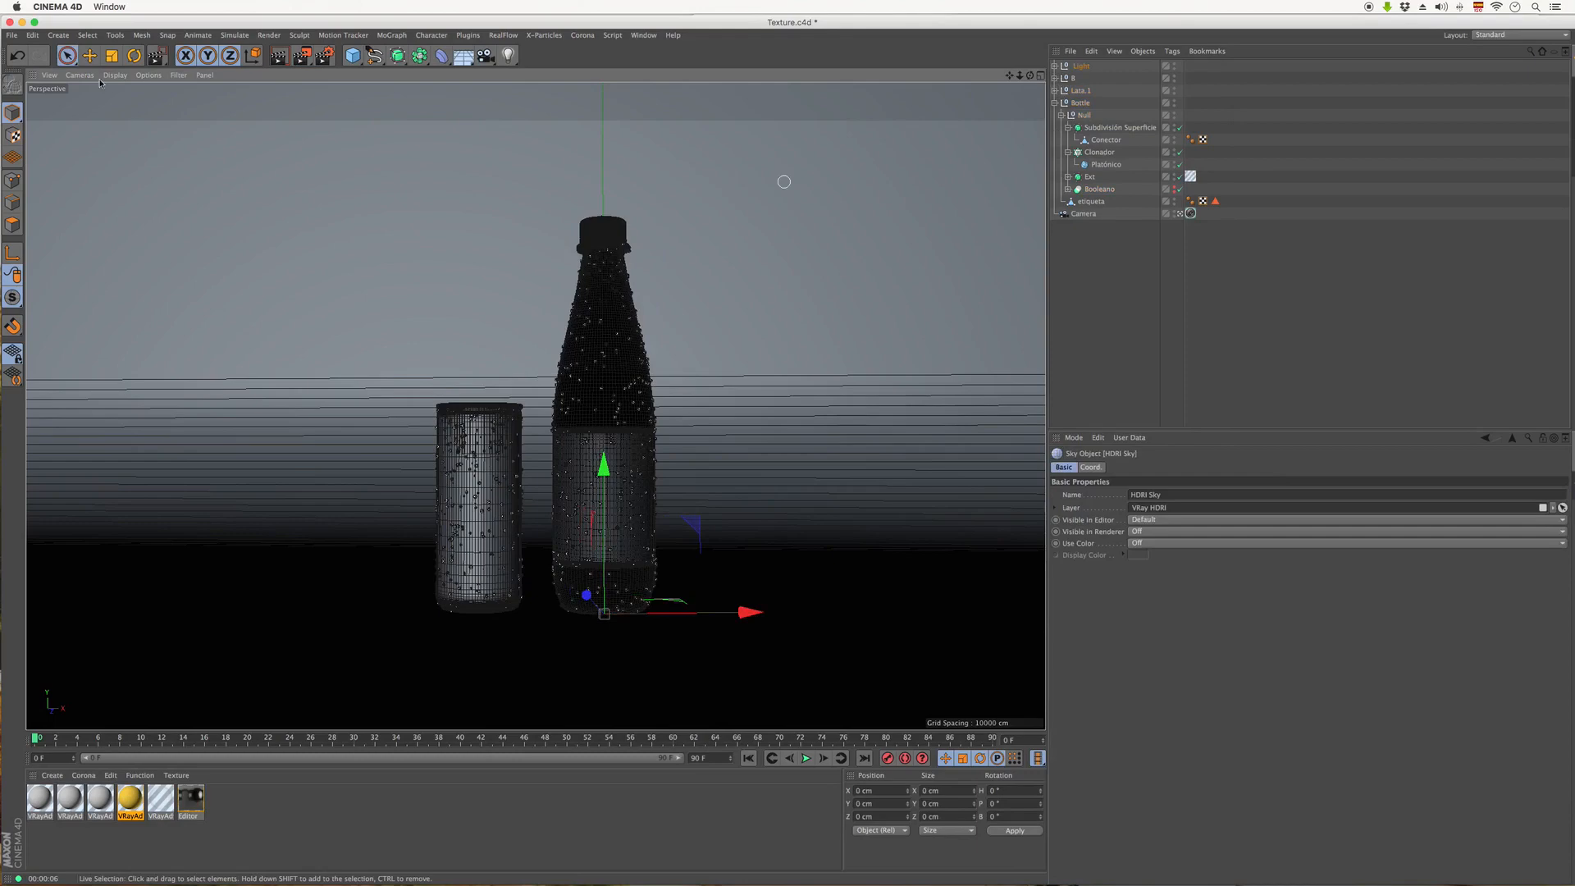
# - Apply the yellow material to the L Shape Stage backdrop object and render a region around the bottle's neck
pyautogui.click(1055, 77)
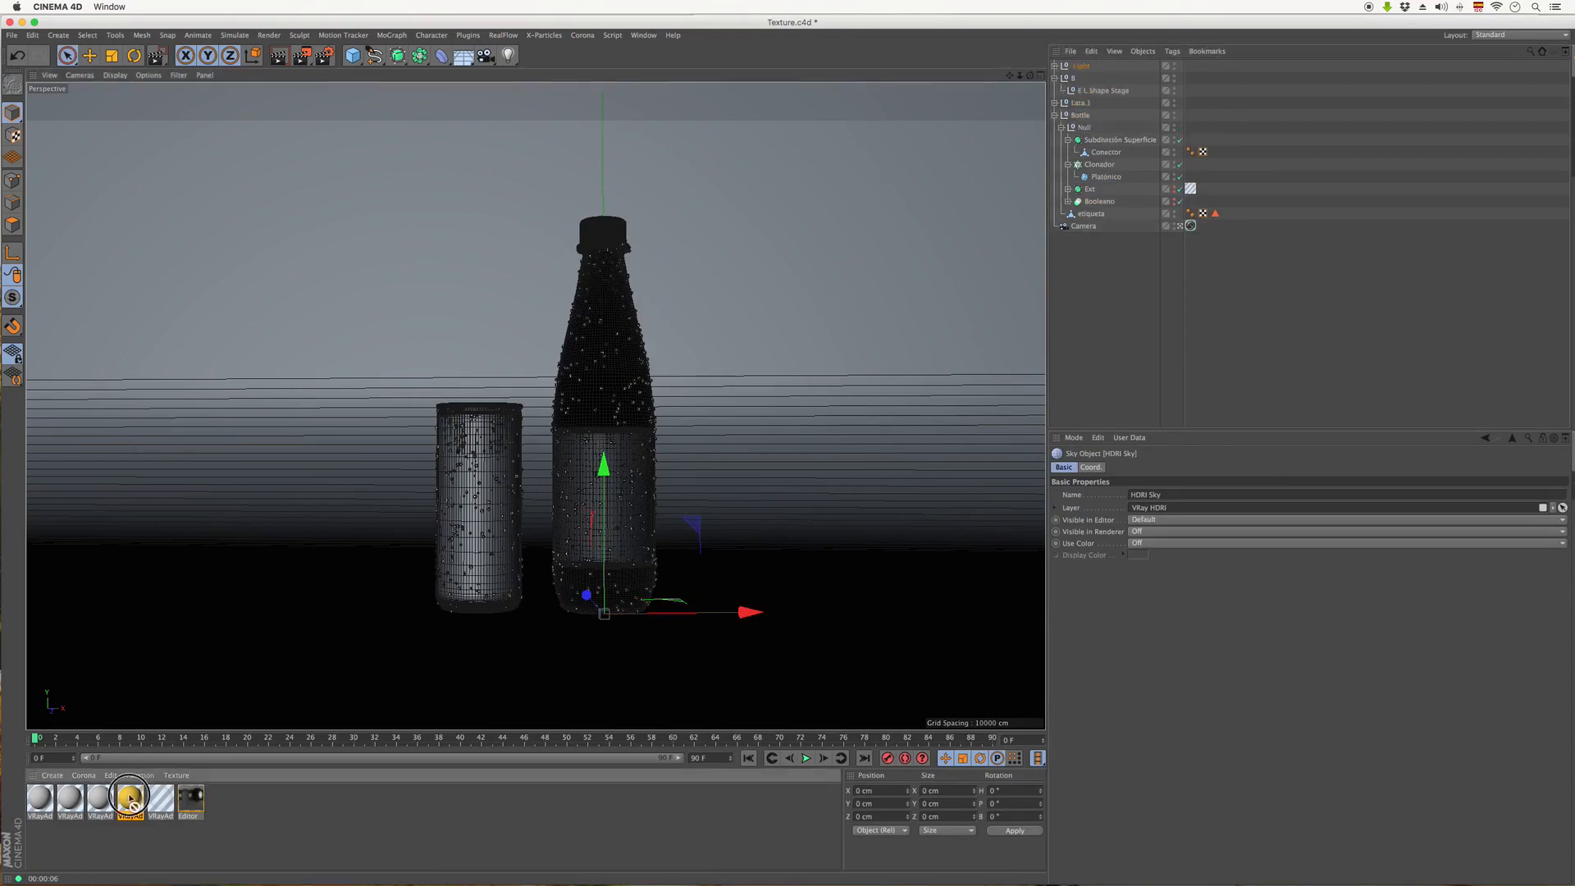
pyautogui.moveTo(1097, 90)
pyautogui.mouseDown()
pyautogui.moveTo(1107, 107)
pyautogui.moveTo(1092, 91)
pyautogui.mouseUp()
pyautogui.click(1055, 78)
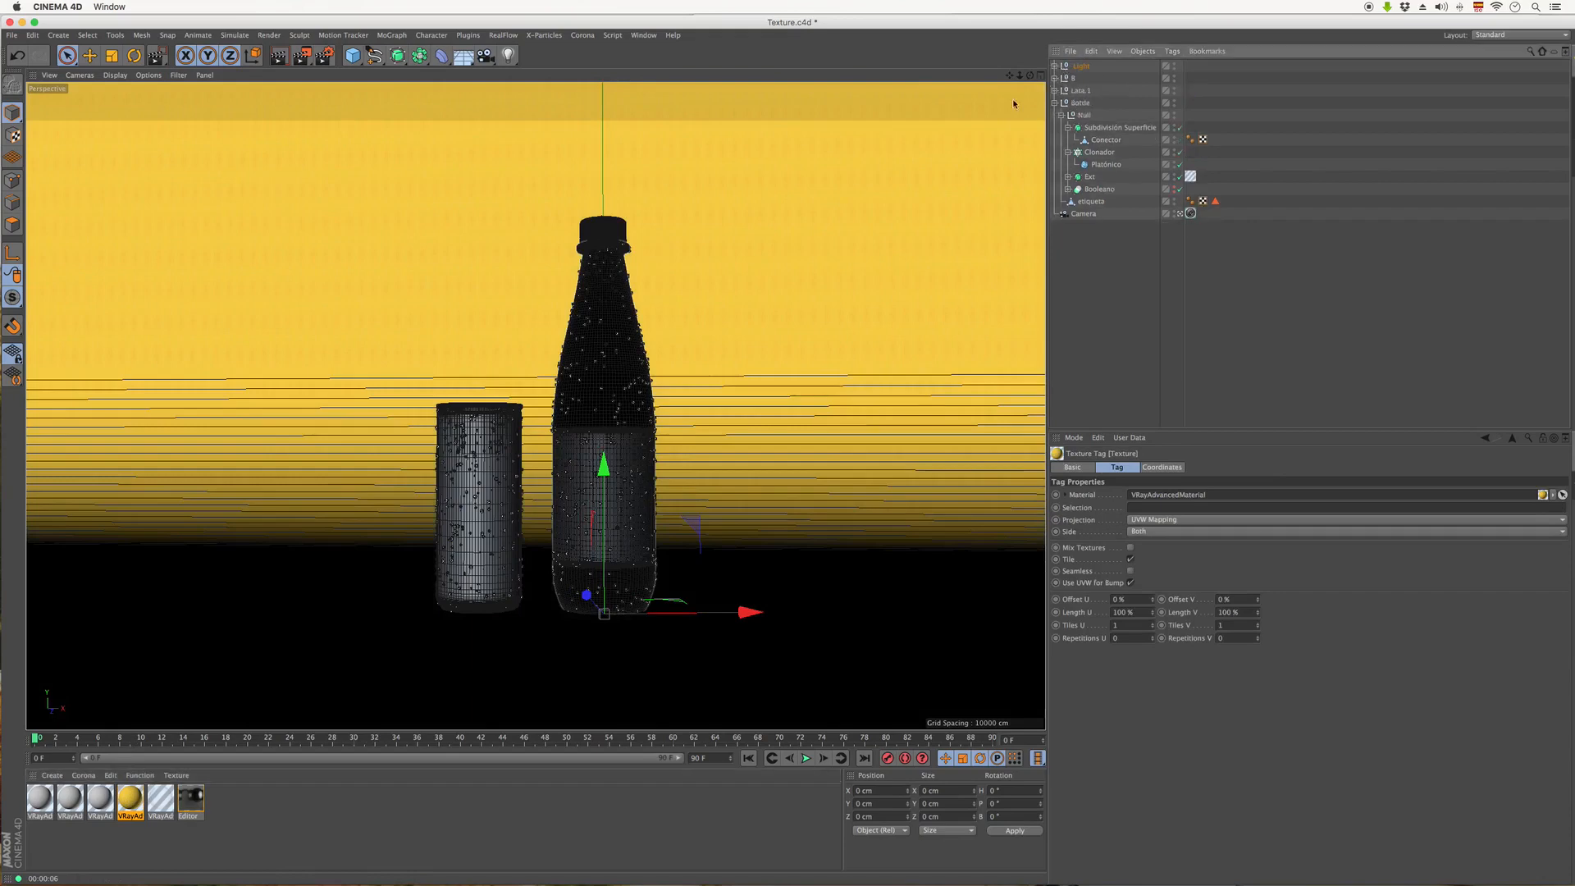
pyautogui.moveTo(303, 57); pyautogui.dragTo(351, 70)
pyautogui.moveTo(538, 255); pyautogui.dragTo(669, 384)
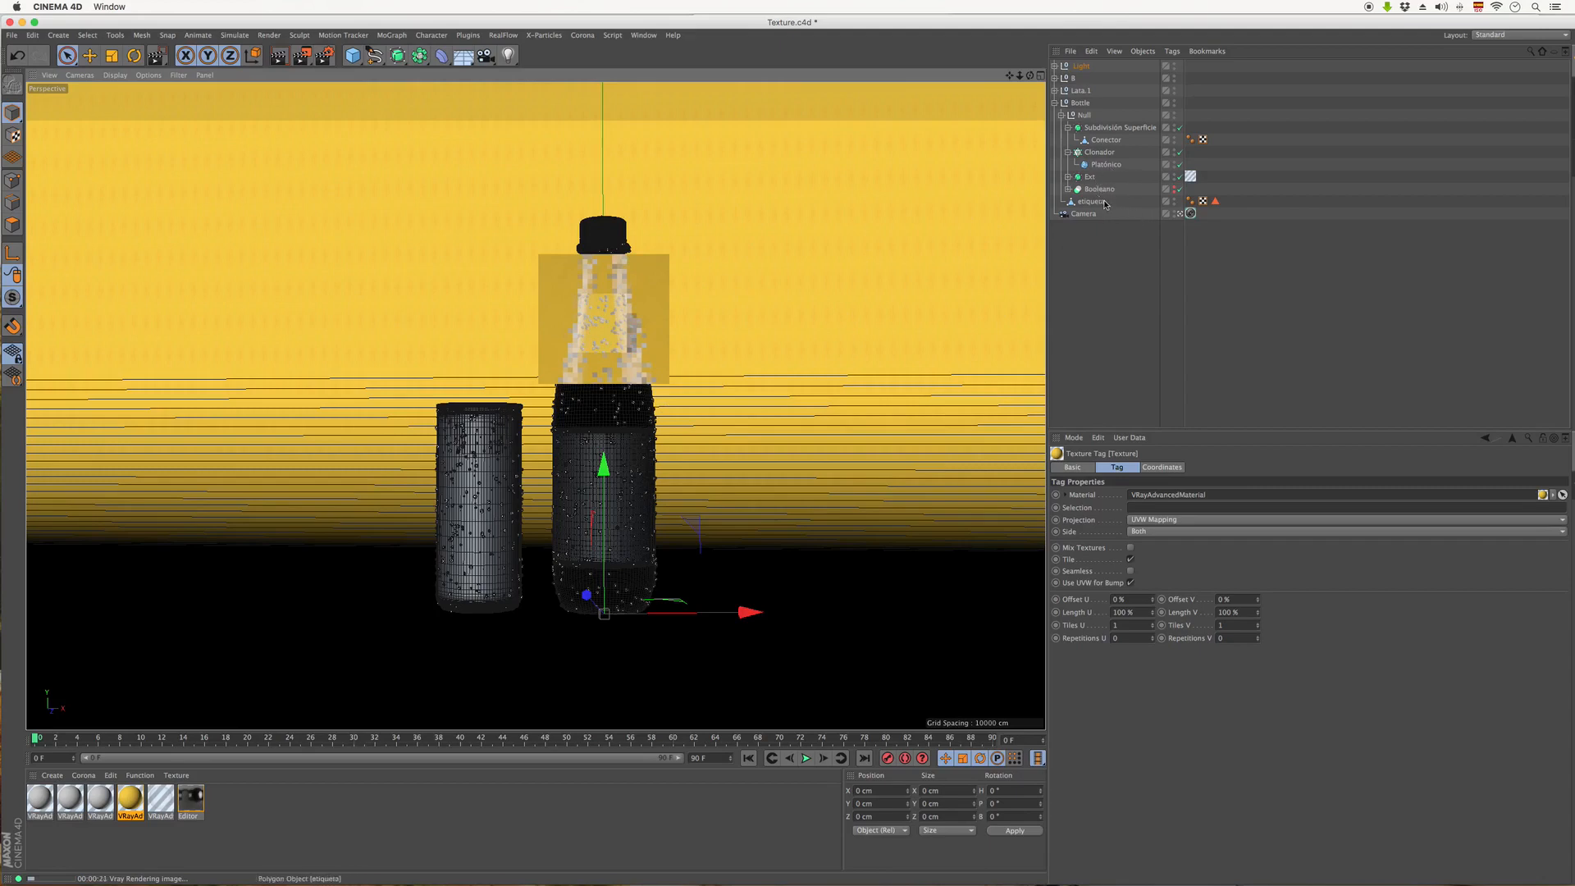
# - Select the Booleano object and duplicate the yellow material
pyautogui.click(1104, 141)
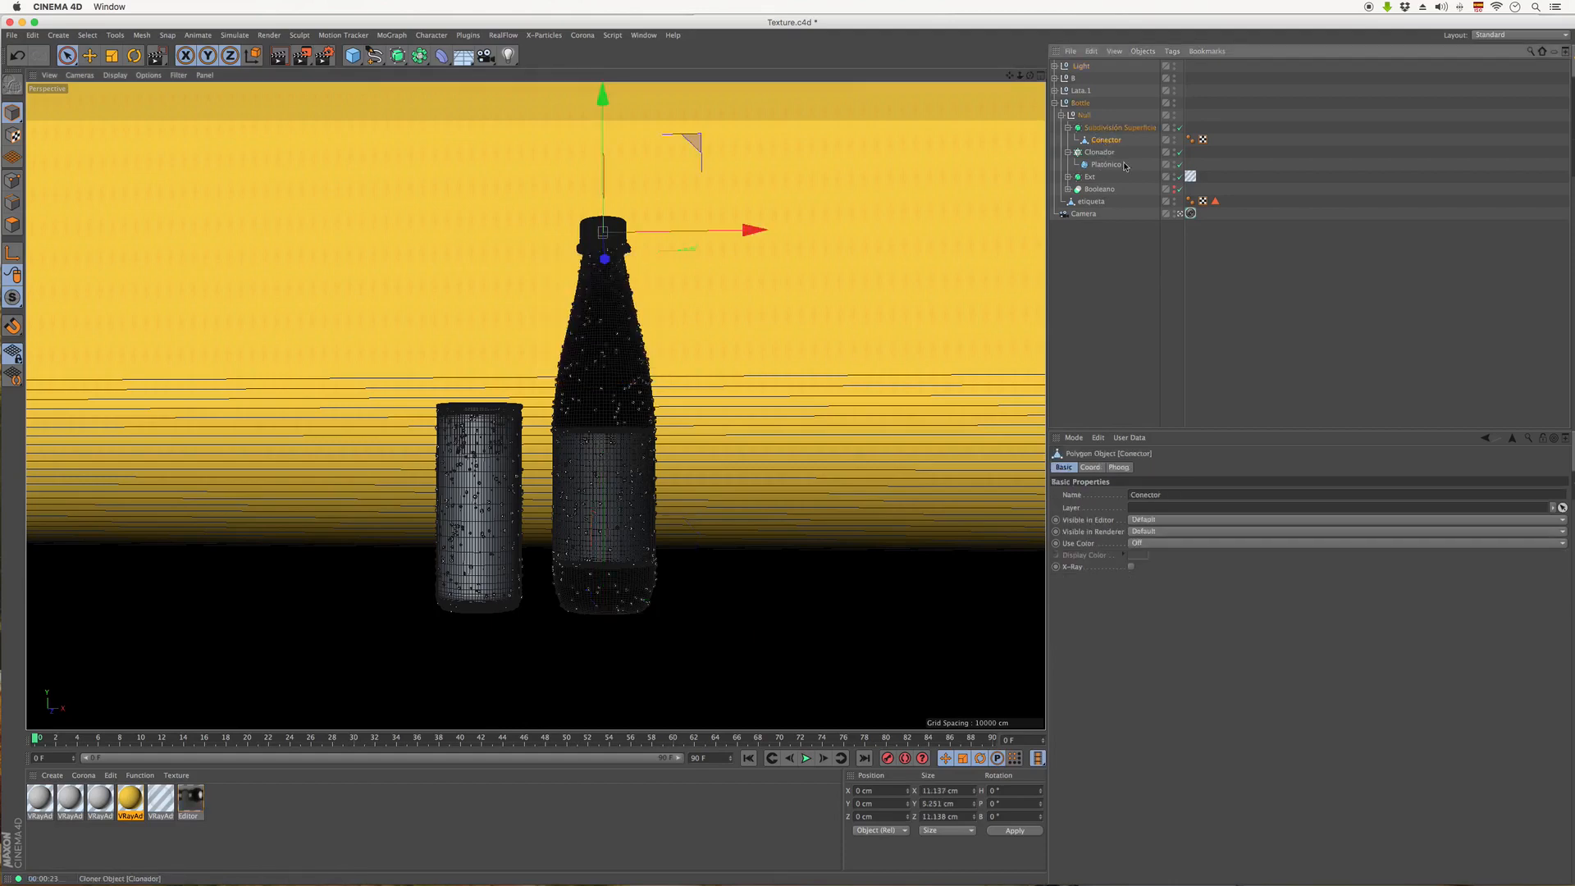
pyautogui.click(1141, 192)
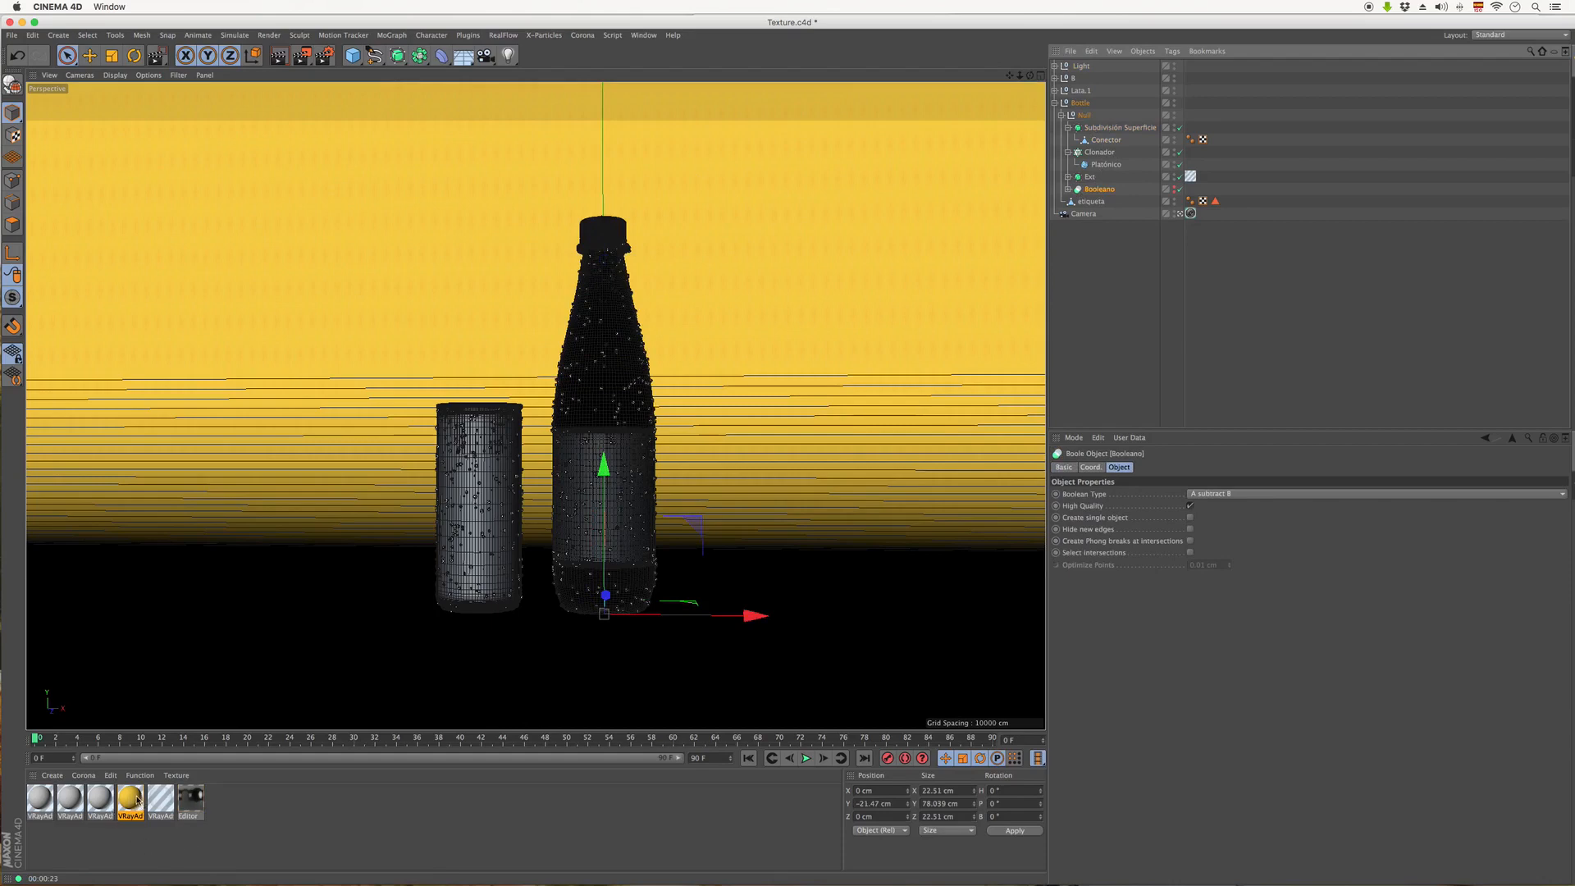
pyautogui.keyDown('ctrl'); pyautogui.moveTo(131, 800); pyautogui.dragTo(160, 804); pyautogui.keyUp('ctrl')
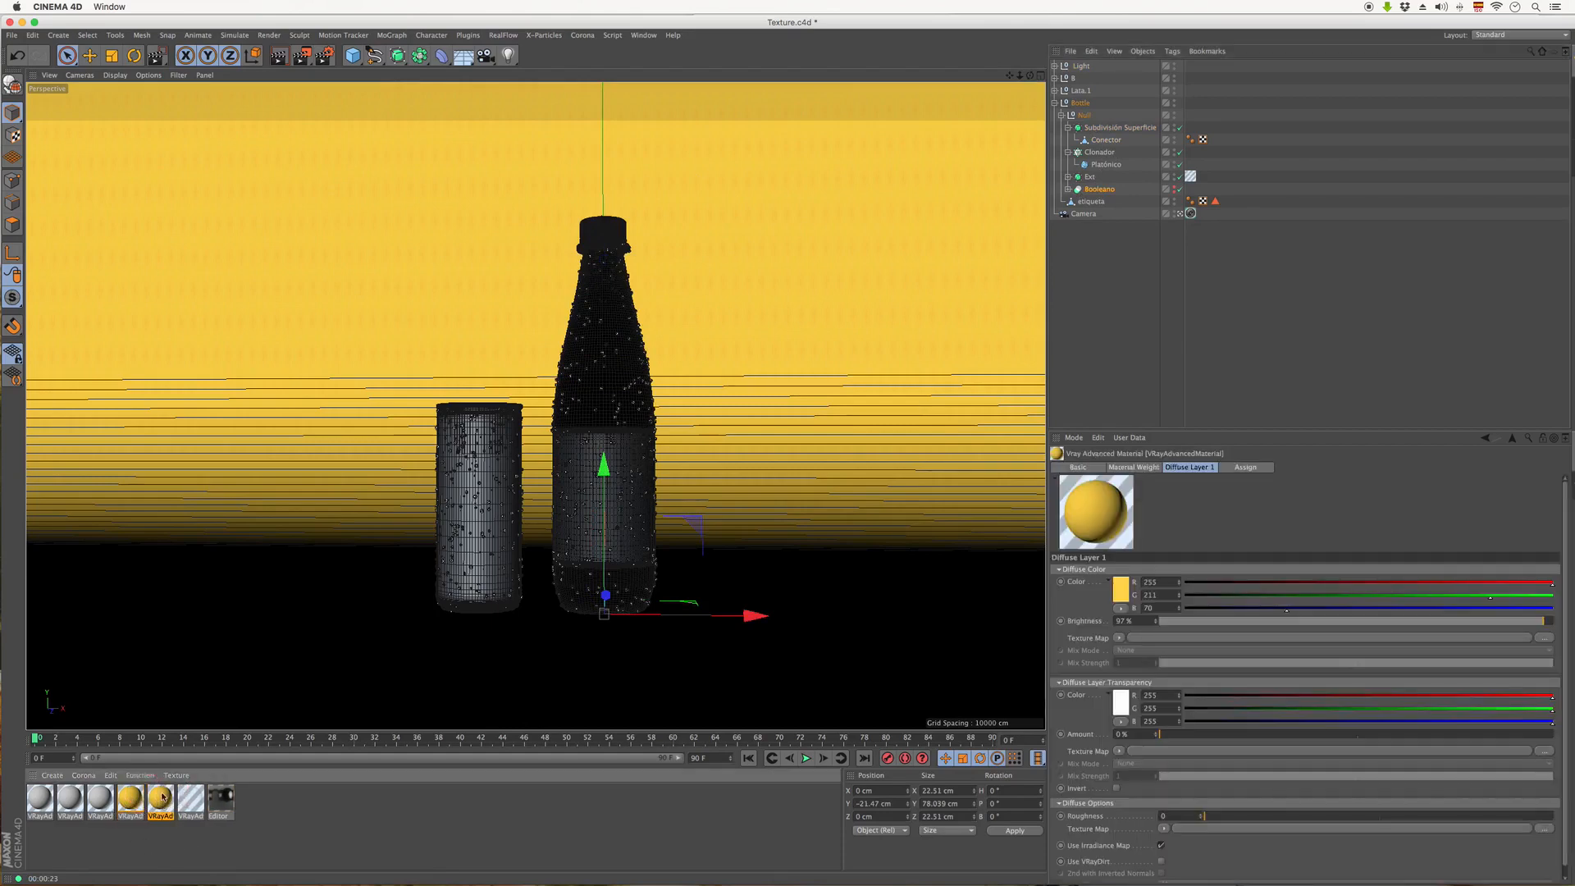
# - Load a Gradient shader into the duplicated material's Diffuse Layer 1 color texture map
pyautogui.doubleClick(161, 796)
pyautogui.moveTo(552, 78); pyautogui.dragTo(1177, 37)
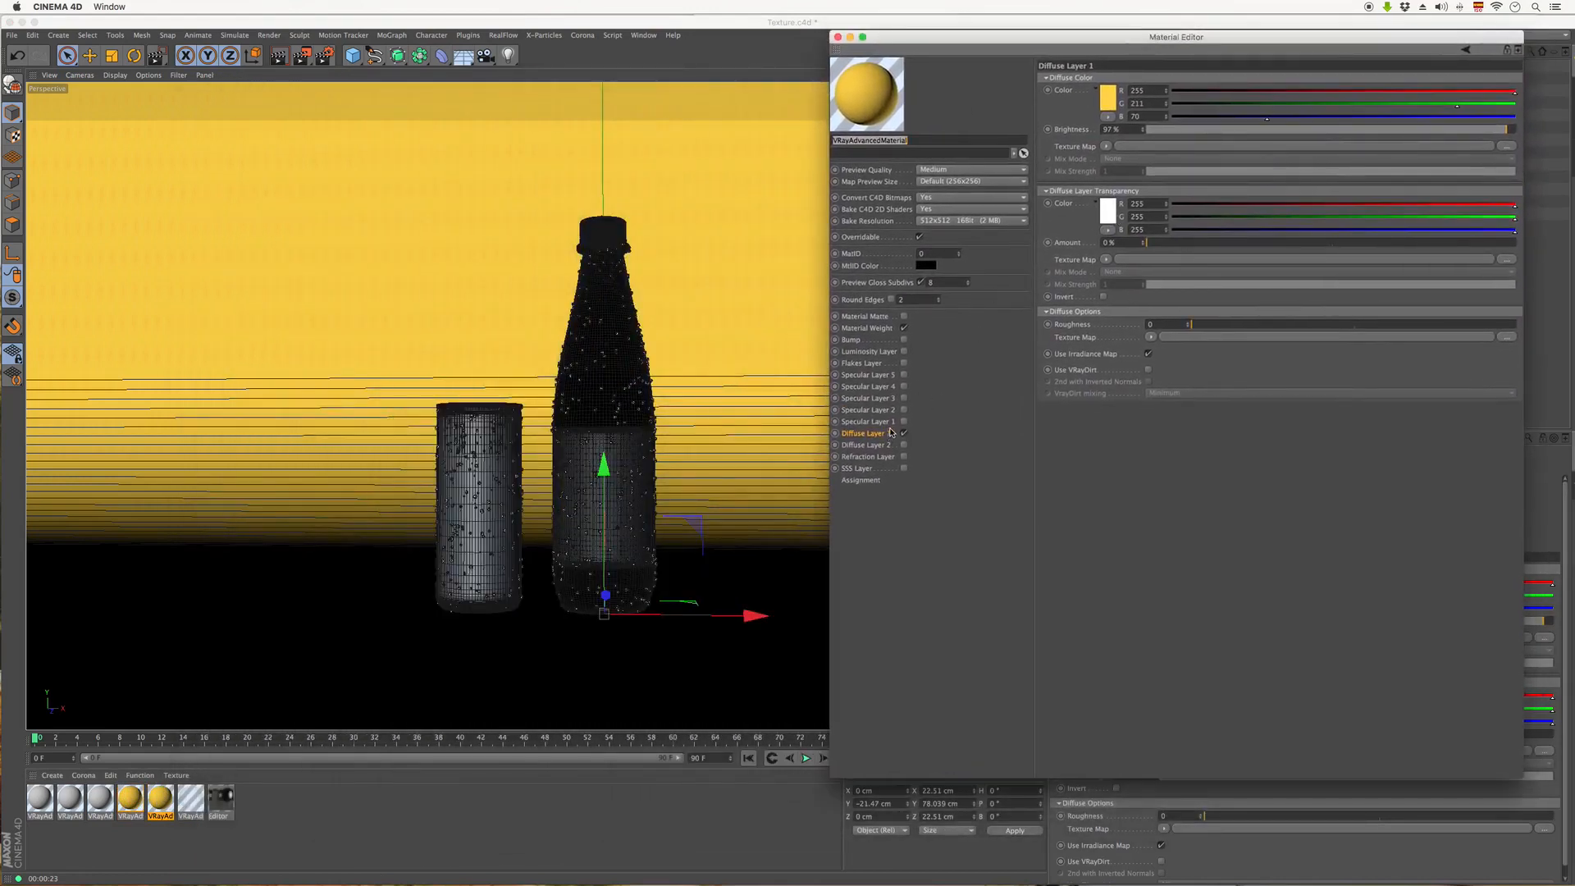
pyautogui.click(1113, 160)
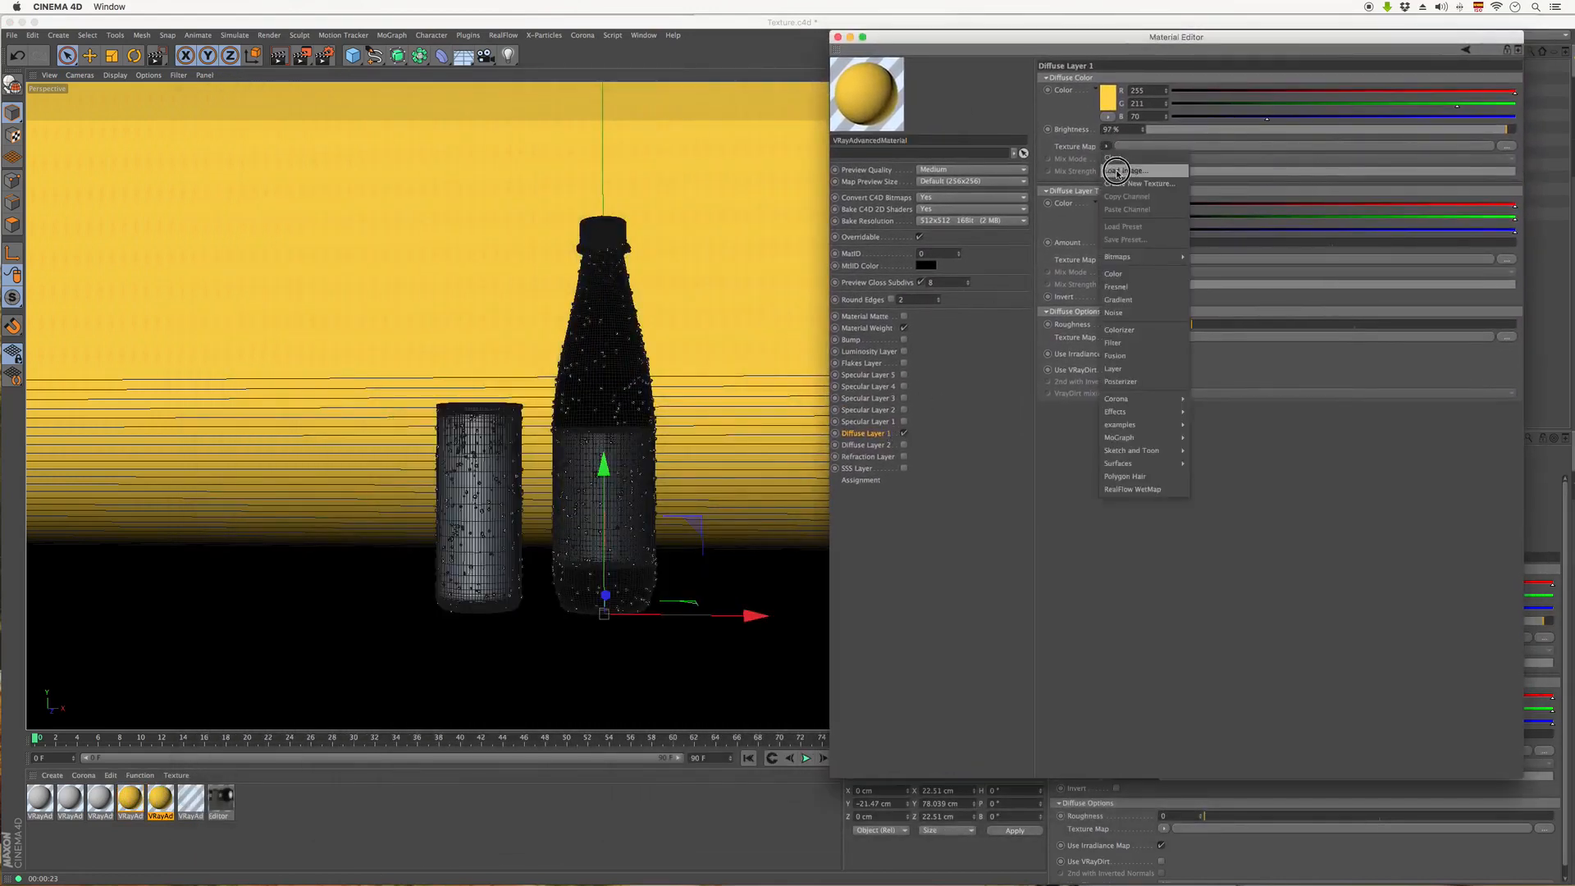
pyautogui.click(1133, 302)
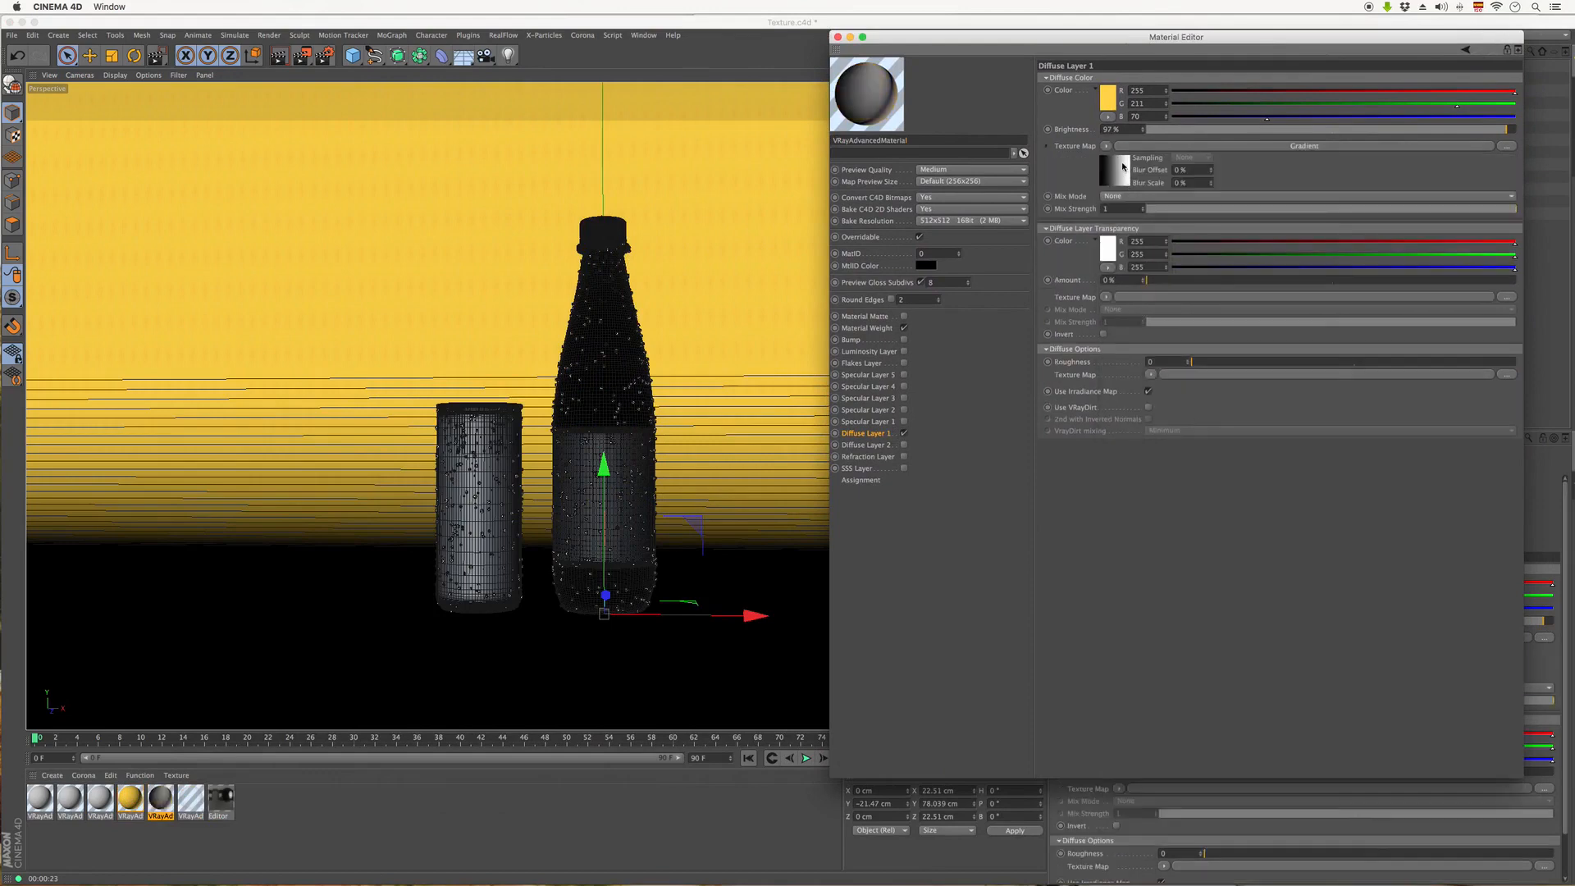
# - Preview the V, U, Diagonal and Radial types on the Gradient shader, and set its type to 2D - Circular
pyautogui.click(1128, 179)
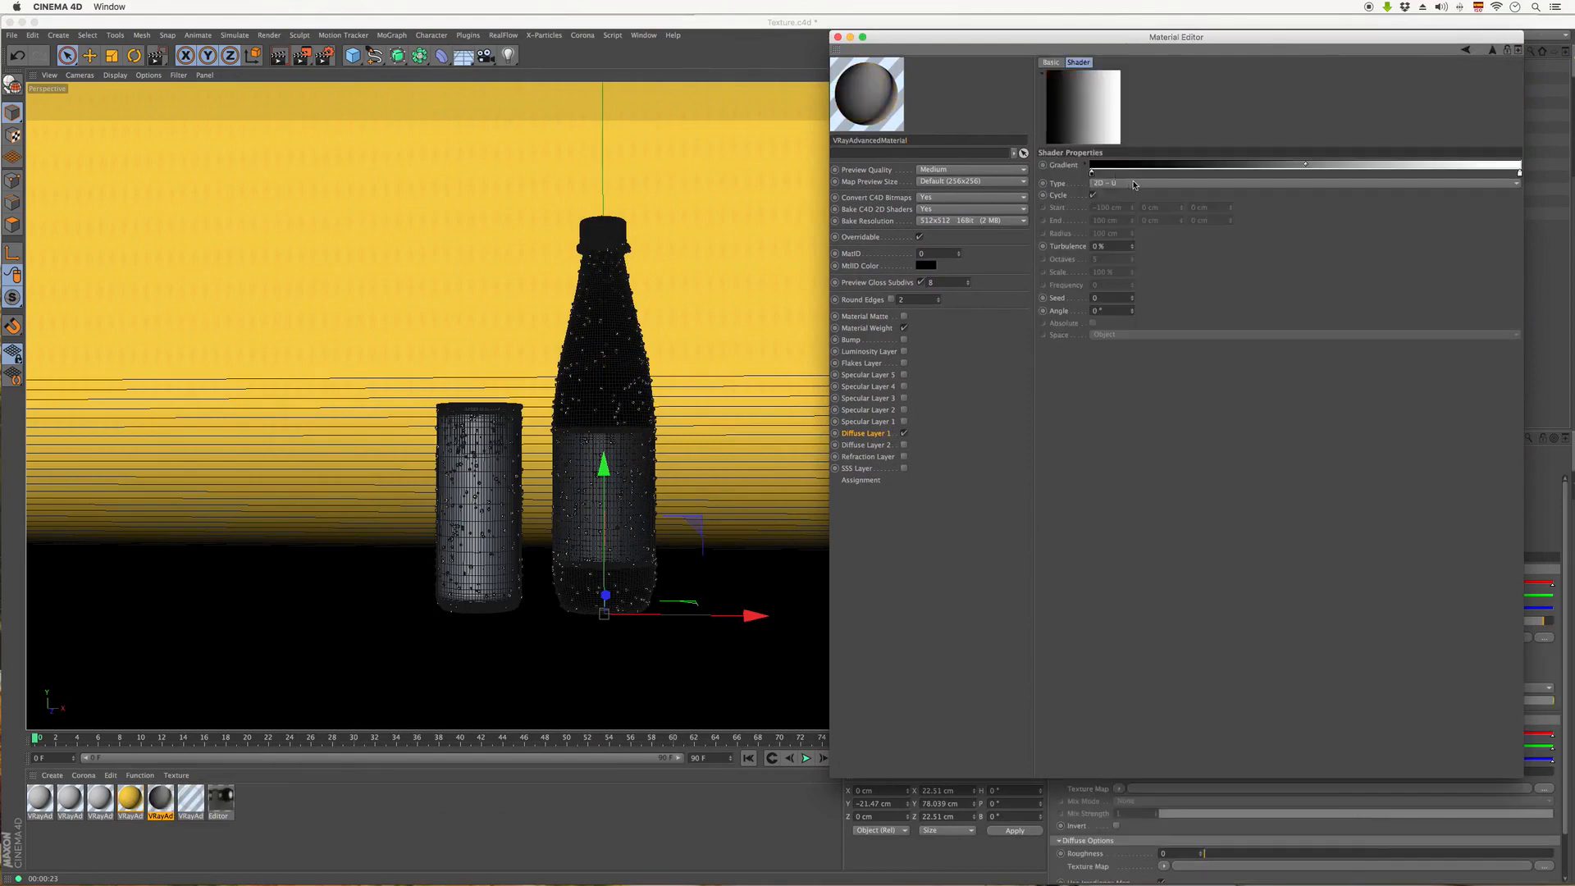
pyautogui.click(1099, 179)
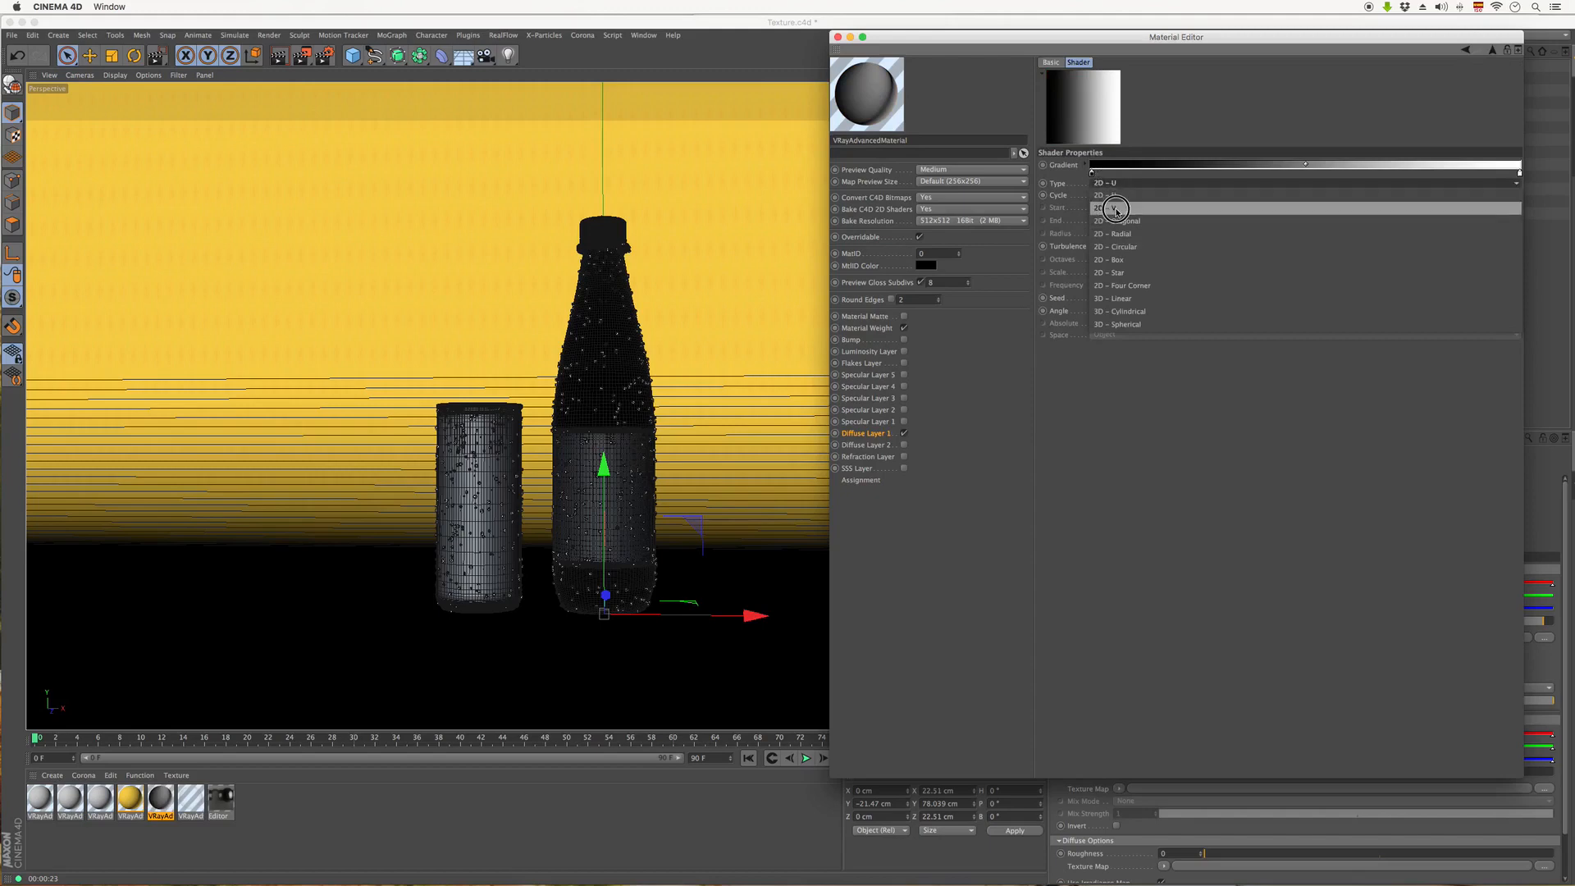
pyautogui.click(1138, 204)
pyautogui.click(1125, 183)
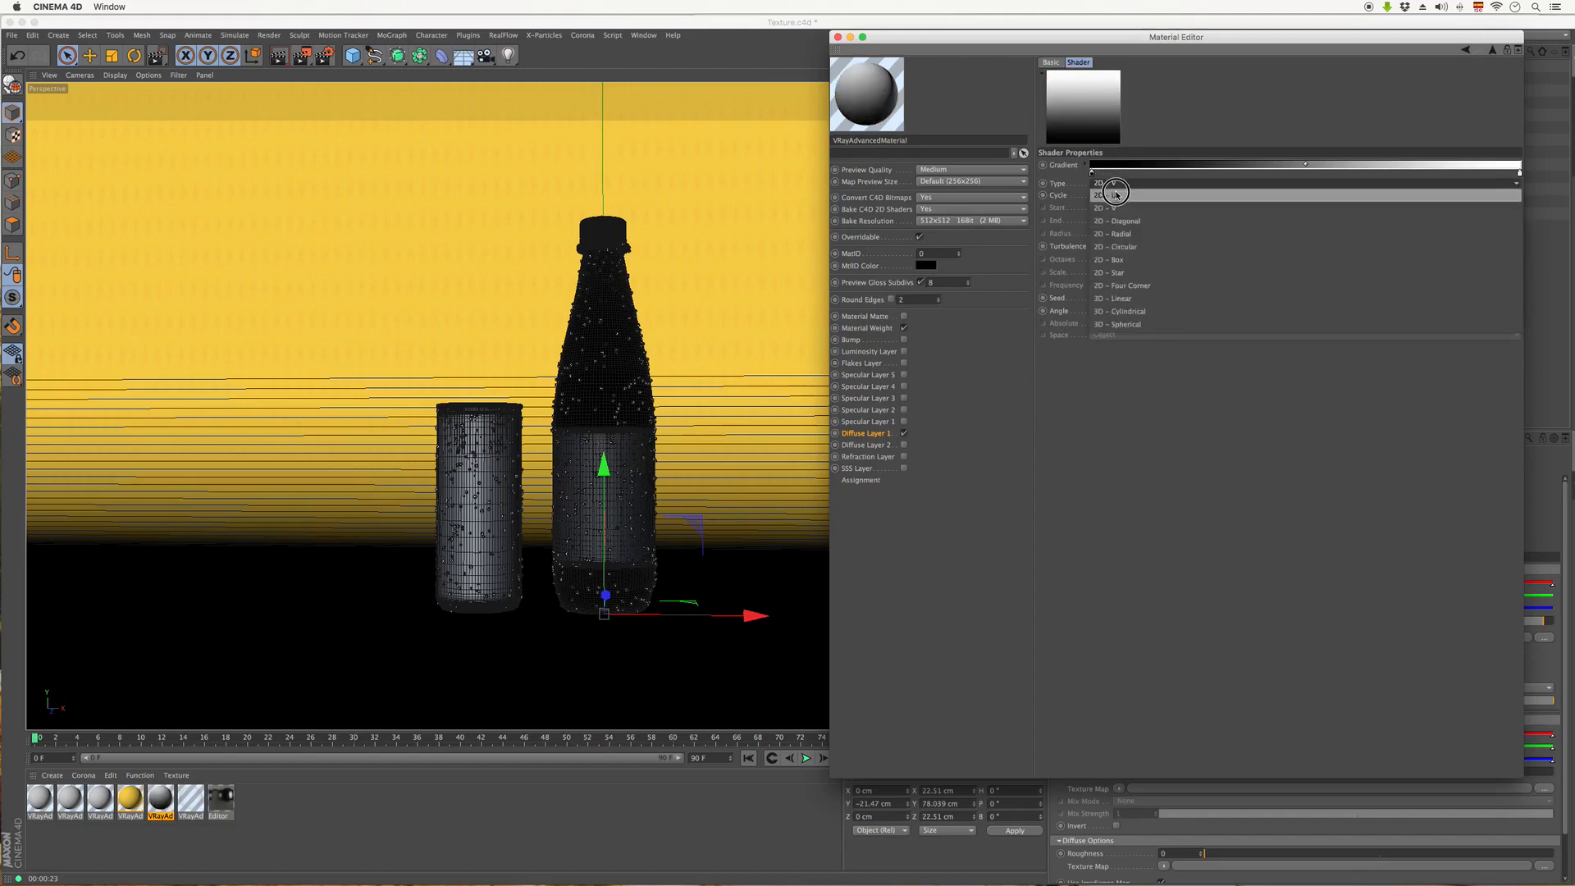
pyautogui.click(1122, 195)
pyautogui.click(1122, 183)
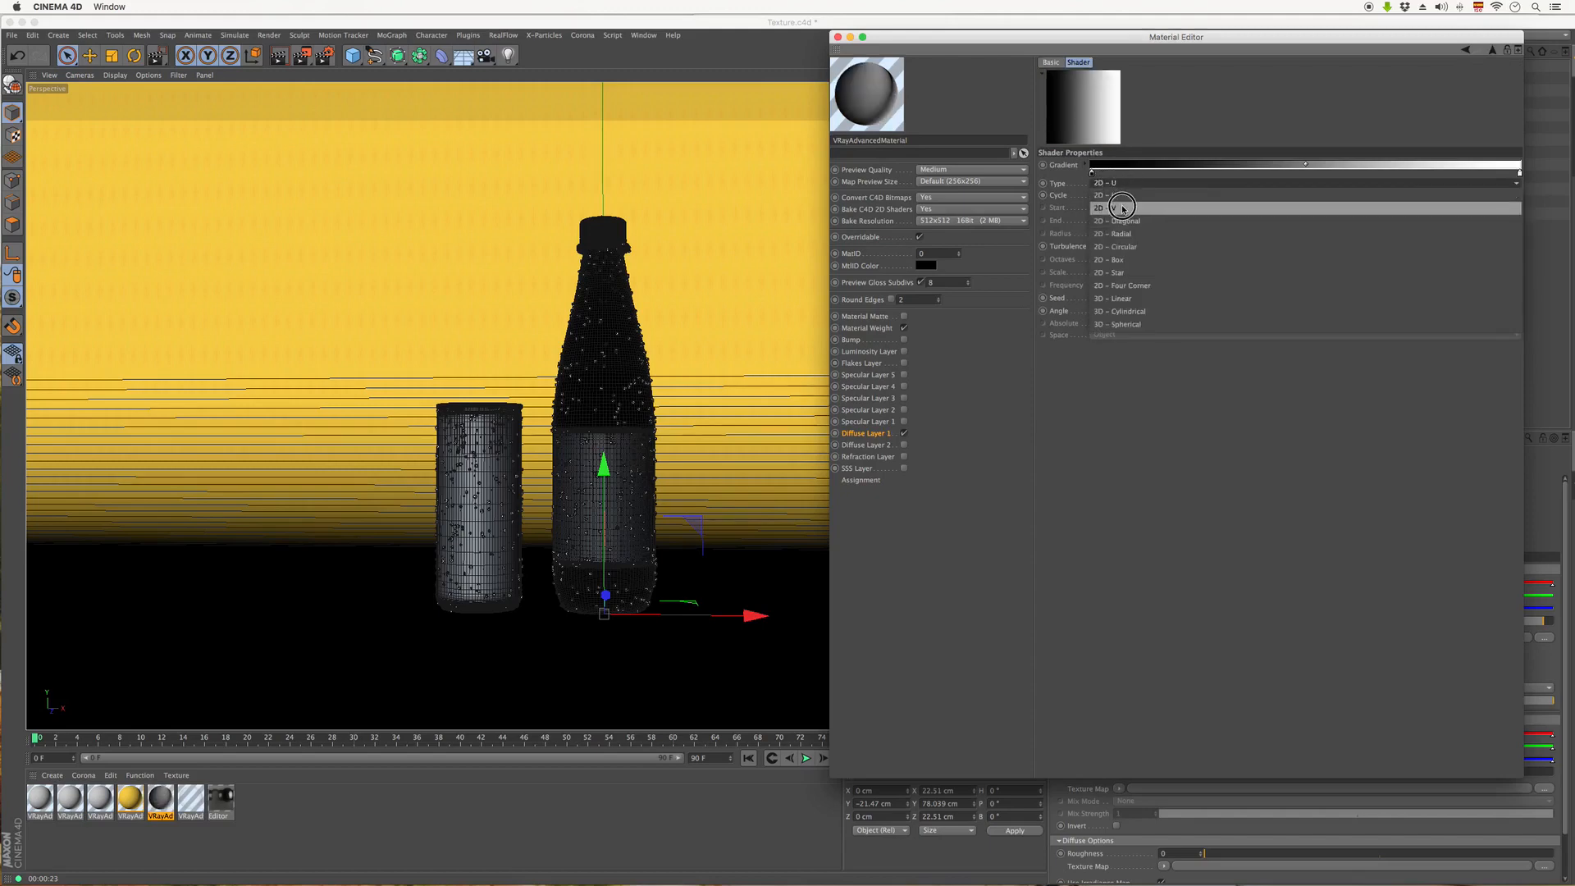
pyautogui.click(1124, 220)
pyautogui.click(1135, 182)
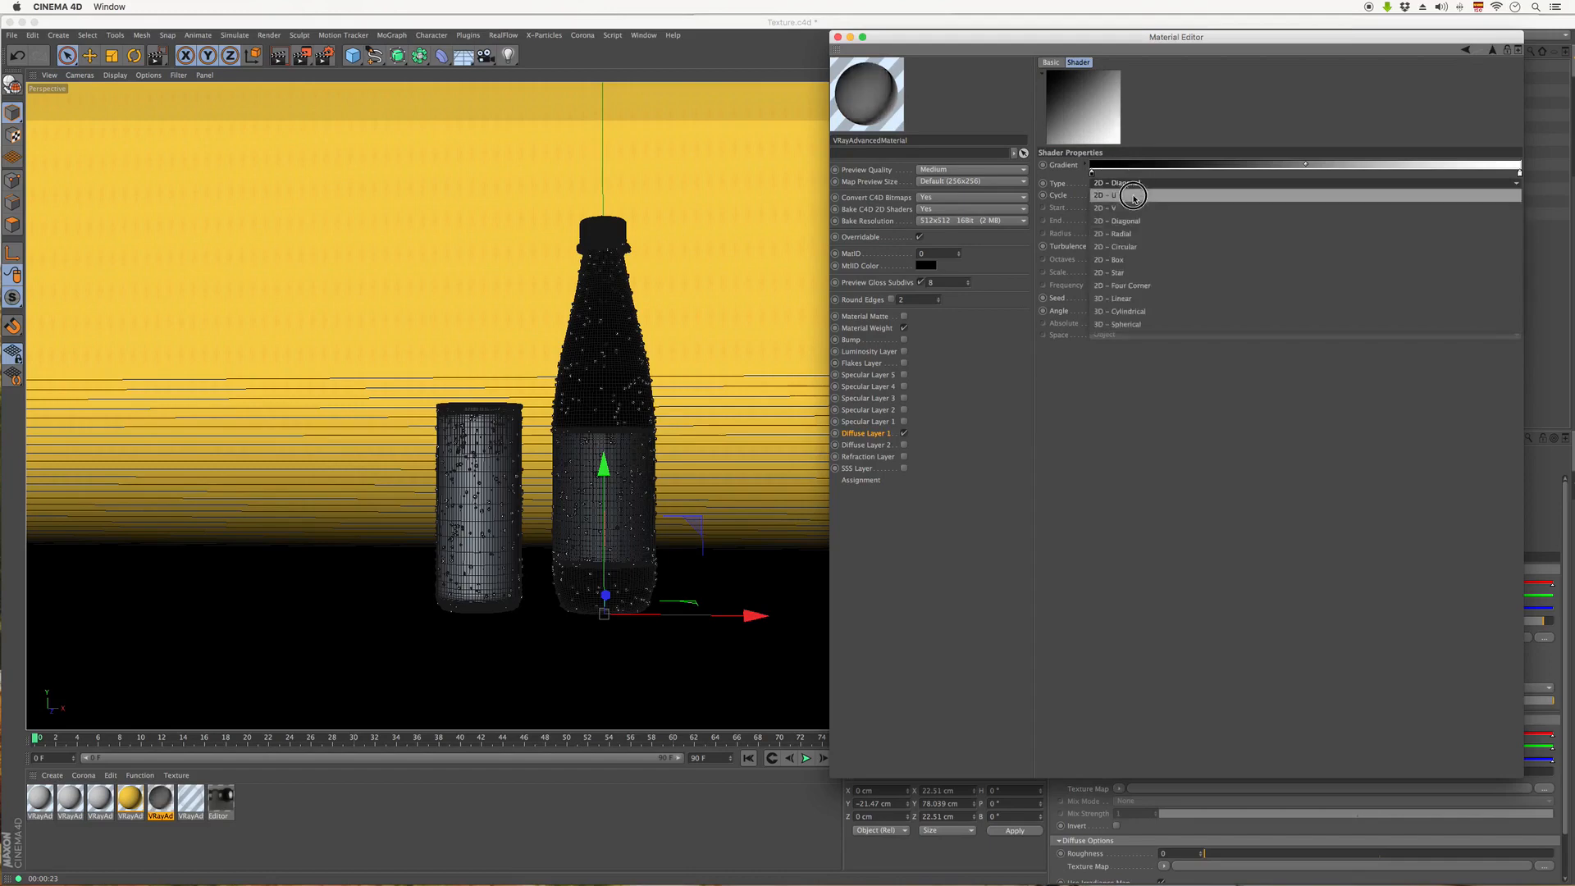
pyautogui.click(1138, 214)
pyautogui.click(1140, 183)
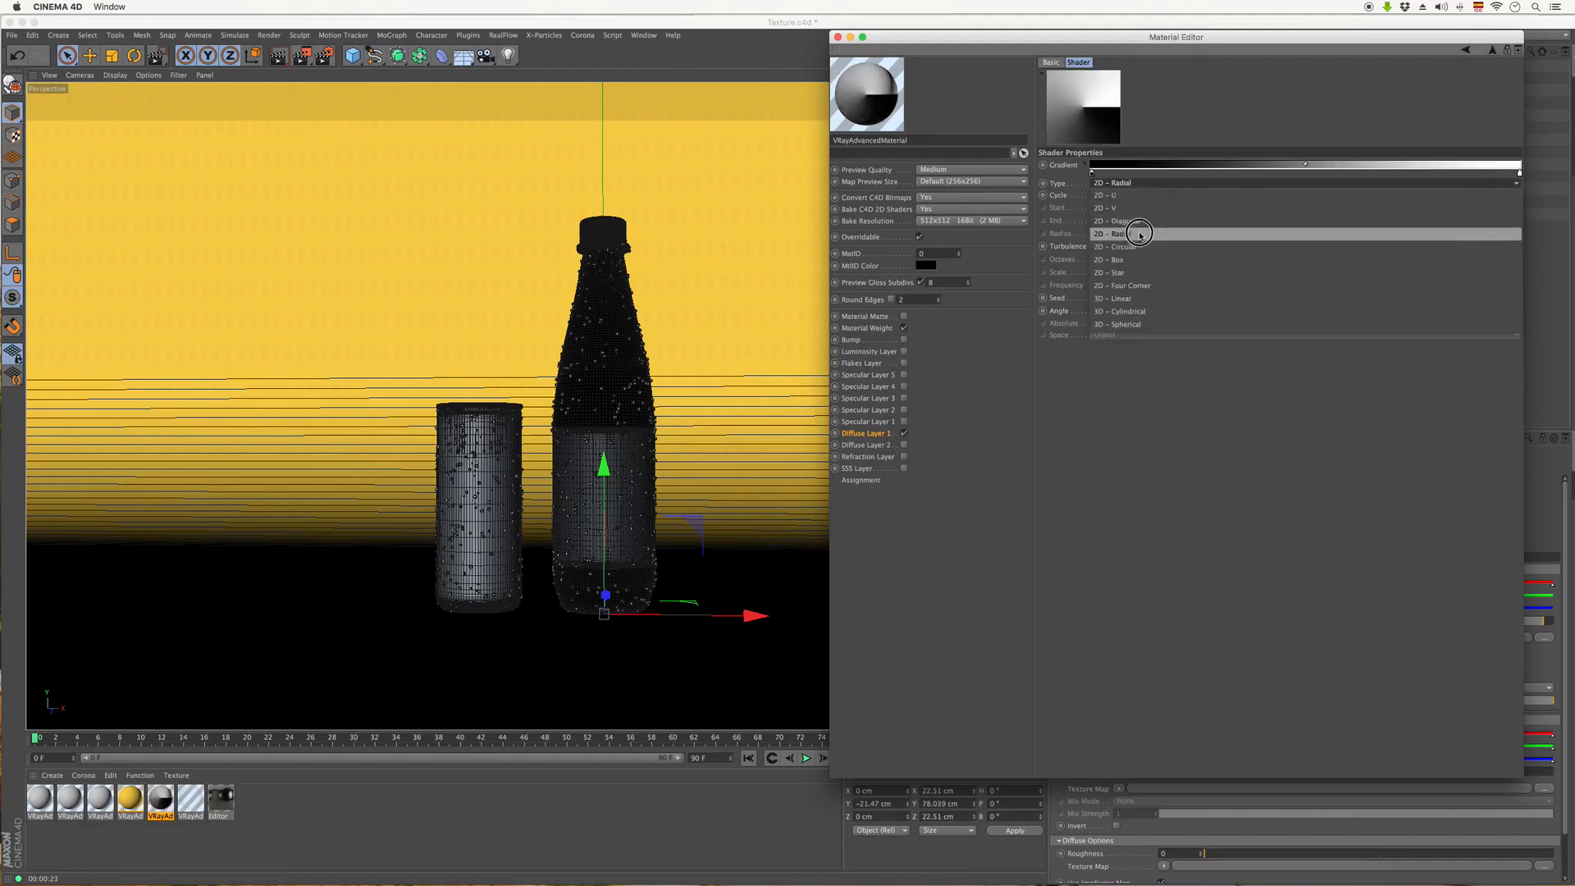
pyautogui.click(1138, 245)
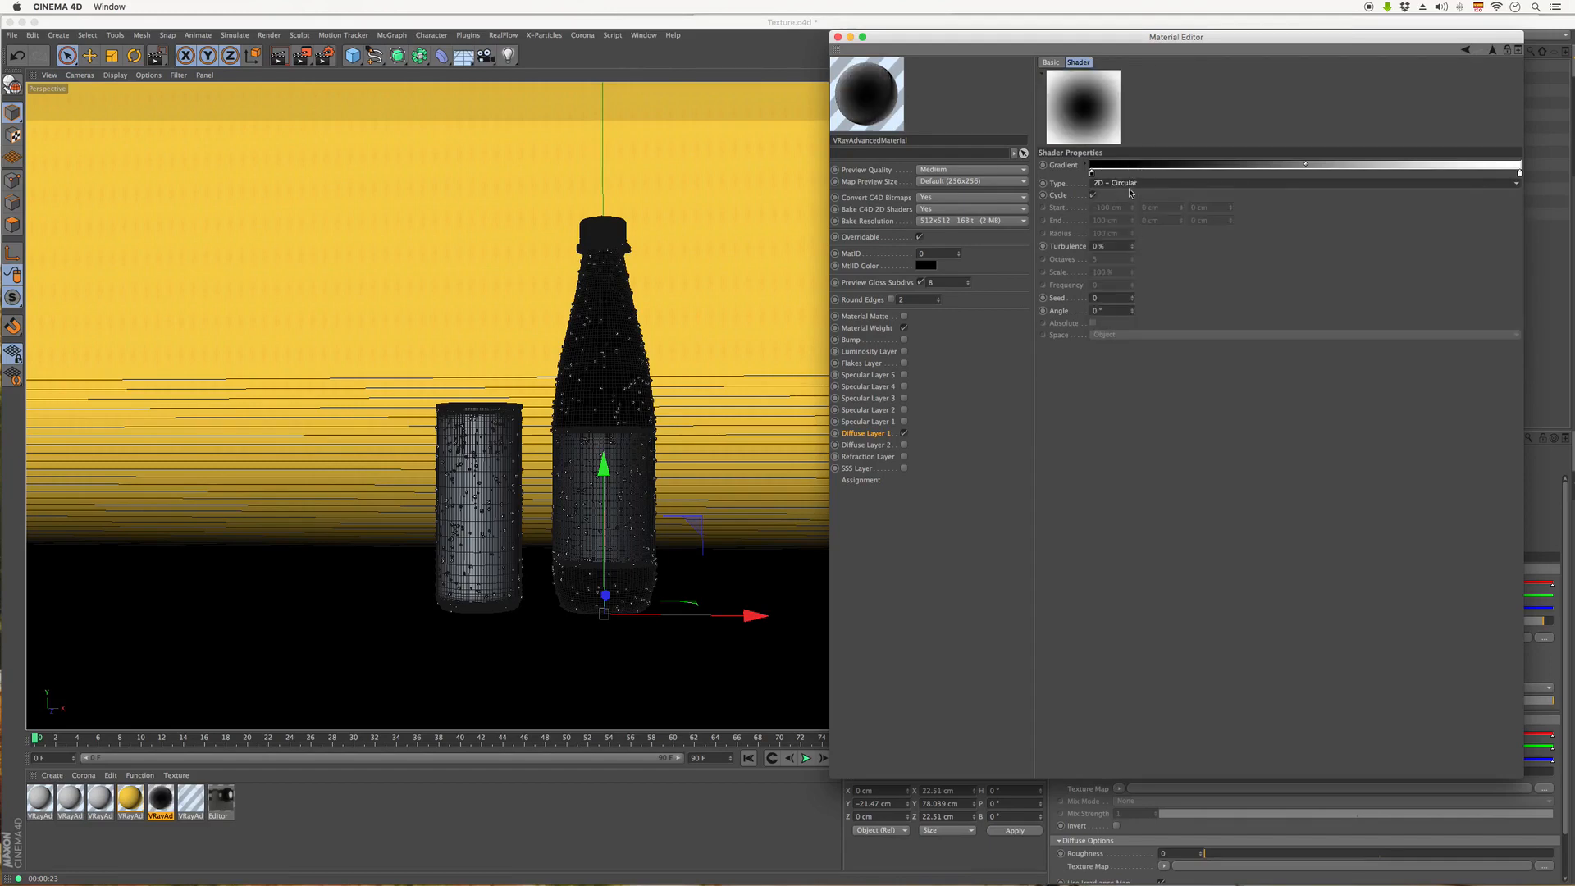
# - Swap the gradient's black and white knots so white sits at the start and black at the end
pyautogui.moveTo(1092, 173); pyautogui.dragTo(1402, 172)
pyautogui.moveTo(1519, 173); pyautogui.dragTo(1092, 173)
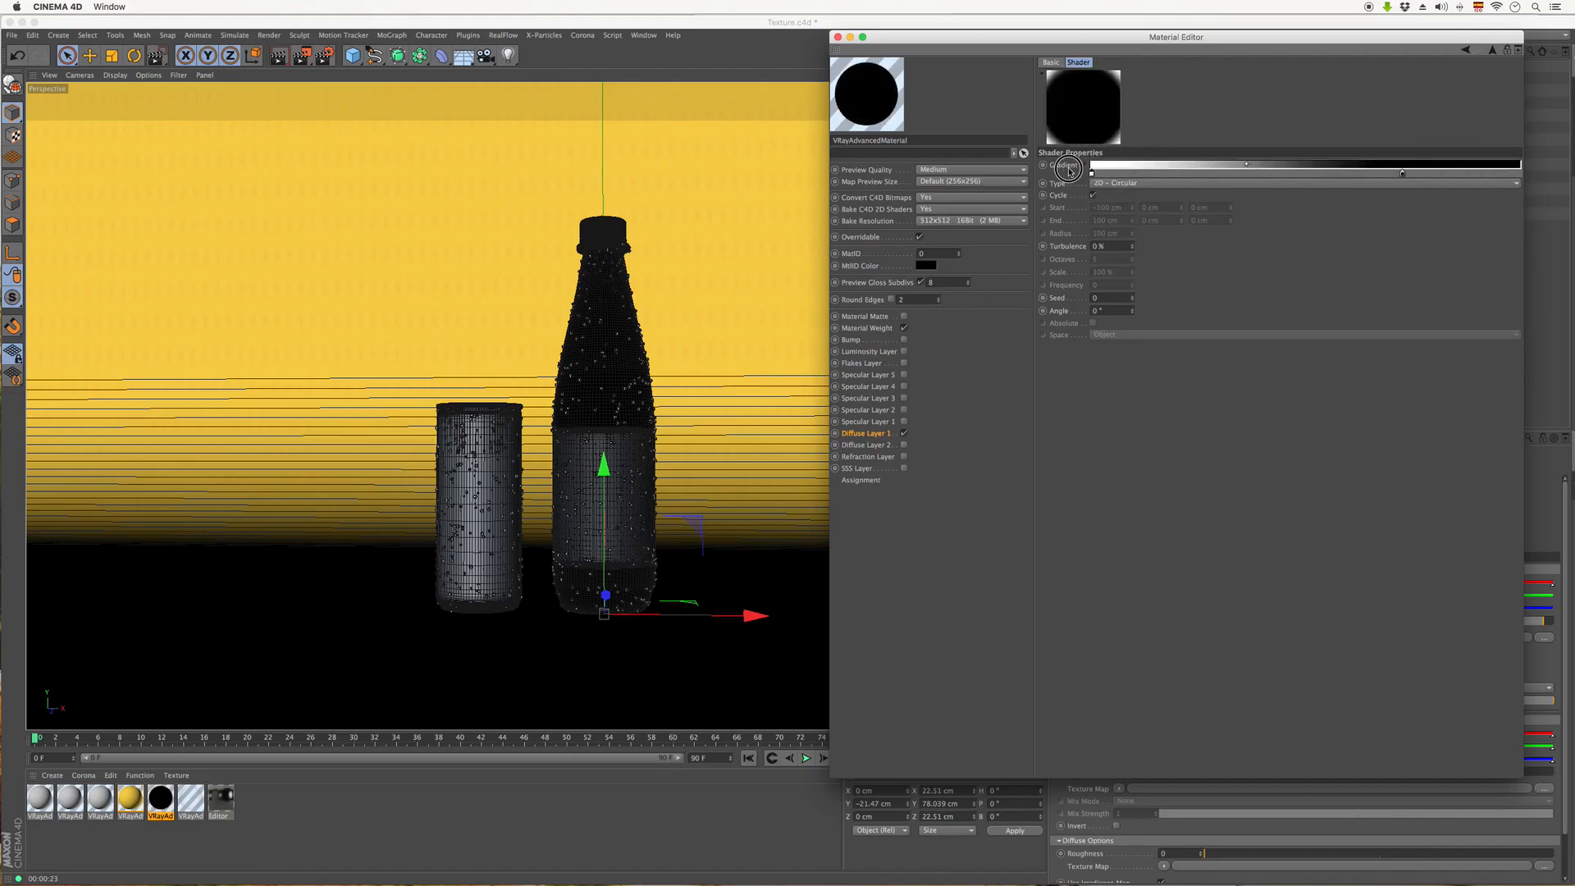
pyautogui.moveTo(1403, 173); pyautogui.dragTo(1519, 173)
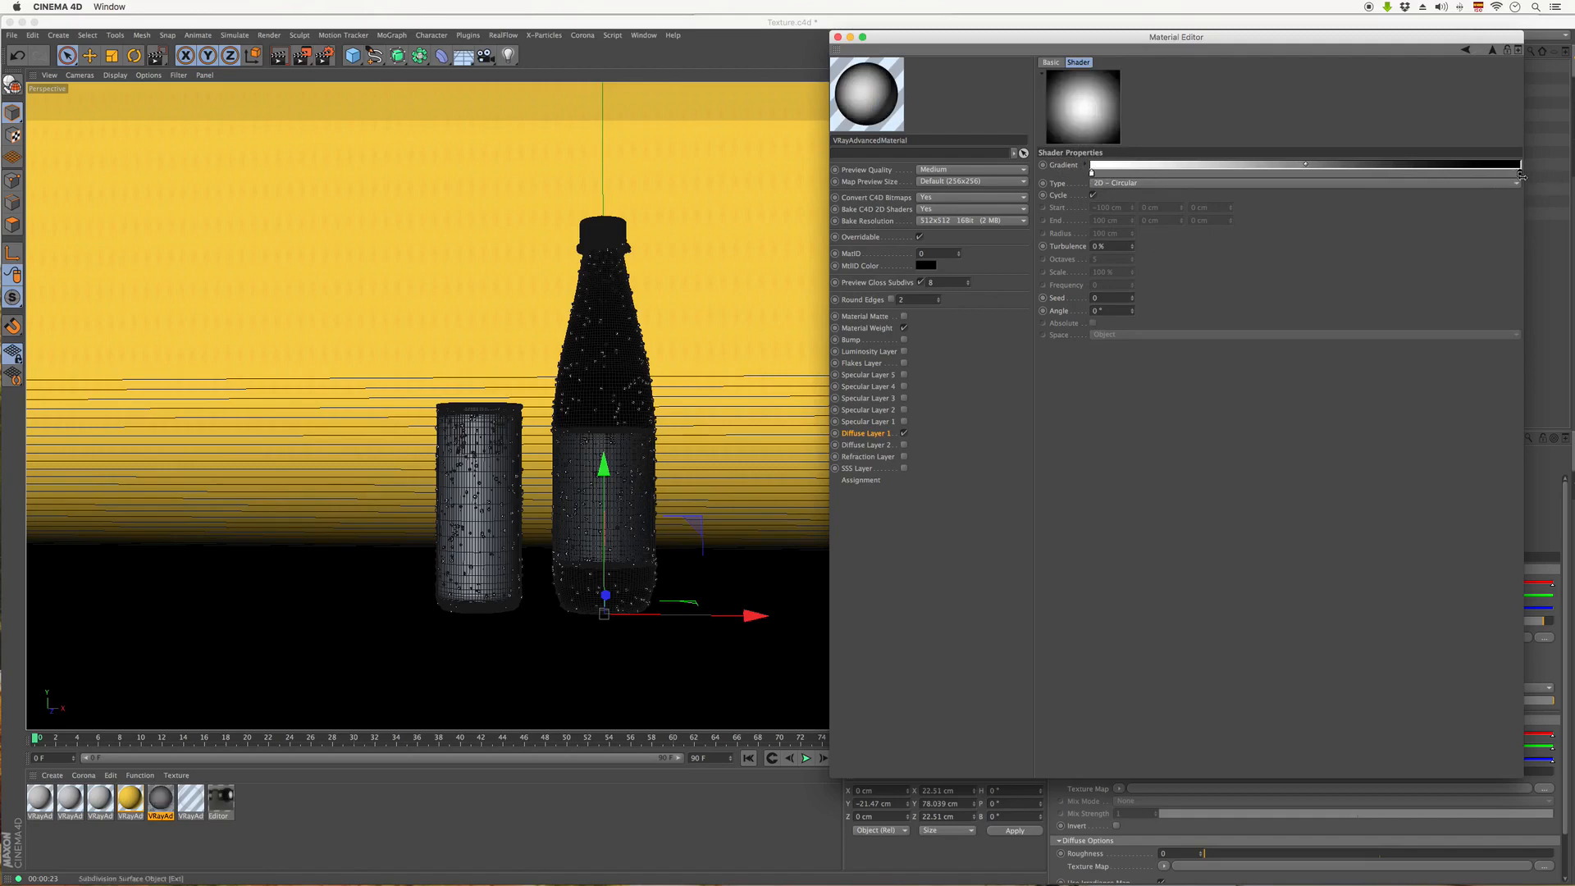
# - Recolor the gradient's end knot from black to orange with RGB 255, 156, 18
pyautogui.doubleClick(1520, 170)
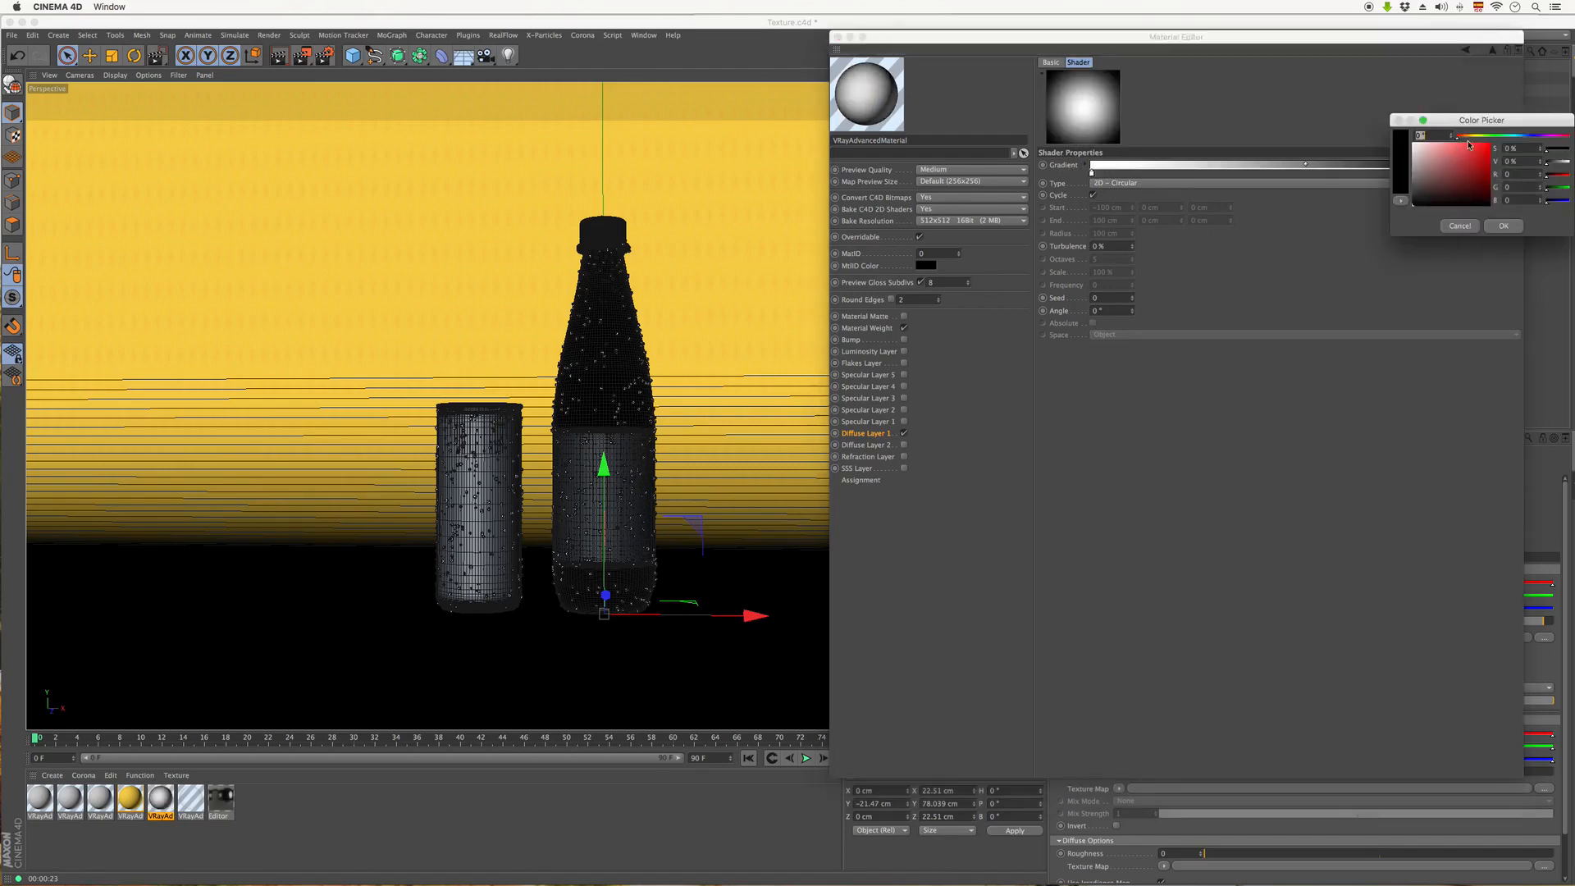
pyautogui.moveTo(1452, 120); pyautogui.dragTo(1276, 160)
pyautogui.click(1293, 162)
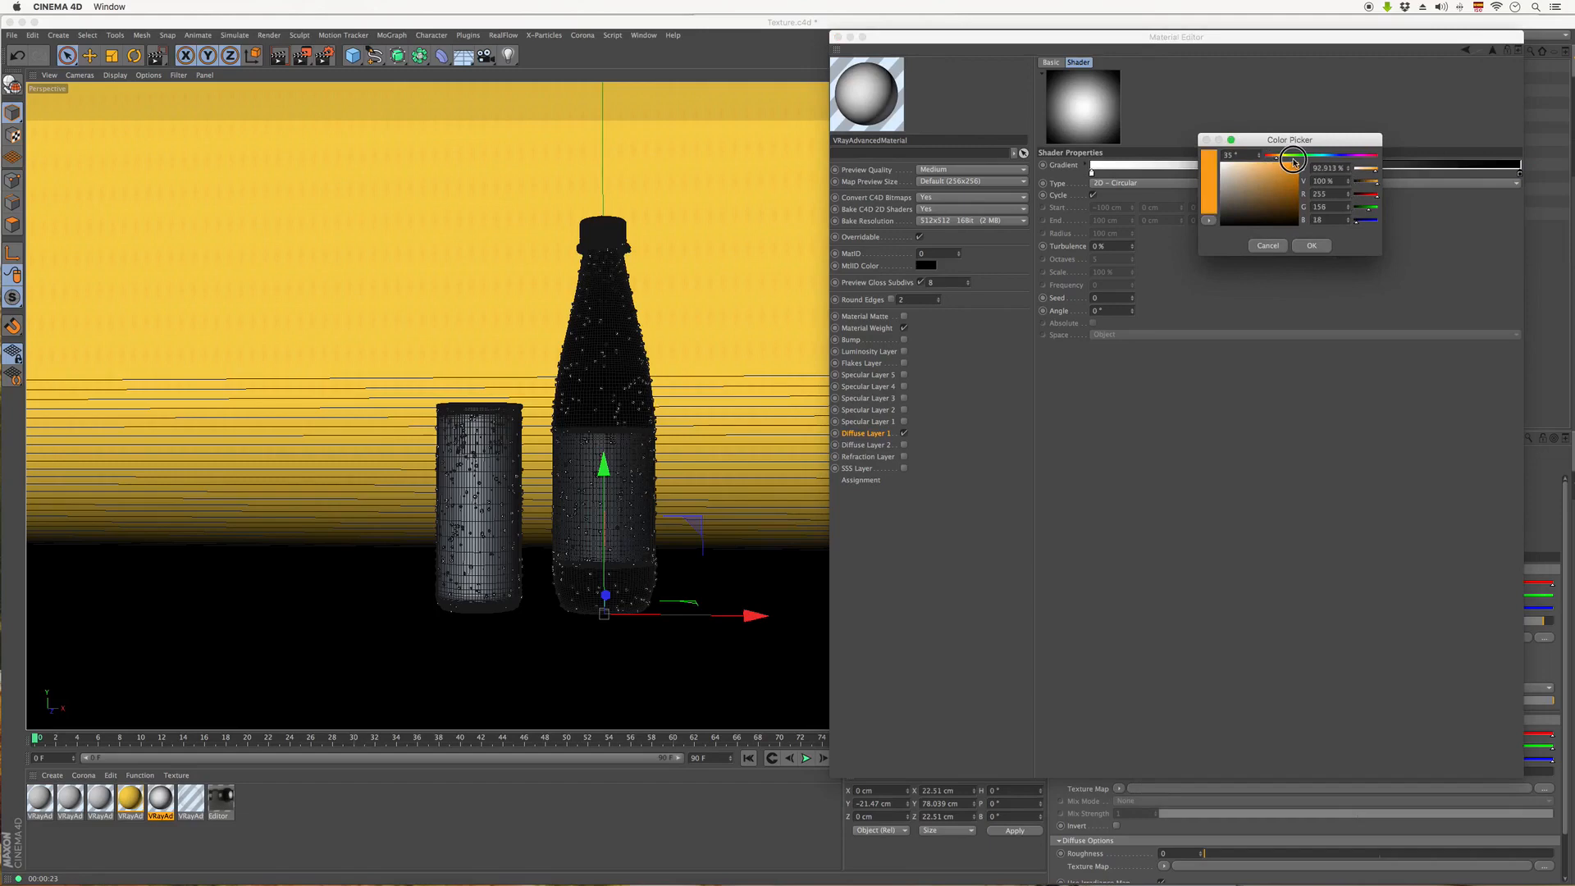
pyautogui.click(1310, 245)
# - Recolor the gradient's white start knot to a yellow with a hue of about 46° and close the material editor
pyautogui.doubleClick(1092, 173)
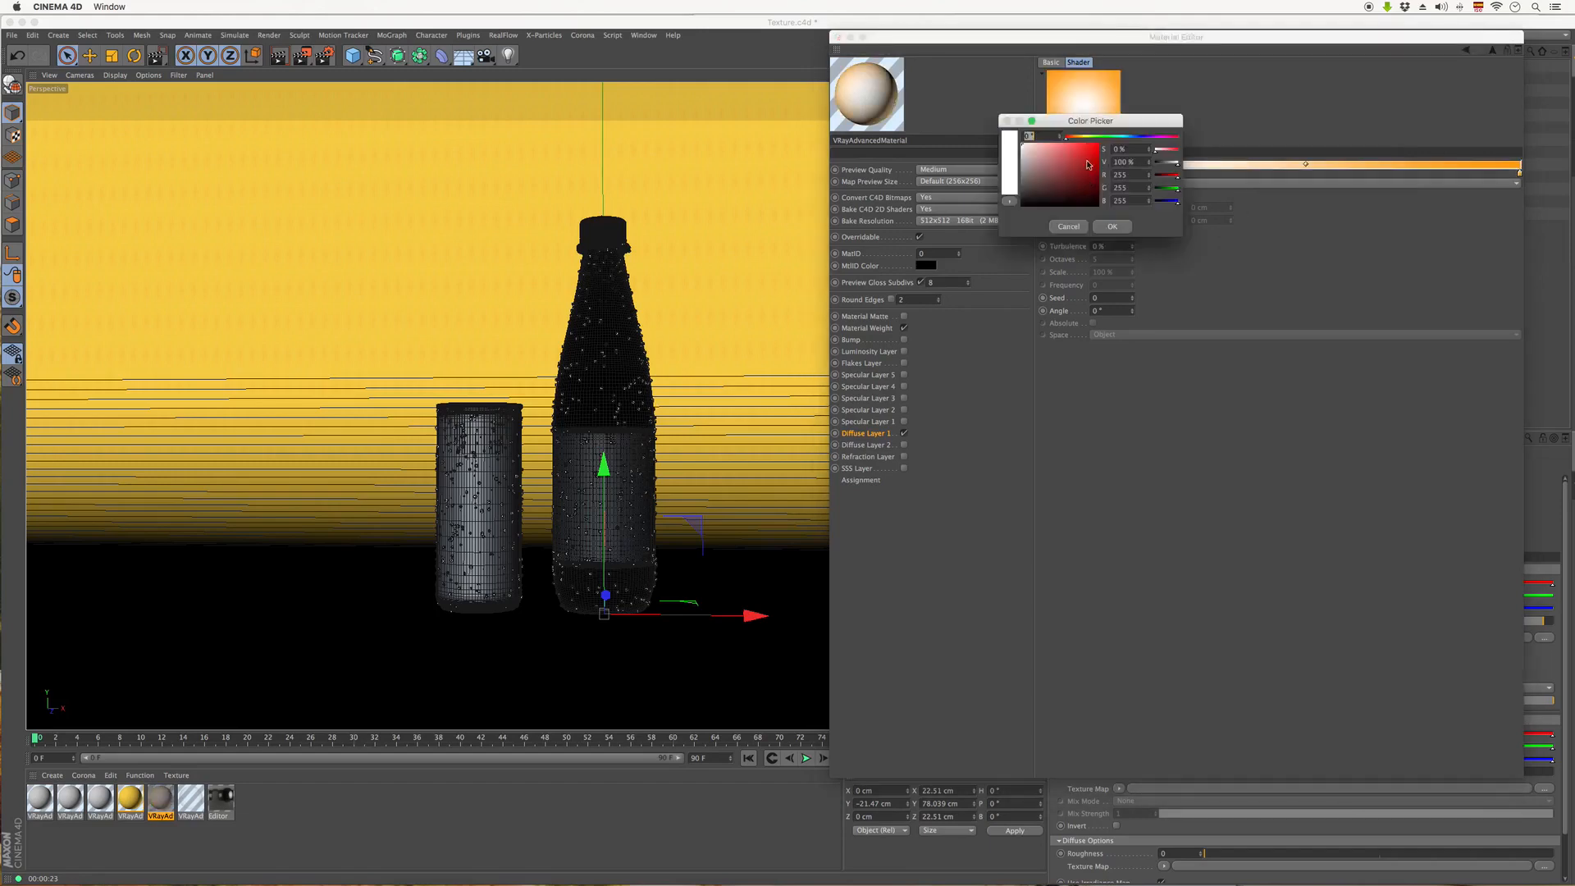
pyautogui.click(1078, 137)
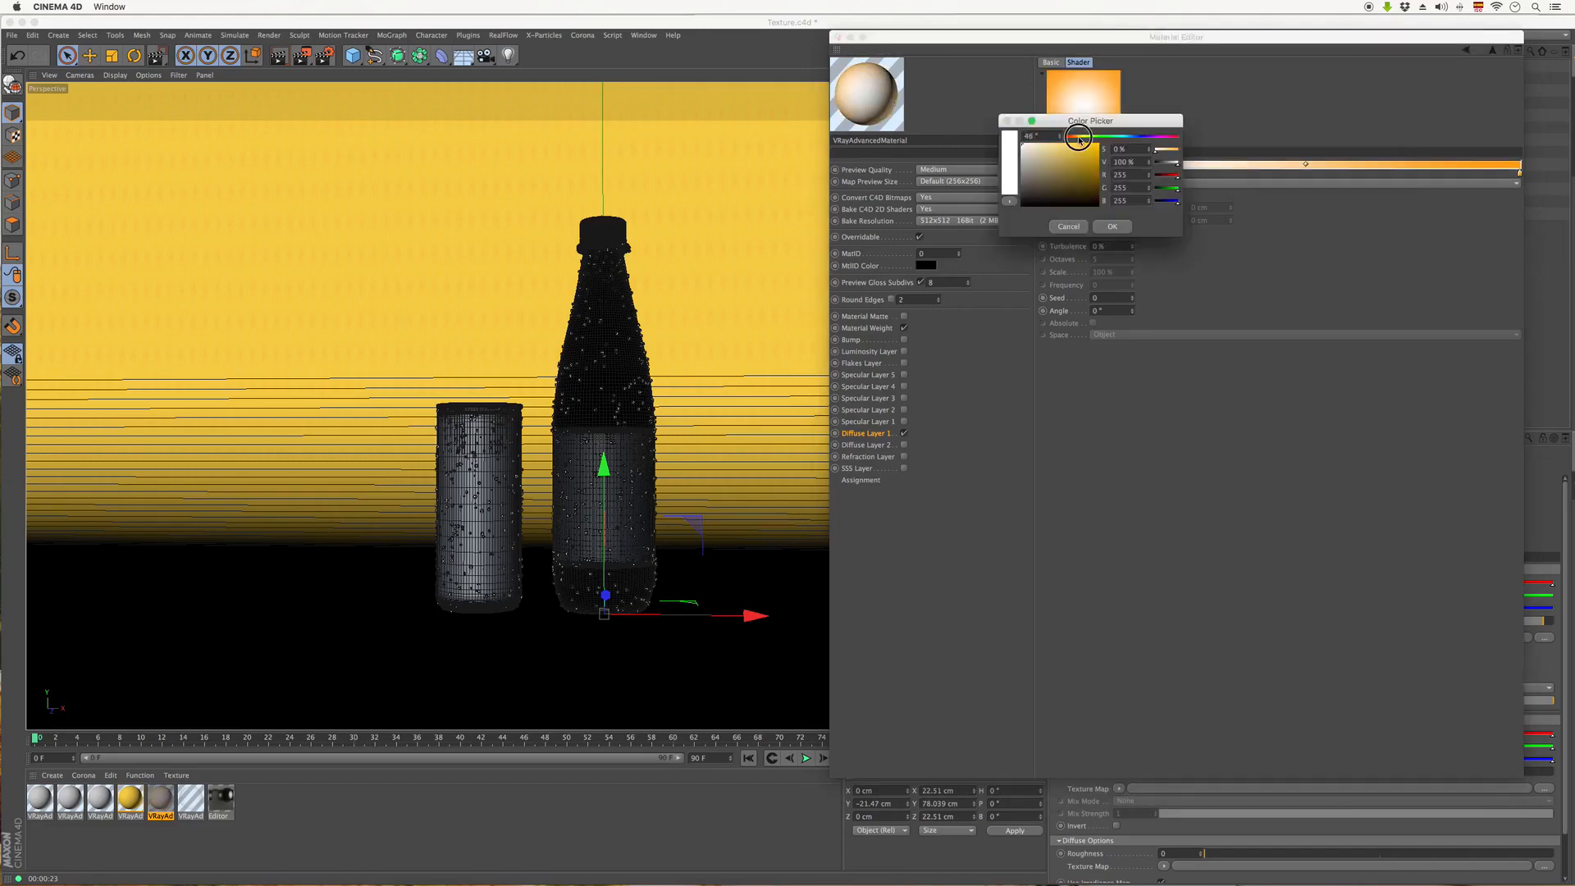
pyautogui.moveTo(1081, 151); pyautogui.dragTo(1078, 144)
pyautogui.click(1113, 226)
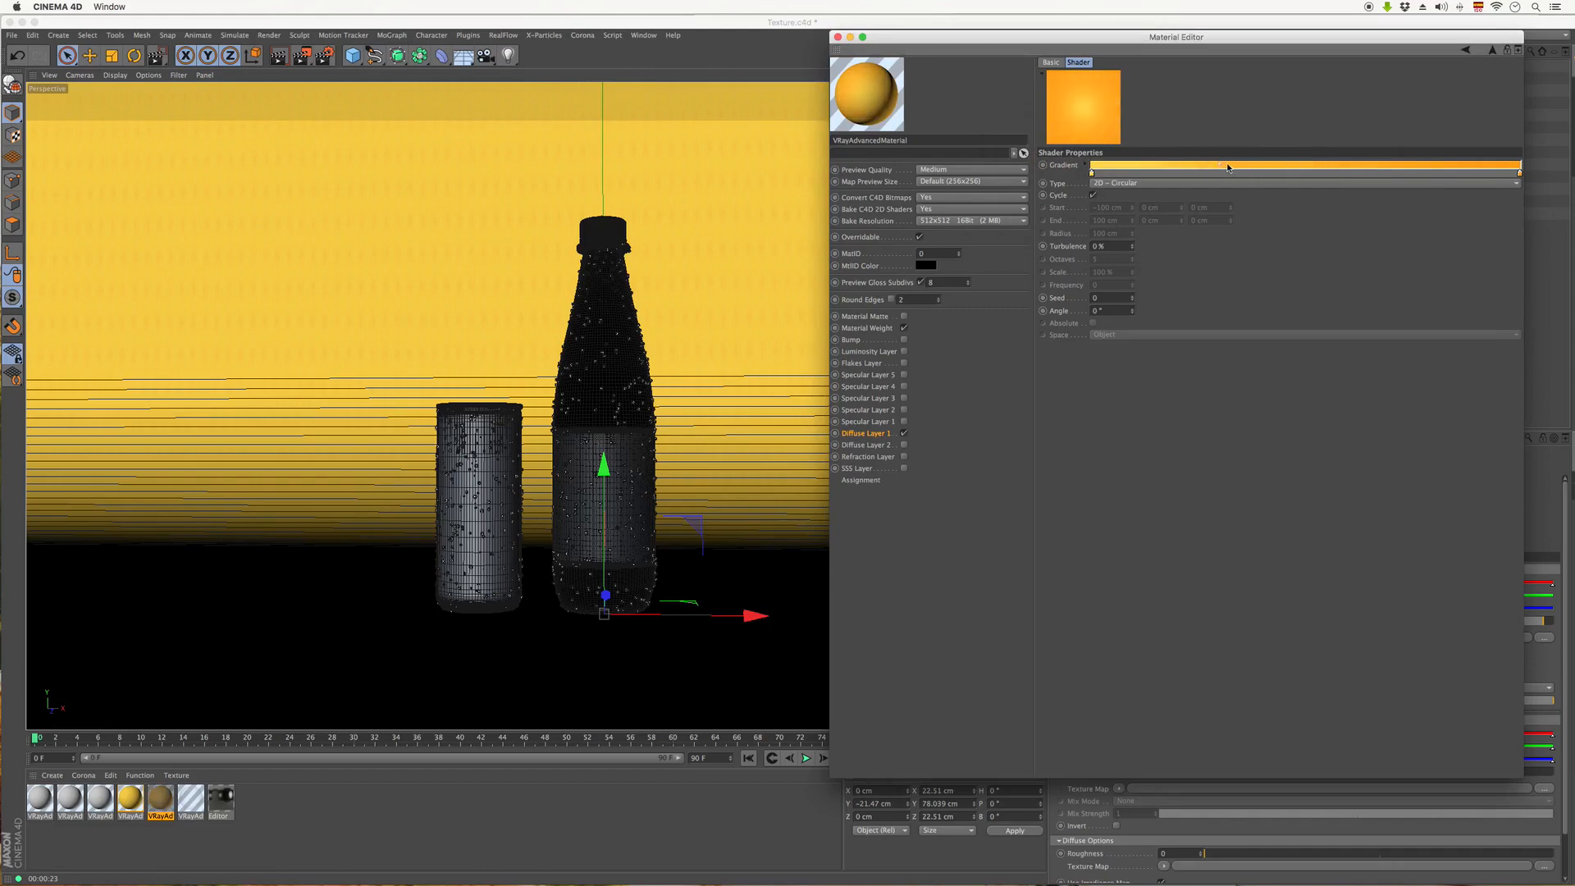
pyautogui.click(838, 38)
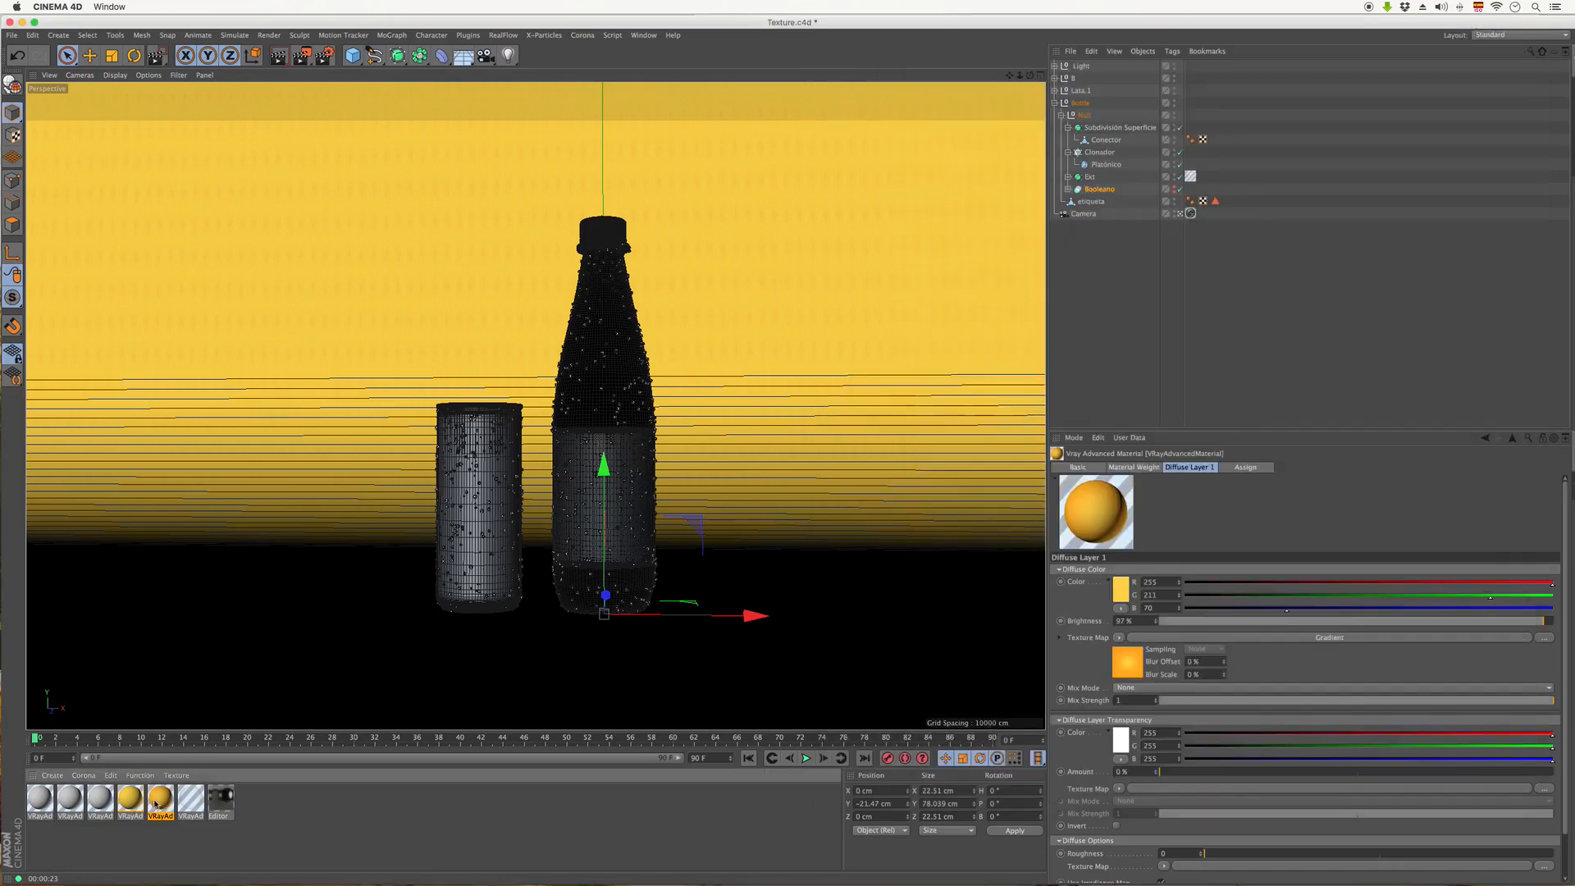
# - Apply the orange gradient material to the Booleano object and render a region around the bottle's cap and neck
pyautogui.moveTo(156, 804); pyautogui.dragTo(1107, 192)
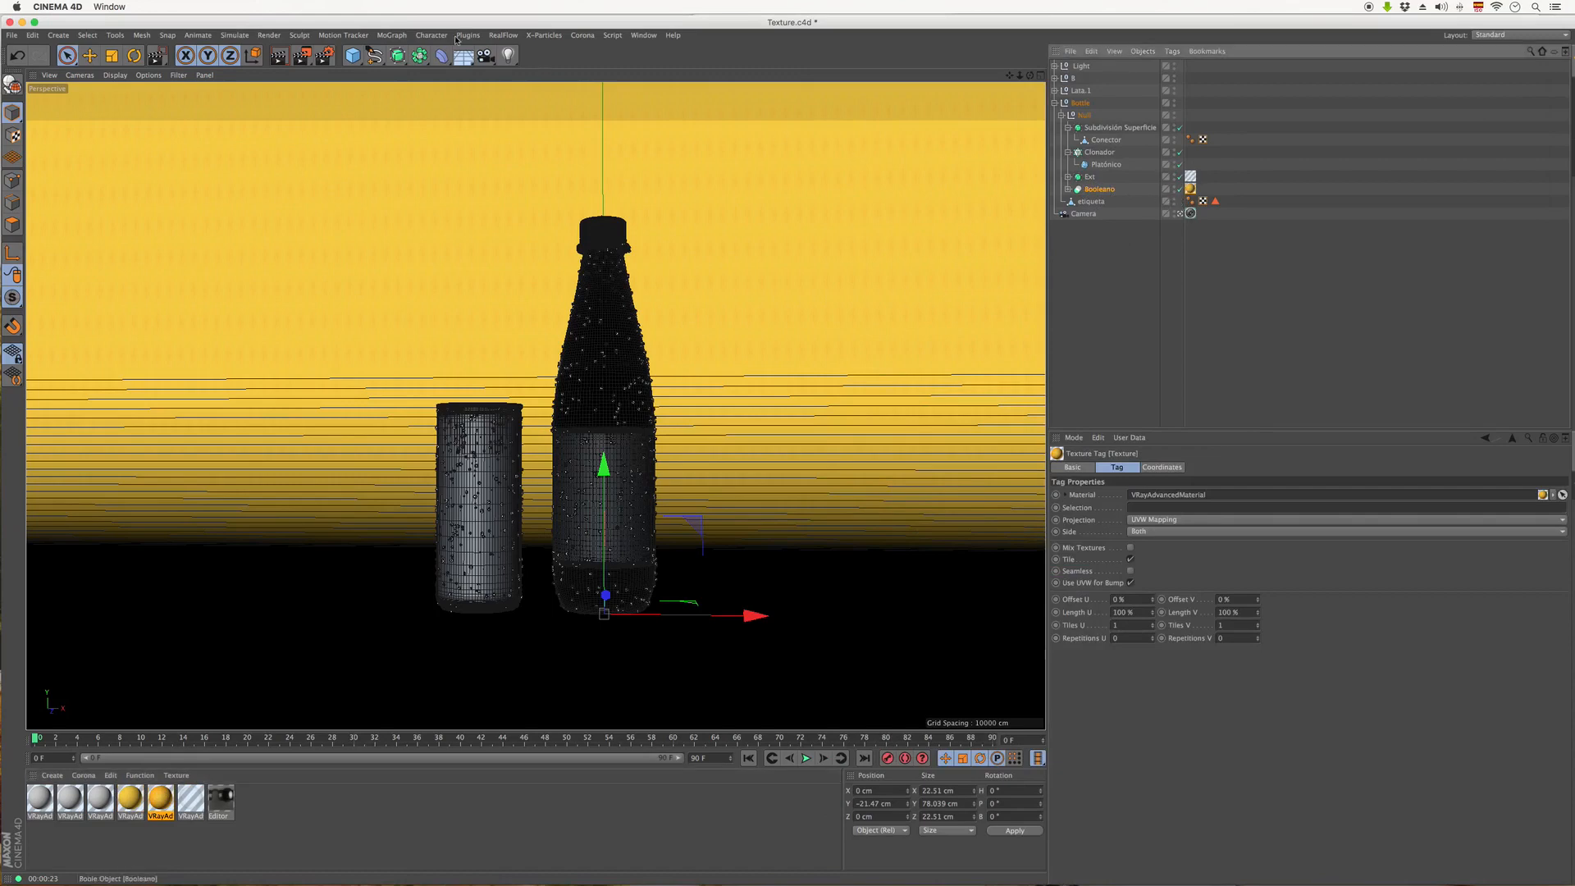
pyautogui.moveTo(303, 56); pyautogui.dragTo(335, 71)
pyautogui.moveTo(551, 195); pyautogui.dragTo(670, 353)
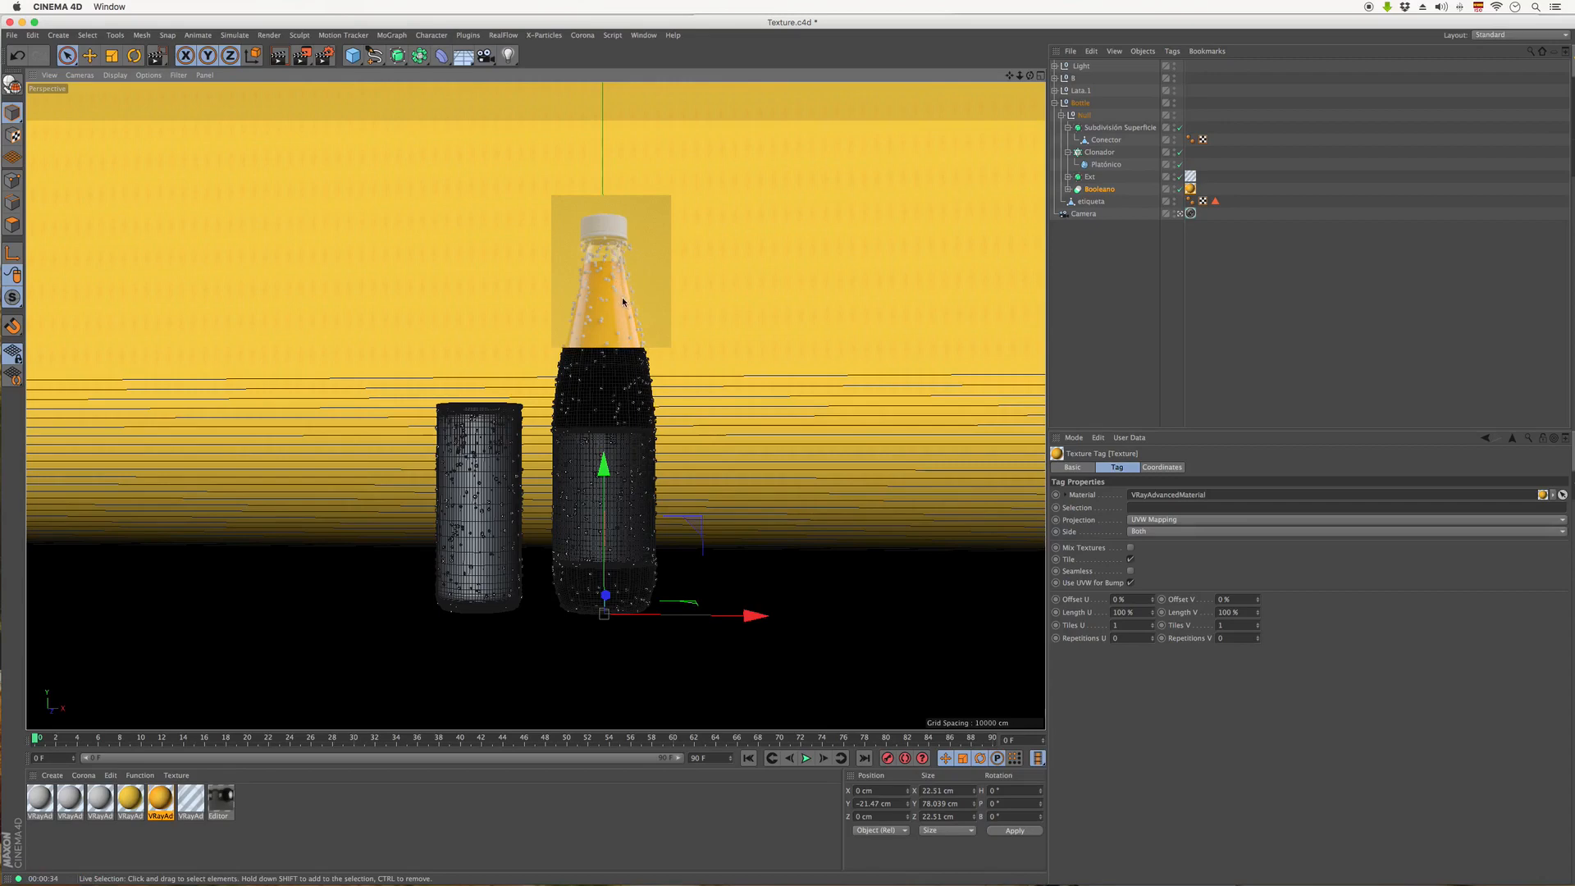
# - Enable the Refraction Layer on the third material and set its IOR to 1
pyautogui.click(196, 841)
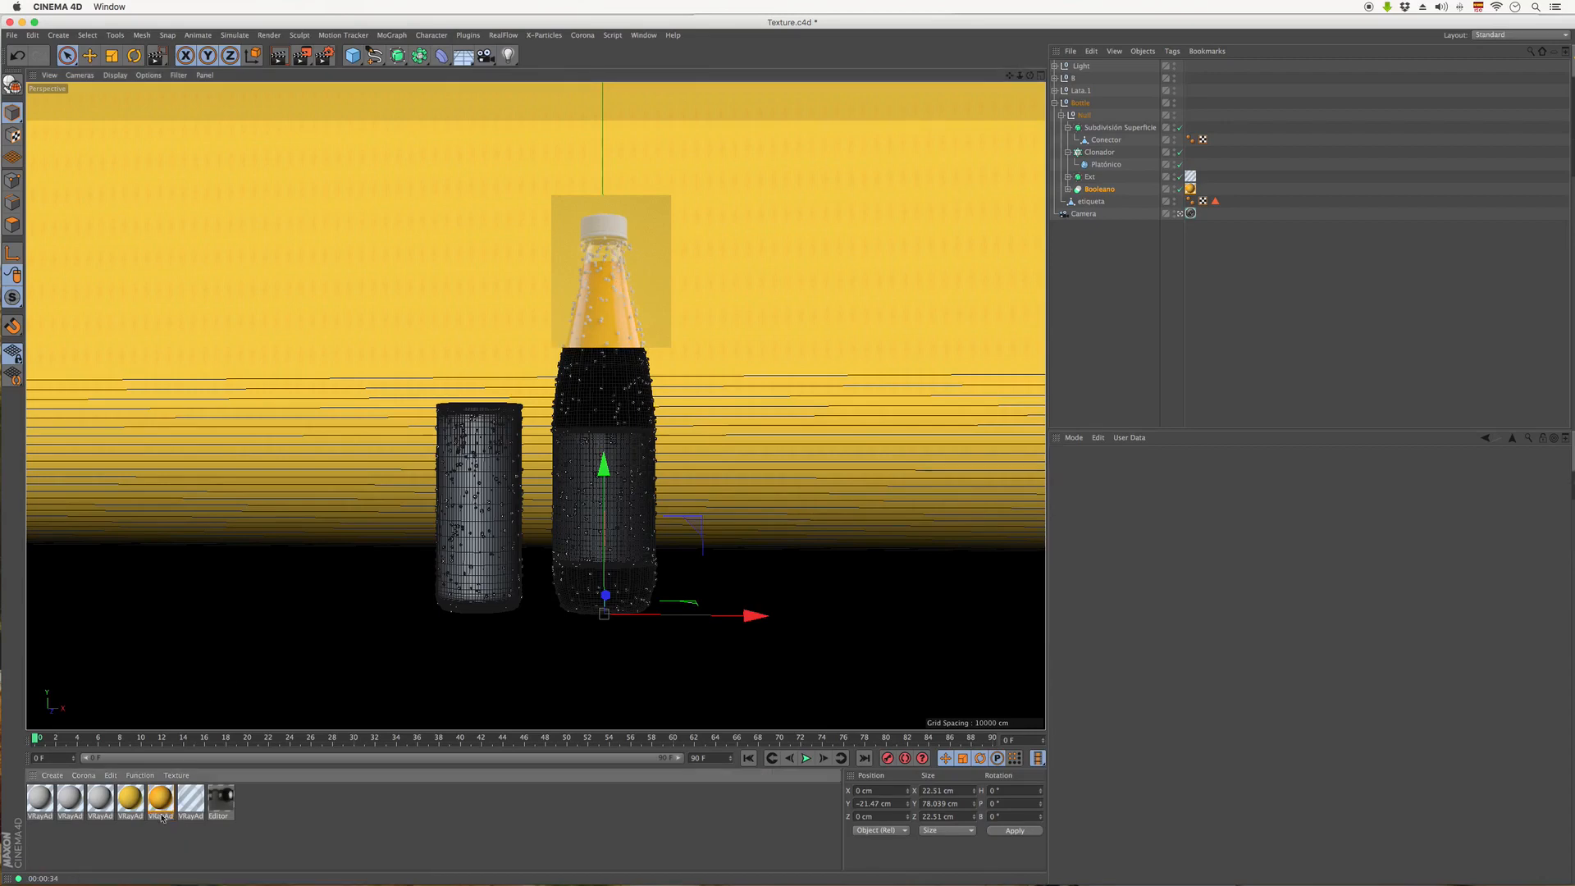
pyautogui.doubleClick(107, 805)
pyautogui.moveTo(410, 101); pyautogui.dragTo(881, 37)
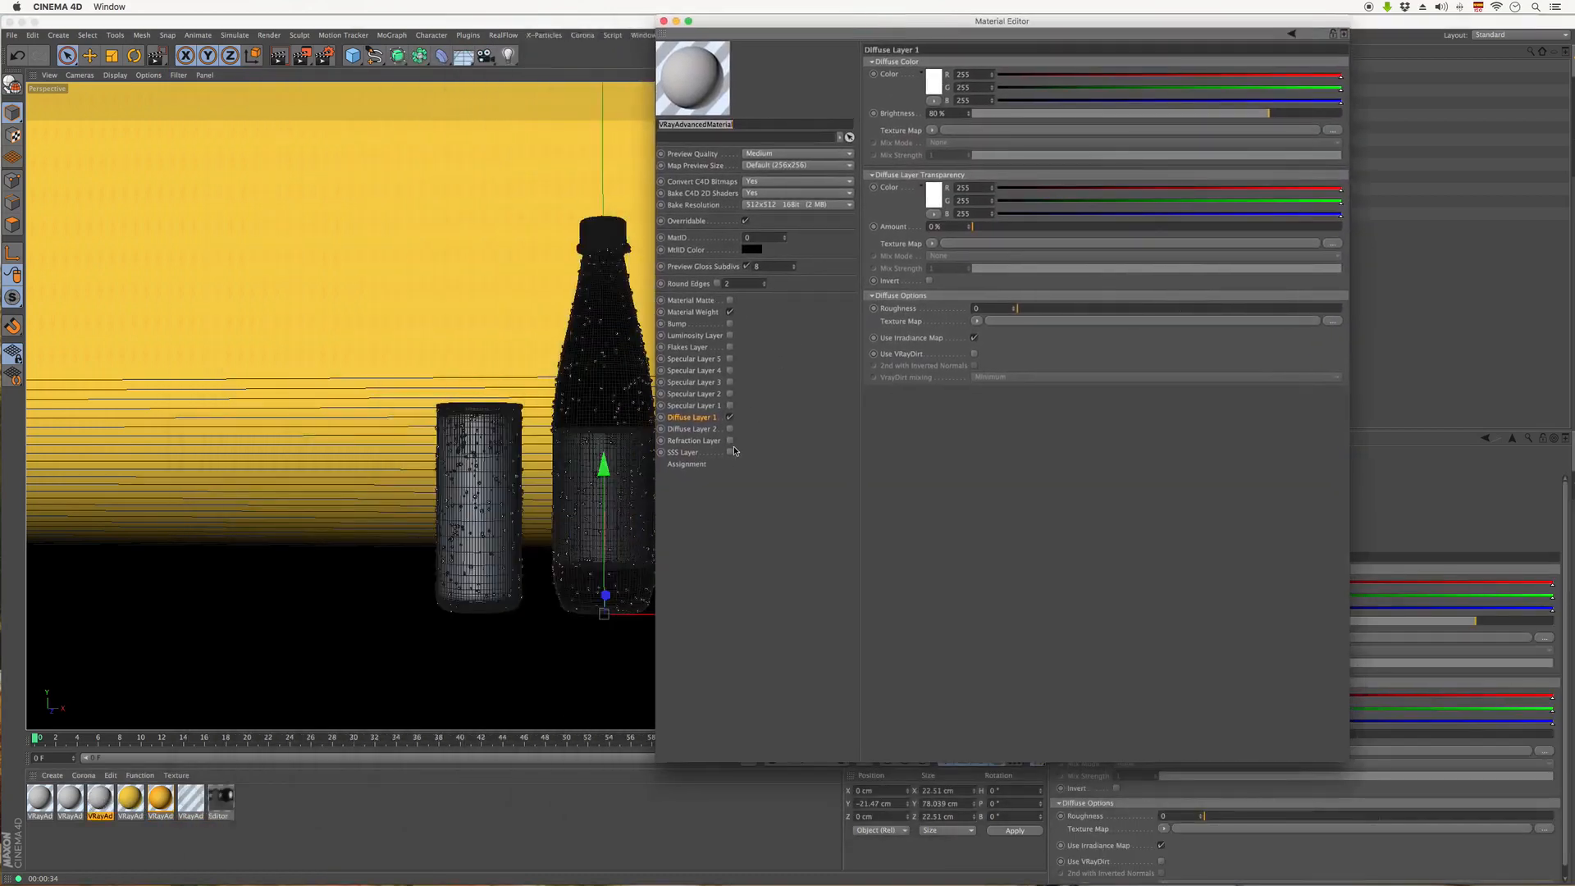
pyautogui.click(694, 440)
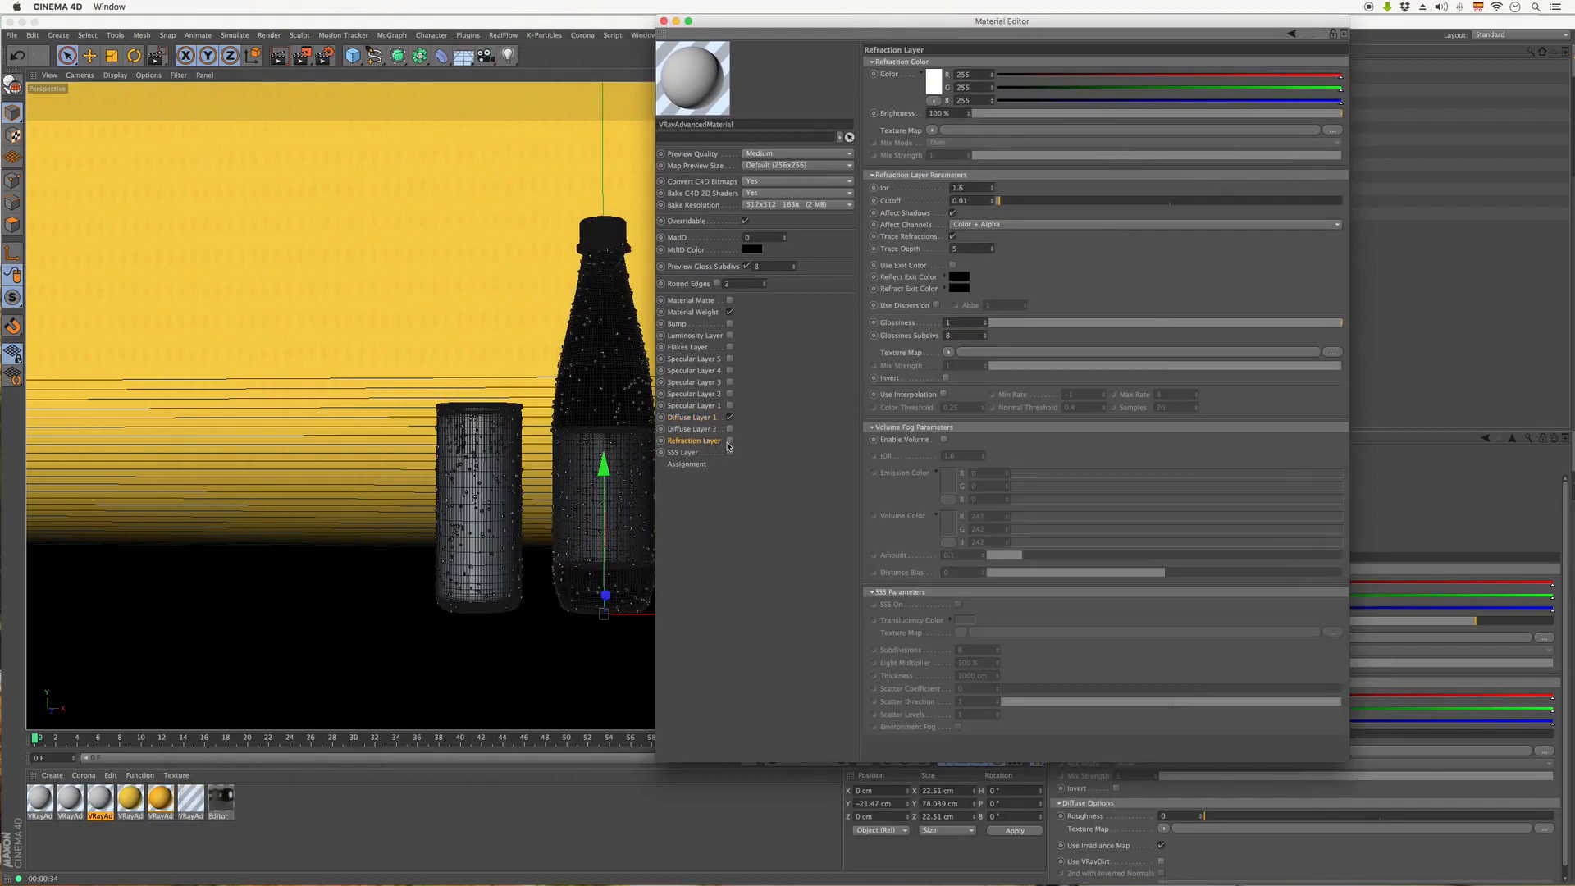
pyautogui.click(729, 441)
pyautogui.click(976, 188)
pyautogui.write('1')
pyautogui.press('Tab')
# - Disable Diffuse Layer 1 on the third material, enable Specular Layer 1 and slightly lower its reflection glossiness
pyautogui.click(730, 418)
pyautogui.click(730, 405)
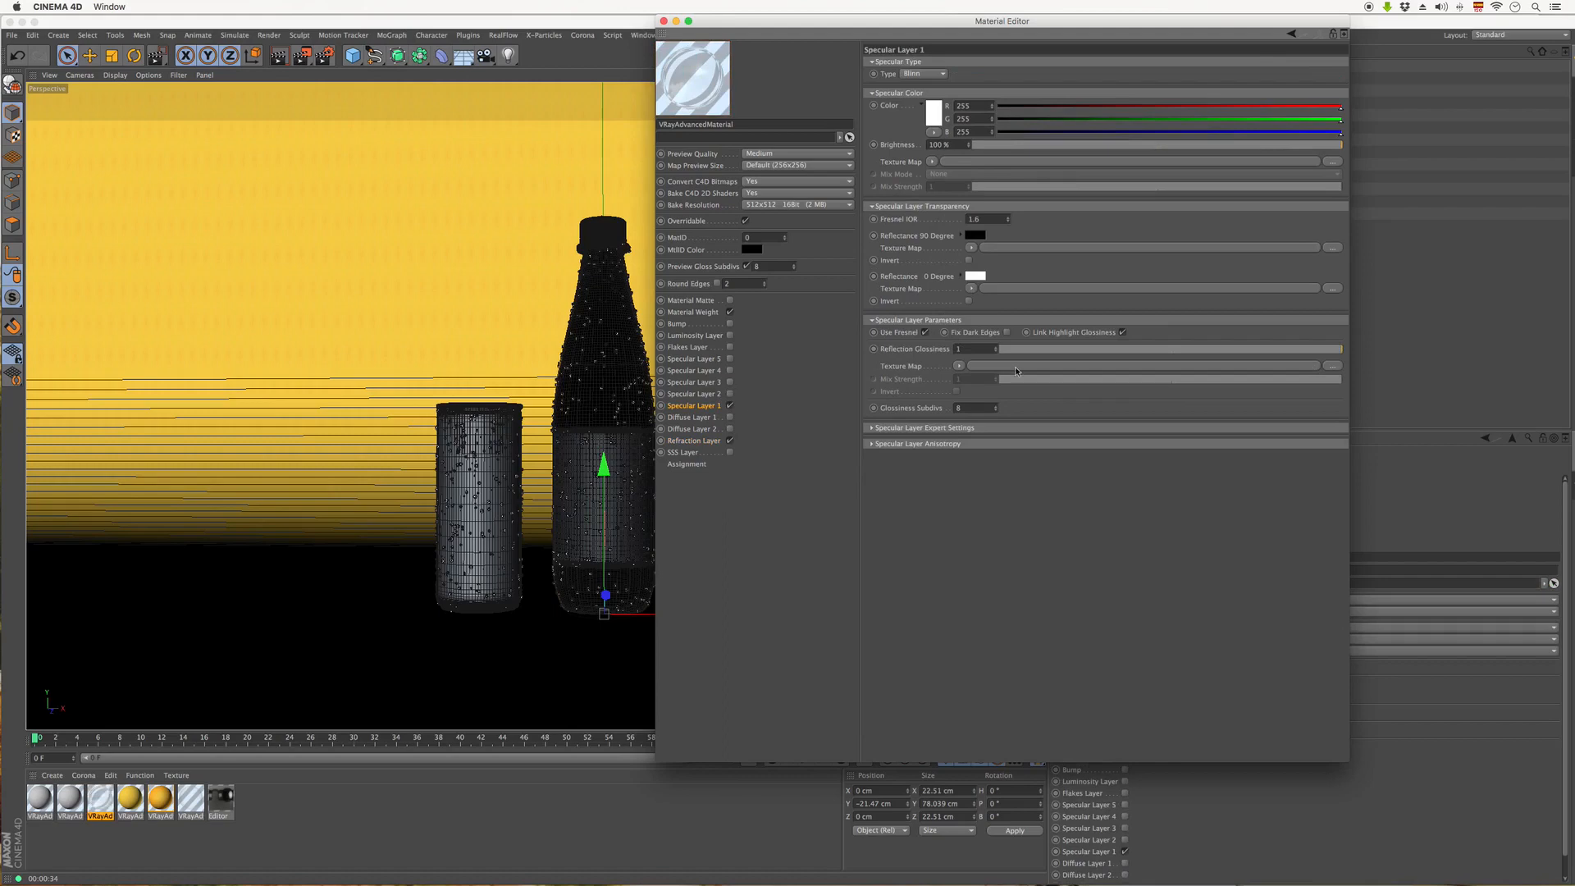
pyautogui.click(1333, 349)
pyautogui.click(663, 21)
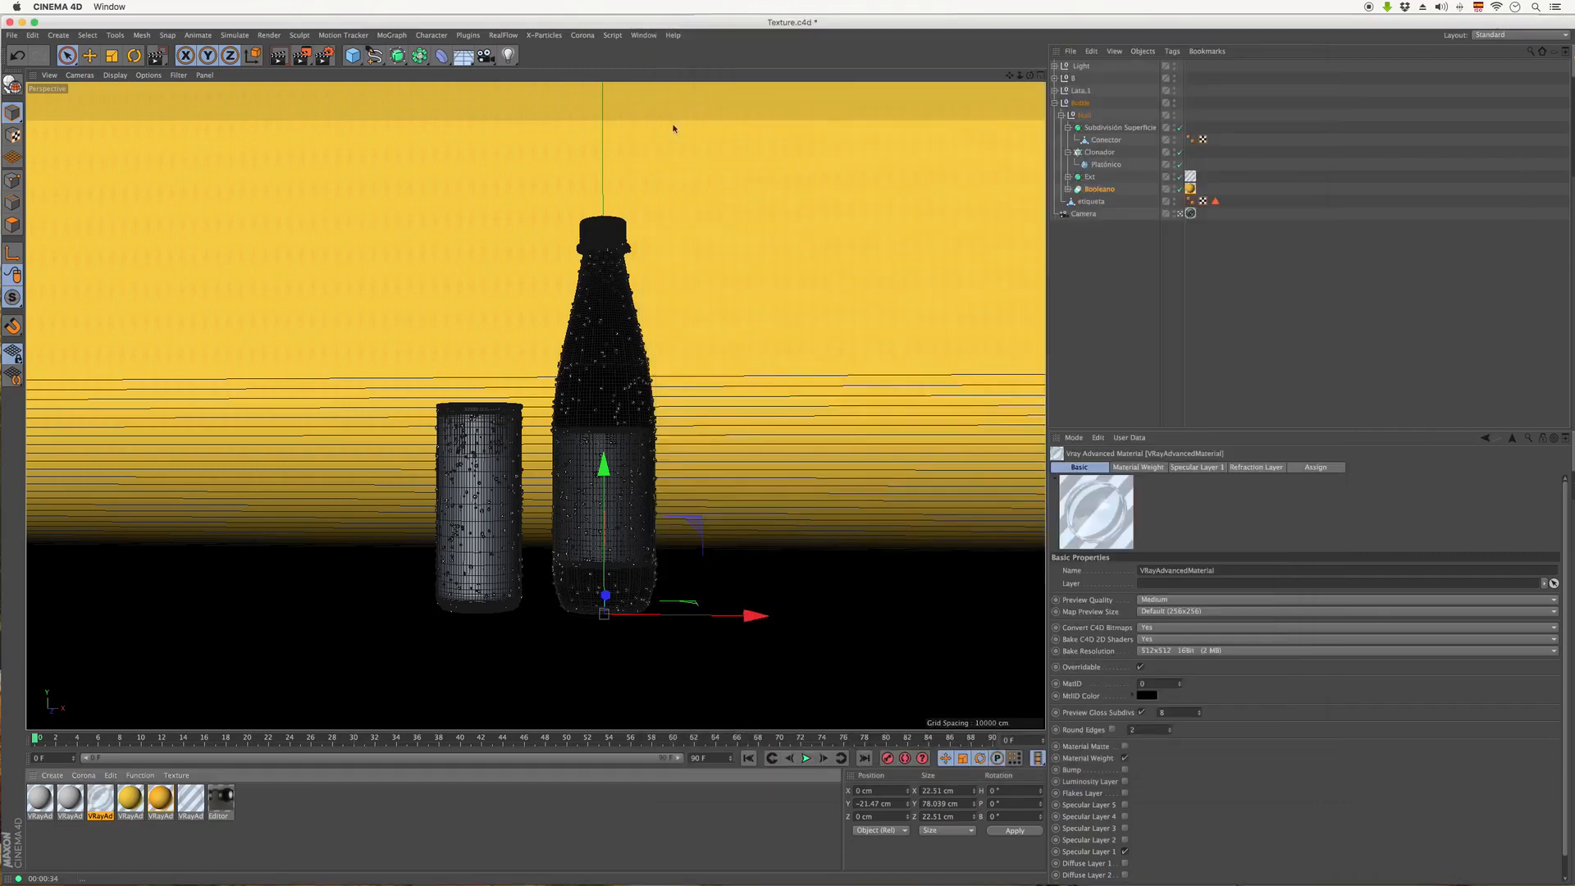
# - Apply the clear refractive material to the Platónico object under Clonador and render a region around the bottle's neck
pyautogui.click(1093, 155)
pyautogui.moveTo(101, 796); pyautogui.dragTo(1113, 170)
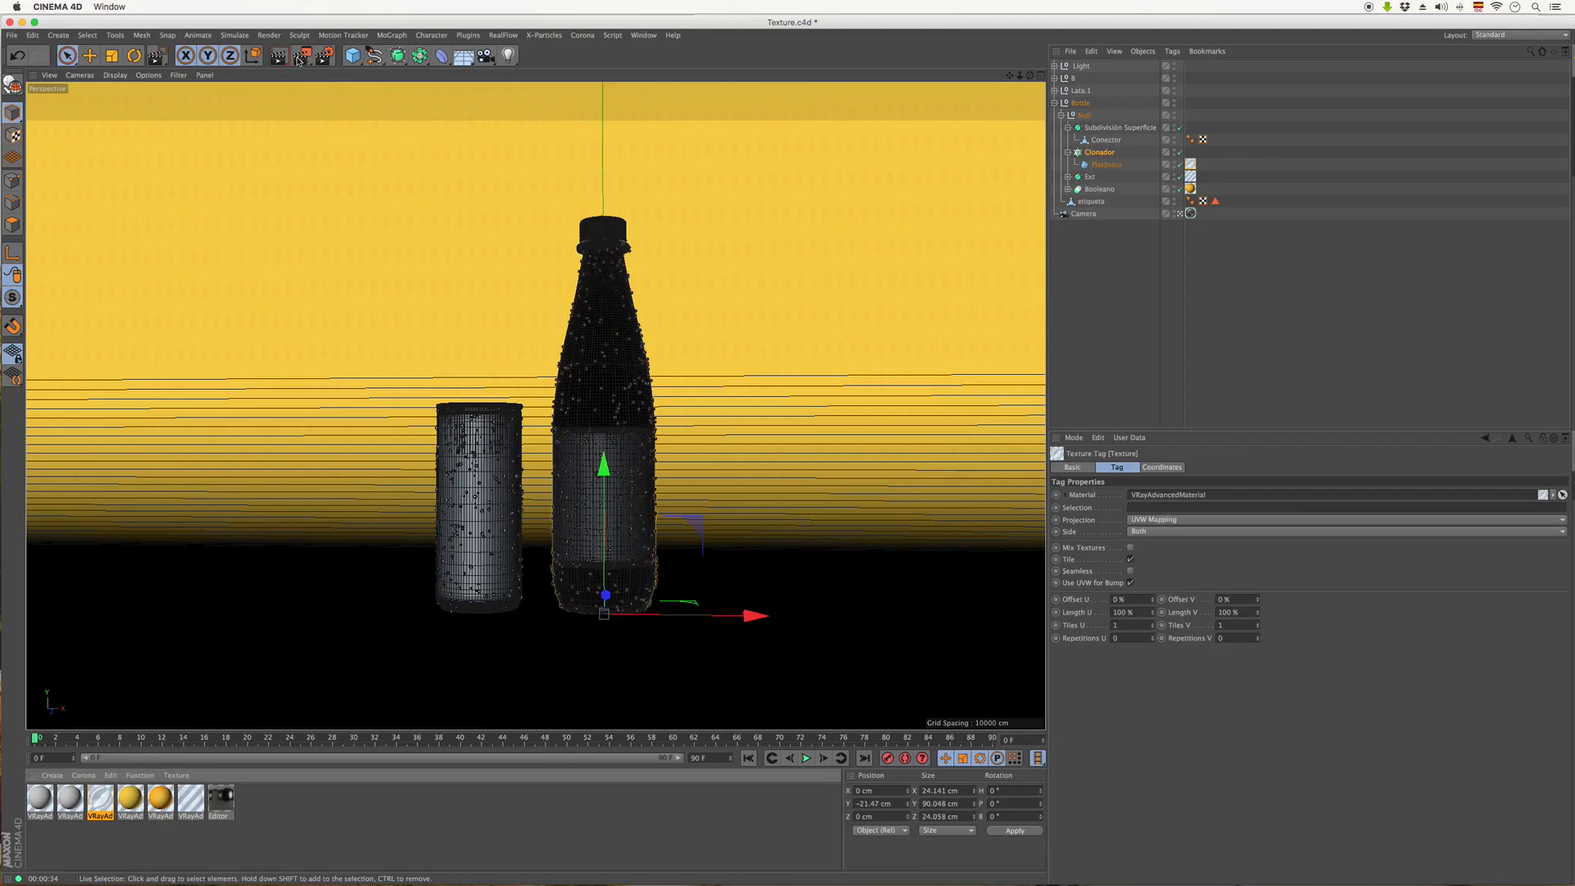
pyautogui.moveTo(300, 60); pyautogui.dragTo(367, 77)
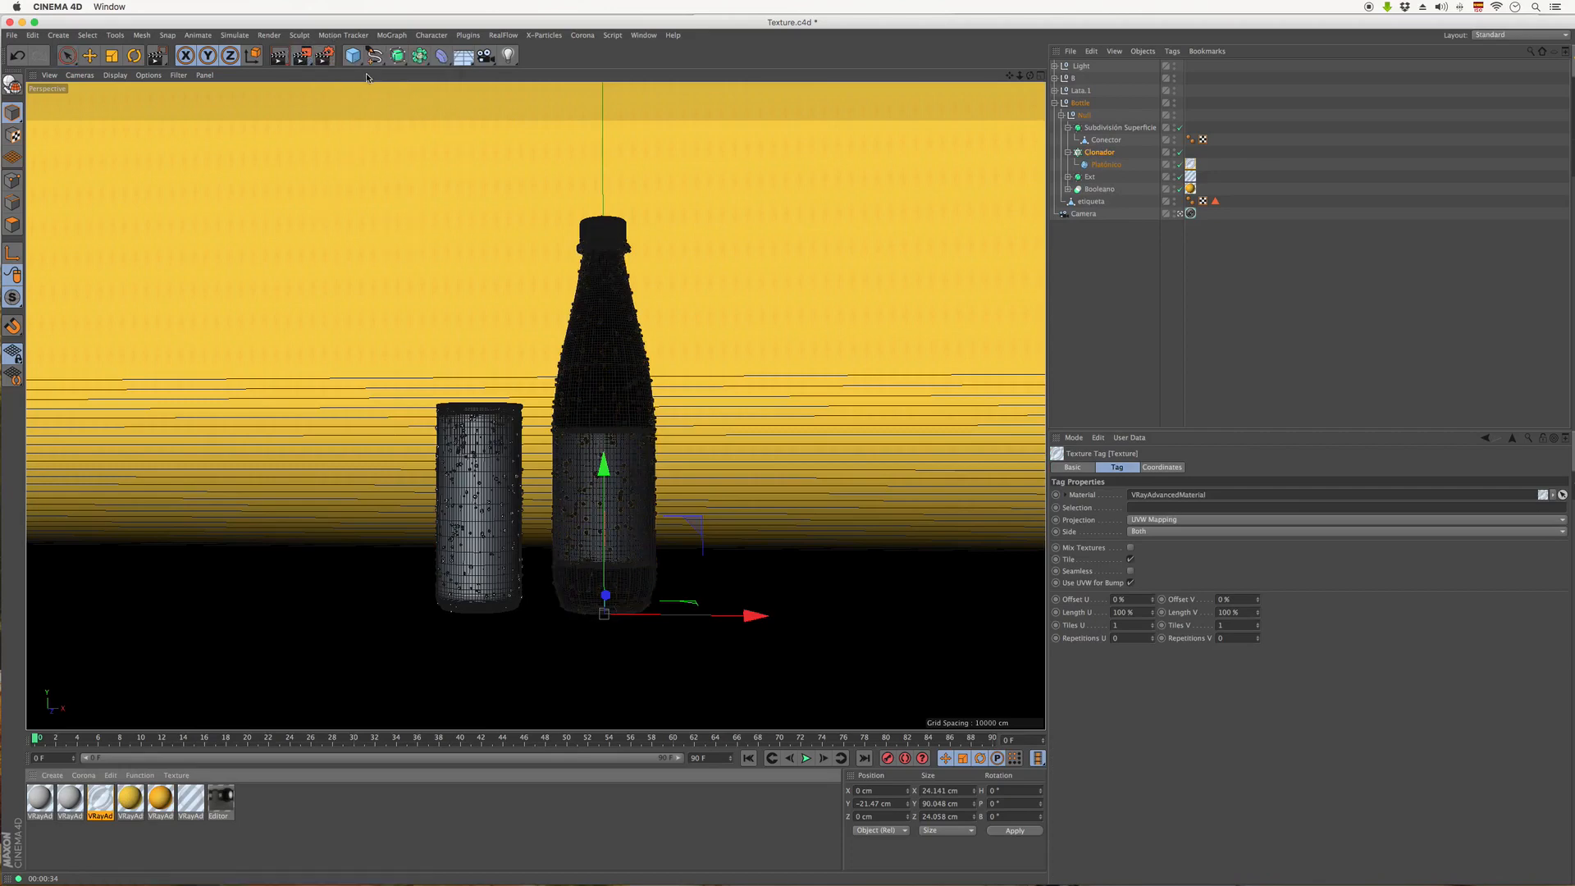
pyautogui.moveTo(539, 253); pyautogui.dragTo(672, 359)
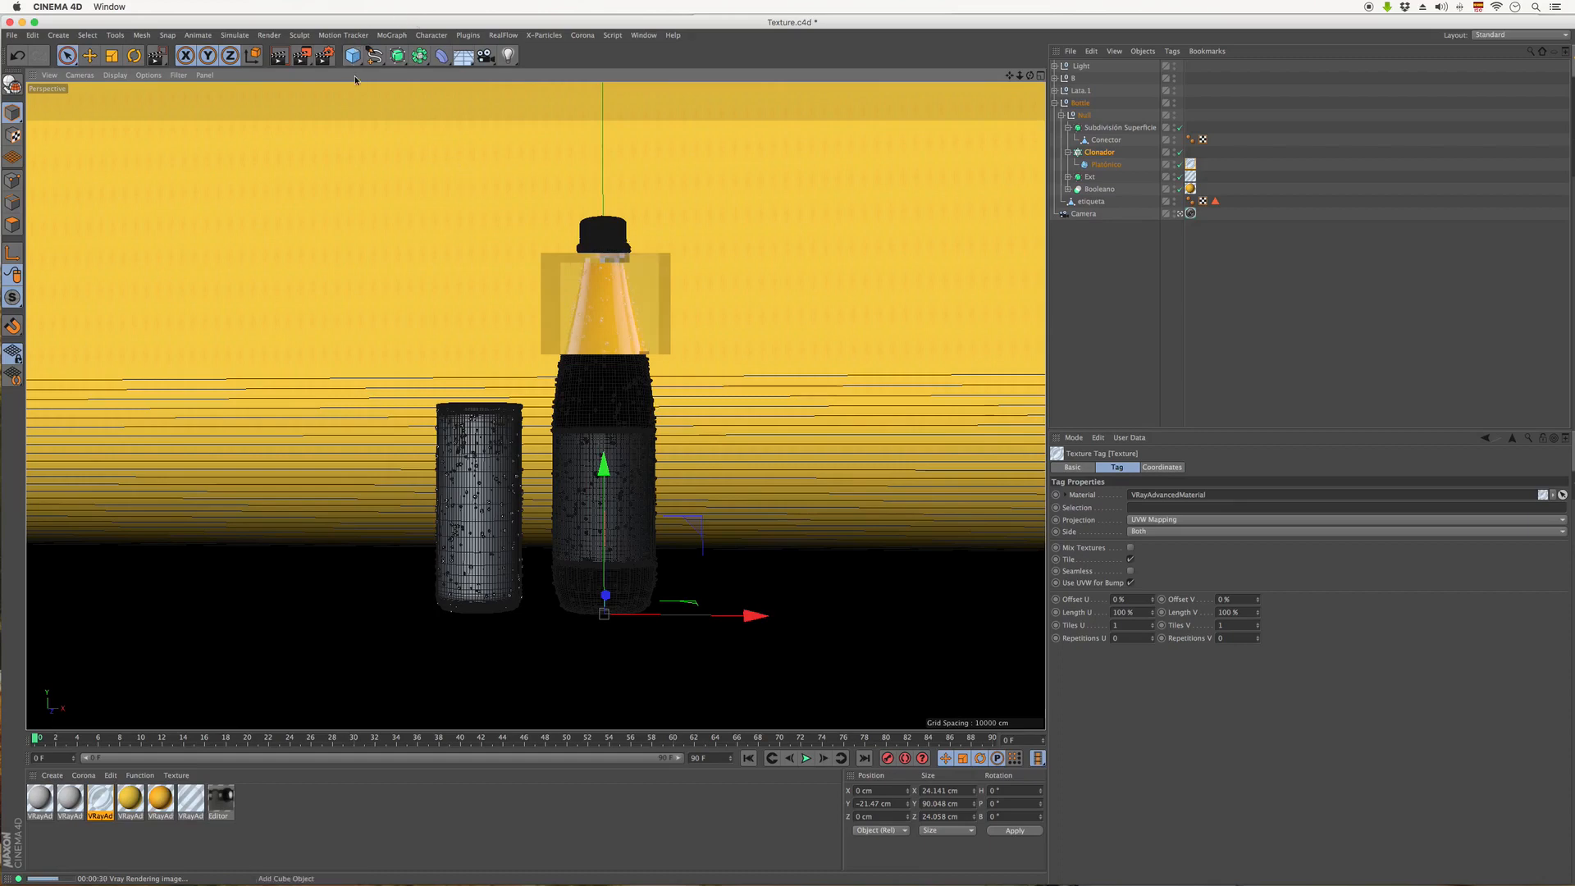
# - Start an Interactive Render Region and resize it to frame the whole bottle
pyautogui.click(325, 55)
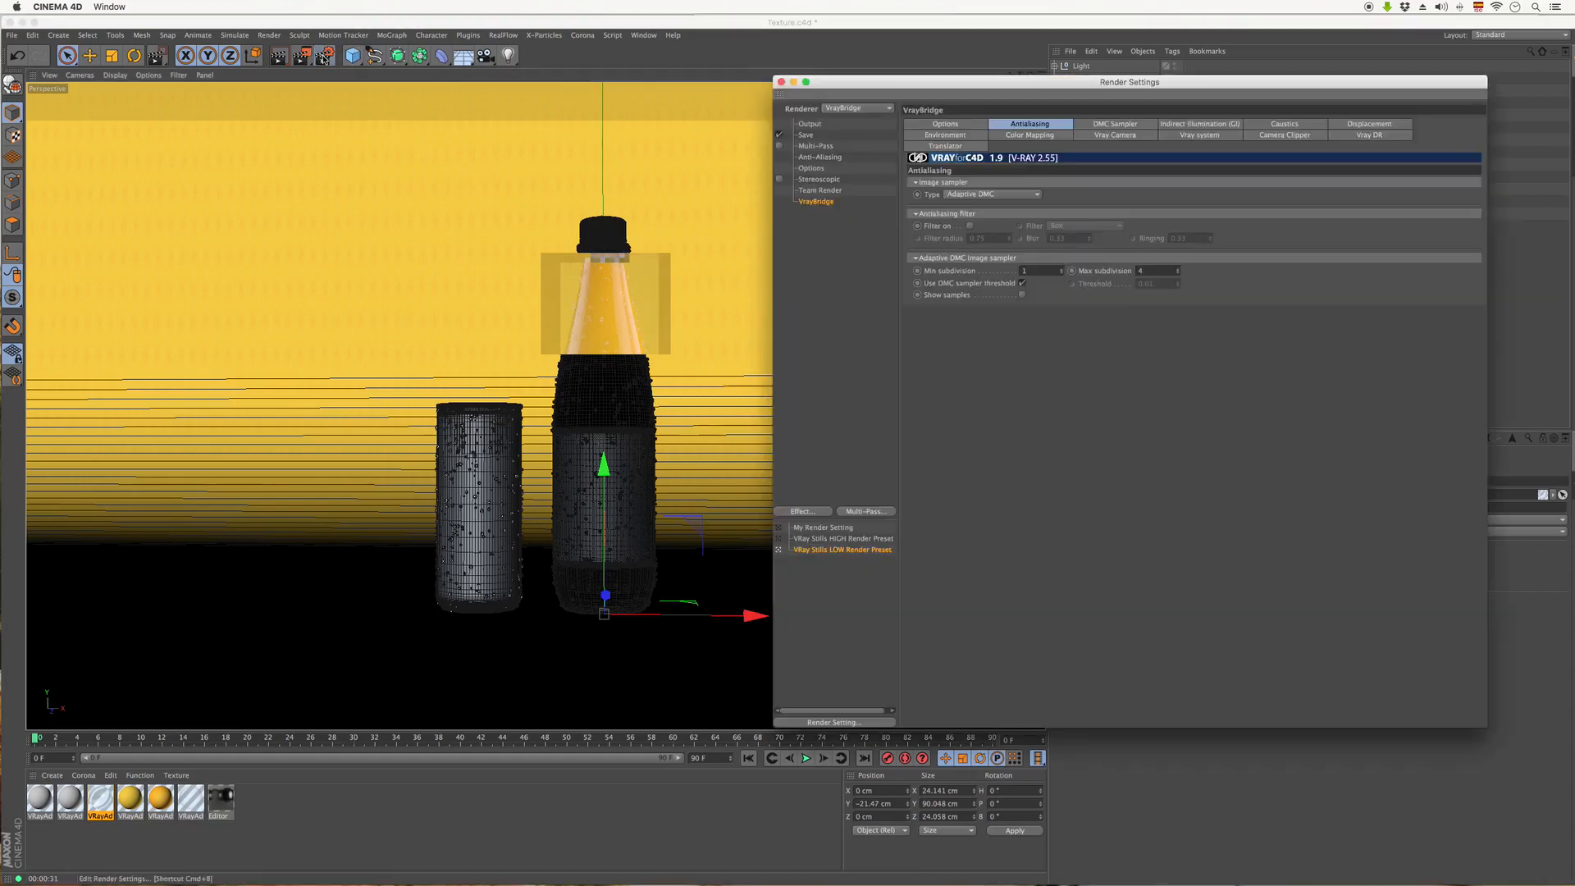
pyautogui.click(781, 82)
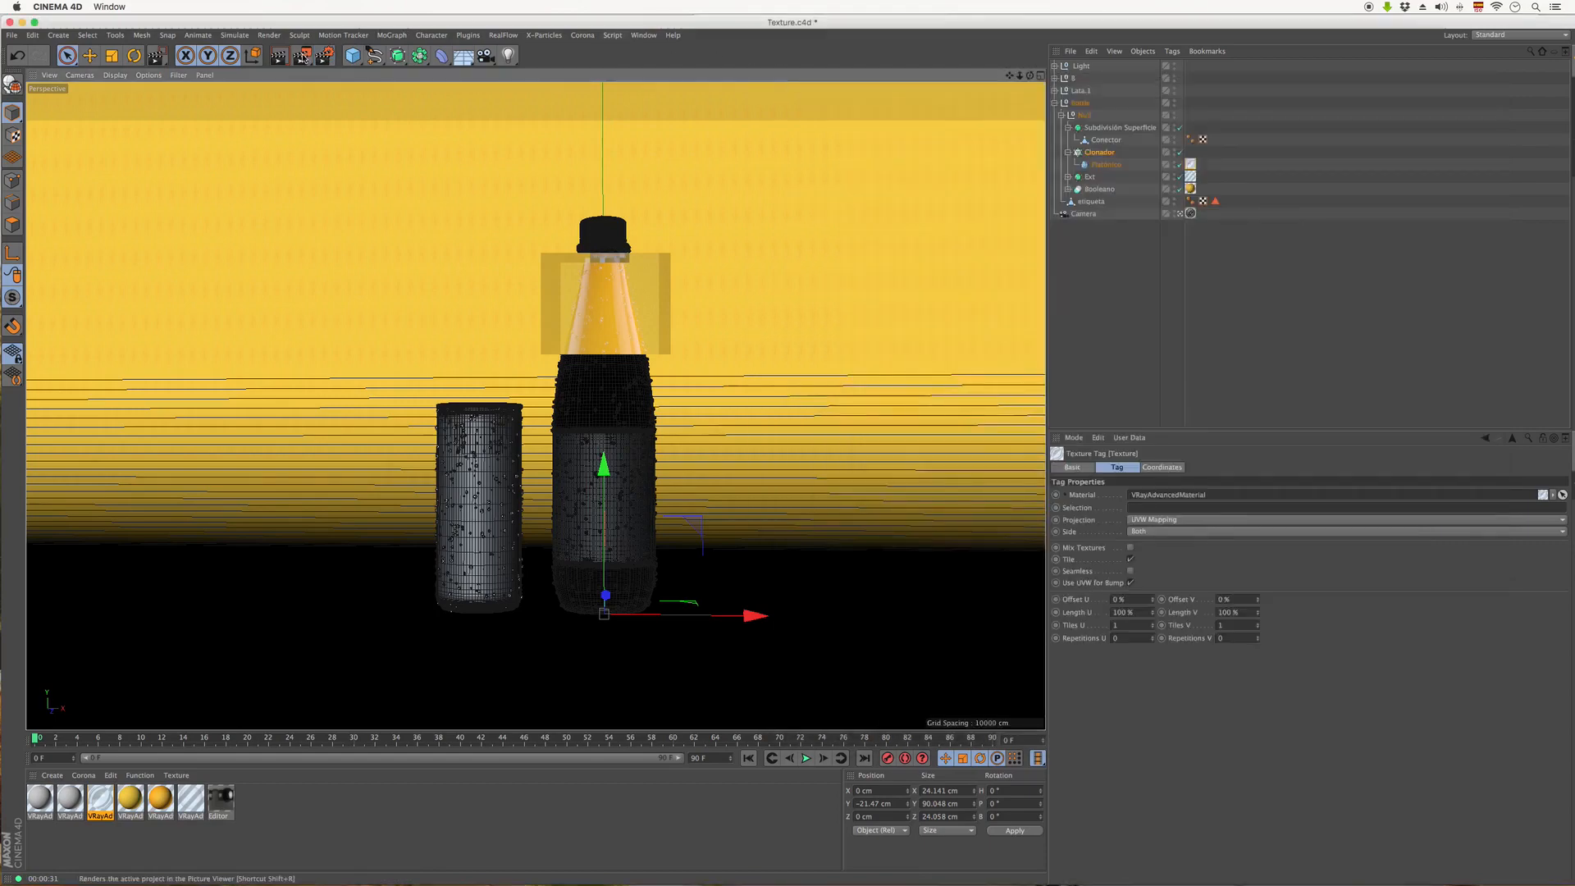
pyautogui.moveTo(301, 55); pyautogui.dragTo(375, 239)
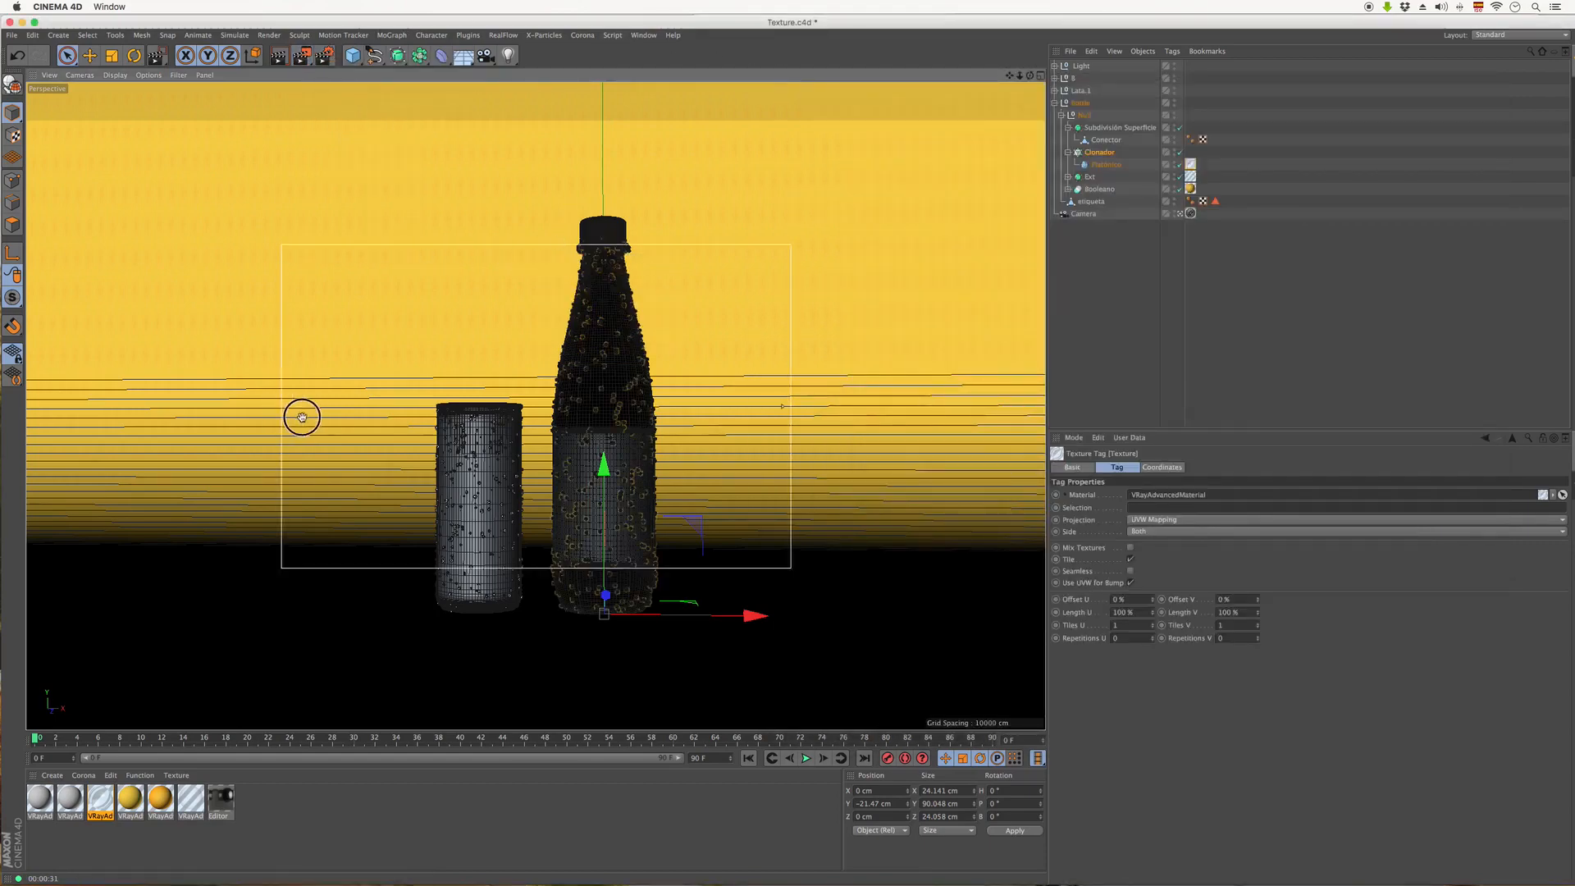
pyautogui.moveTo(299, 415); pyautogui.dragTo(525, 370)
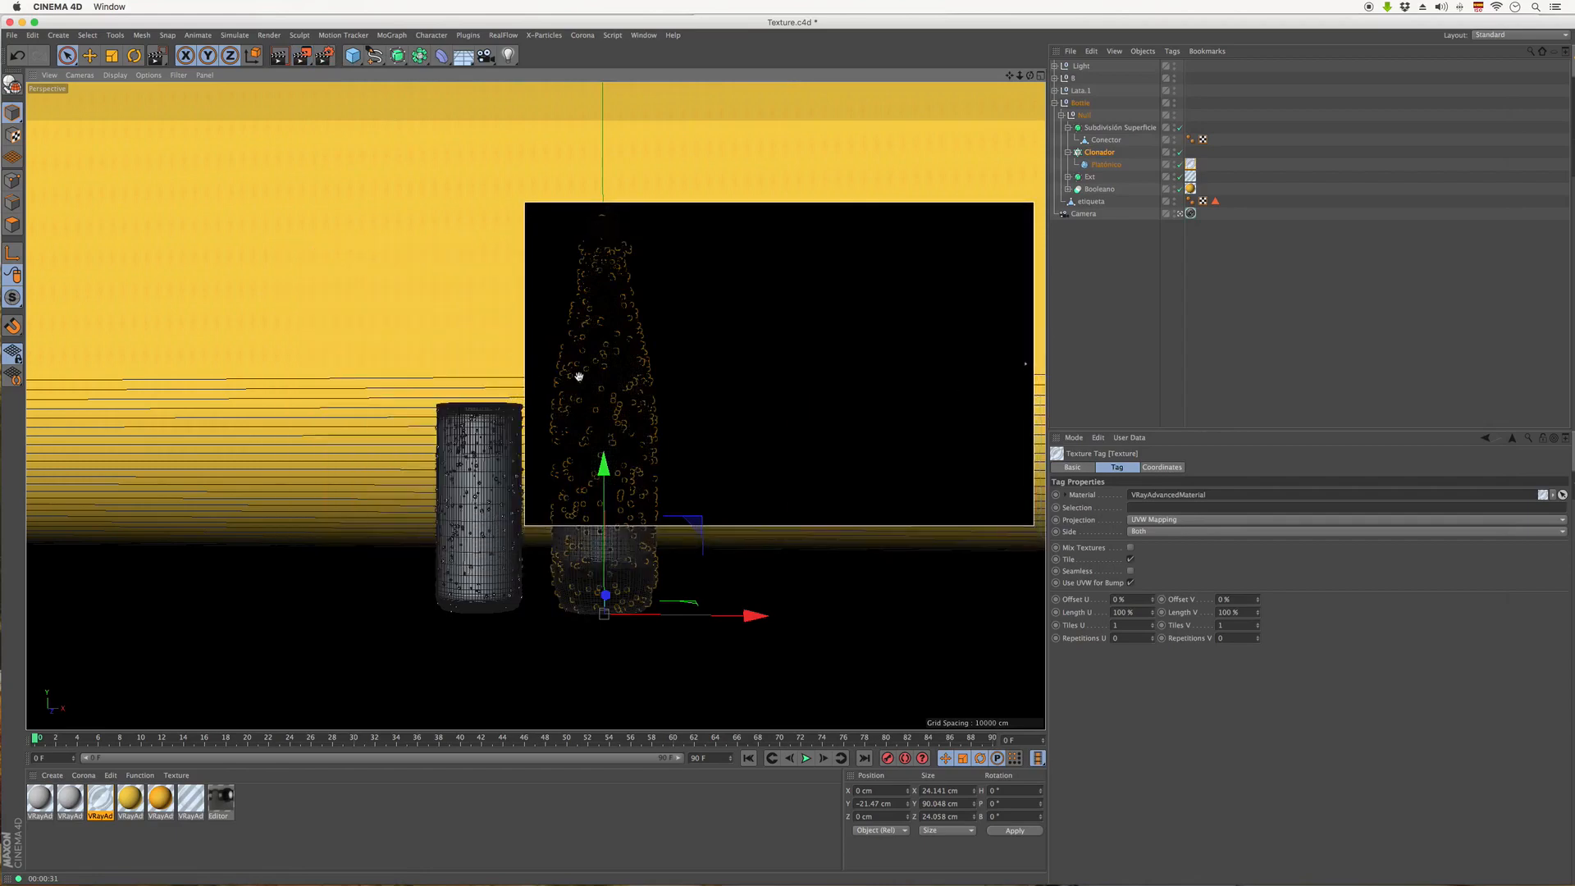
pyautogui.moveTo(1036, 368); pyautogui.dragTo(680, 362)
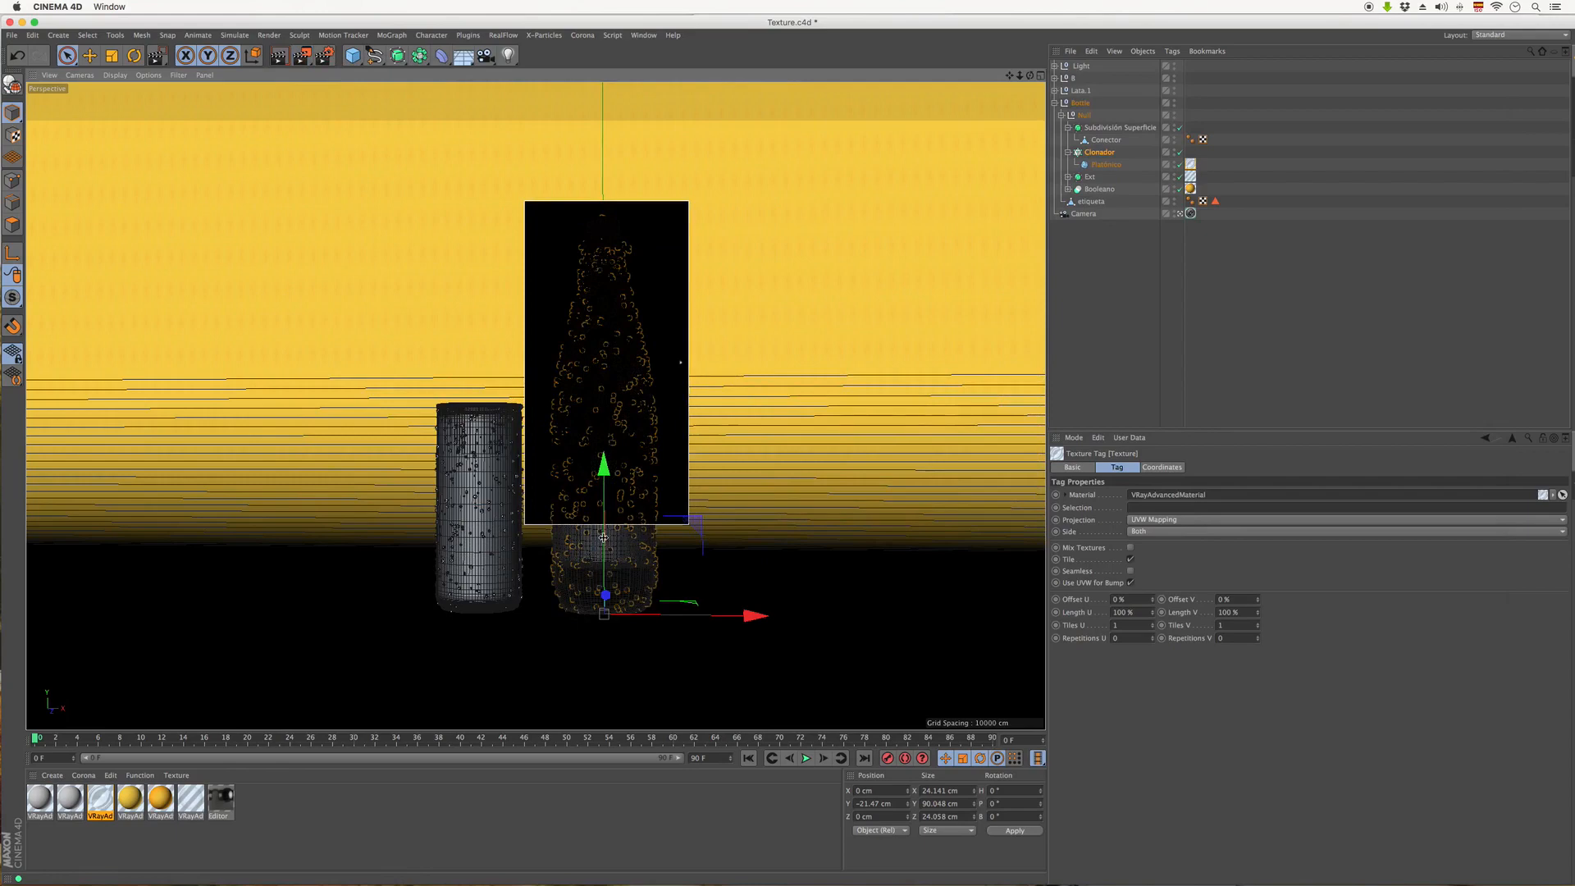
pyautogui.moveTo(604, 523); pyautogui.dragTo(604, 641)
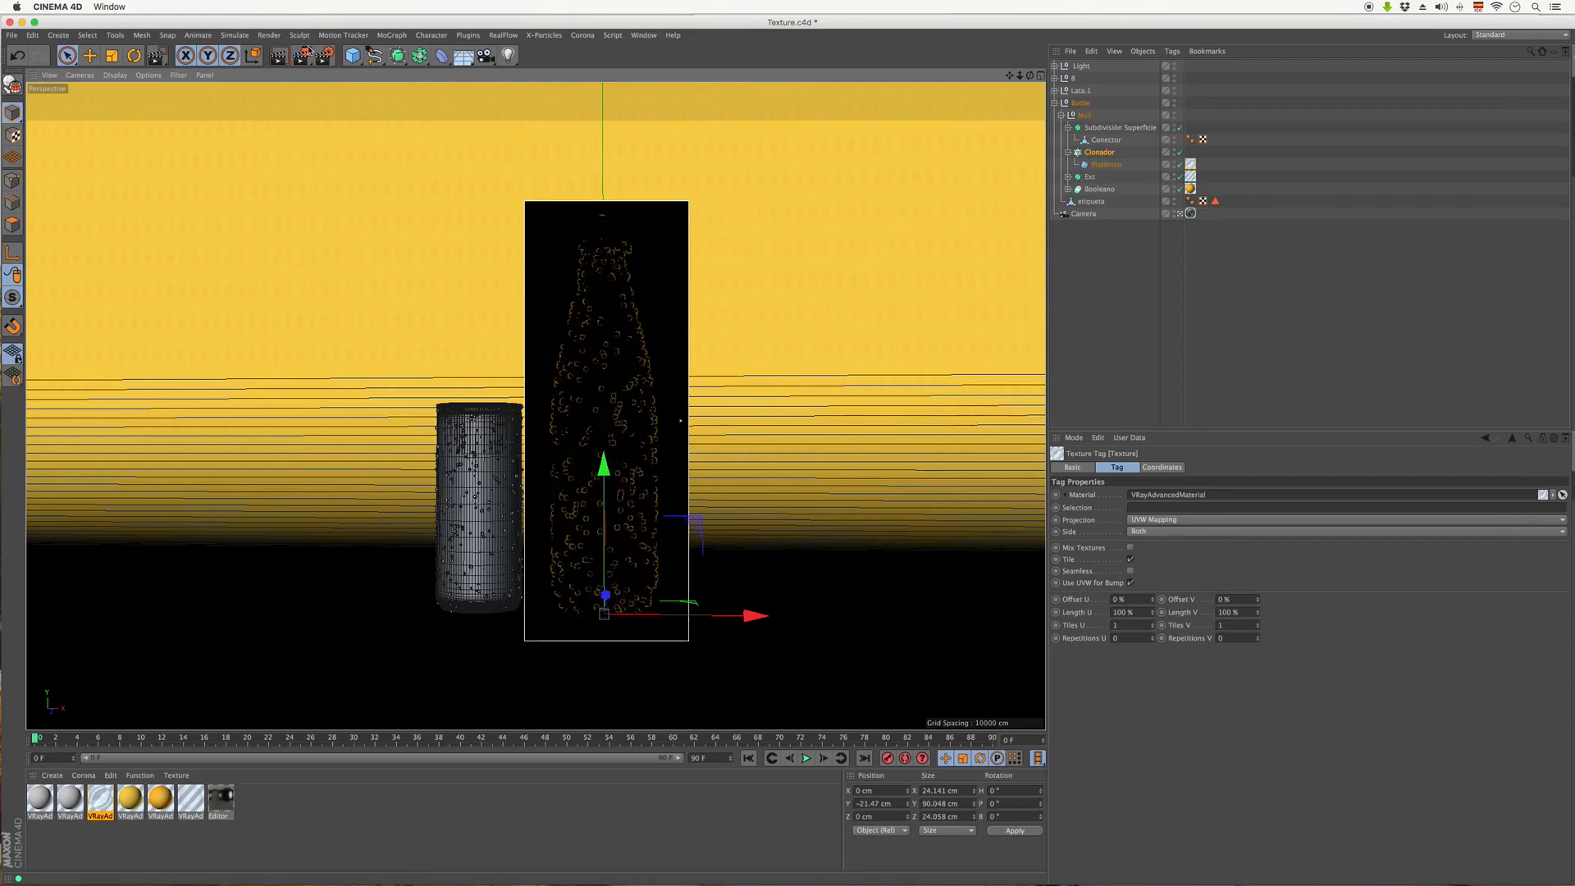
# - Set the Interactive Render Region's detail to about 21% and let it render the full bottle
pyautogui.moveTo(302, 55); pyautogui.dragTo(359, 268)
pyautogui.moveTo(683, 426); pyautogui.dragTo(739, 456, button='right')
pyautogui.moveTo(768, 449); pyautogui.dragTo(775, 448)
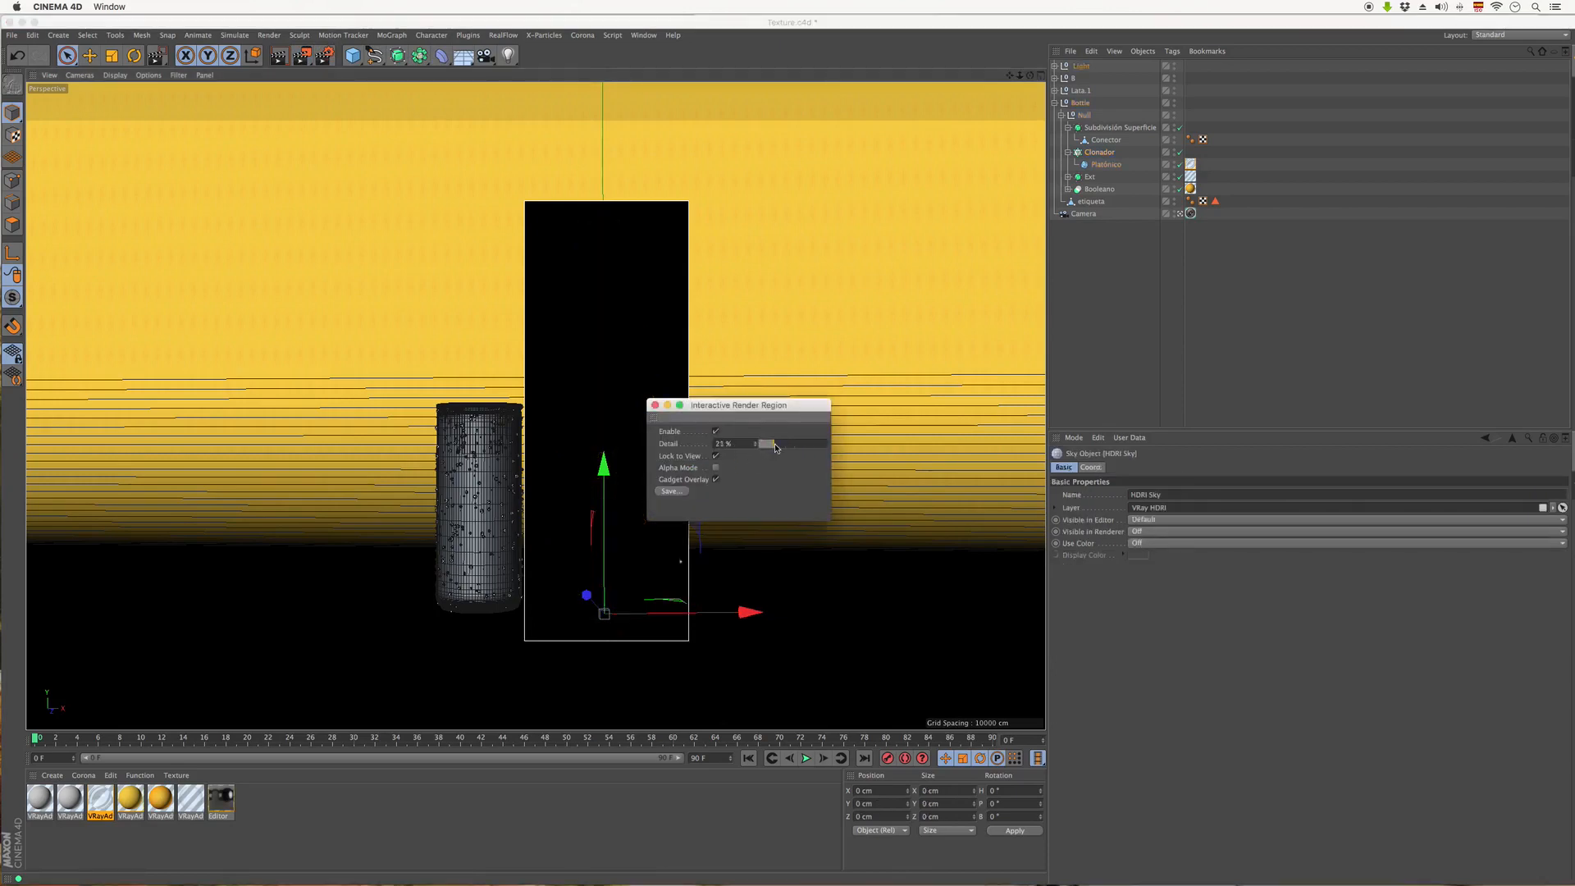
pyautogui.click(655, 405)
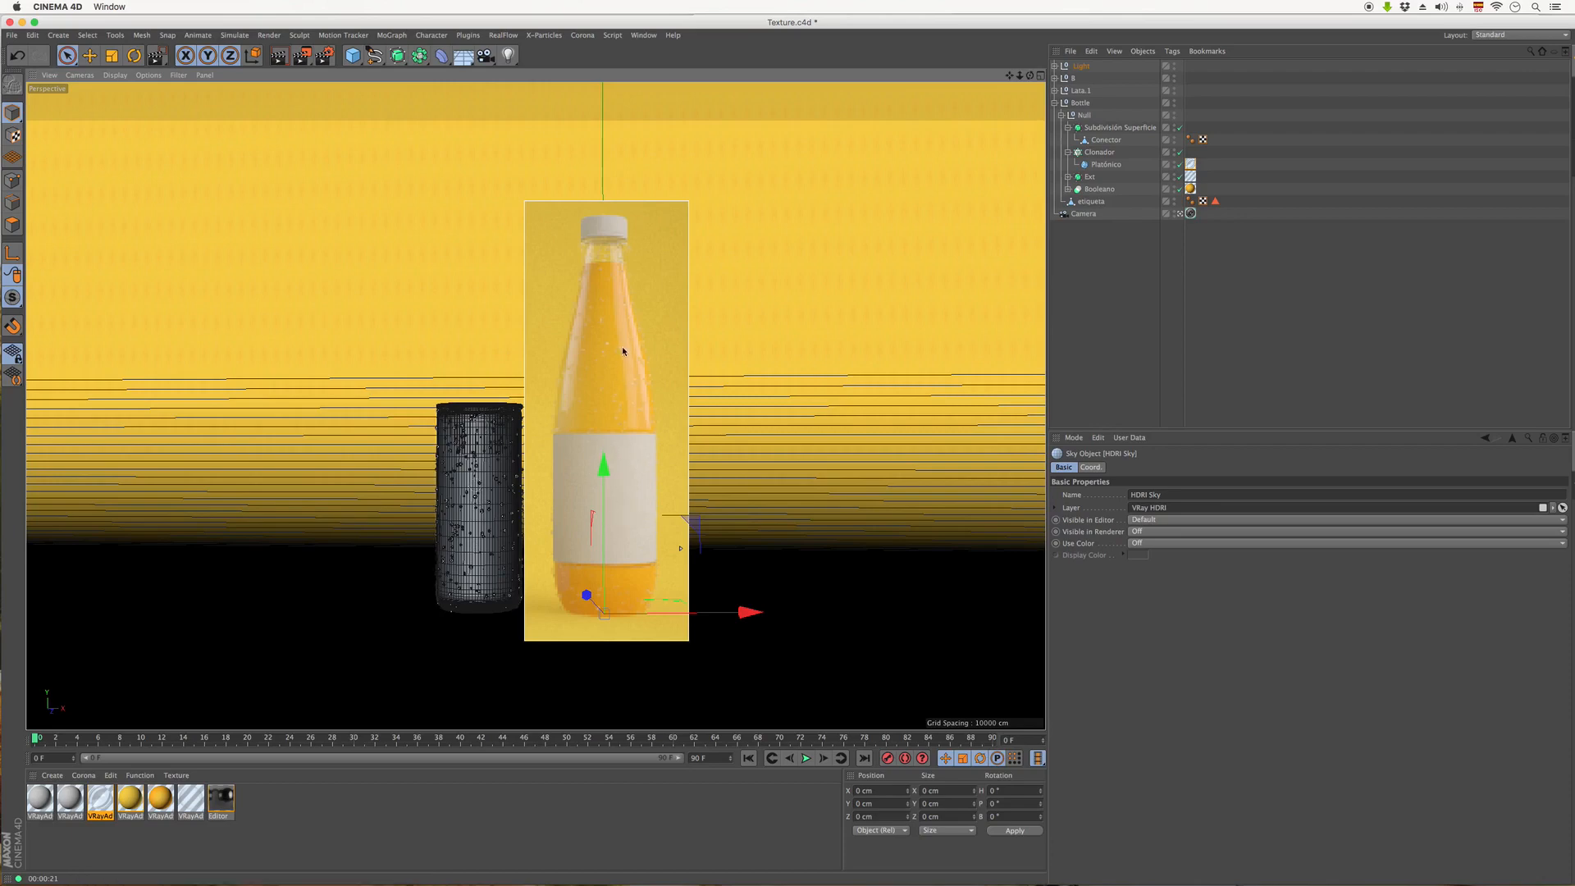
pyautogui.click(1042, 75)
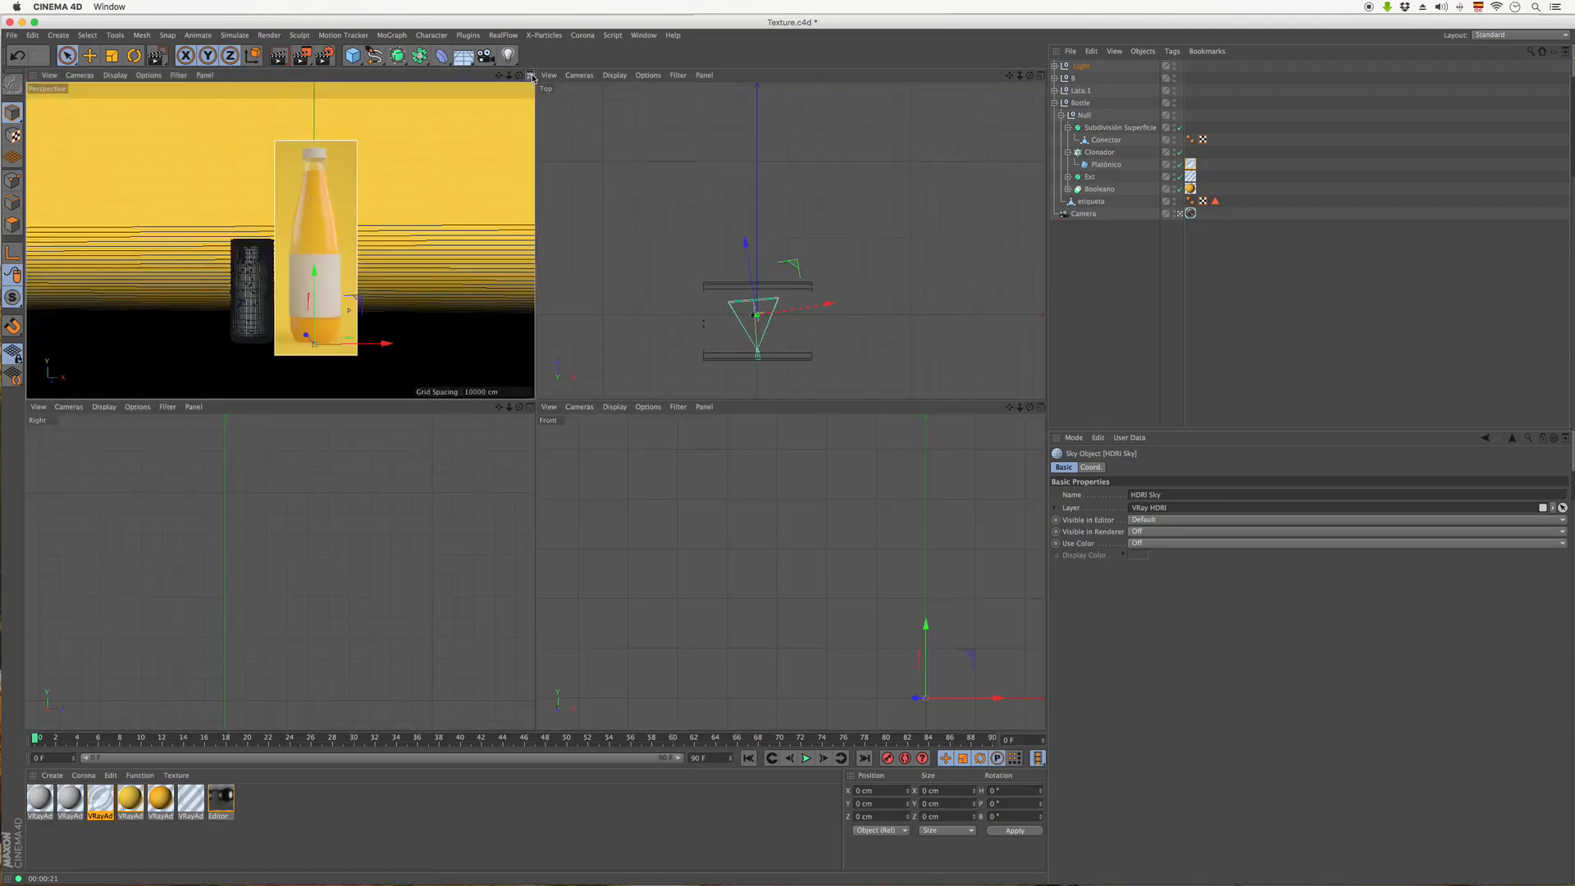
pyautogui.click(530, 75)
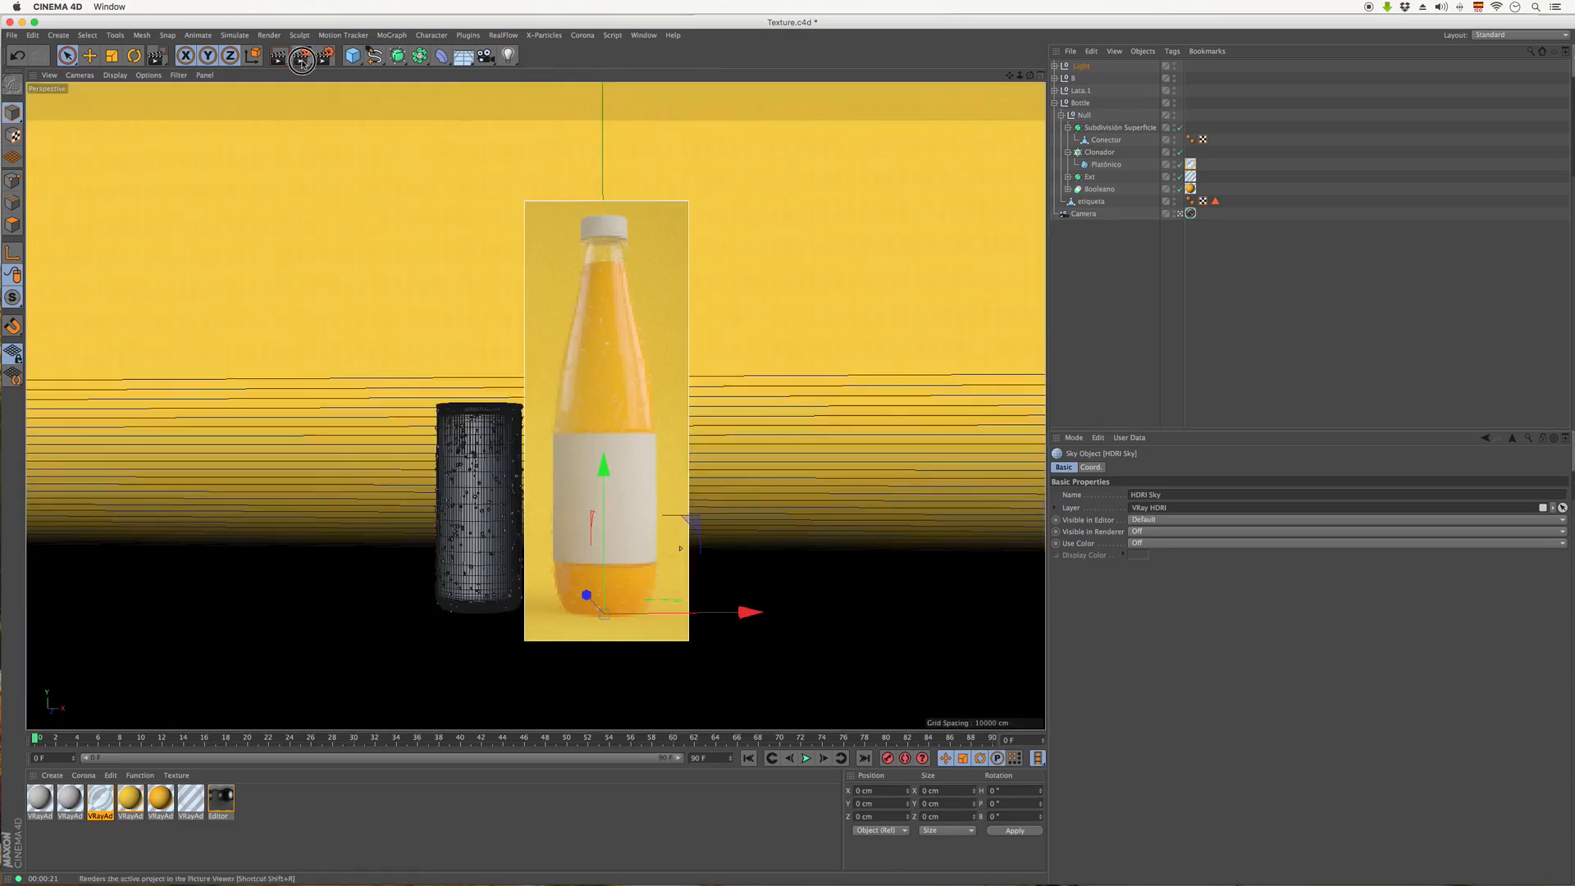
# - Turn off the Interactive Render Region and duplicate the plain yellow backdrop material
pyautogui.moveTo(326, 56); pyautogui.dragTo(374, 242)
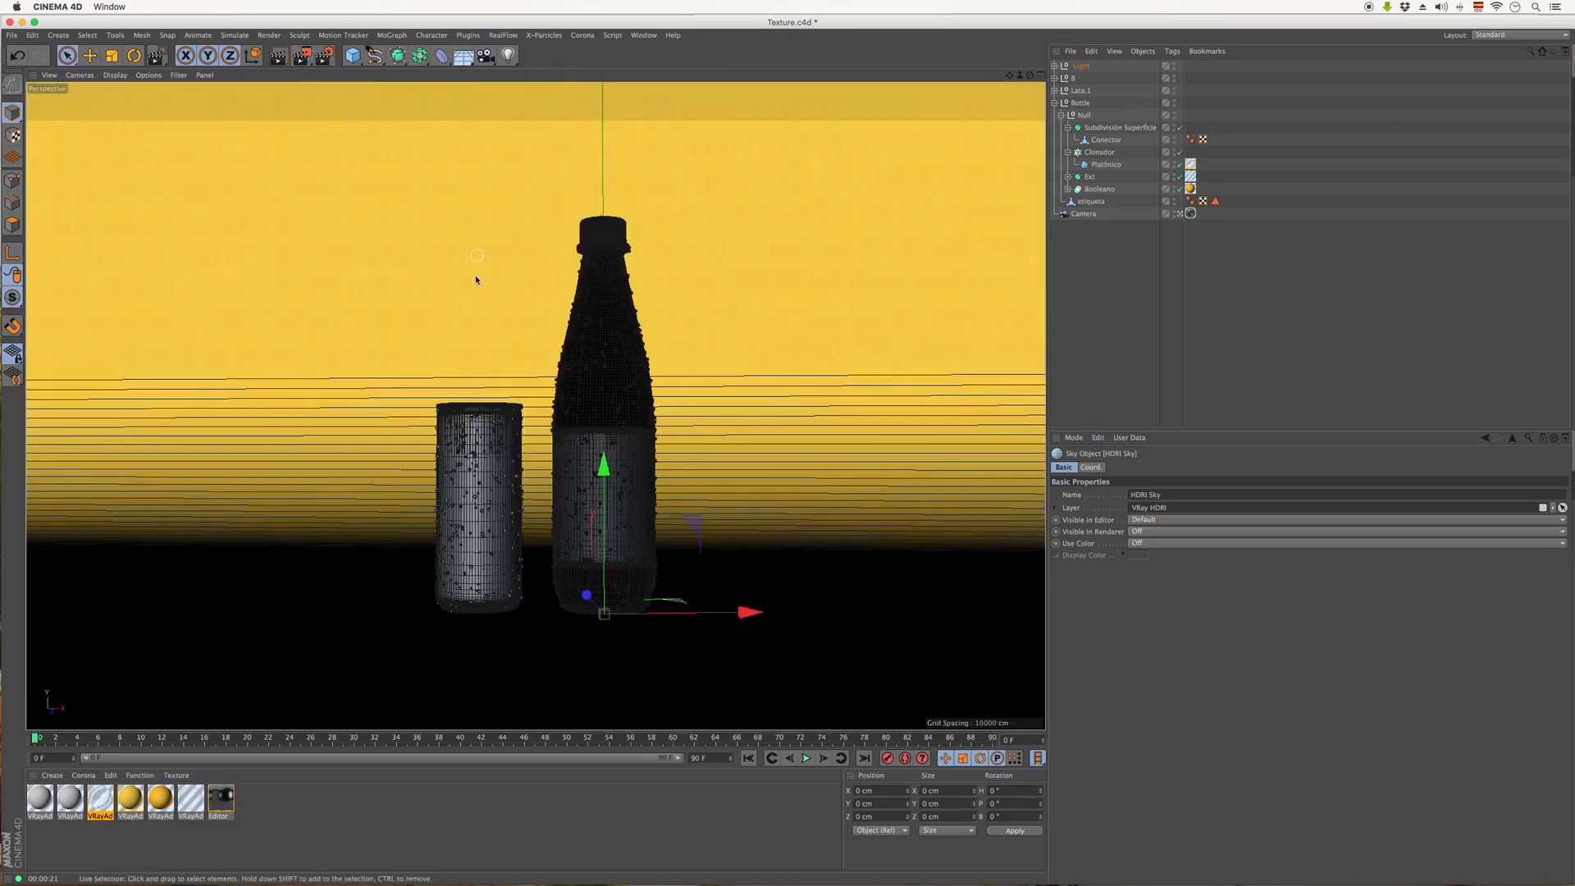
pyautogui.click(163, 836)
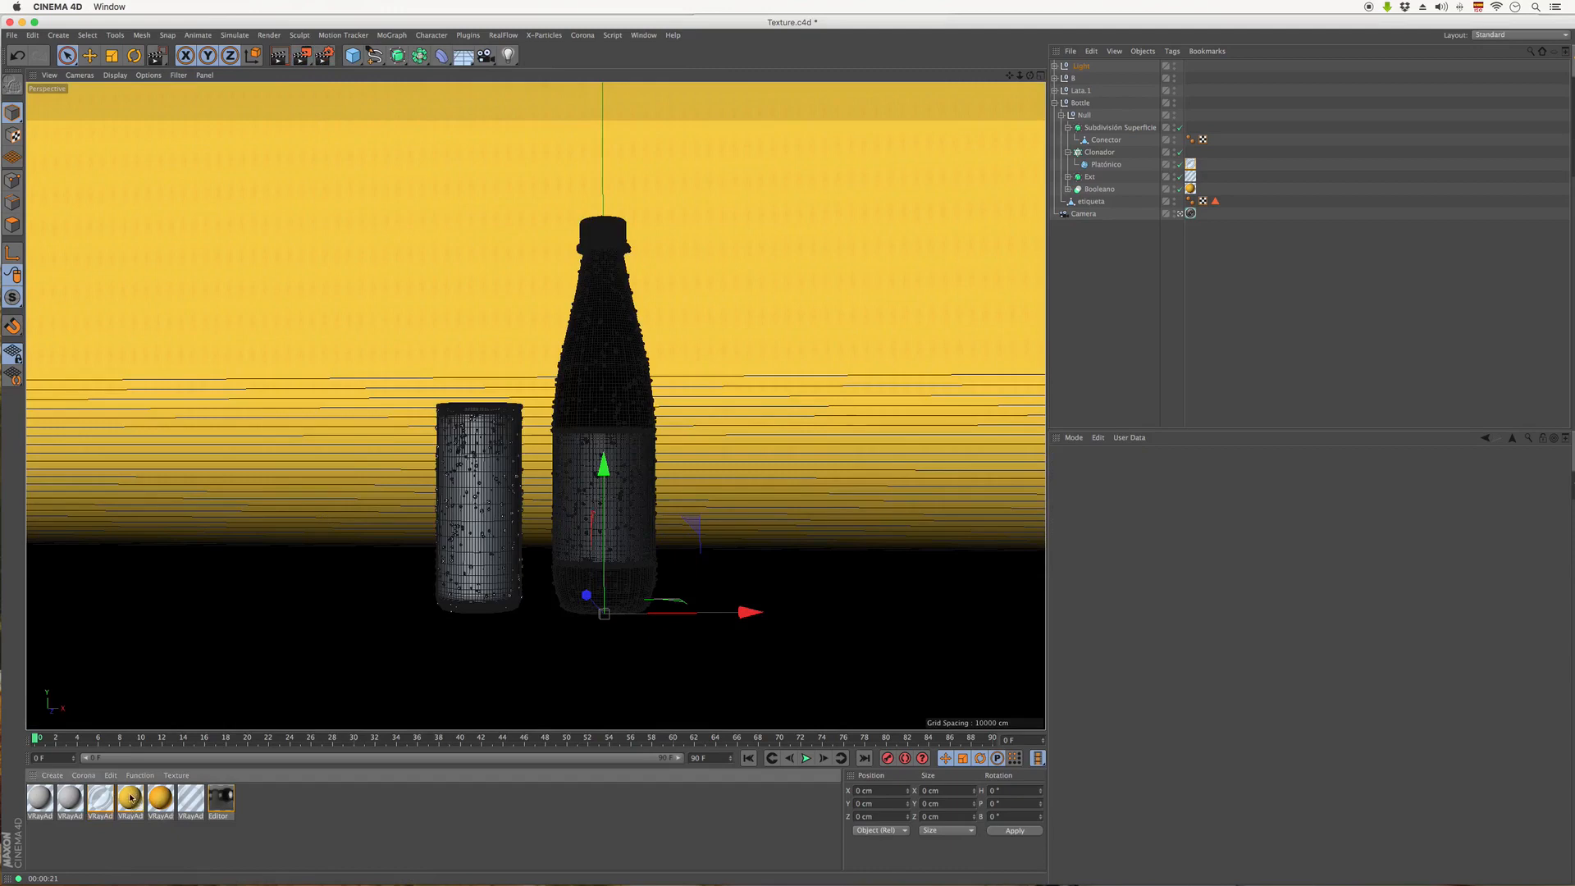
pyautogui.keyDown('ctrl'); pyautogui.moveTo(140, 799); pyautogui.dragTo(141, 799); pyautogui.keyUp('ctrl')
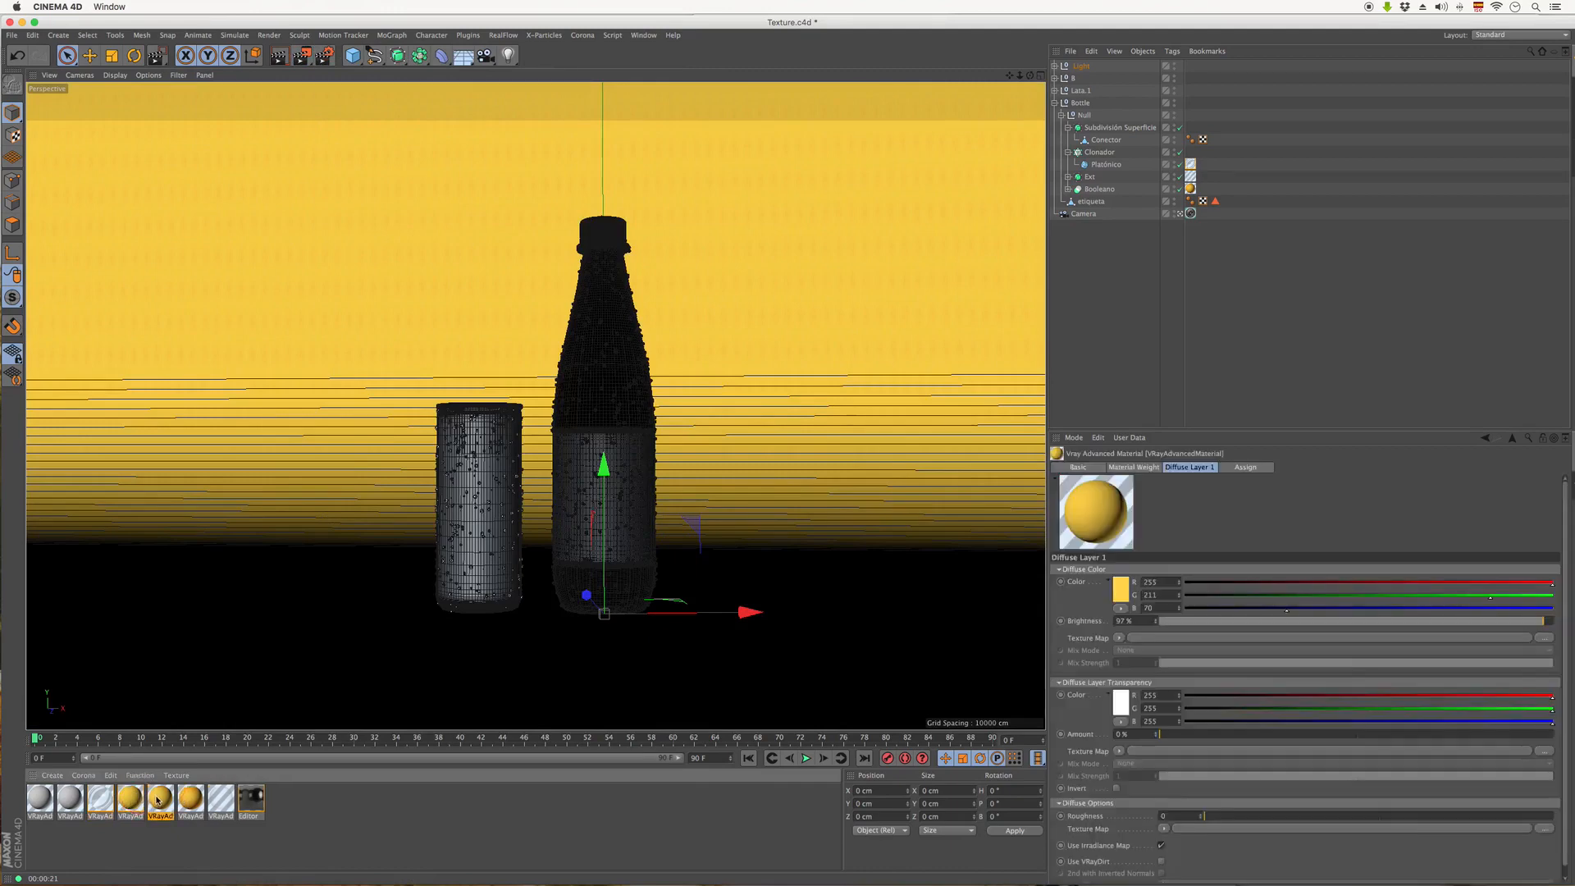
# - Enable Specular Layer 2 and Specular Layer 1 on the duplicated yellow material
pyautogui.doubleClick(156, 799)
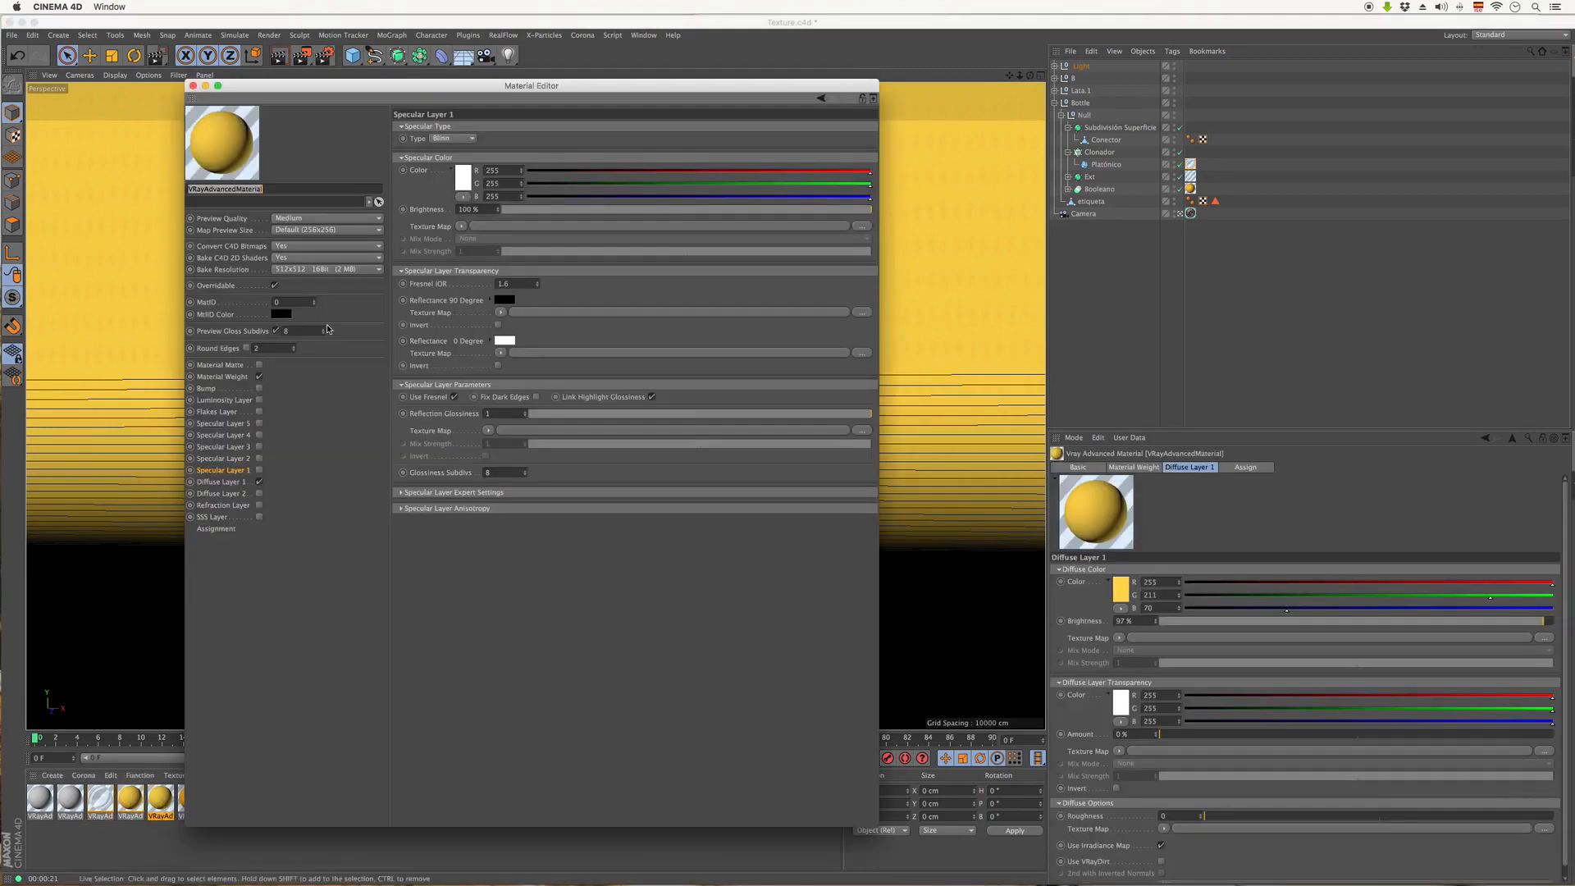
pyautogui.click(258, 459)
pyautogui.moveTo(379, 86); pyautogui.dragTo(770, 87)
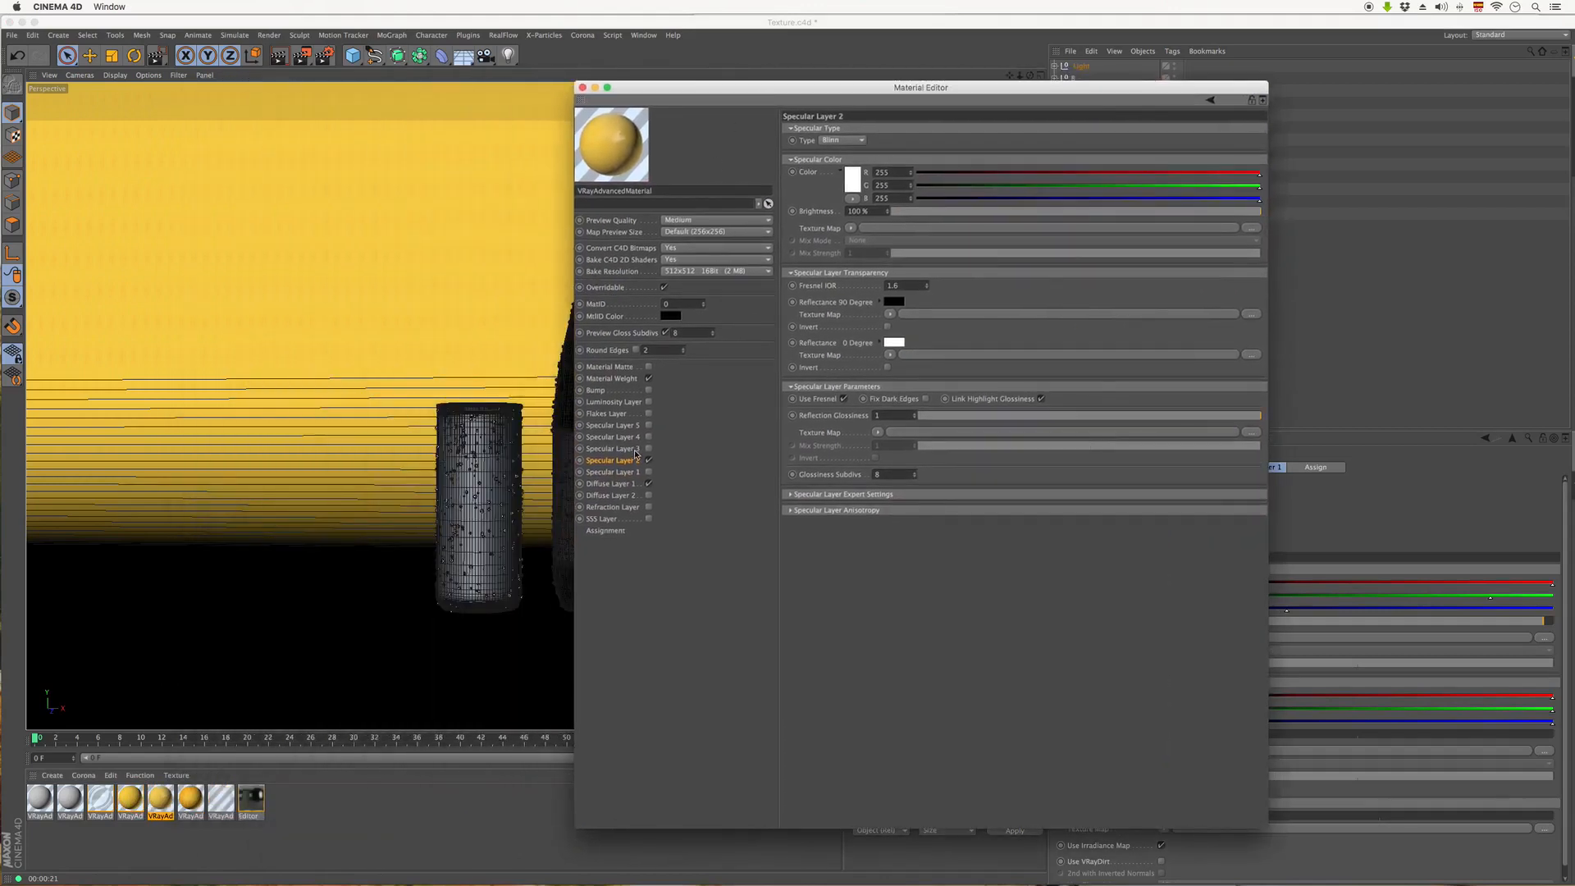
pyautogui.click(649, 473)
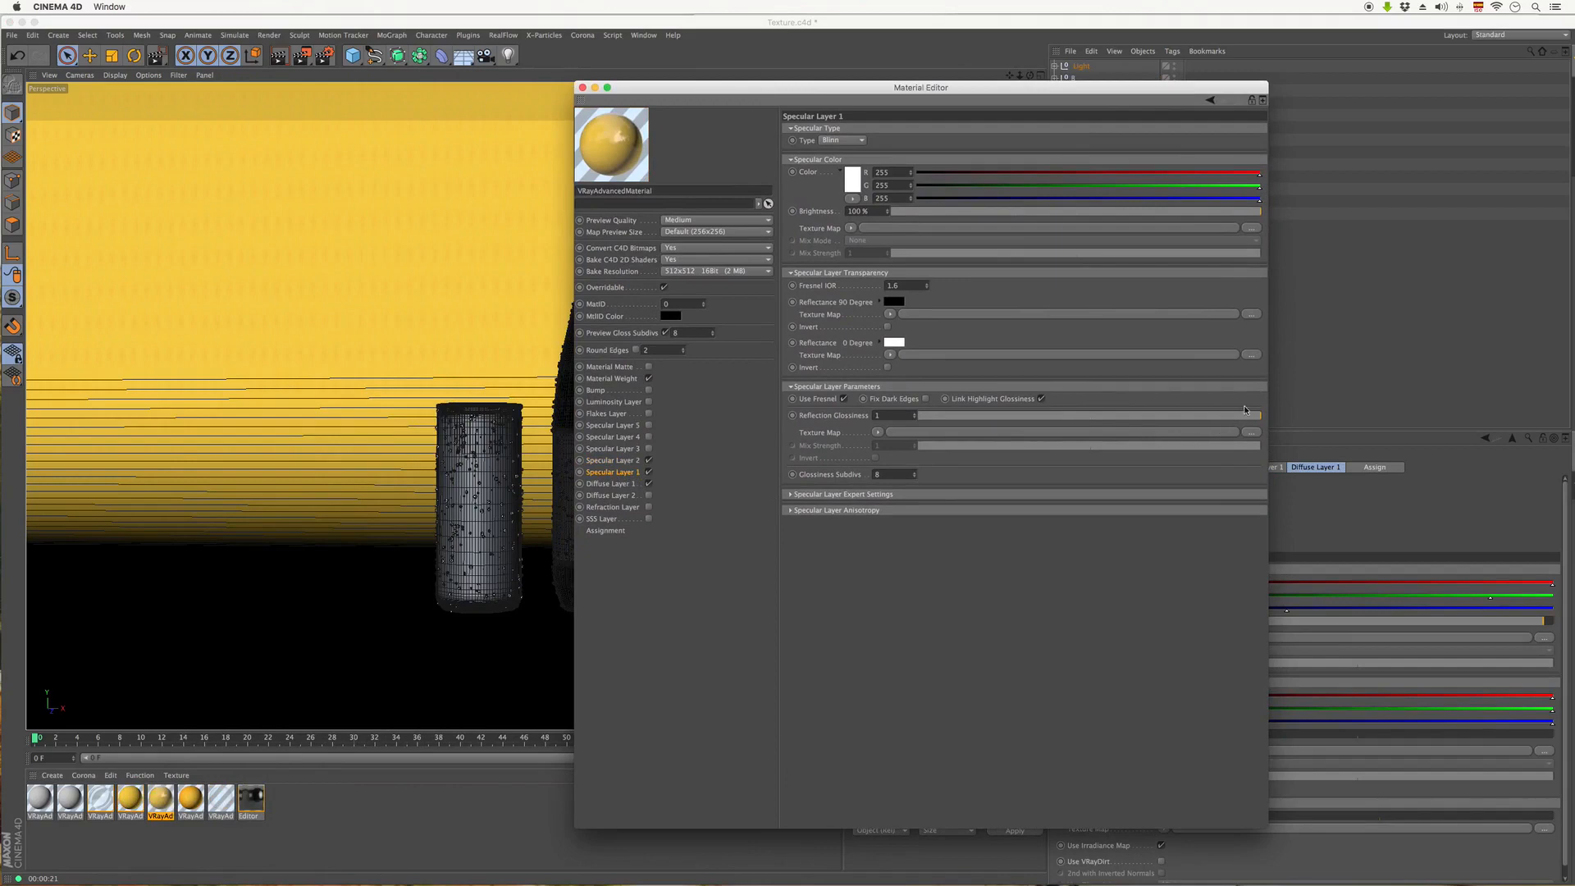
# - Lower Specular Layer 1's reflection glossiness to 0.81 on the yellow copy, keeping Use Fresnel enabled
pyautogui.moveTo(1247, 416); pyautogui.dragTo(1217, 416)
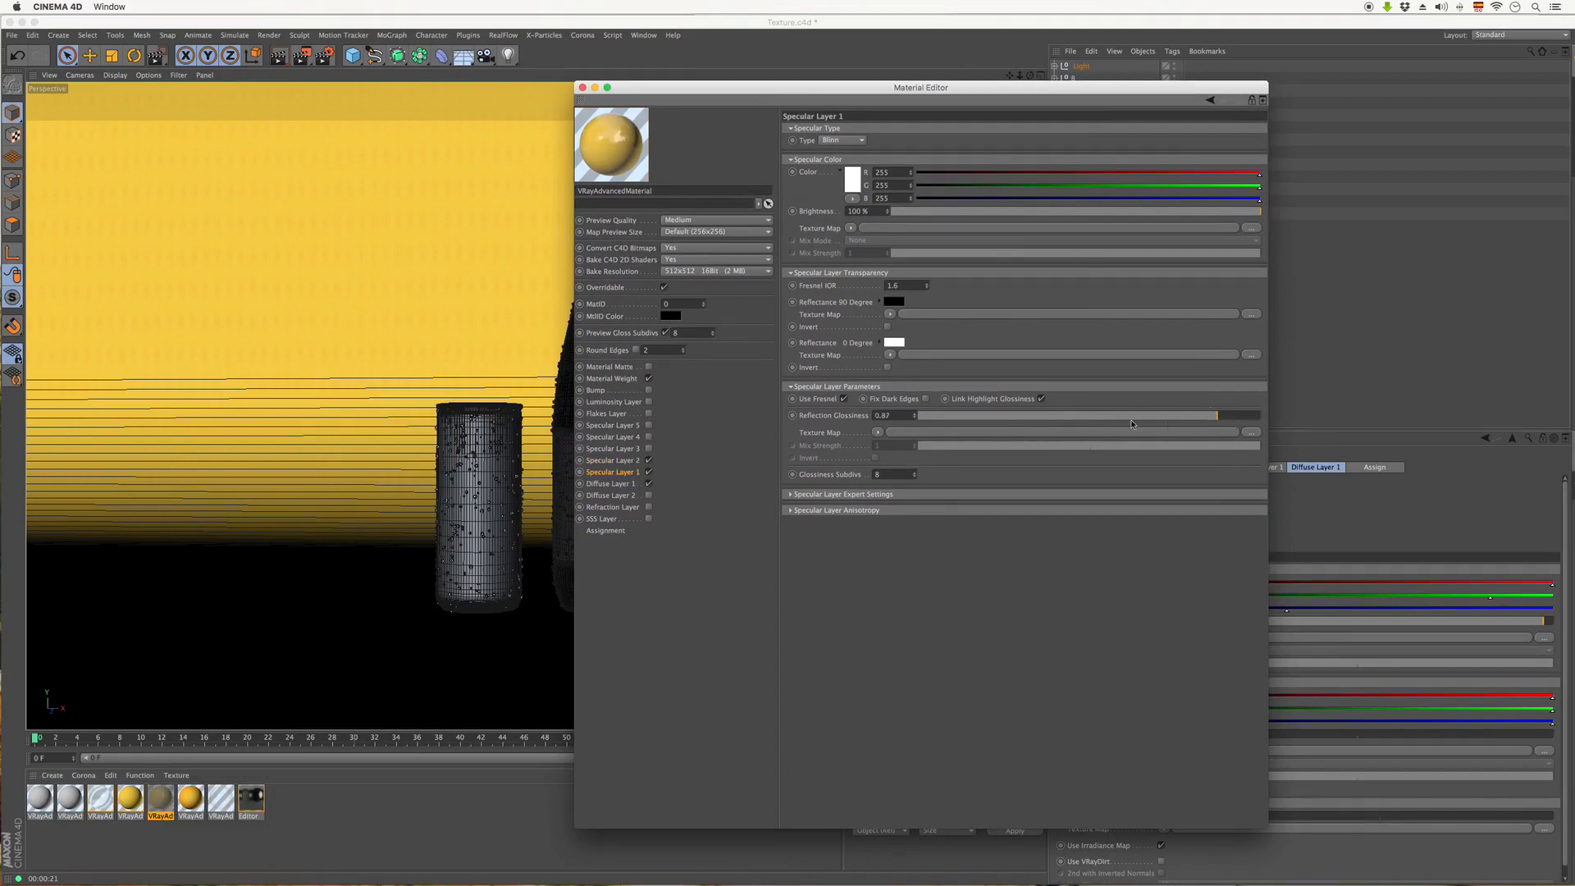
pyautogui.click(845, 400)
pyautogui.click(1253, 427)
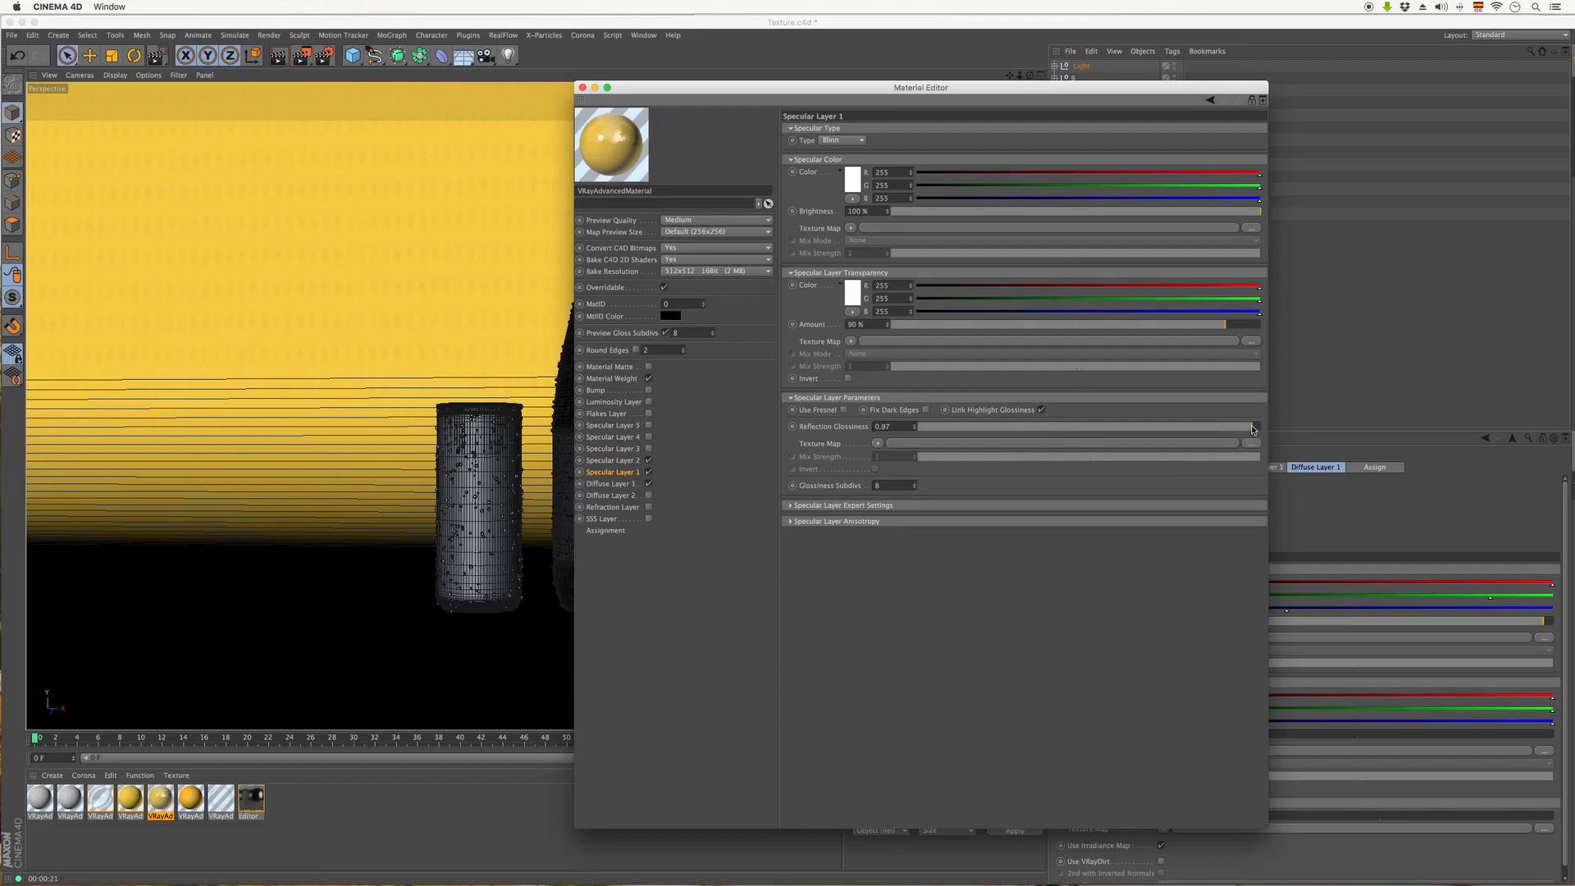
pyautogui.moveTo(1249, 428); pyautogui.dragTo(1196, 428)
pyautogui.click(844, 411)
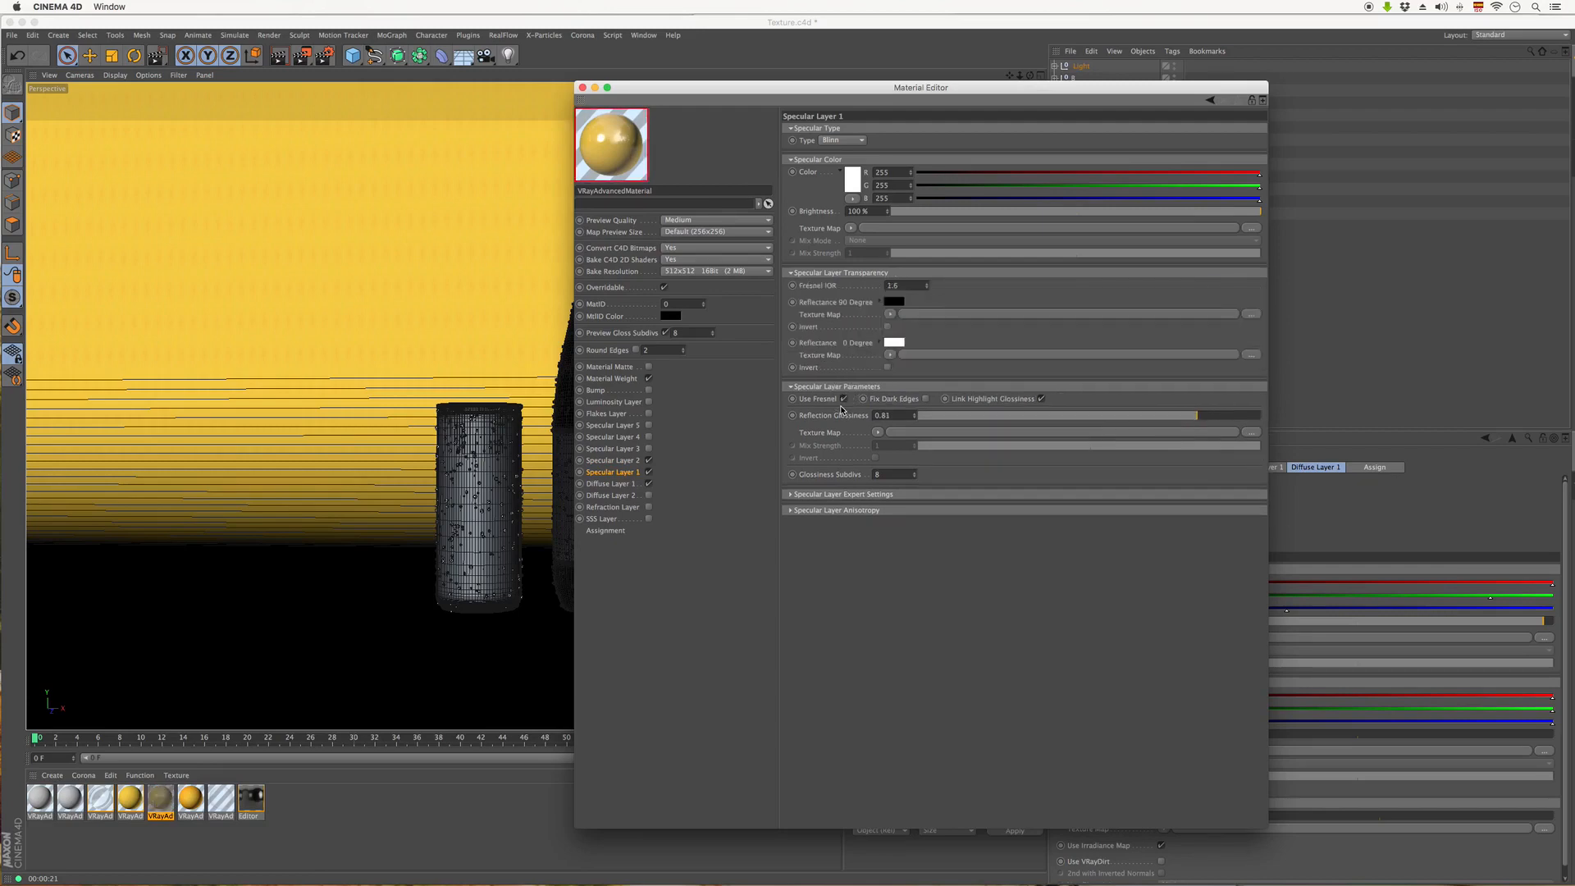
# - On Specular Layer 2, disable Use Fresnel, set the transparency amount to 97% and slightly lower the reflection glossiness to about 0.93
pyautogui.click(632, 460)
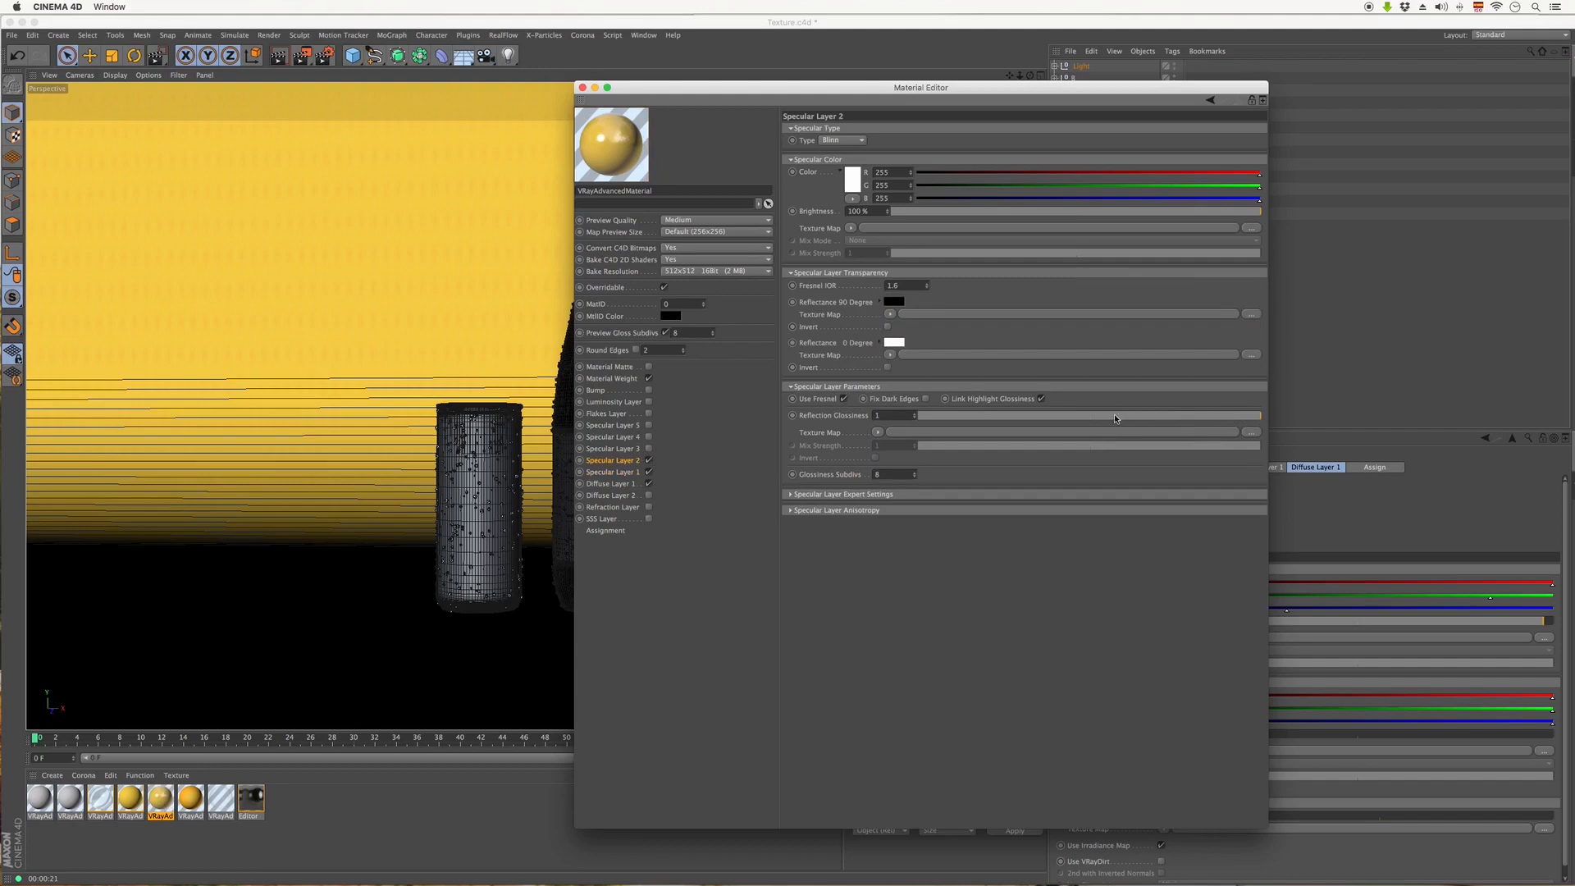
pyautogui.click(844, 398)
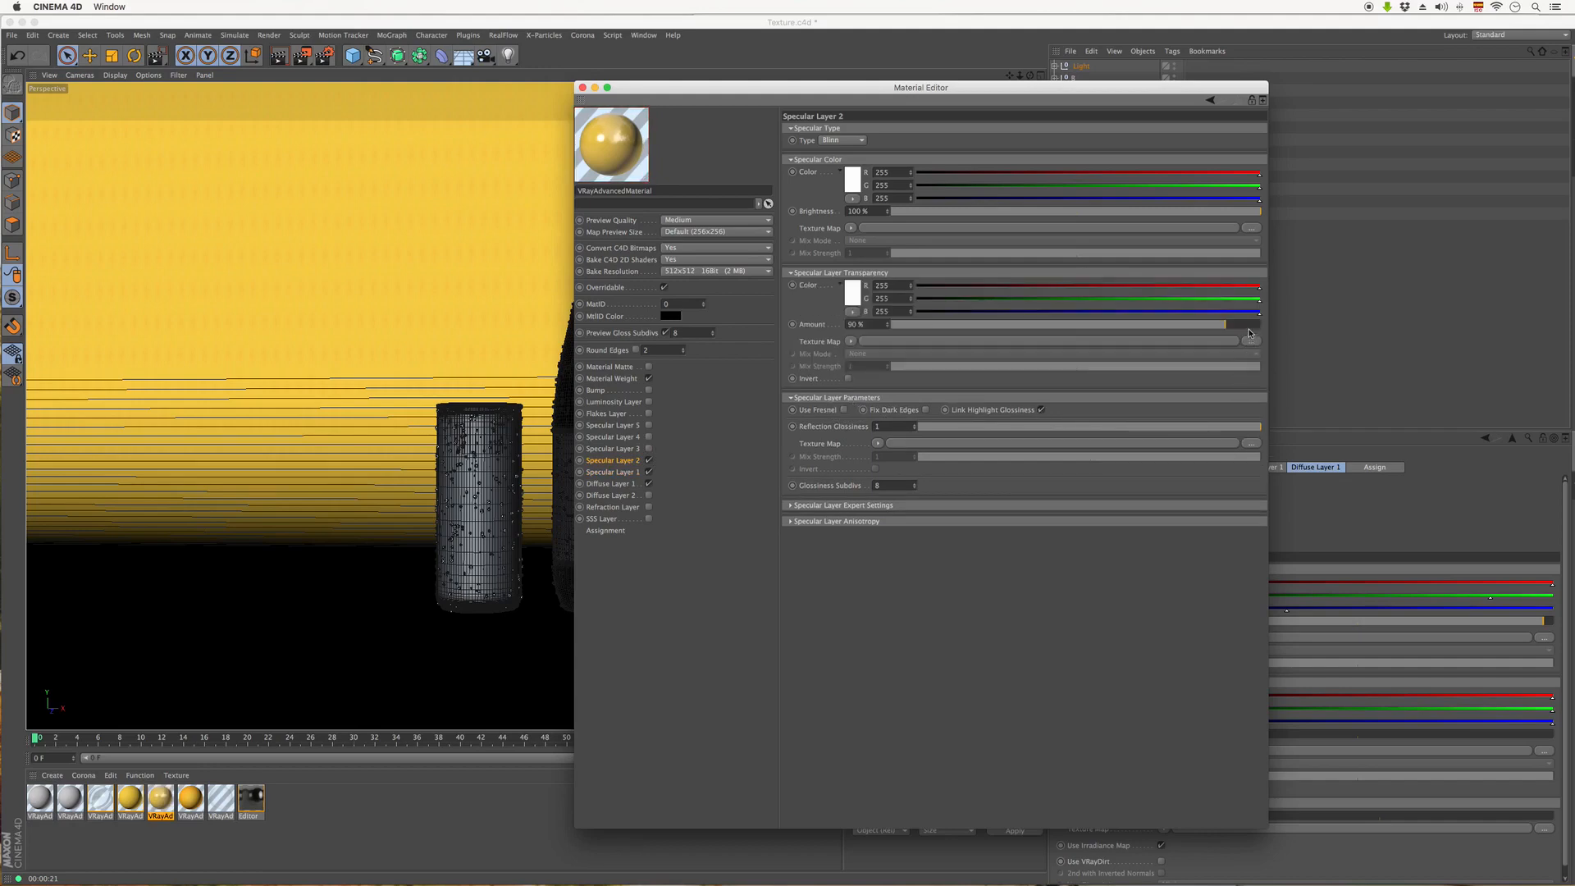
pyautogui.click(1249, 325)
pyautogui.click(1251, 326)
pyautogui.click(1239, 428)
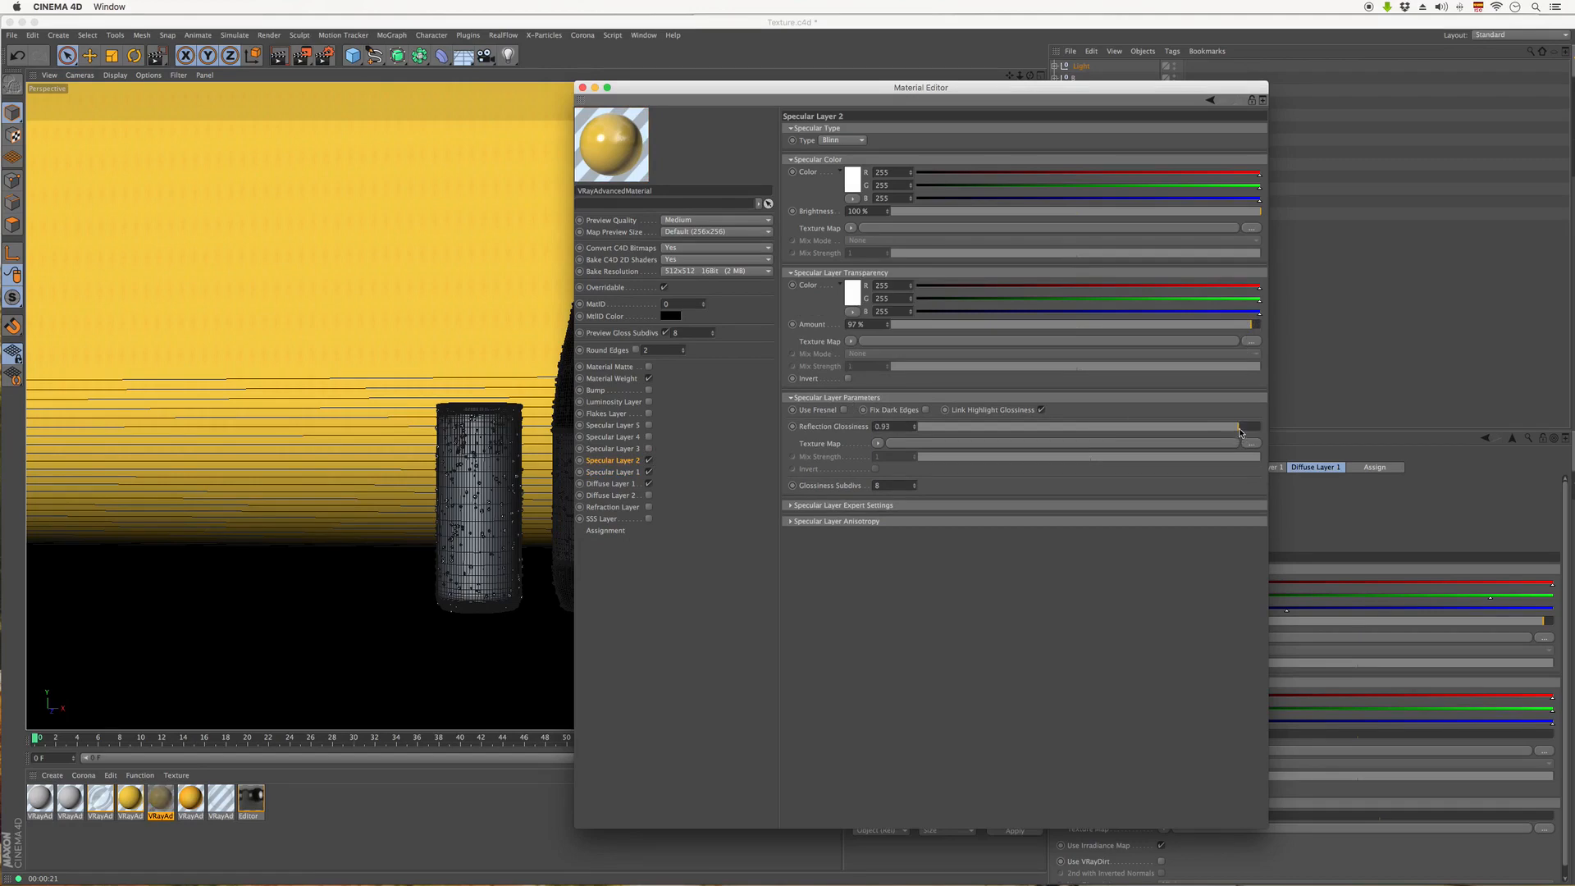
pyautogui.click(583, 88)
# - Apply the glossy yellow material to the bottle cap's Subdividir Superficie object and collapse the Null group
pyautogui.click(610, 227)
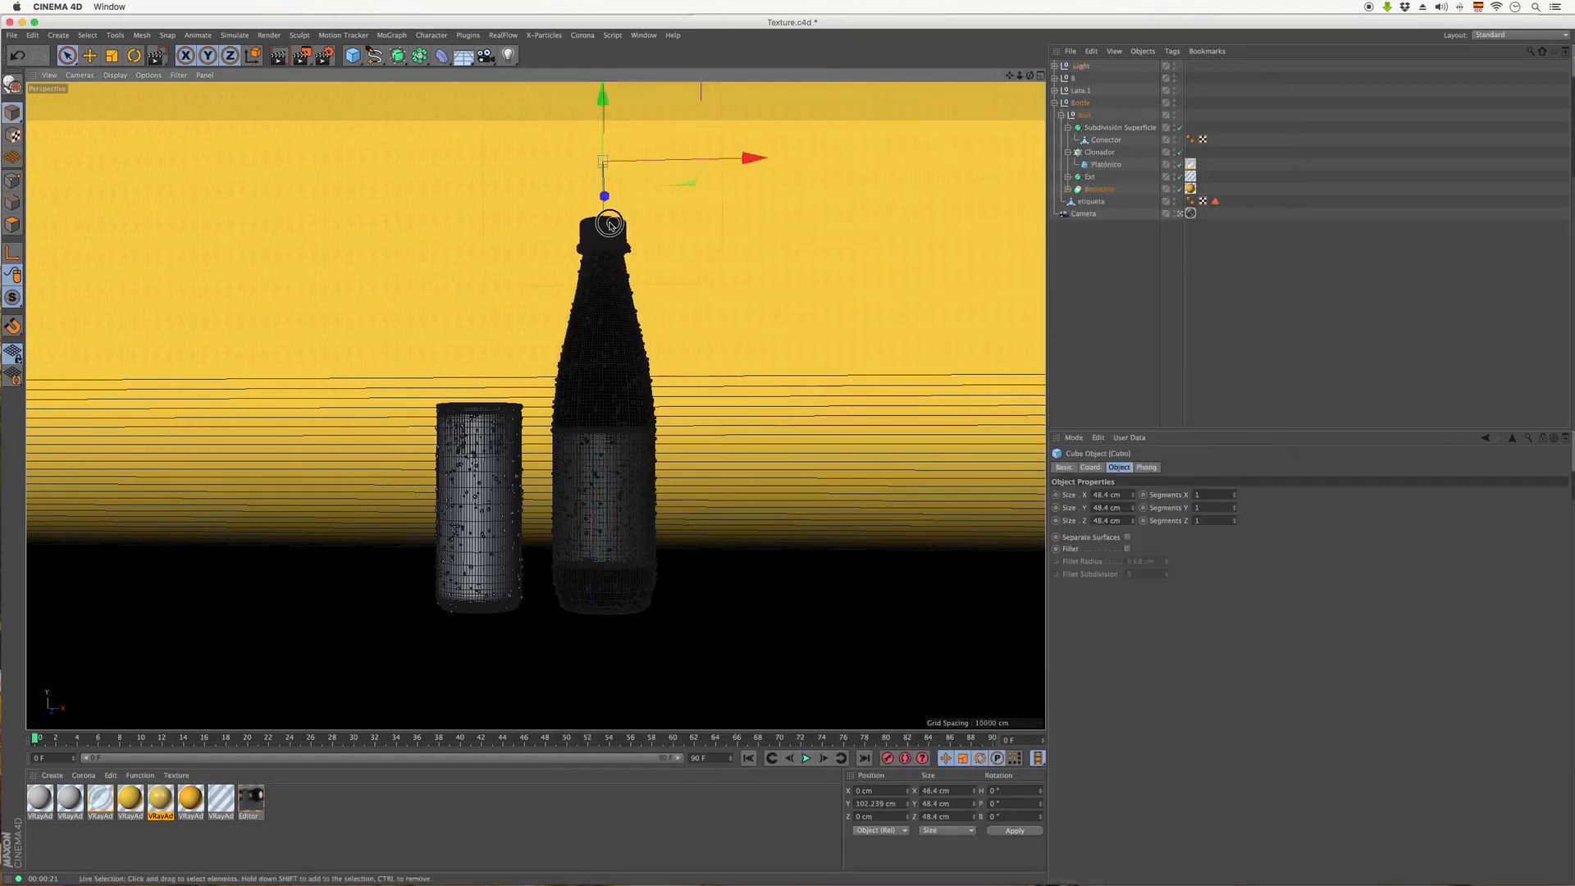
pyautogui.click(608, 223)
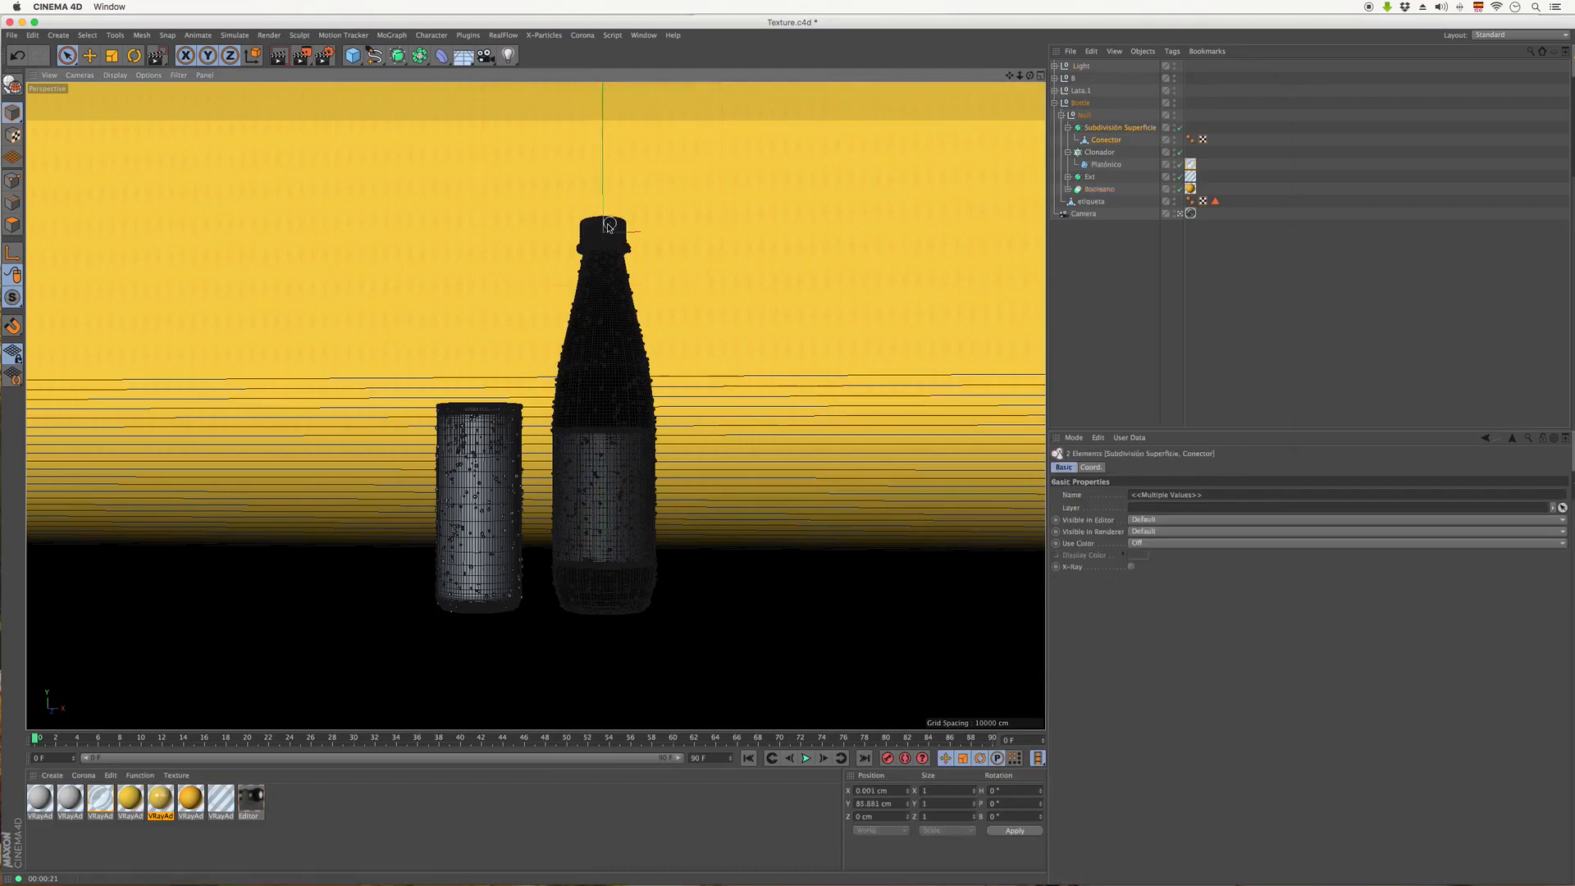
pyautogui.click(1112, 128)
pyautogui.moveTo(161, 796); pyautogui.dragTo(1109, 131)
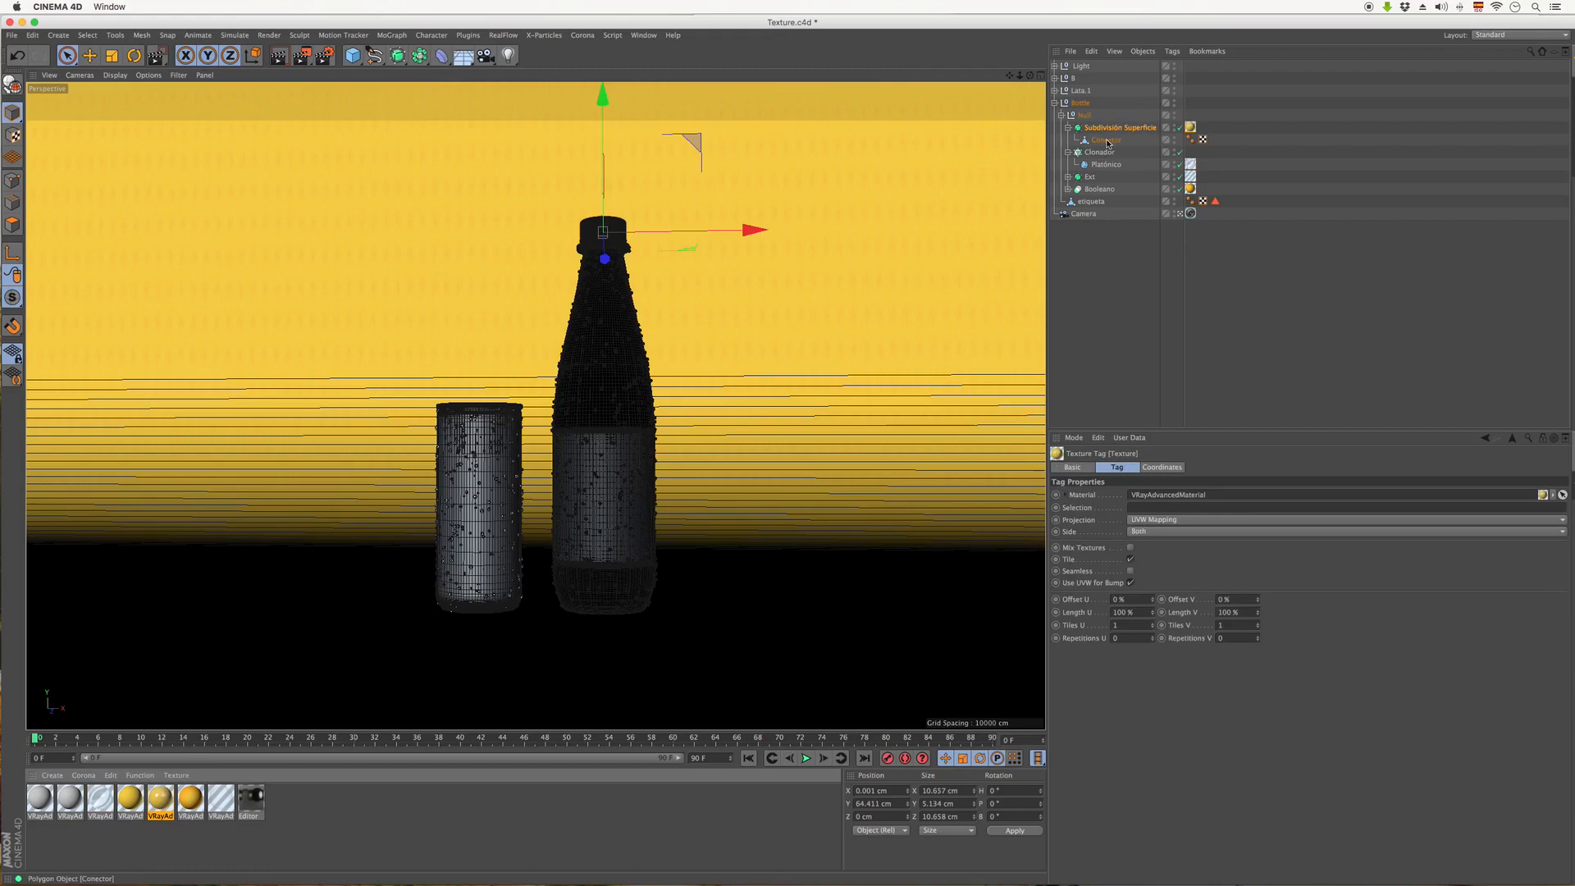
pyautogui.click(1063, 115)
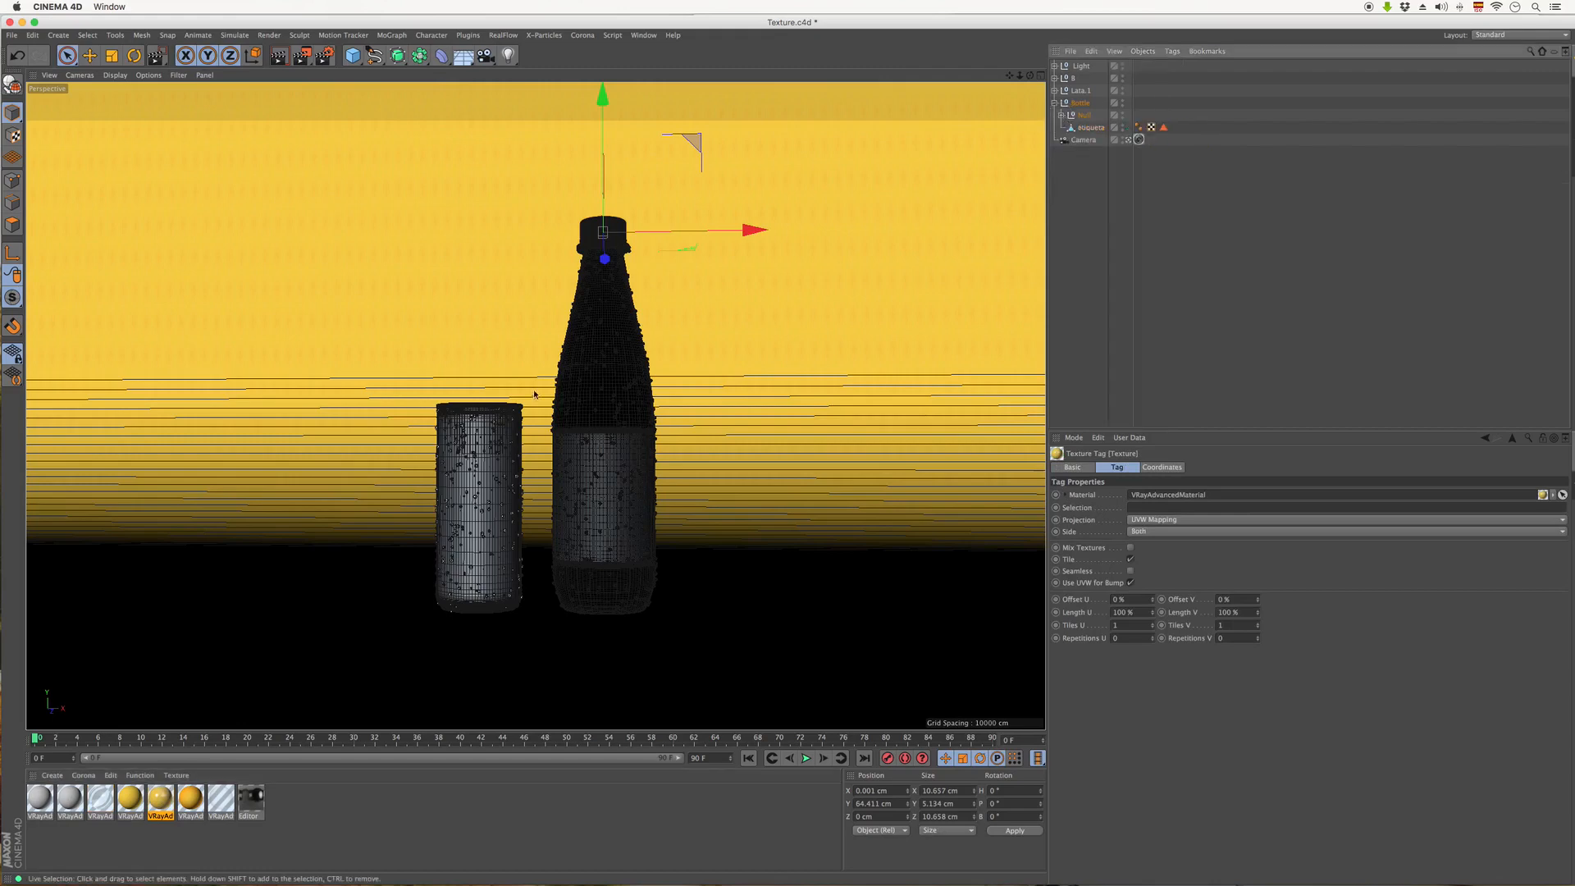
# - Render a region around the bottle cap to check its glossy yellow material
pyautogui.moveTo(300, 61); pyautogui.dragTo(351, 72)
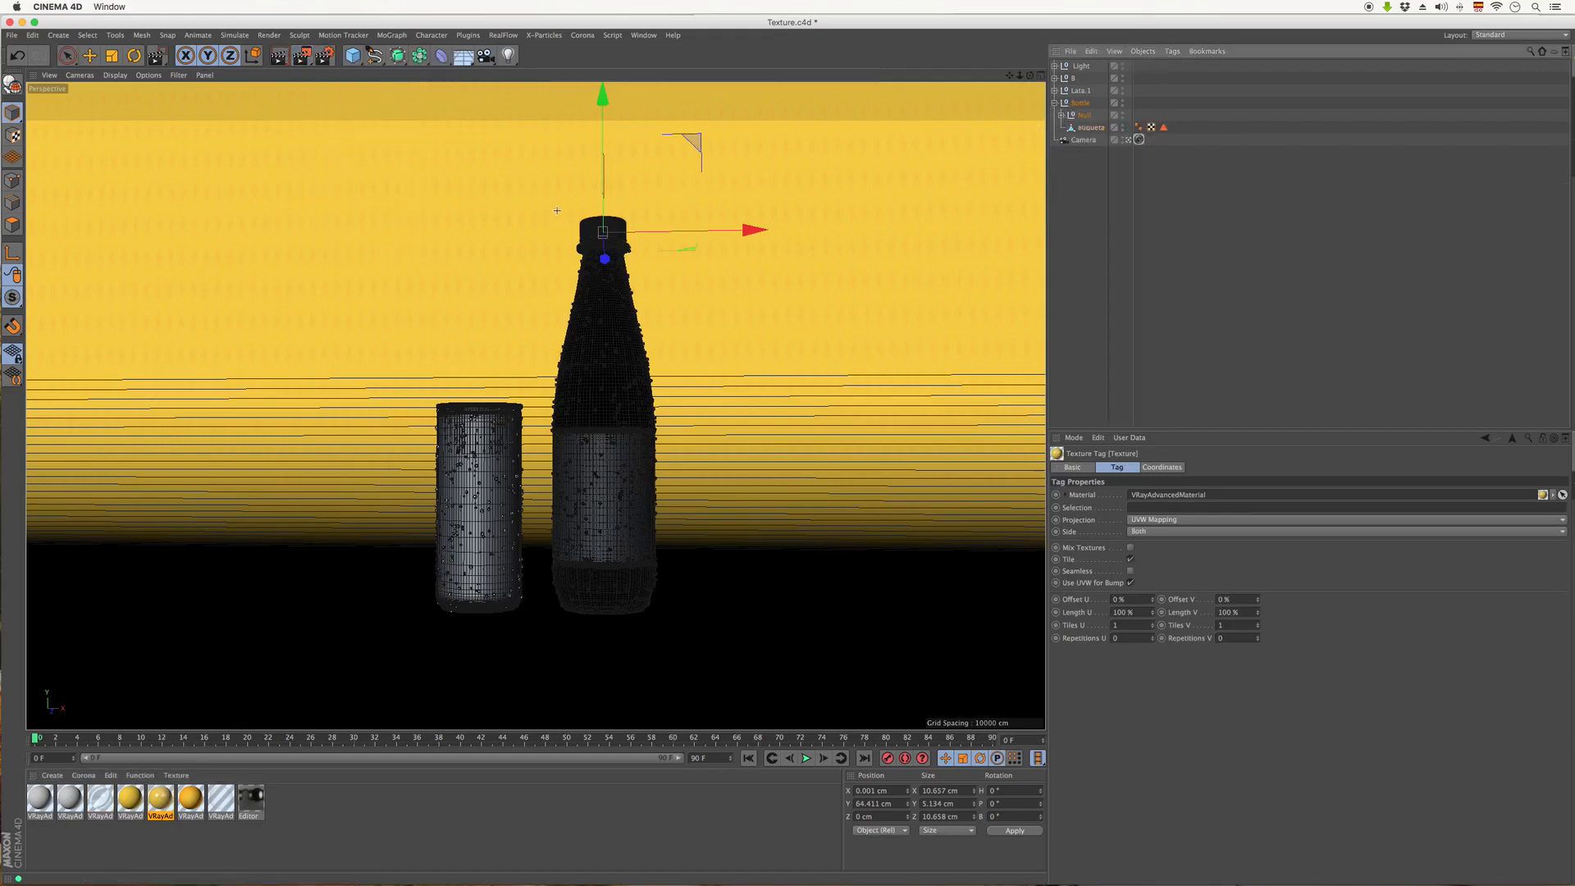
pyautogui.moveTo(558, 193); pyautogui.dragTo(661, 273)
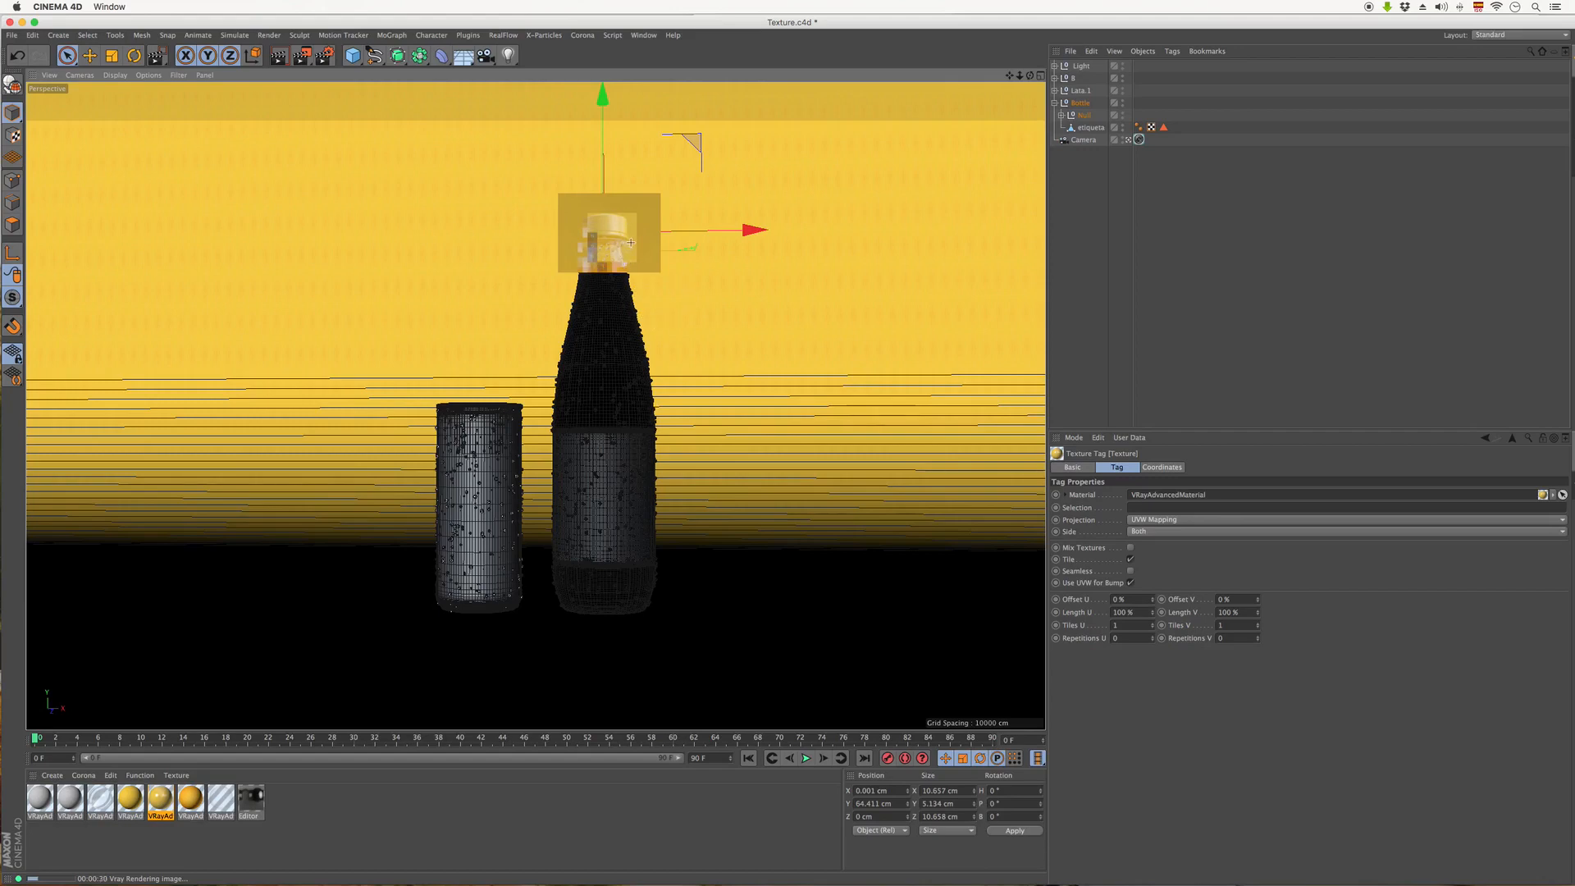
pyautogui.click(301, 830)
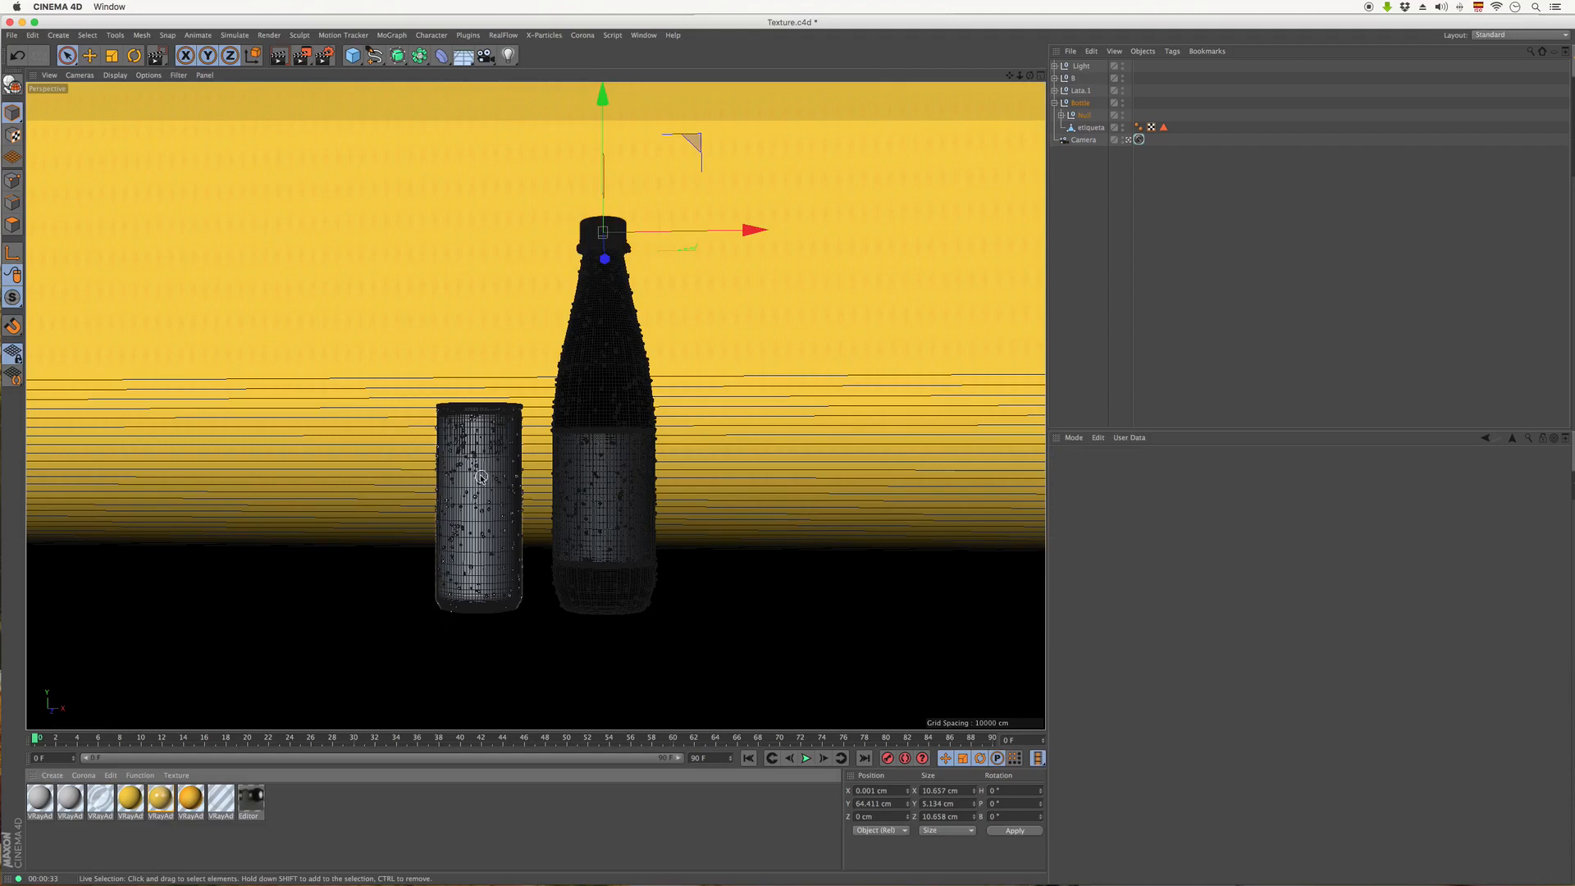
# - Enable Specular Layer 1 on the second grey material and set its Fresnel IOR to 80
pyautogui.doubleClick(70, 797)
pyautogui.moveTo(497, 86); pyautogui.dragTo(895, 84)
pyautogui.click(642, 481)
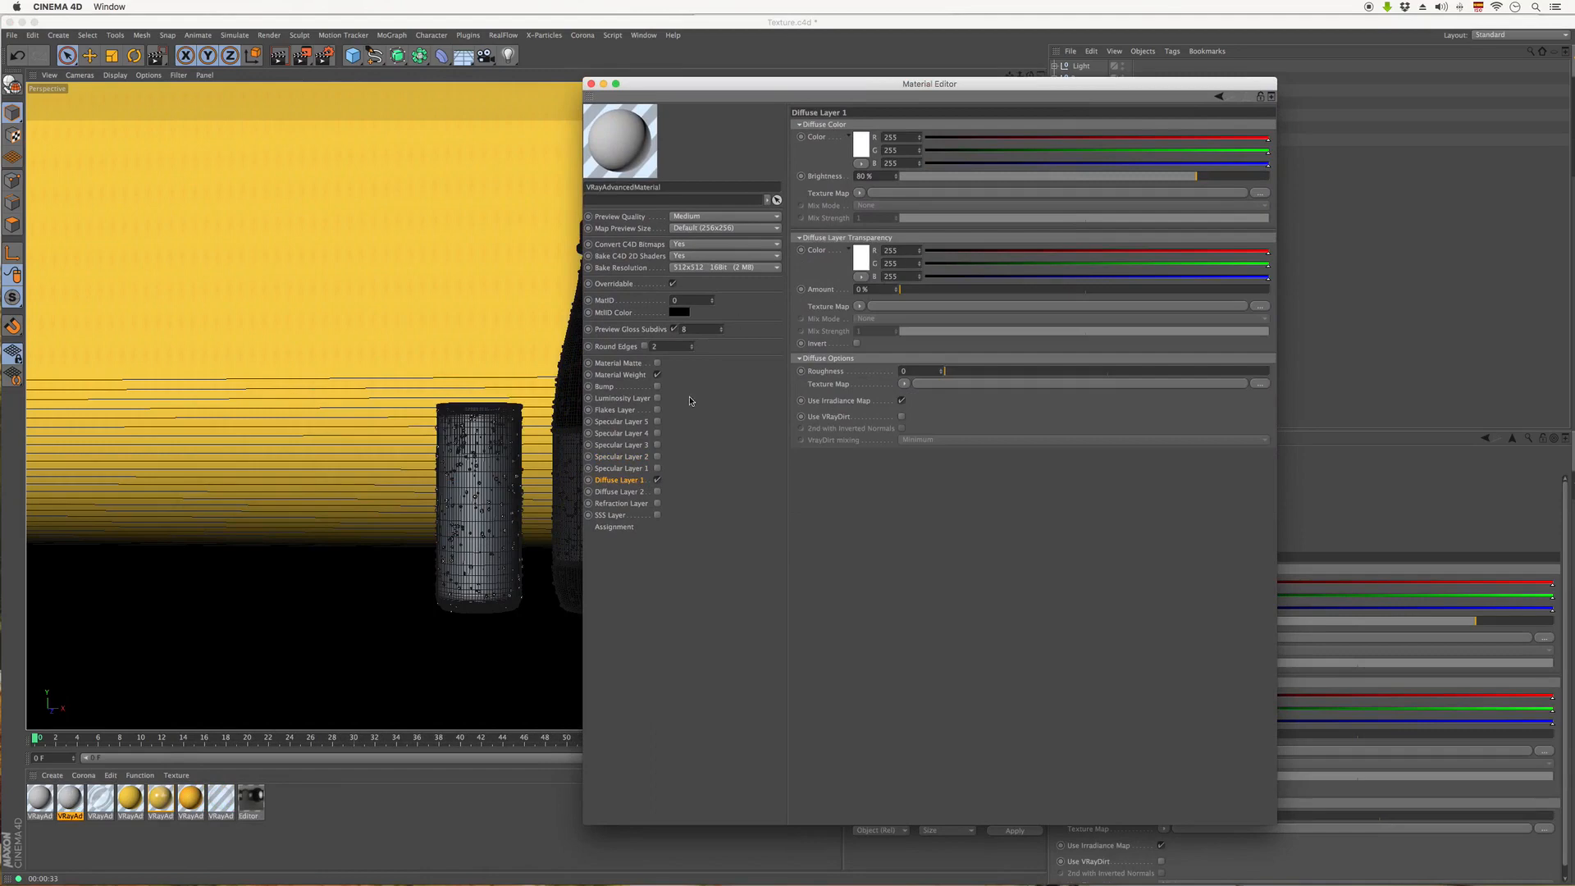
pyautogui.click(657, 469)
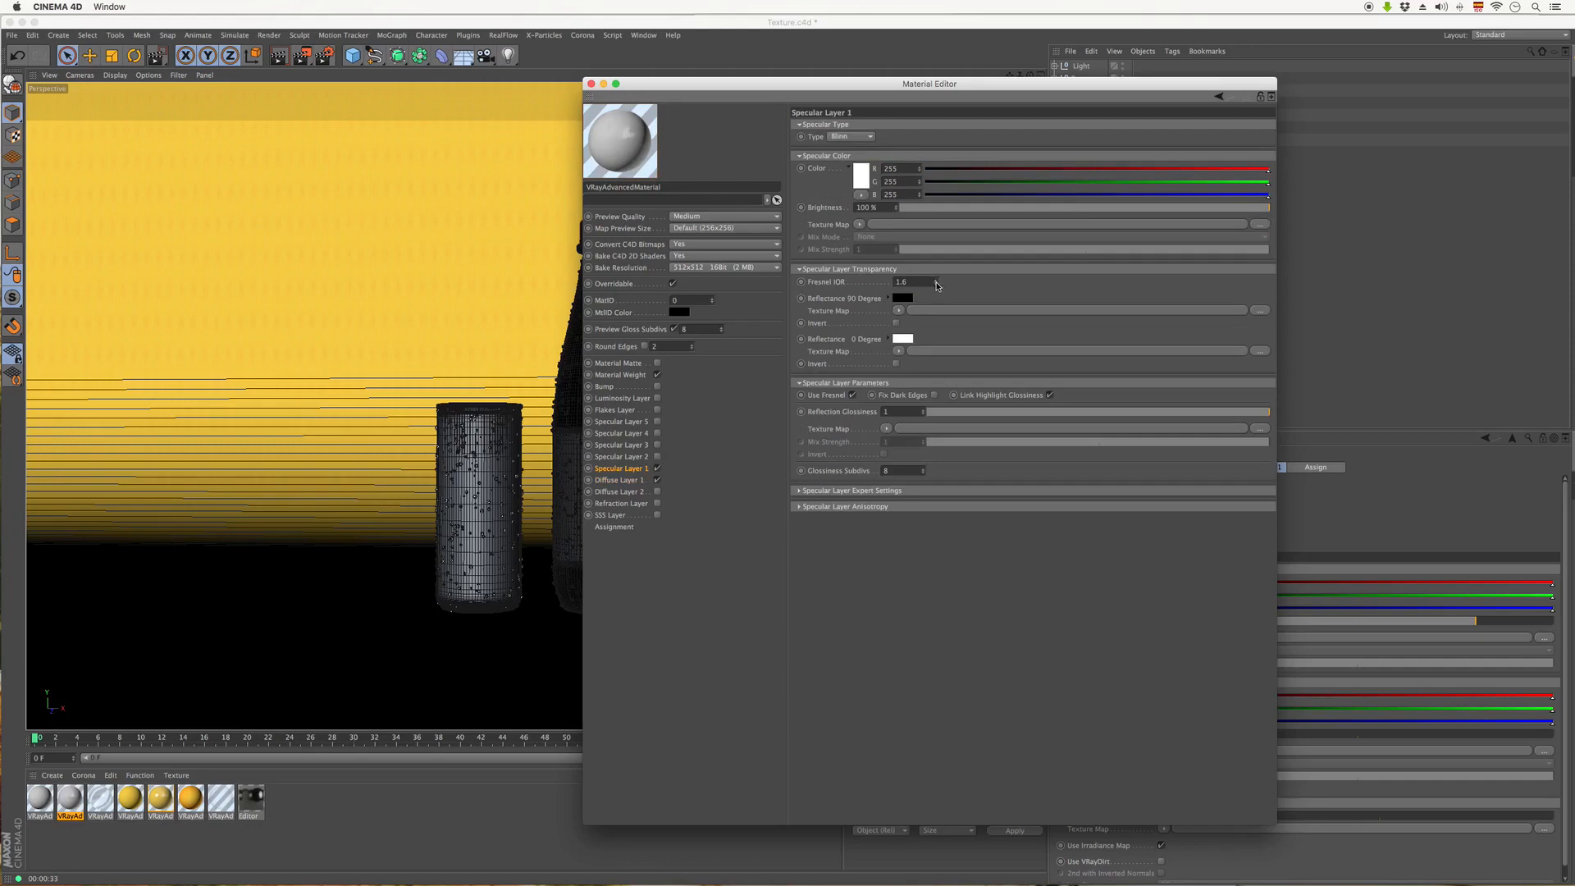
pyautogui.moveTo(940, 285); pyautogui.dragTo(945, 111)
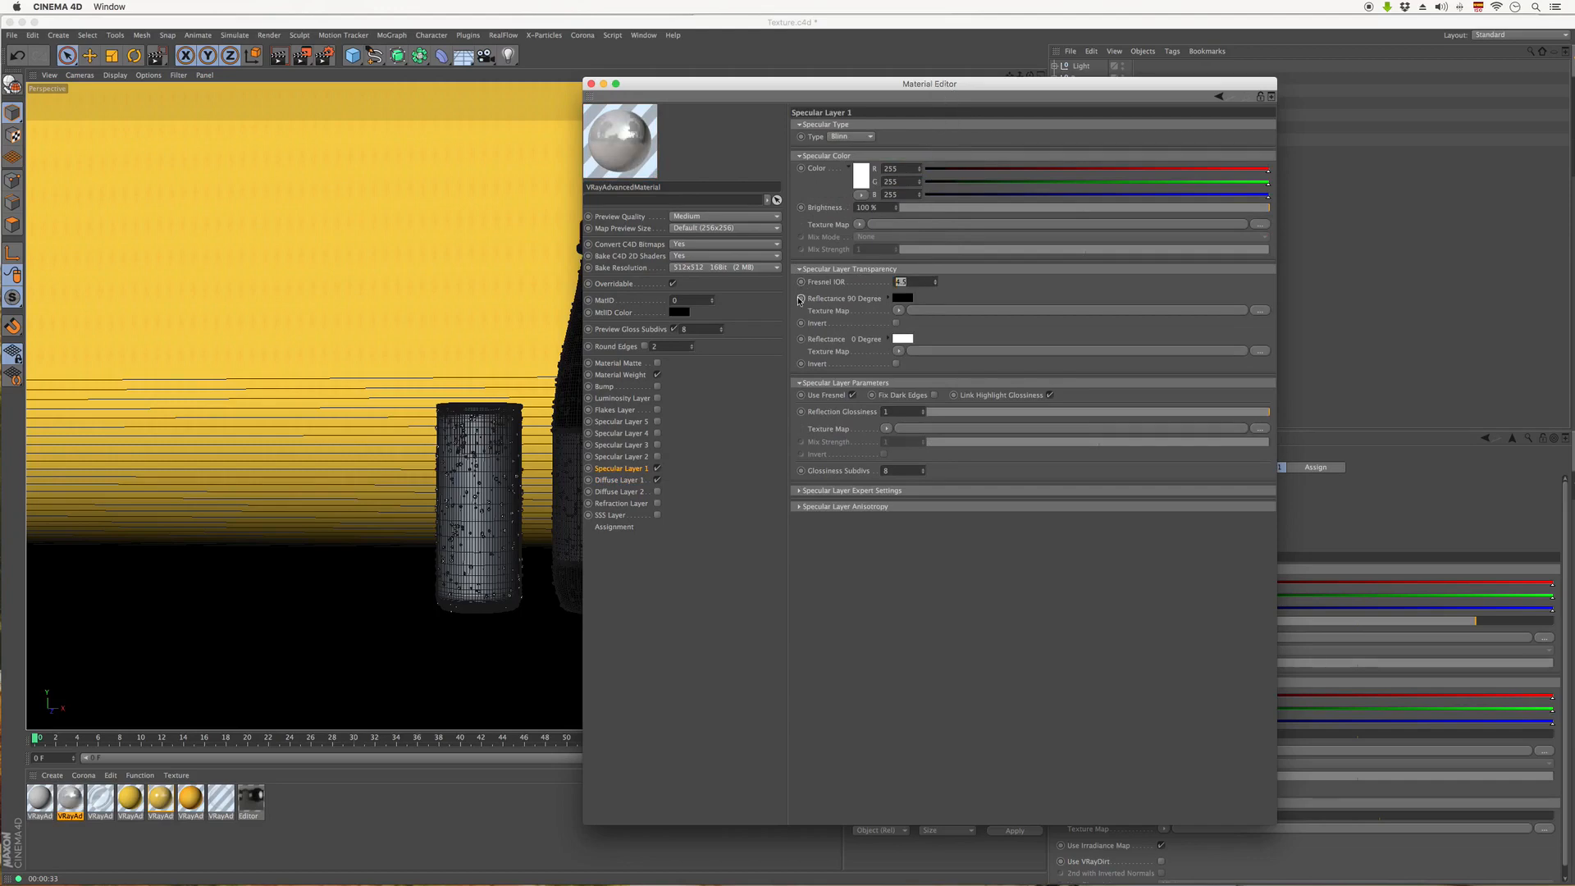
pyautogui.write('80')
pyautogui.press('Return')
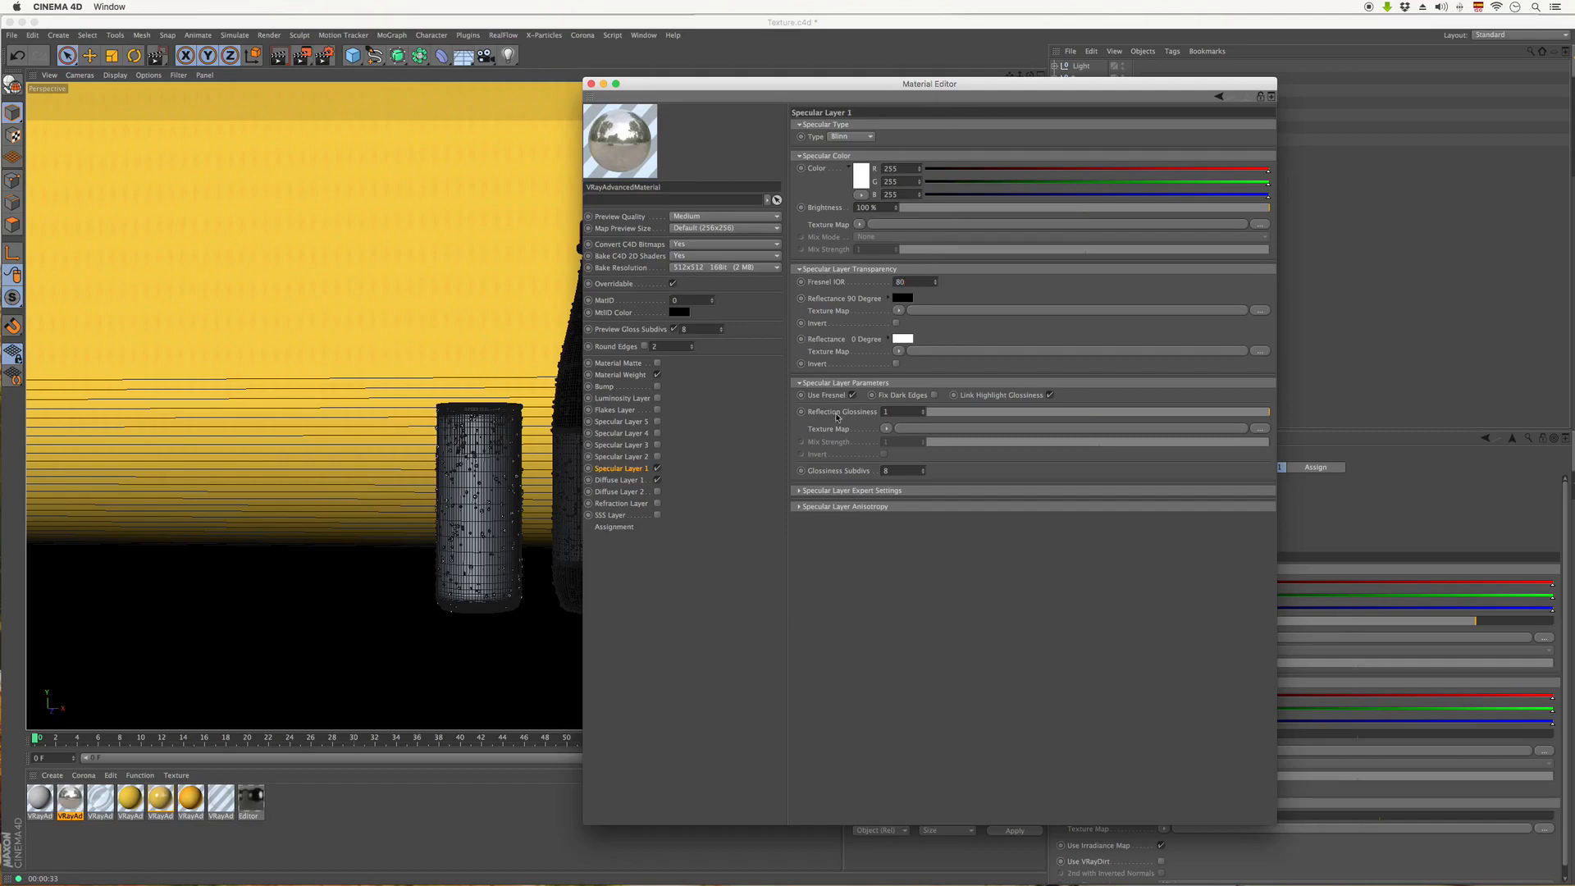
# - Set Specular Layer 1's trace depth to 18 in the expert settings and keep Use Fresnel enabled
pyautogui.click(814, 492)
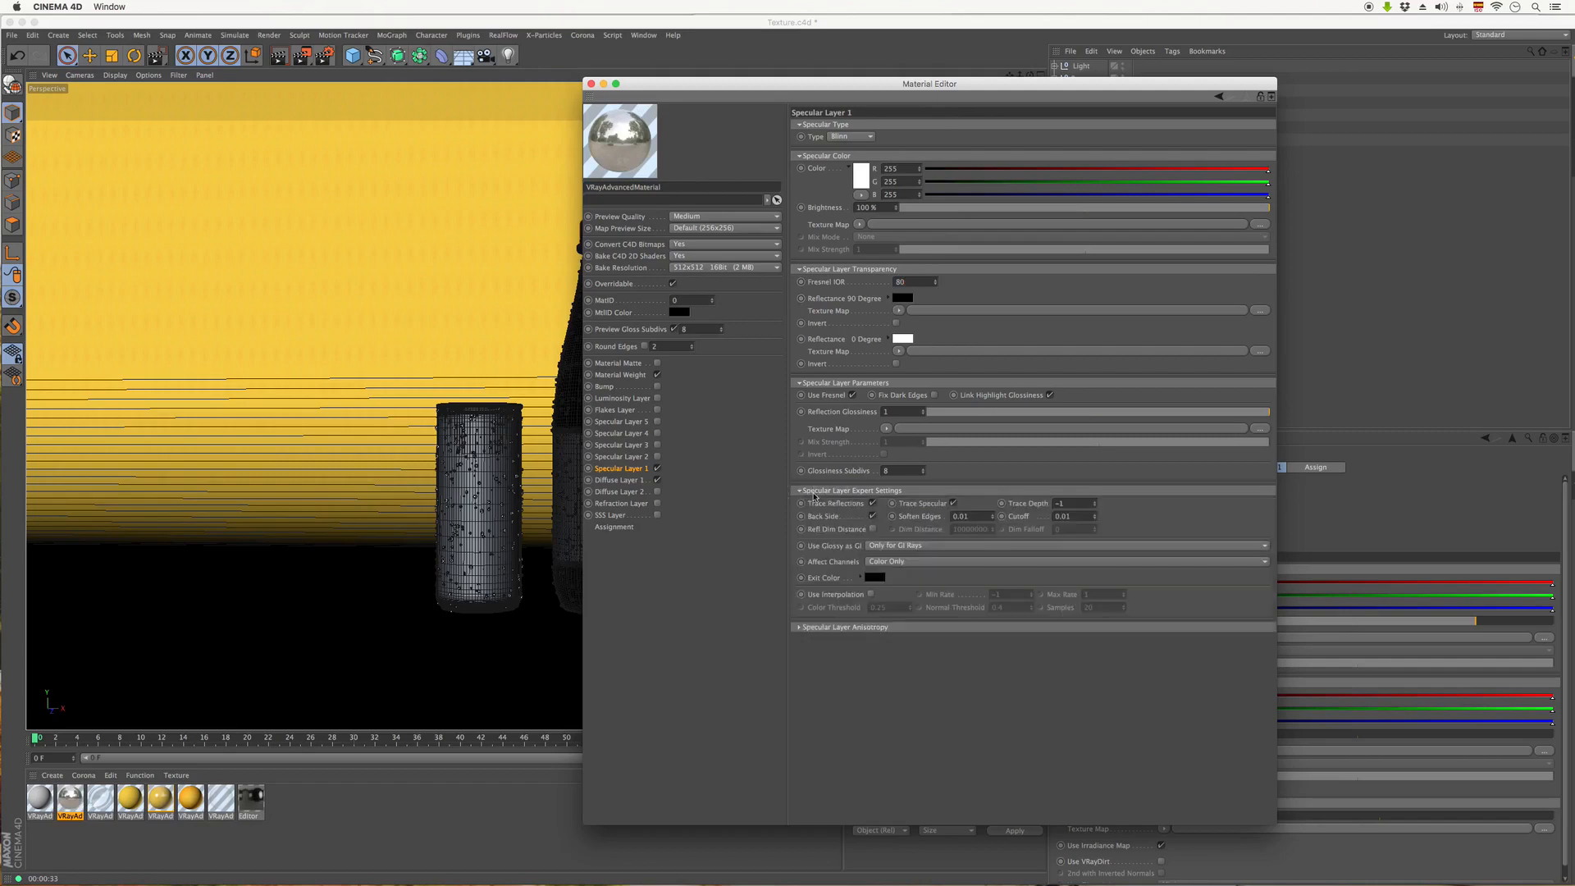
pyautogui.doubleClick(1067, 504)
pyautogui.write('18')
pyautogui.click(852, 394)
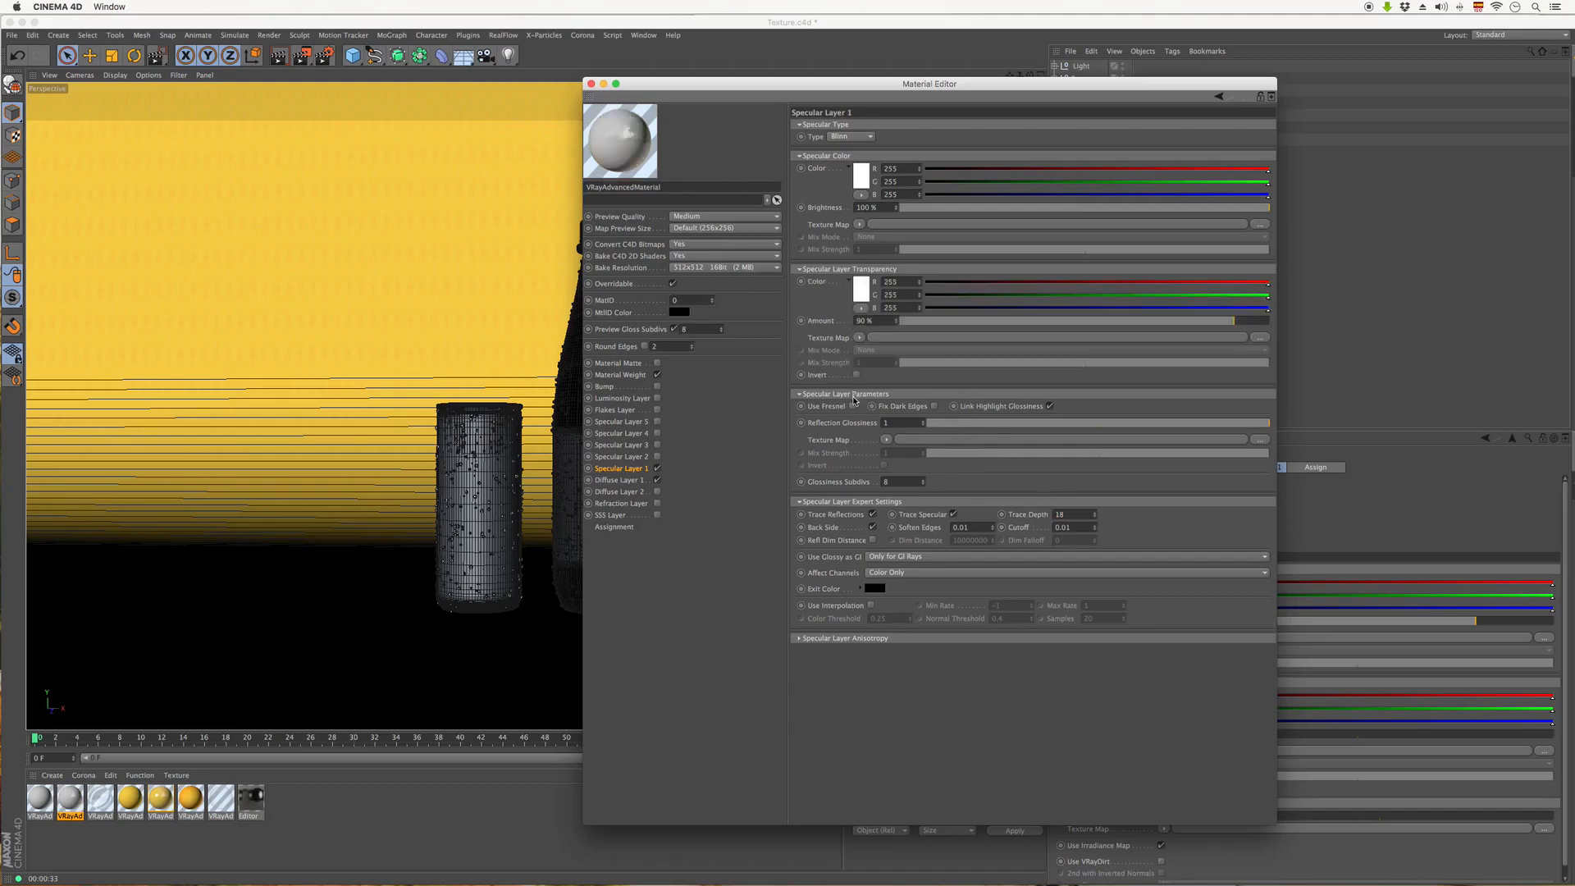
pyautogui.click(853, 407)
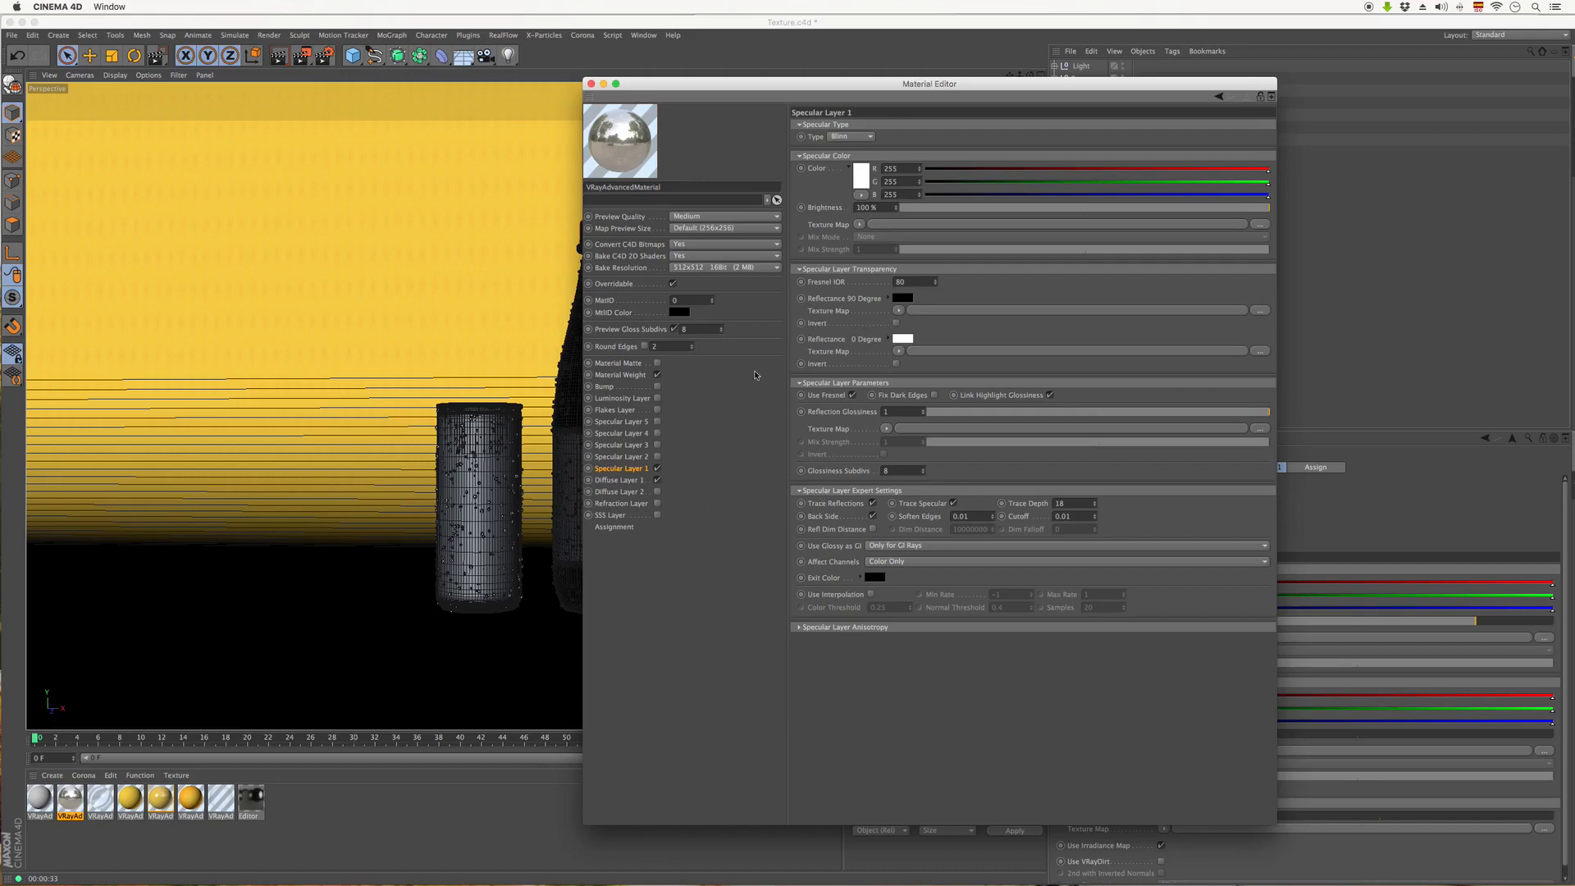
# - Set the metal material's Diffuse Layer 1 colour to black at 100% brightness and close the material editor
pyautogui.click(646, 480)
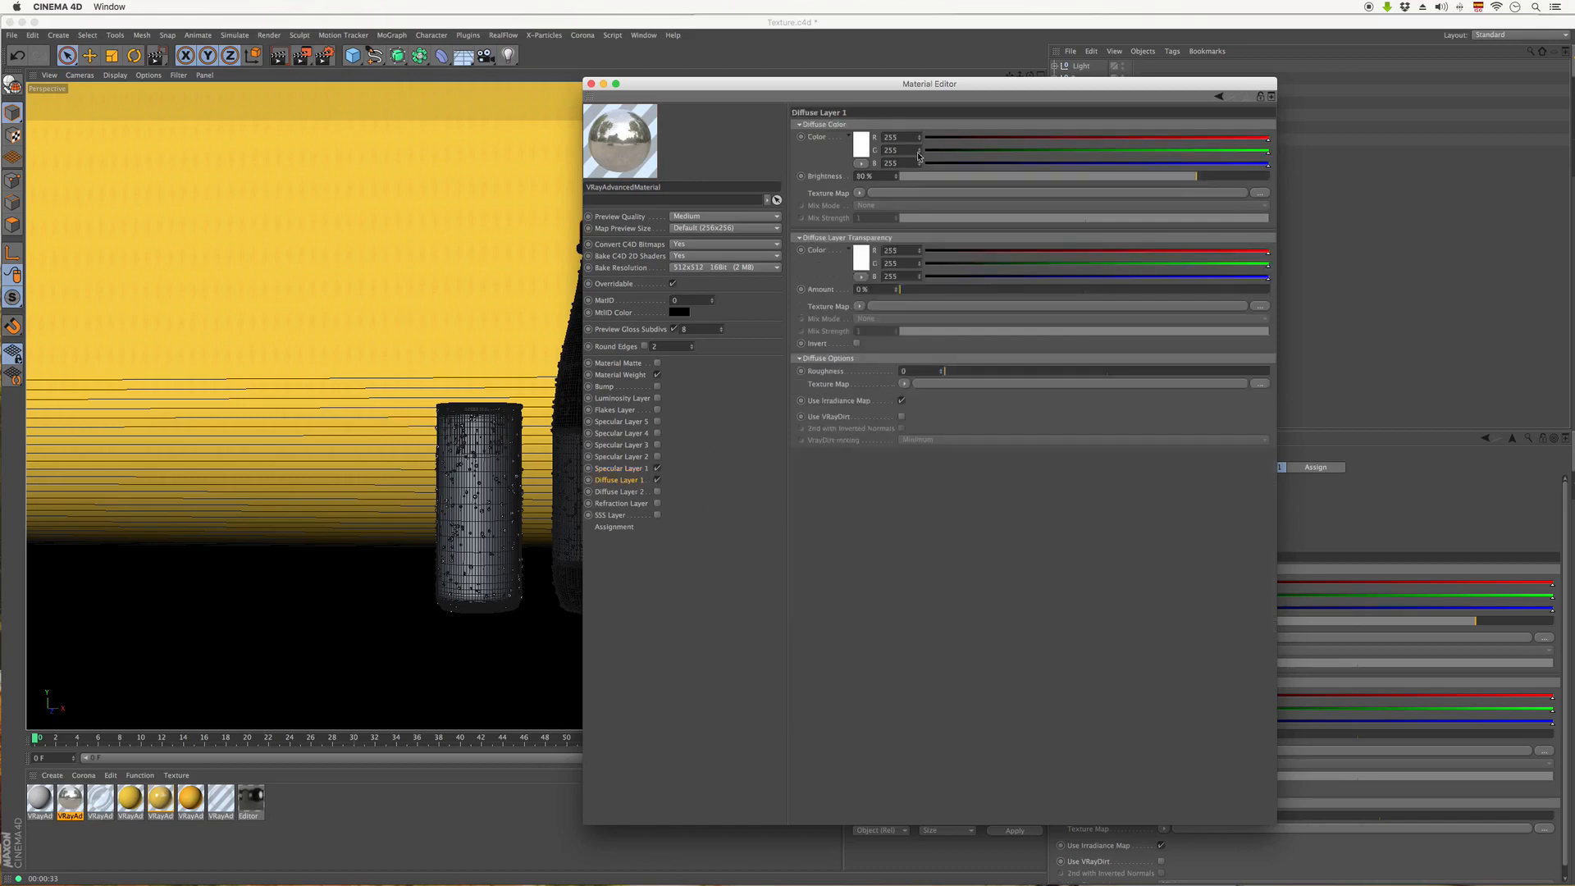
pyautogui.click(860, 145)
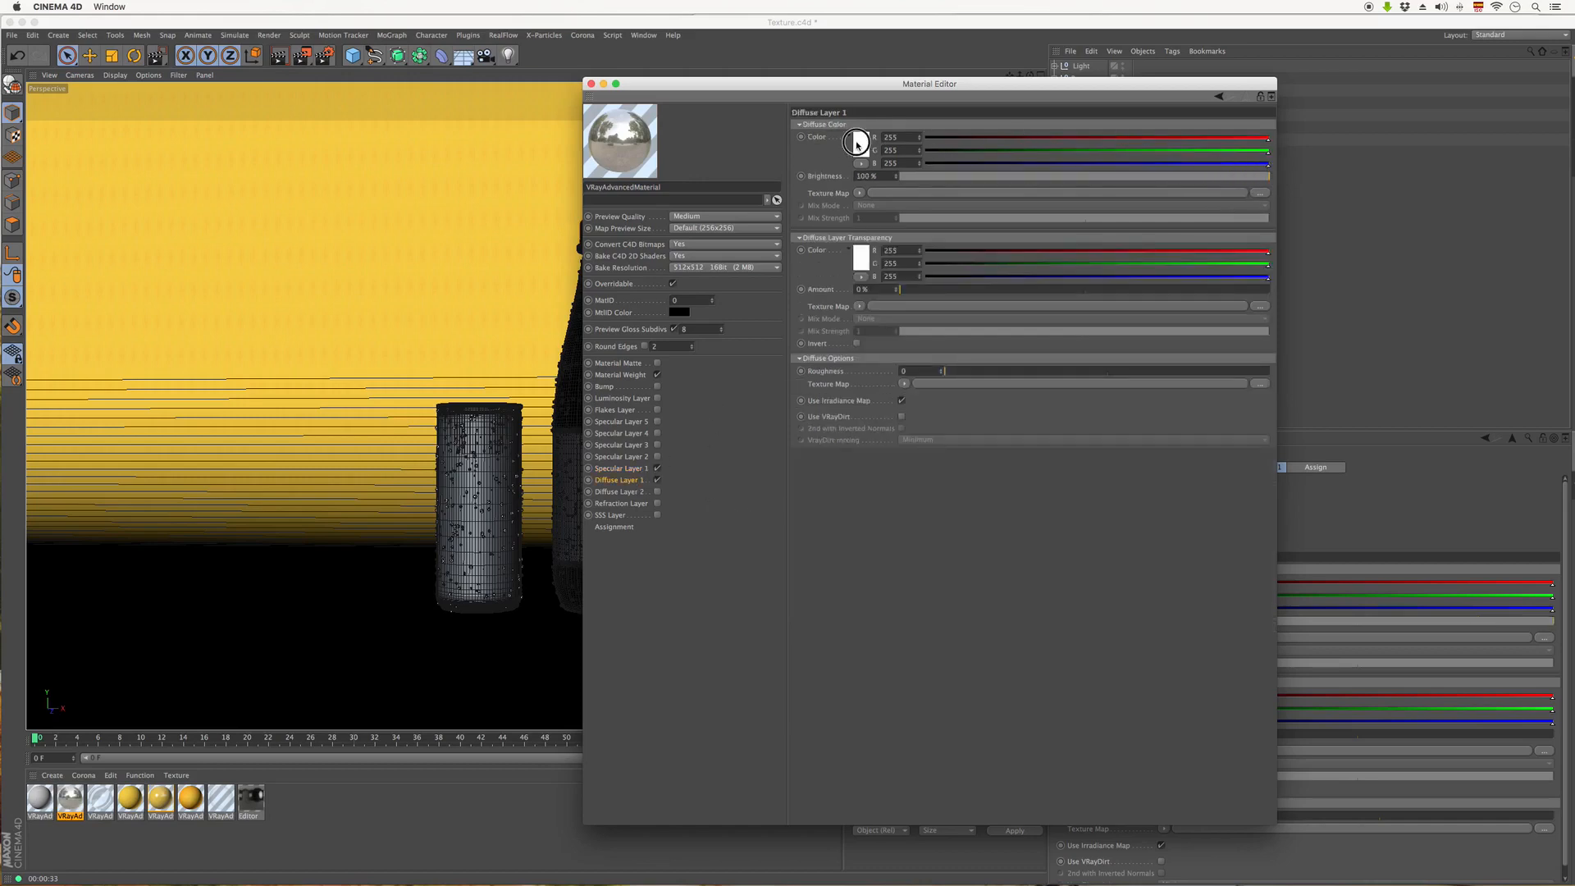
pyautogui.click(792, 173)
pyautogui.click(878, 194)
pyautogui.click(591, 84)
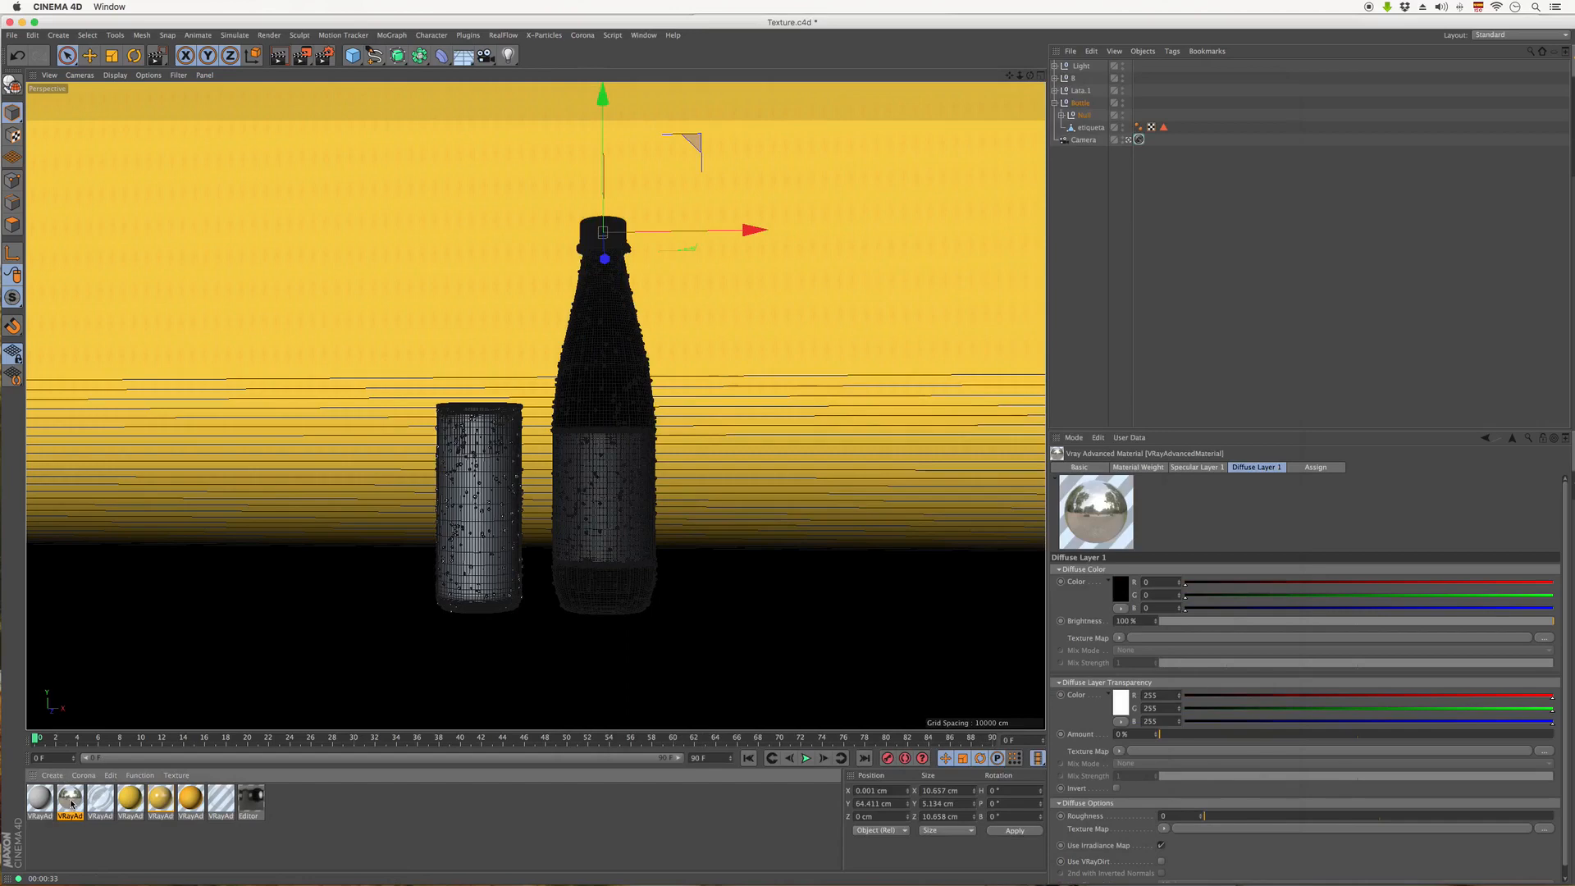
# - Apply the reflective metal material to the can and render a region around its upper part
pyautogui.moveTo(71, 804)
pyautogui.mouseDown()
pyautogui.moveTo(439, 547)
pyautogui.moveTo(491, 478)
pyautogui.mouseUp()
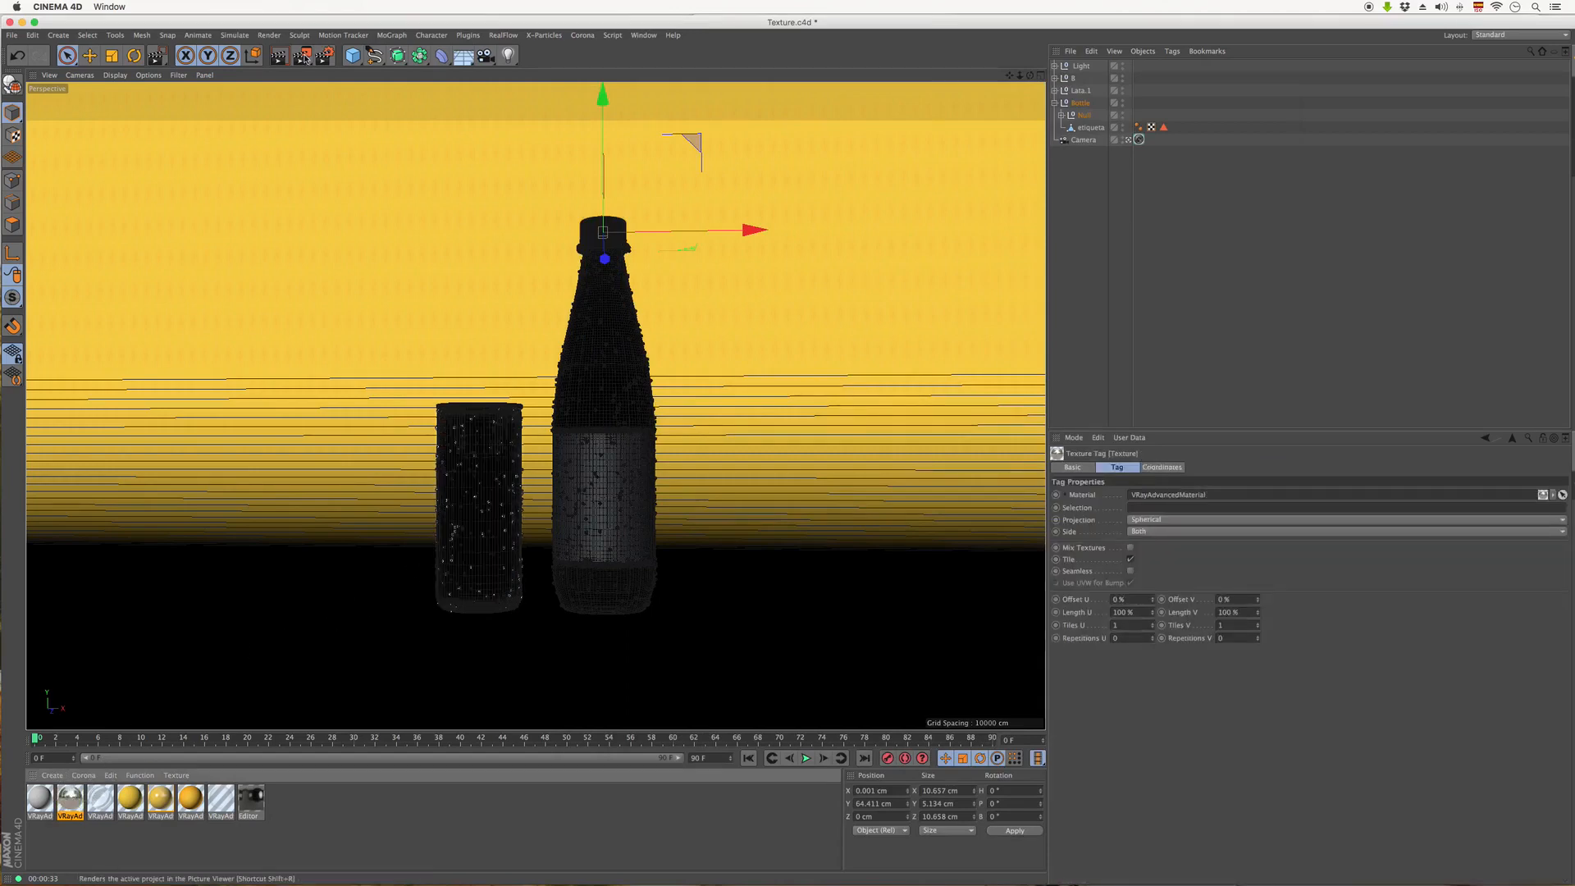
pyautogui.moveTo(305, 58); pyautogui.dragTo(343, 73)
pyautogui.moveTo(410, 384); pyautogui.dragTo(554, 533)
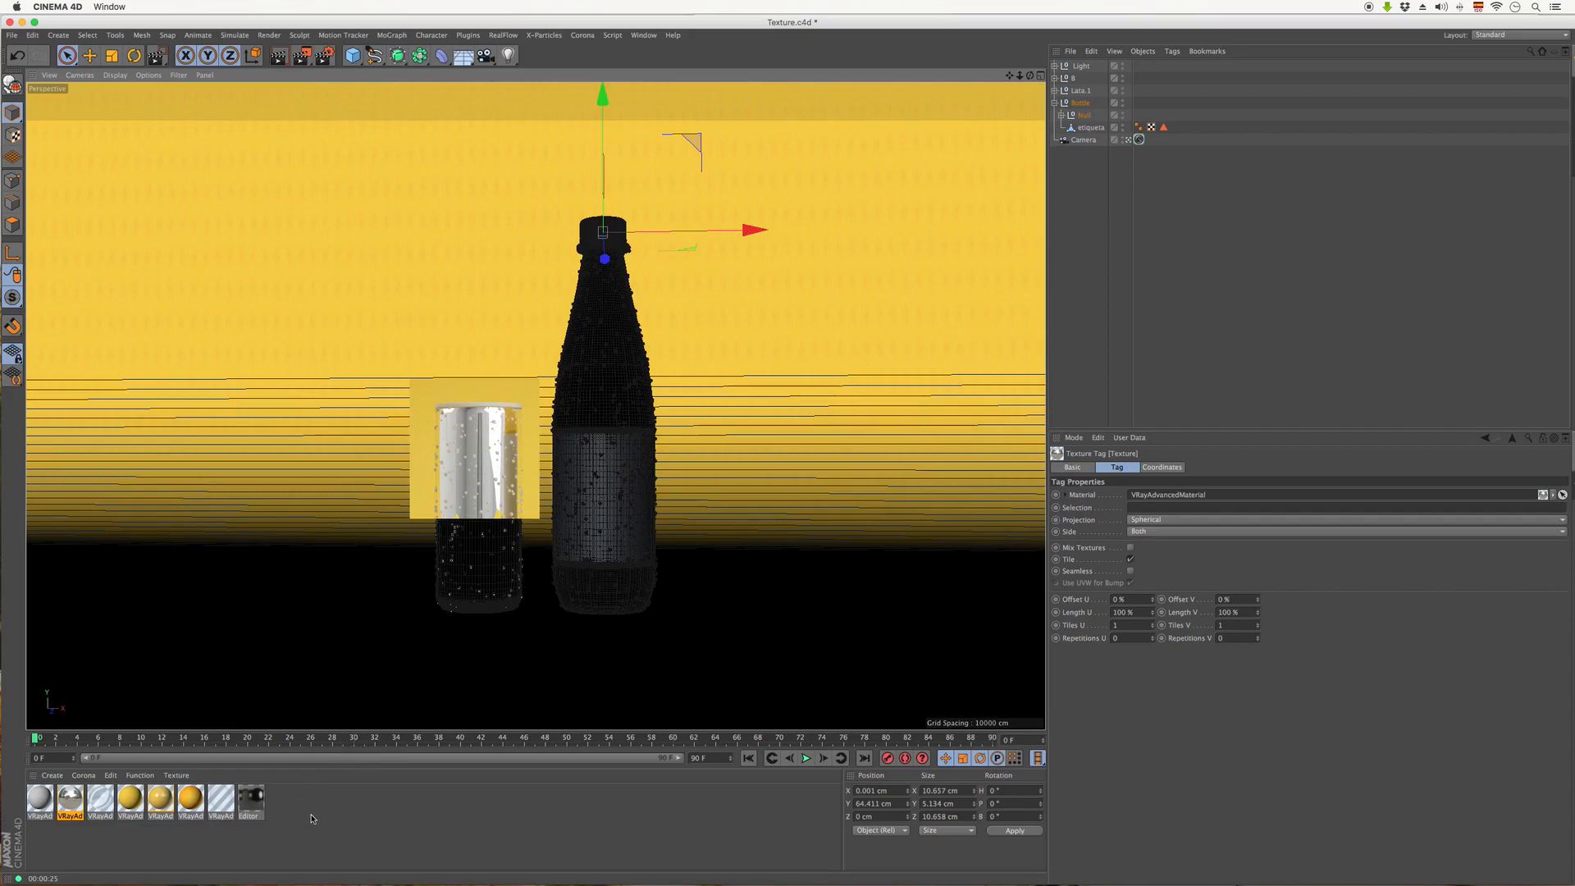
pyautogui.click(361, 800)
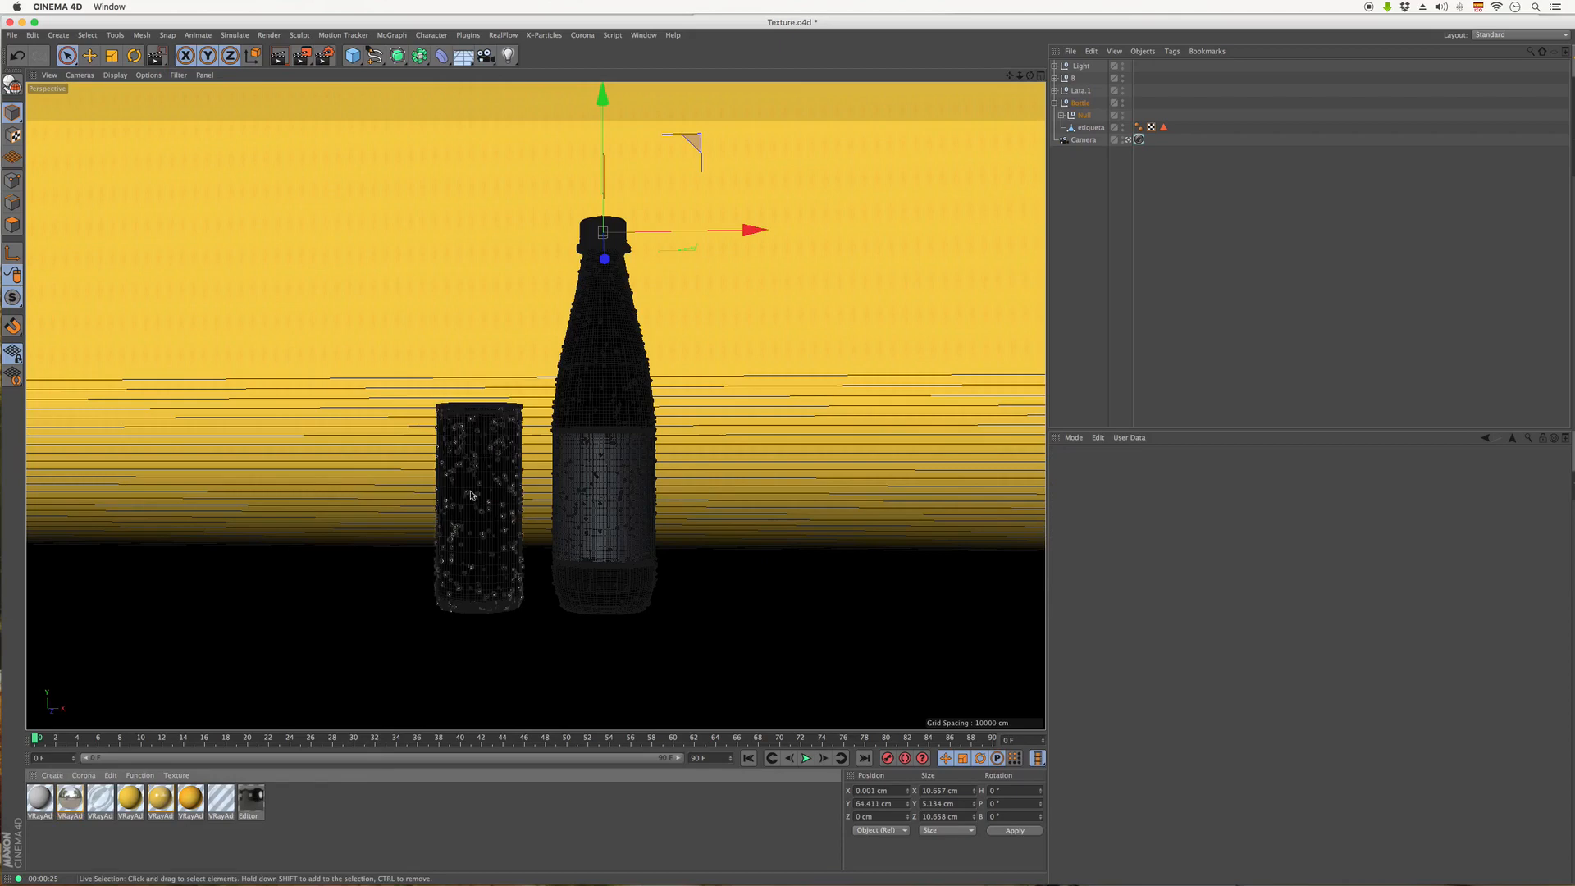
# - Select the bottle's etiqueta object and open its Selección de Polígonos selection tag in polygon mode
pyautogui.click(1090, 128)
pyautogui.click(1155, 159)
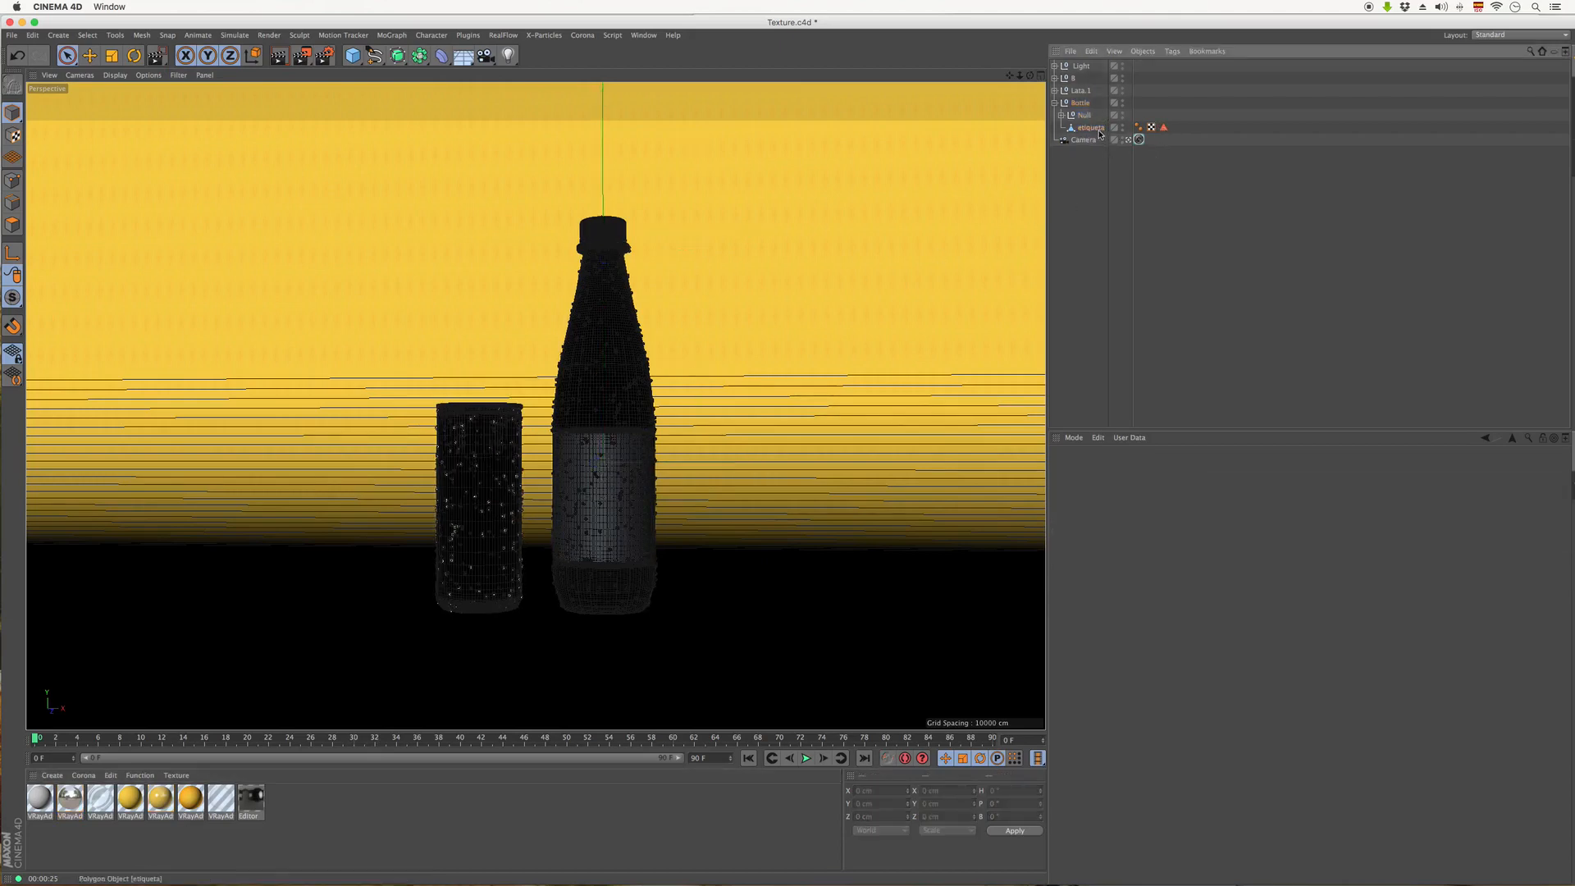
pyautogui.click(1096, 130)
pyautogui.click(140, 35)
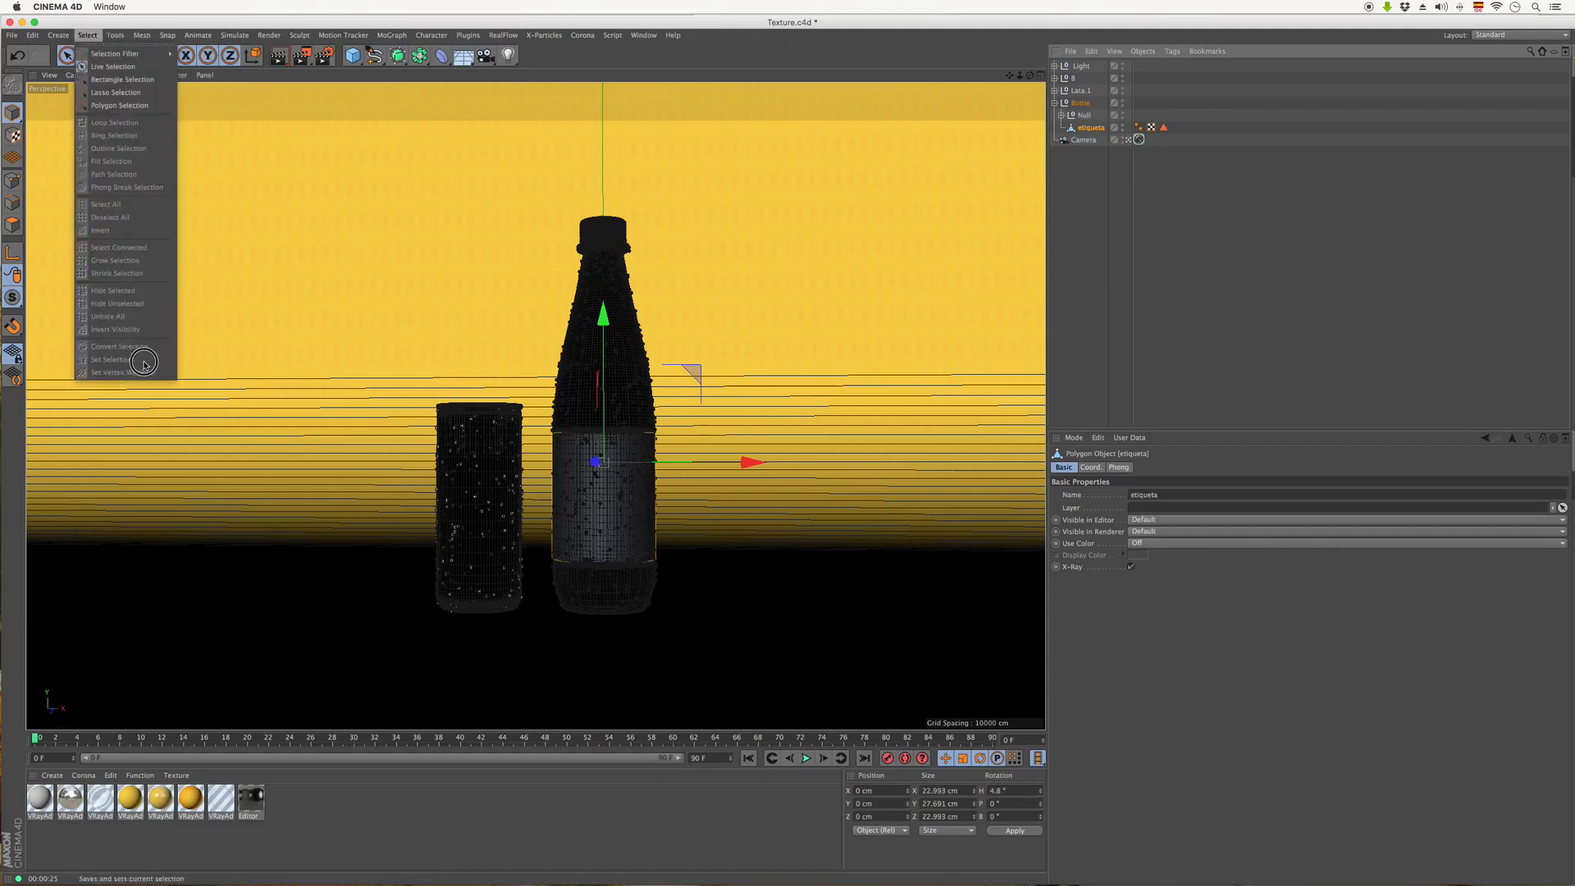
pyautogui.click(152, 359)
pyautogui.click(1164, 128)
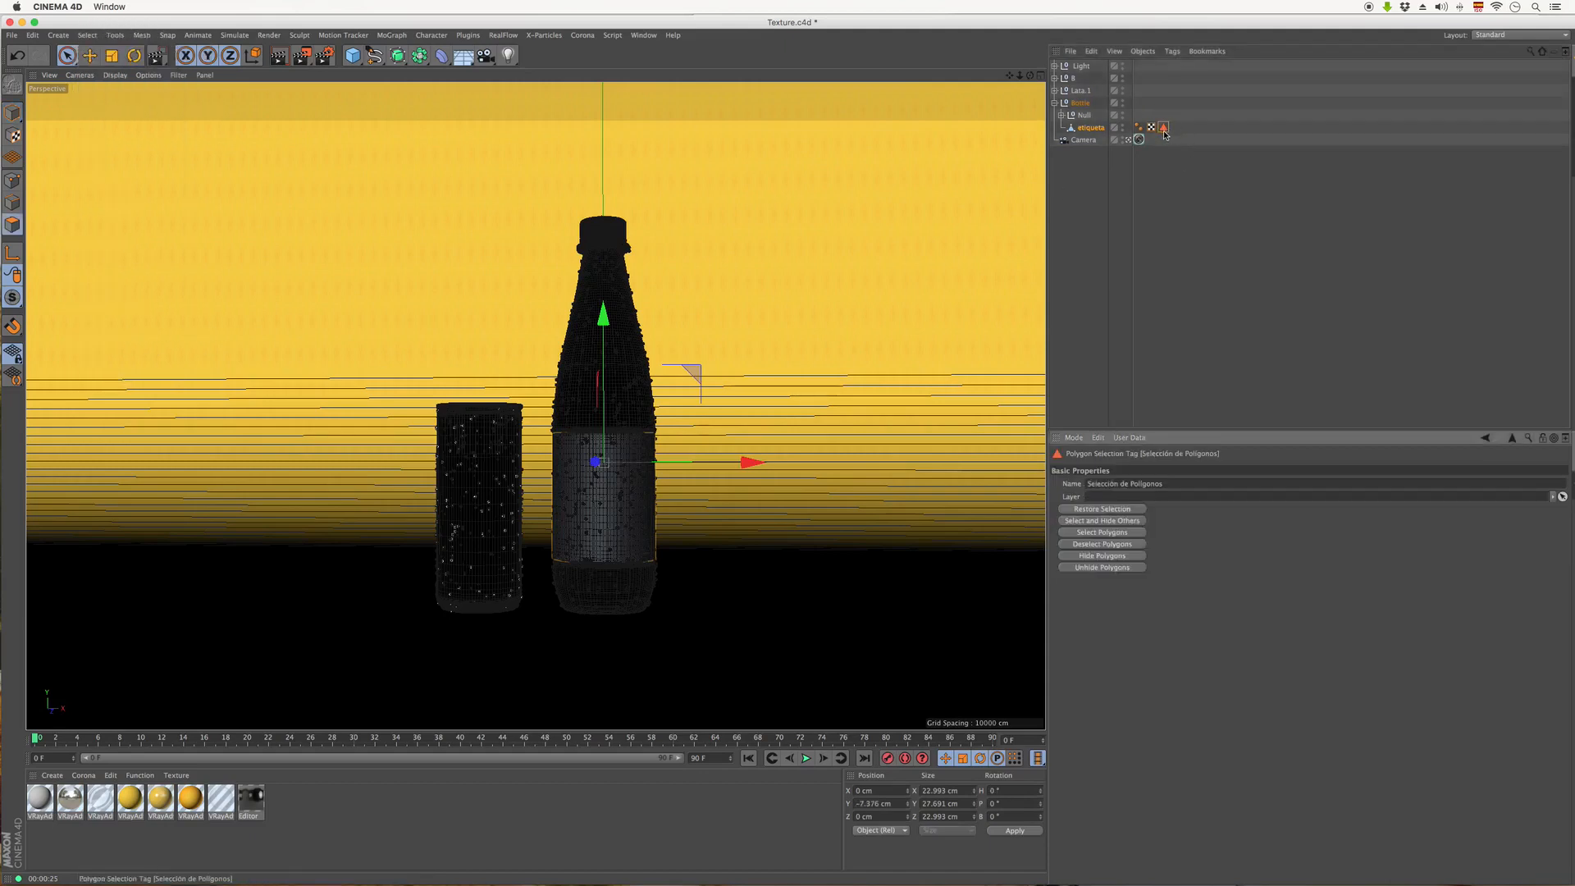
# - Load Etiqueta lata -01.png as the grey V-Ray material's Diffuse Layer 1 texture map, declining a copy at the project location
pyautogui.click(73, 847)
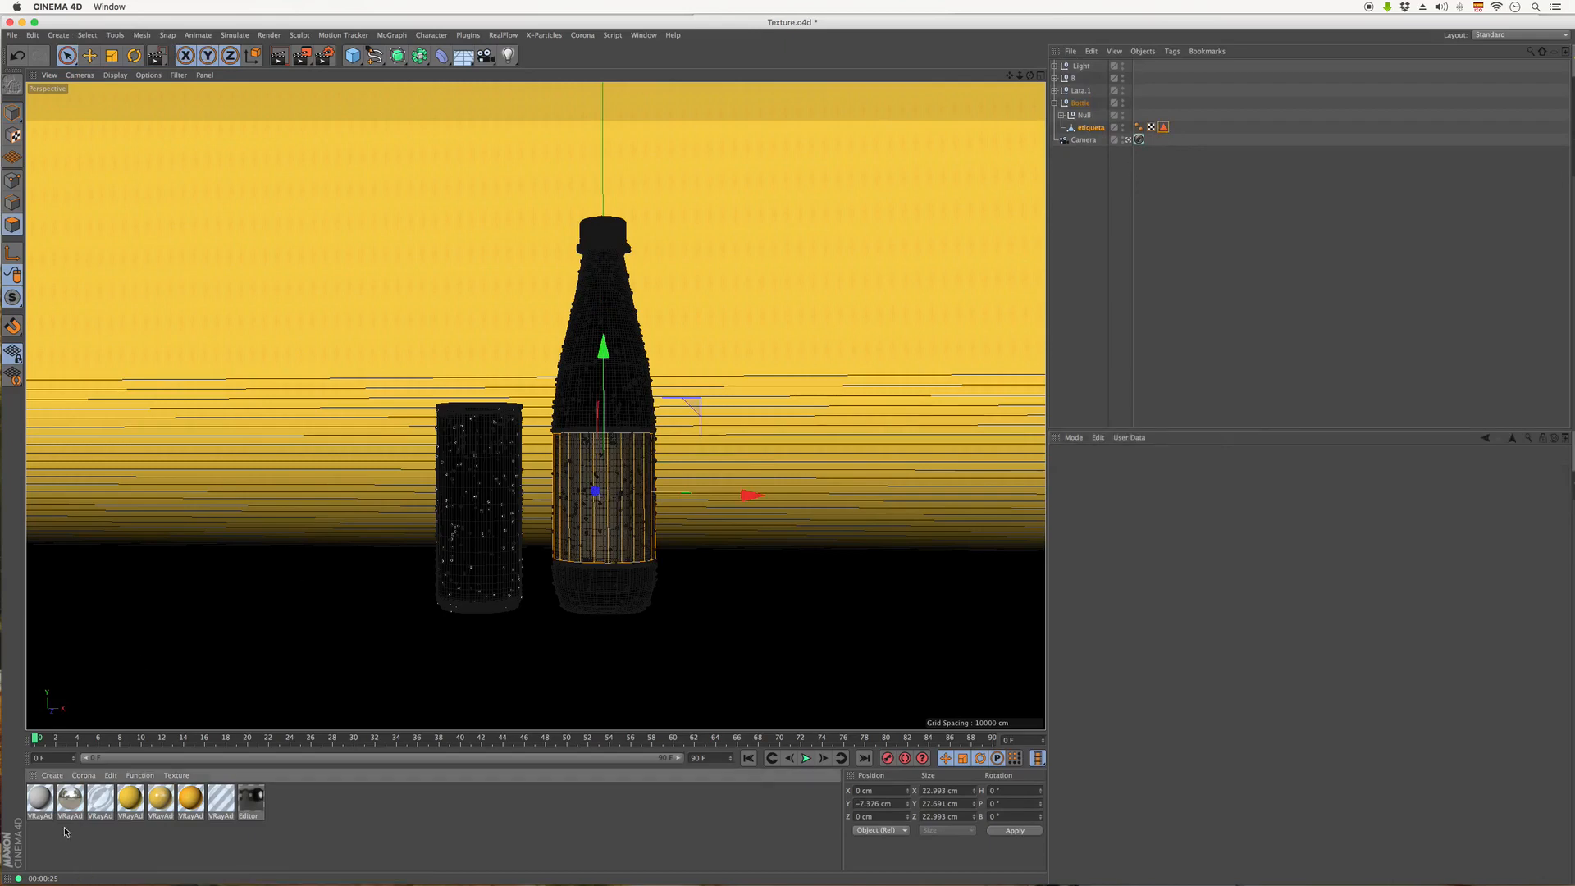
pyautogui.doubleClick(39, 798)
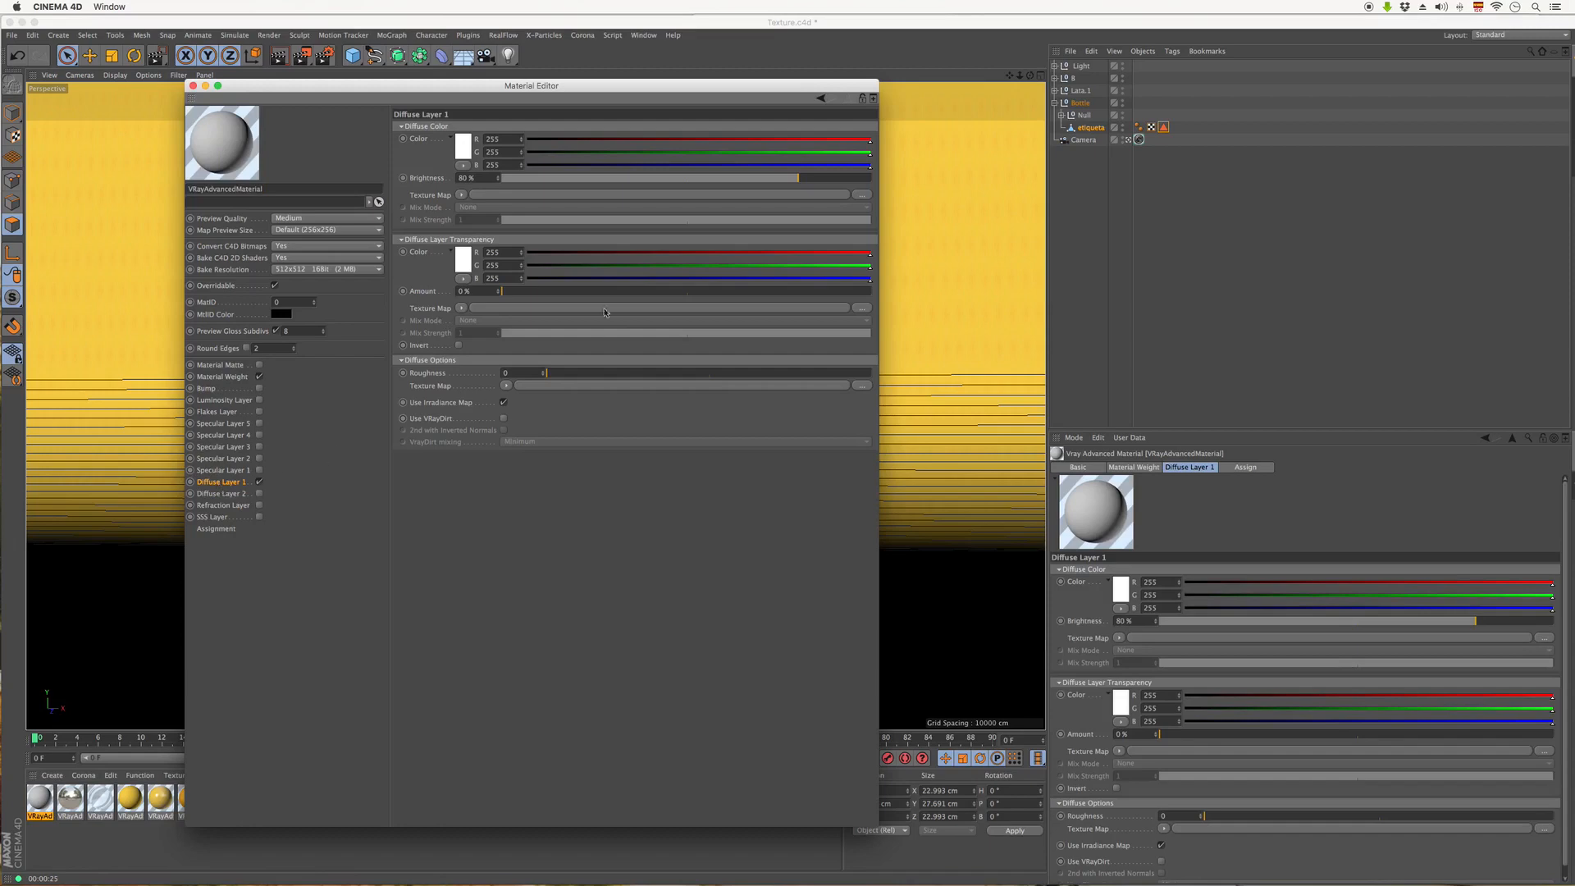
pyautogui.click(861, 195)
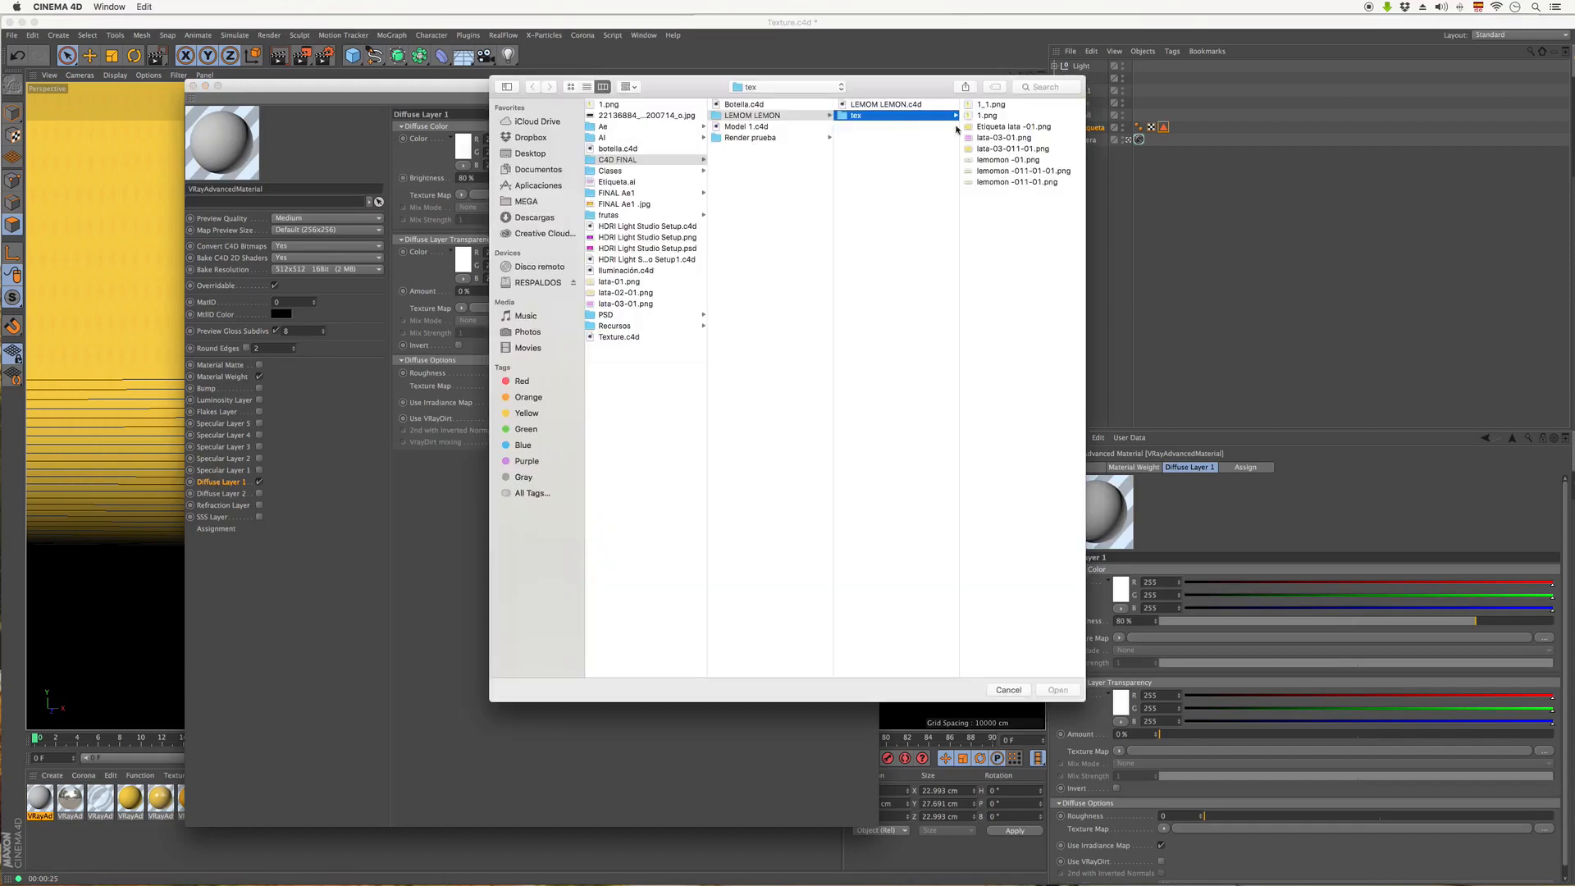
pyautogui.click(569, 86)
pyautogui.click(720, 127)
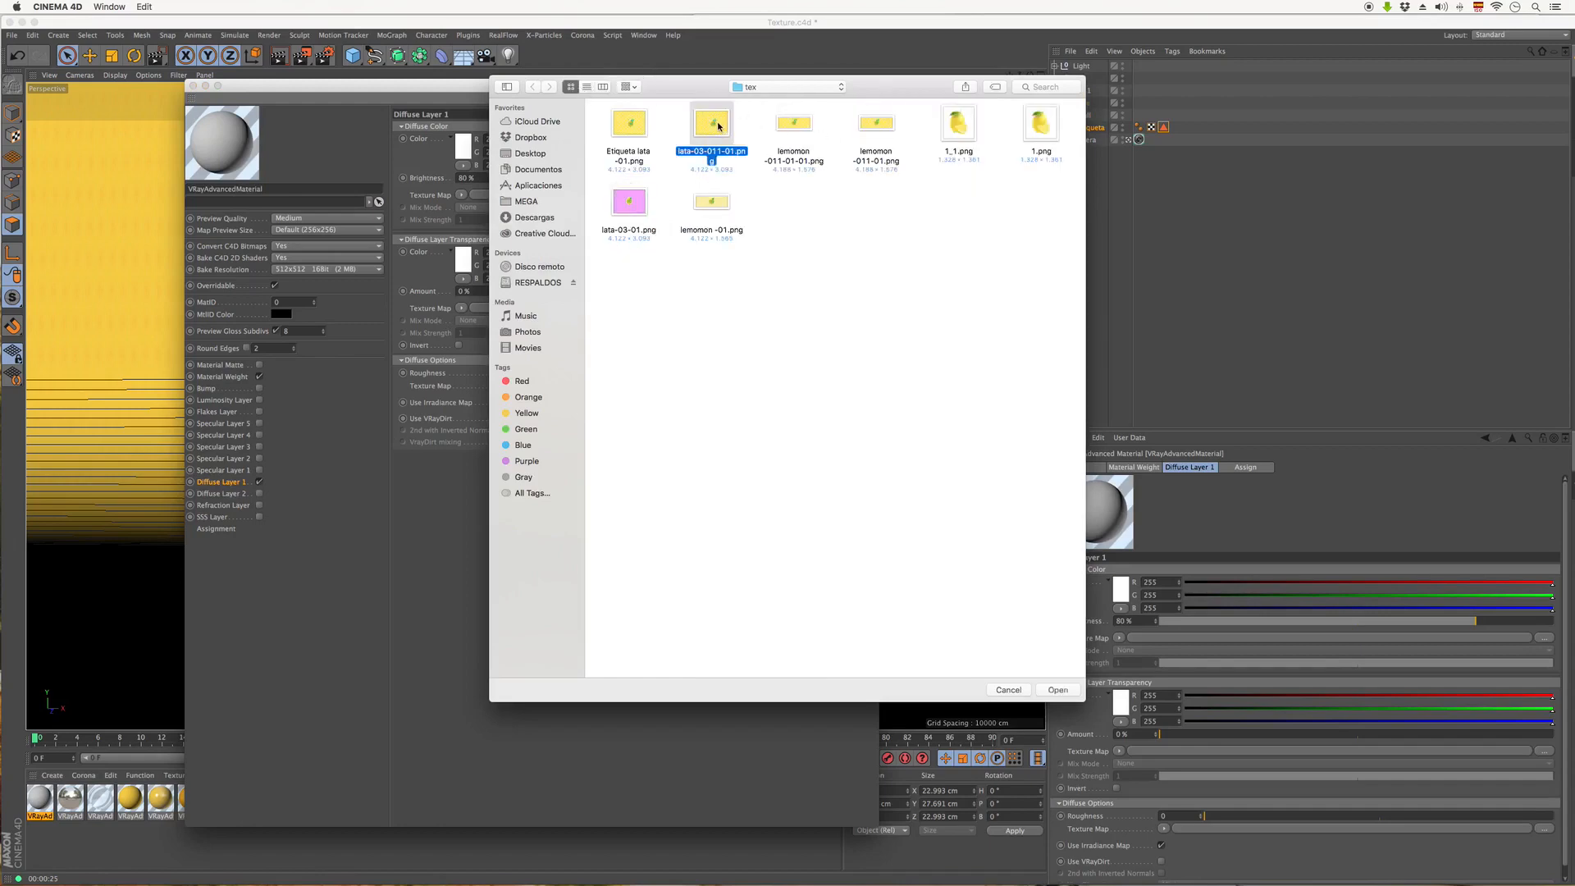
pyautogui.click(632, 121)
pyautogui.press('space')
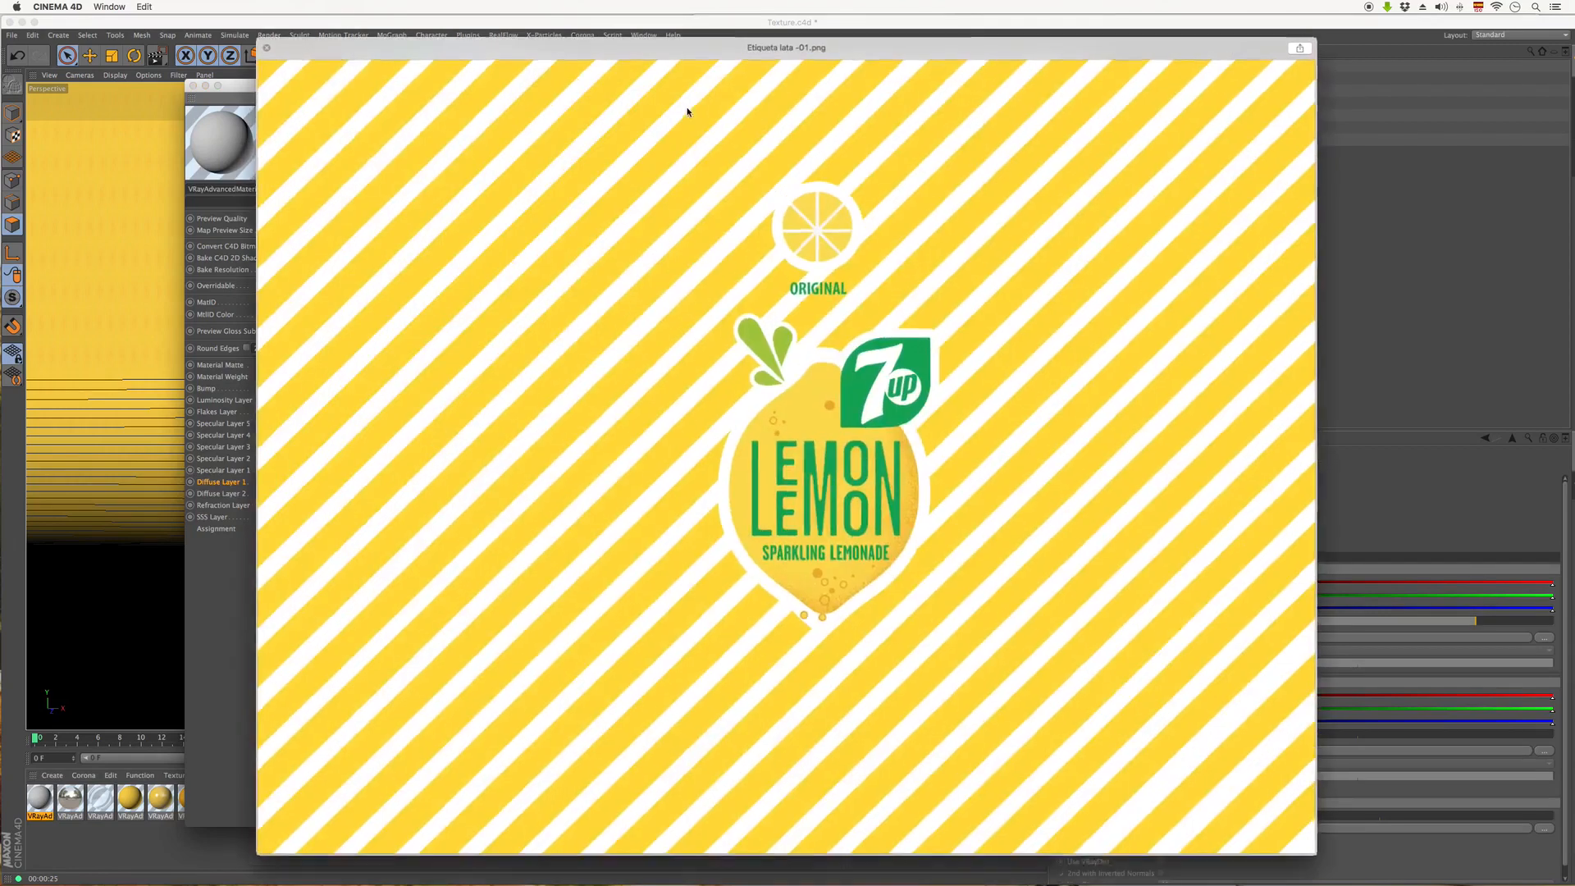
pyautogui.press('space')
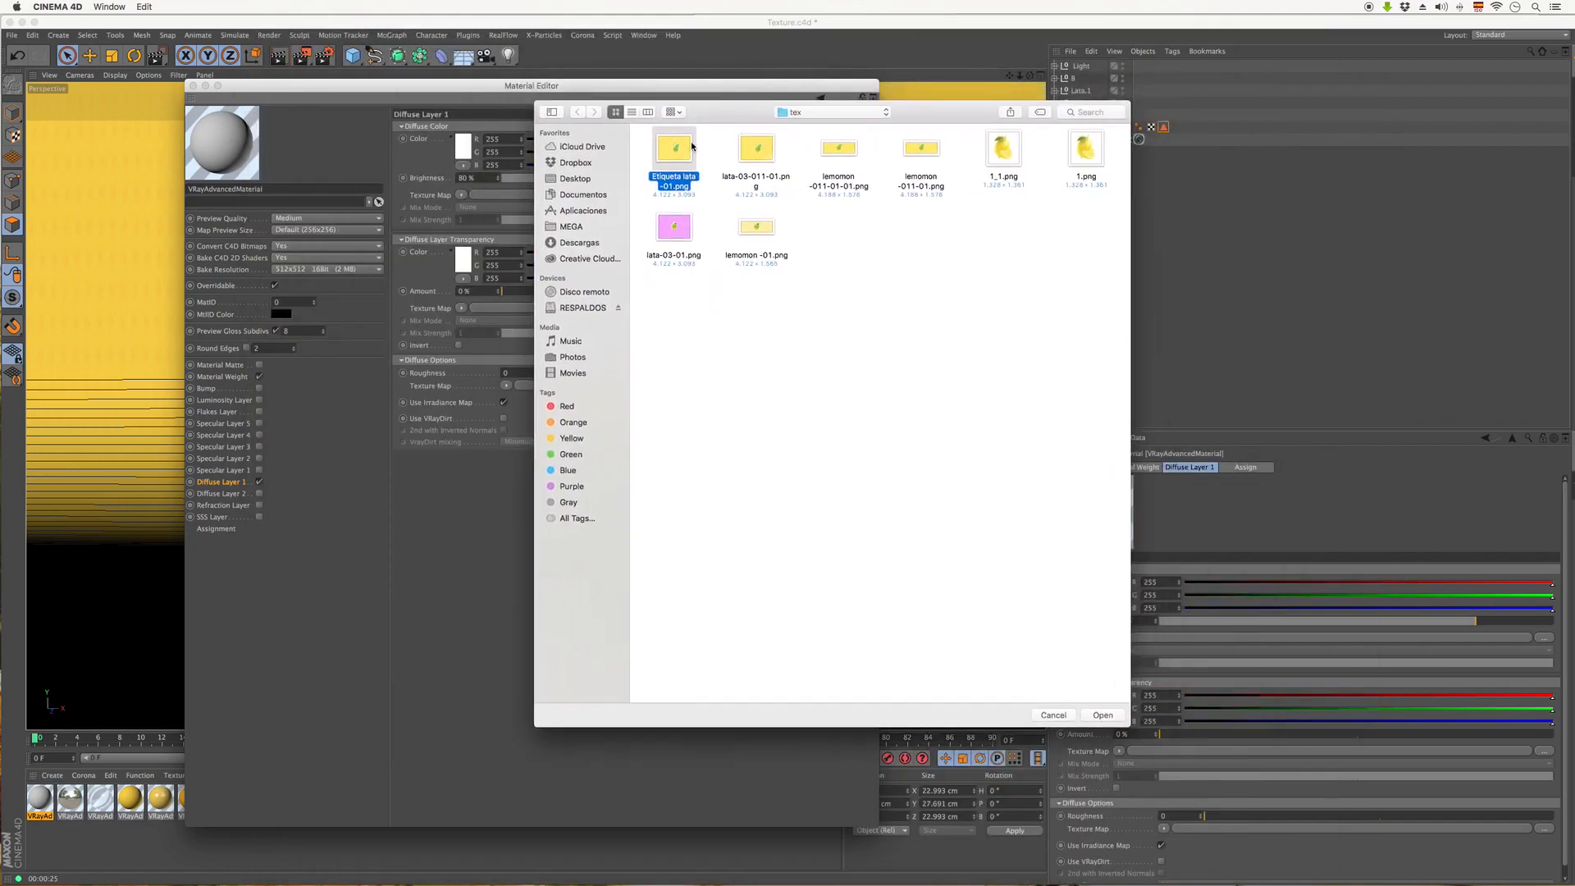
pyautogui.press('space')
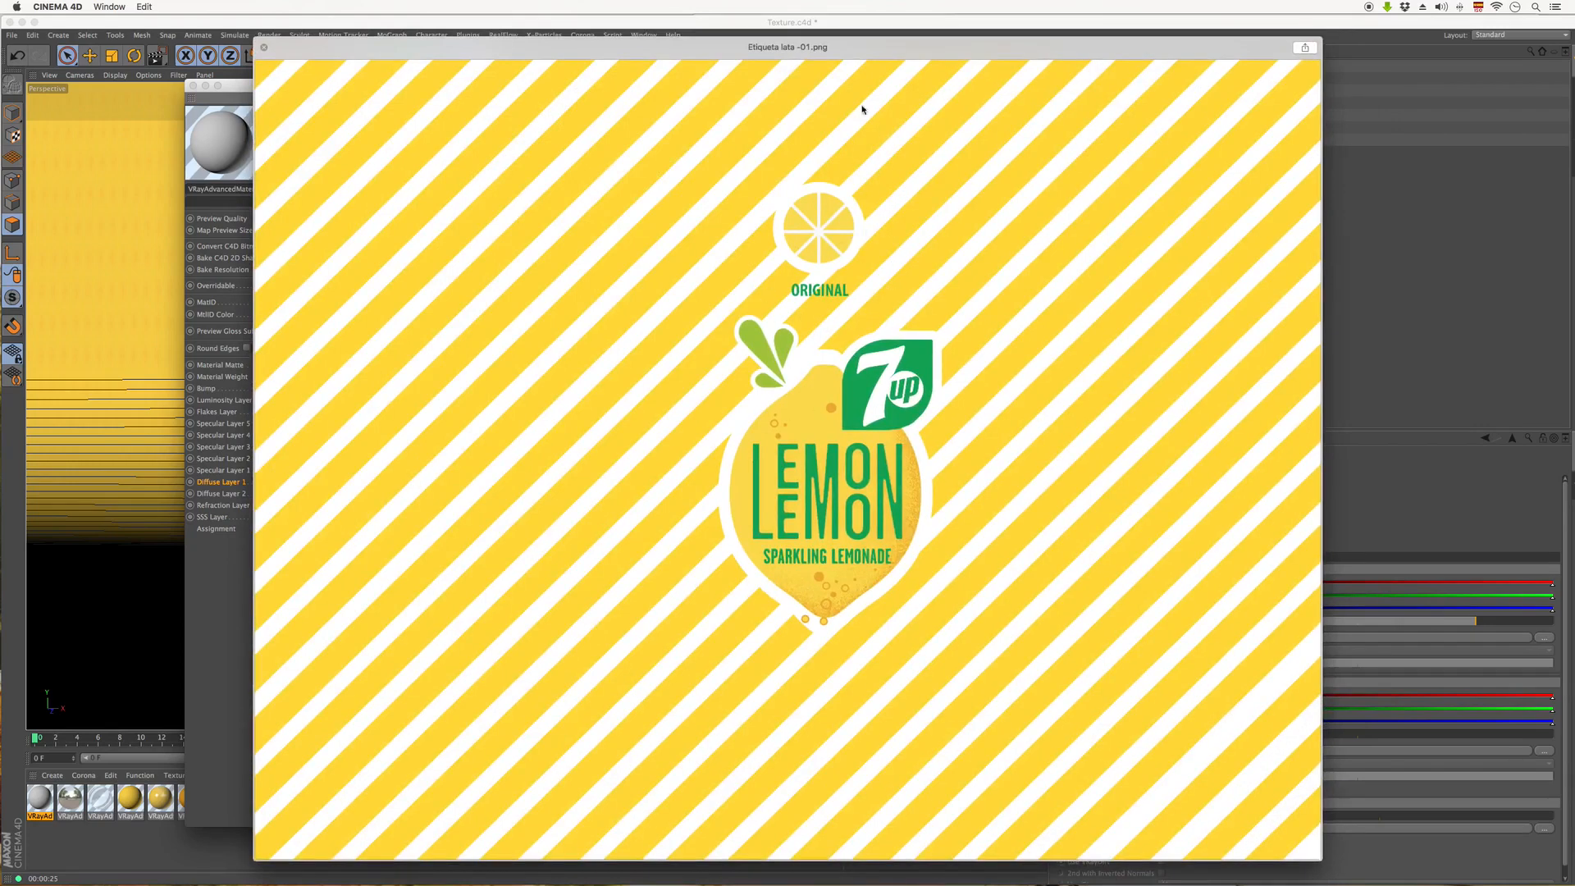
pyautogui.press('space')
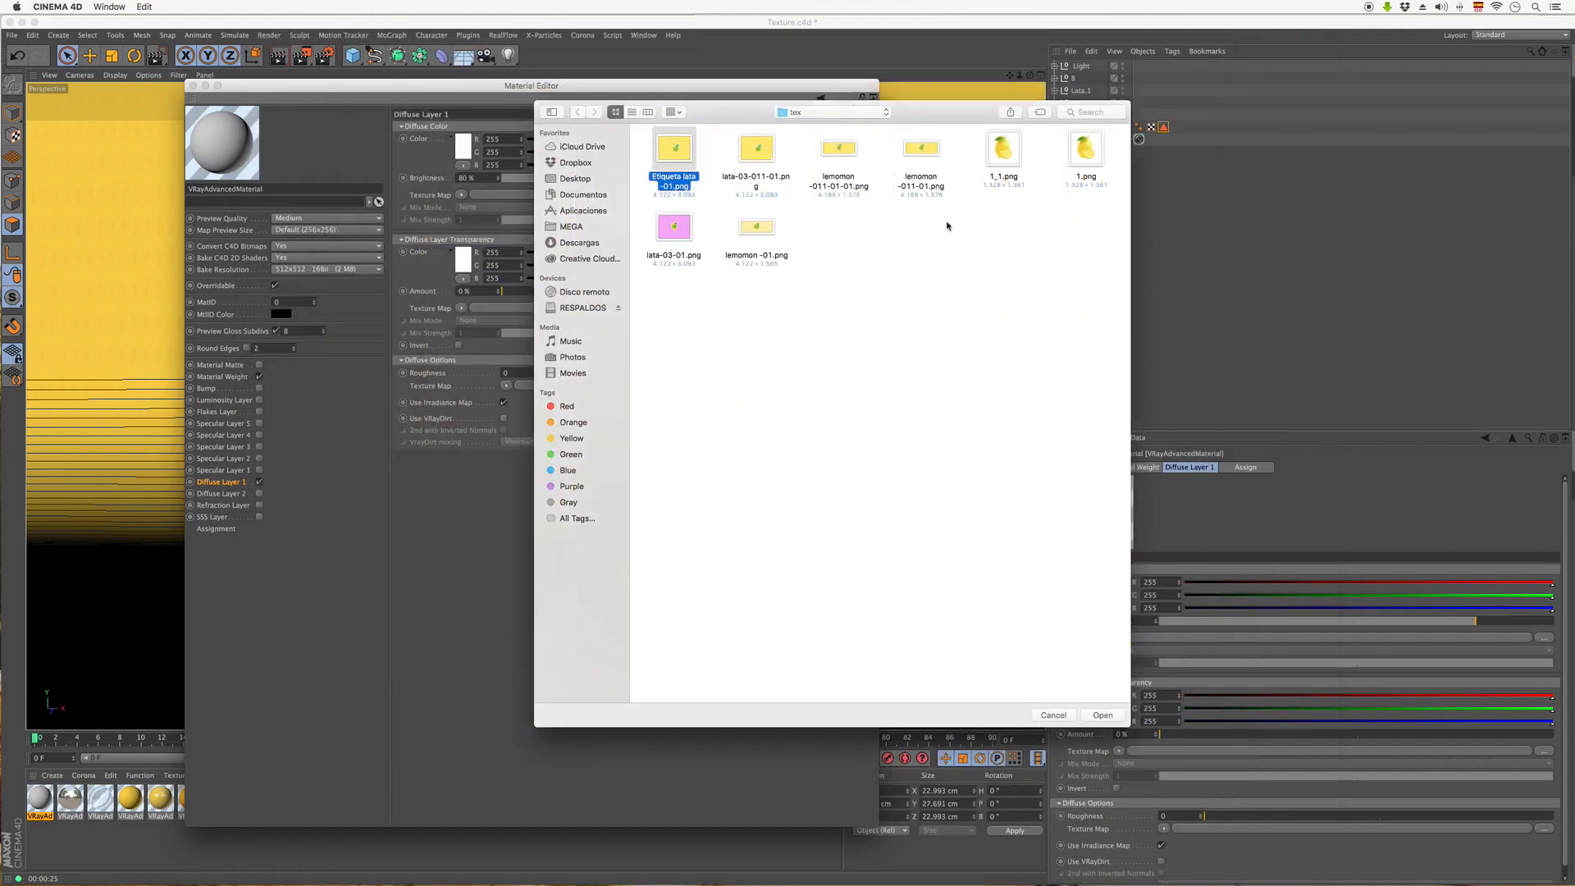
pyautogui.click(1101, 717)
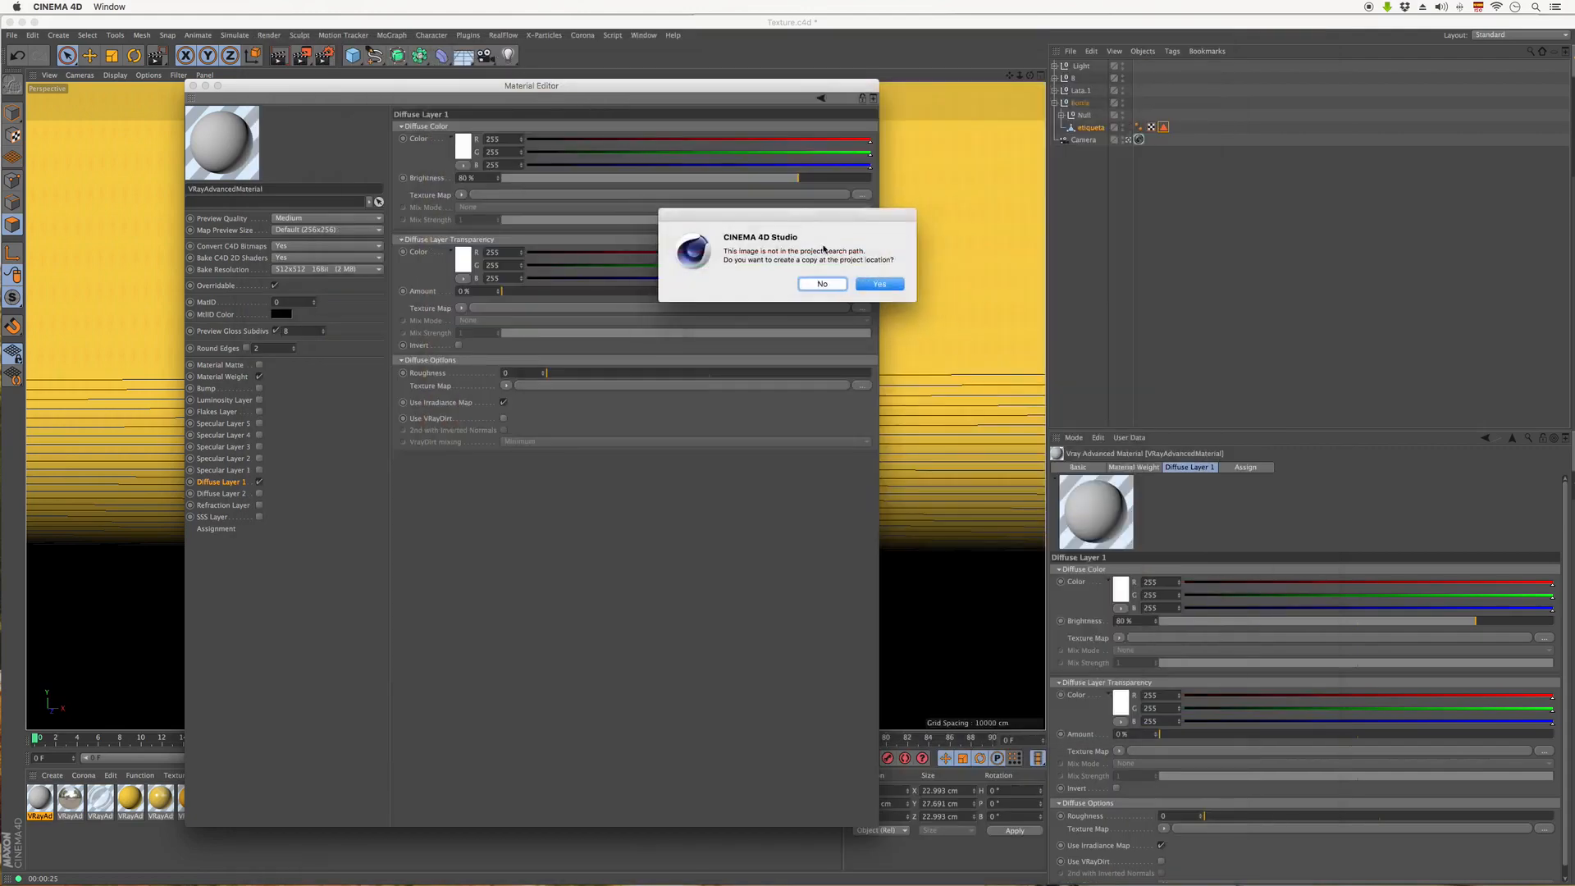
pyautogui.click(822, 284)
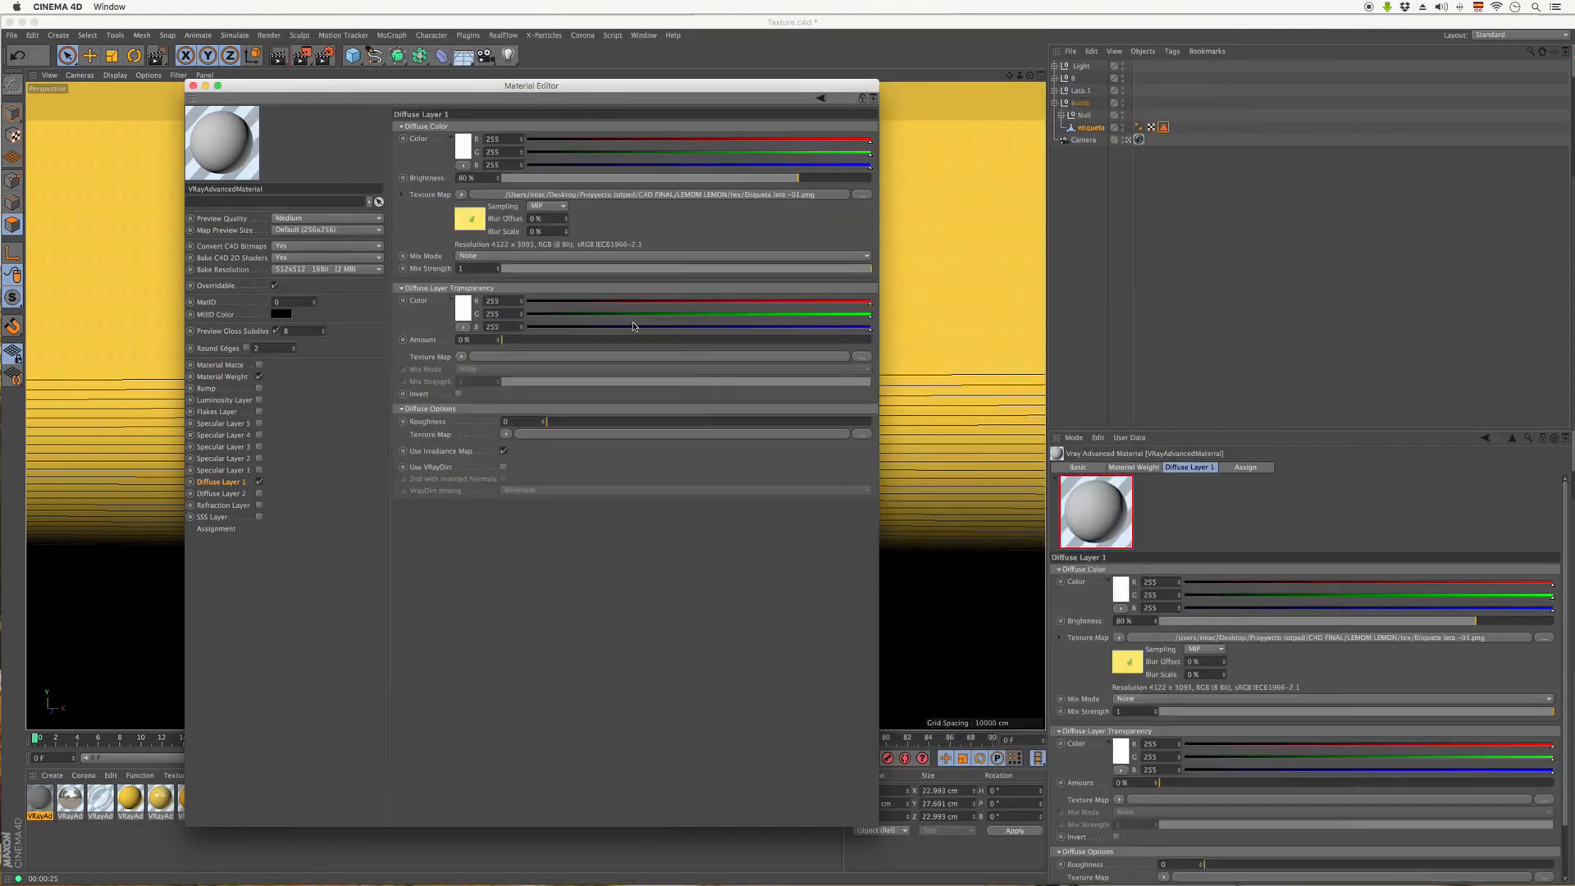
# - Enable the label material's Specular Layer 1 with a reflection glossiness of 0.9 and close the material editor
pyautogui.click(259, 470)
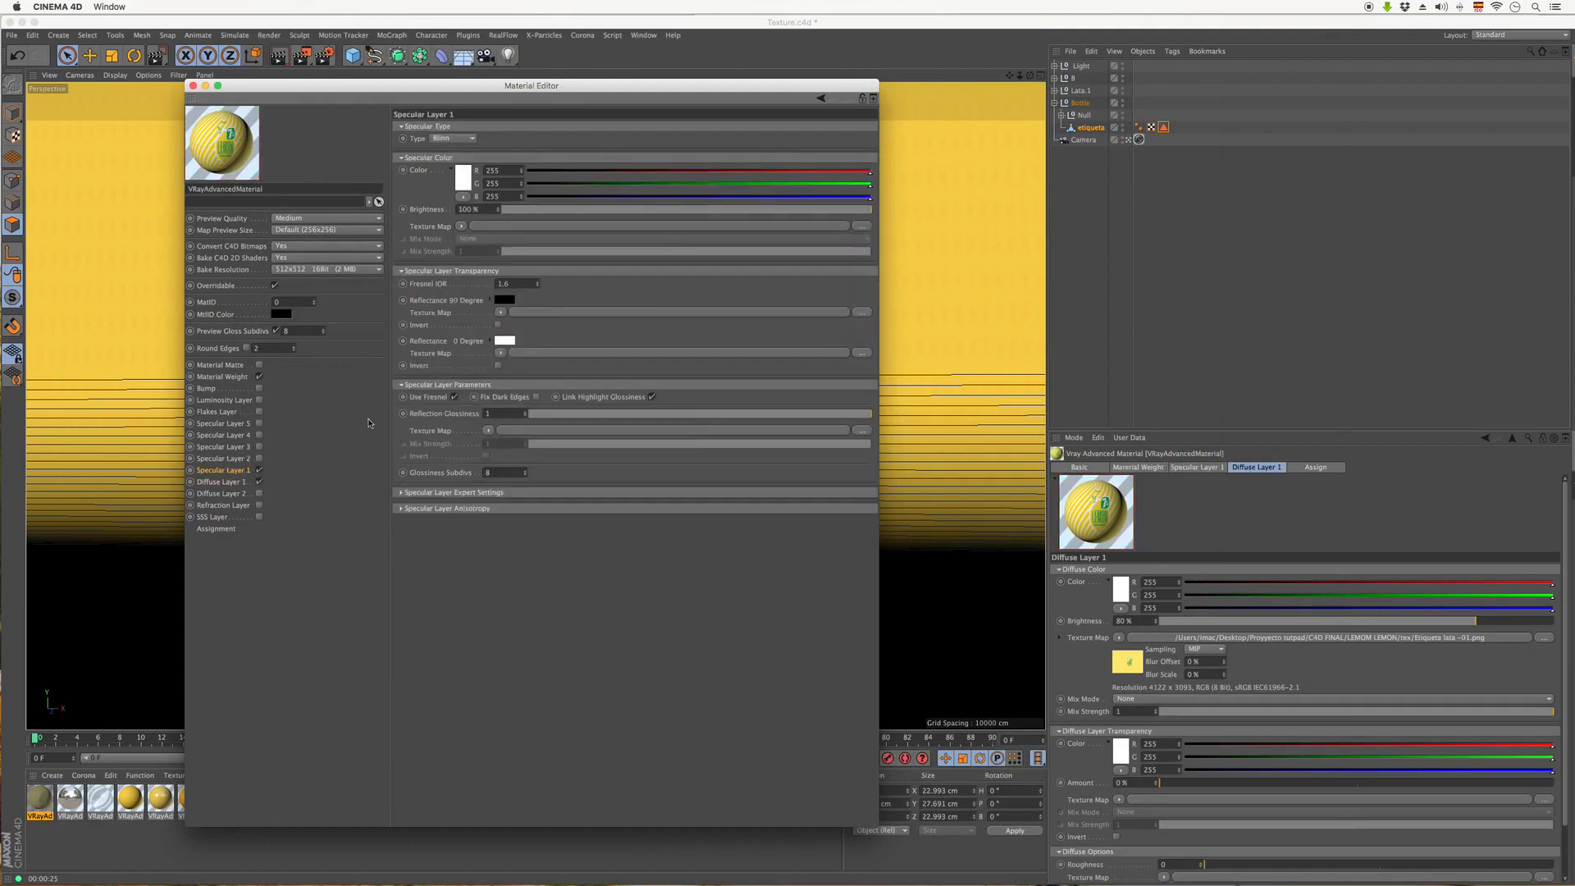
pyautogui.moveTo(843, 415)
pyautogui.mouseDown()
pyautogui.moveTo(812, 419)
pyautogui.moveTo(838, 416)
pyautogui.mouseUp()
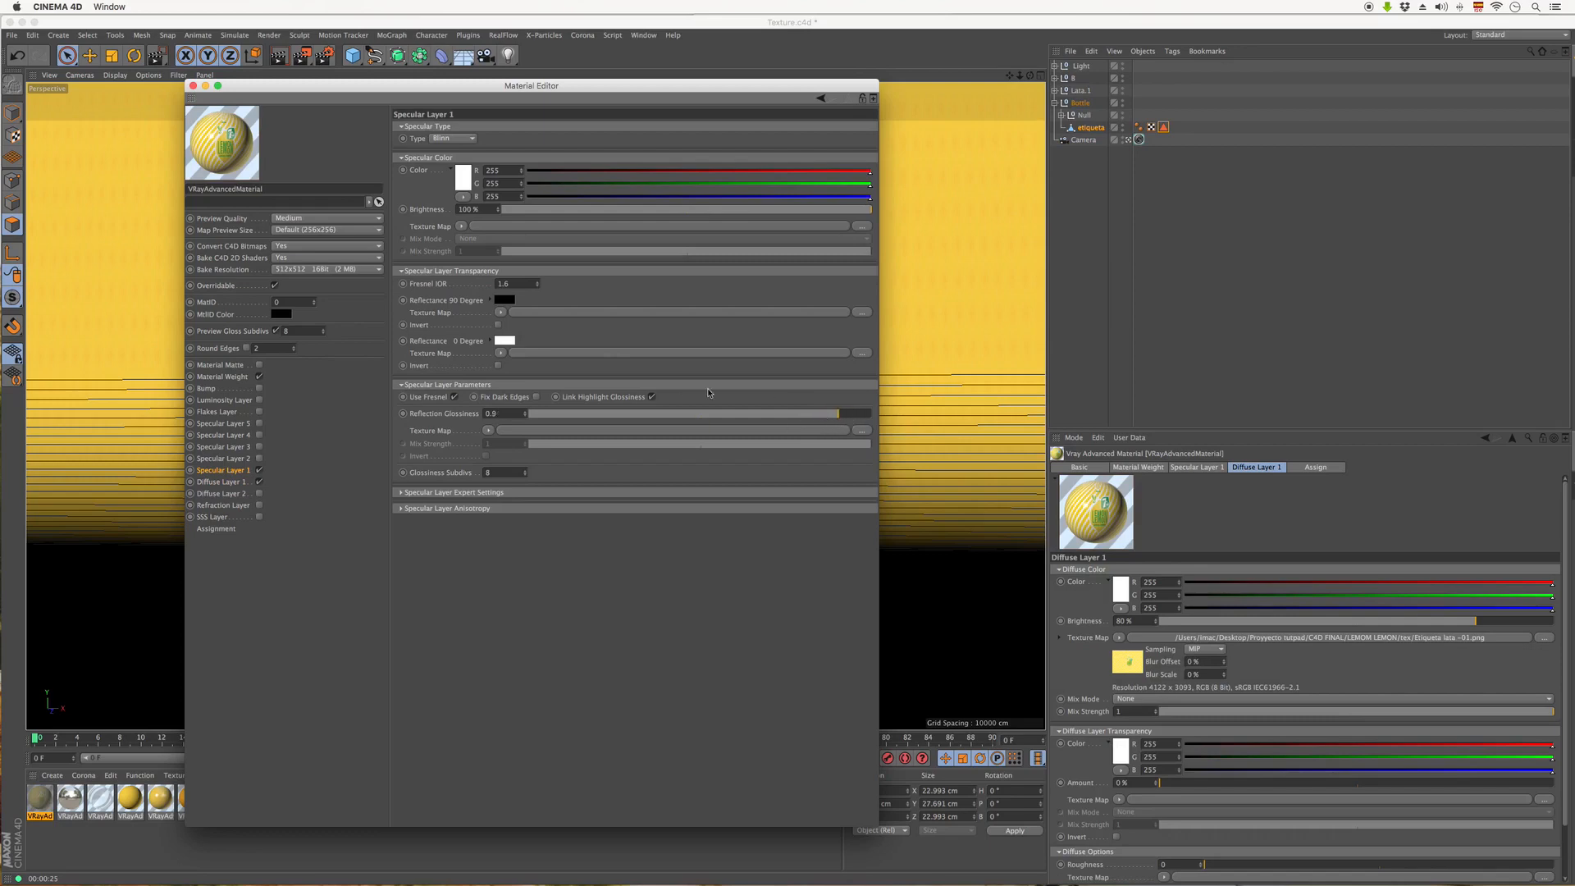
pyautogui.click(193, 85)
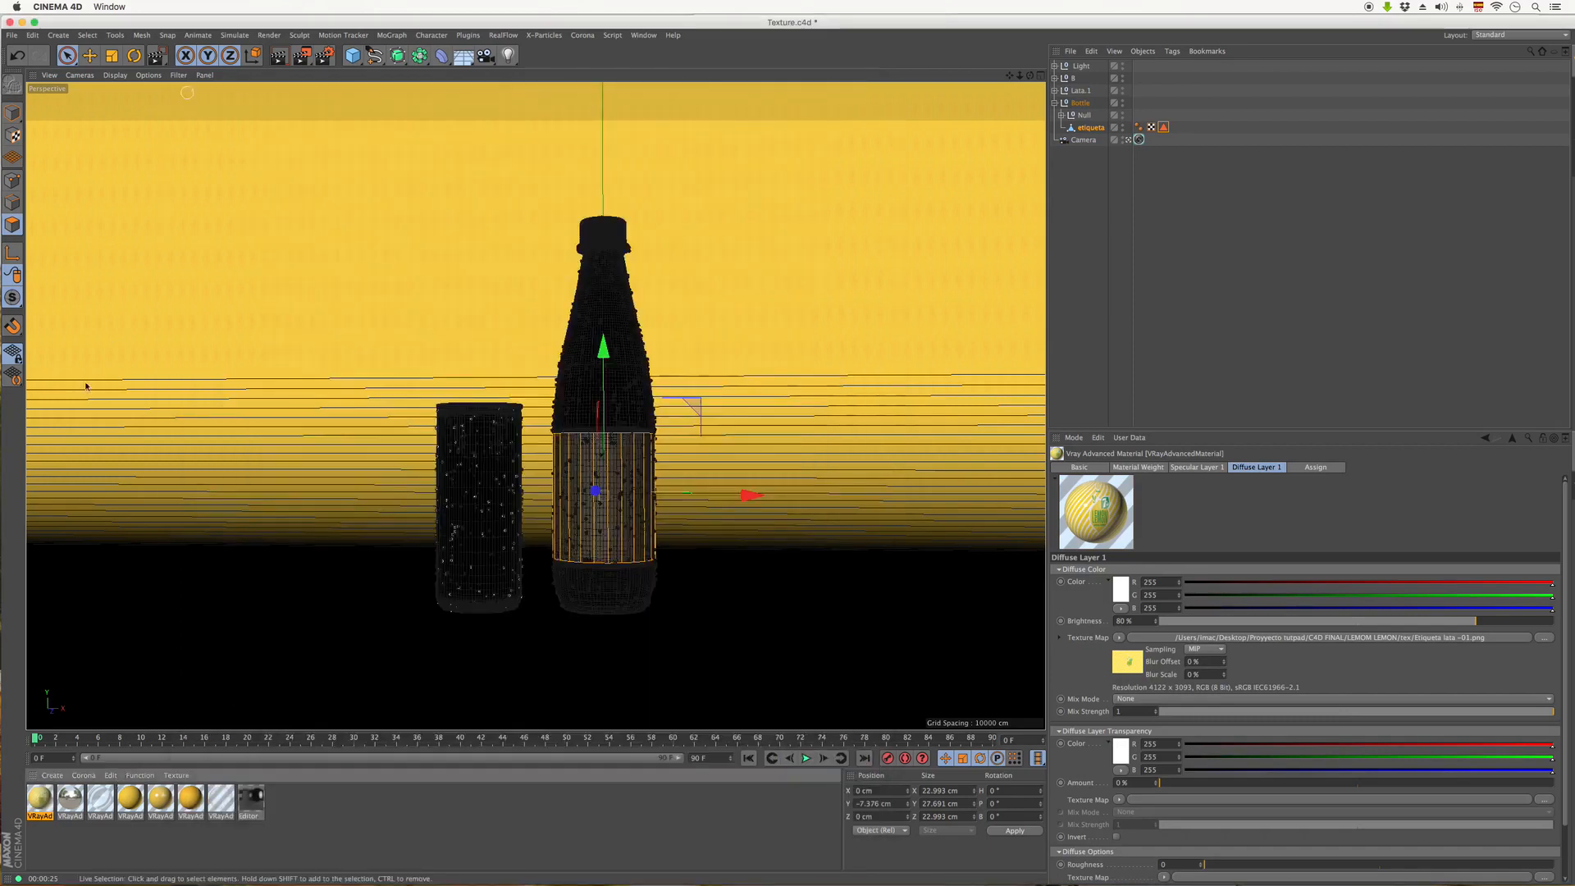
# - Apply the label material to the bottle label's selected polygons and open the properties of its texture tag
pyautogui.keyDown('ctrl'); pyautogui.click(46, 801); pyautogui.keyUp('ctrl')
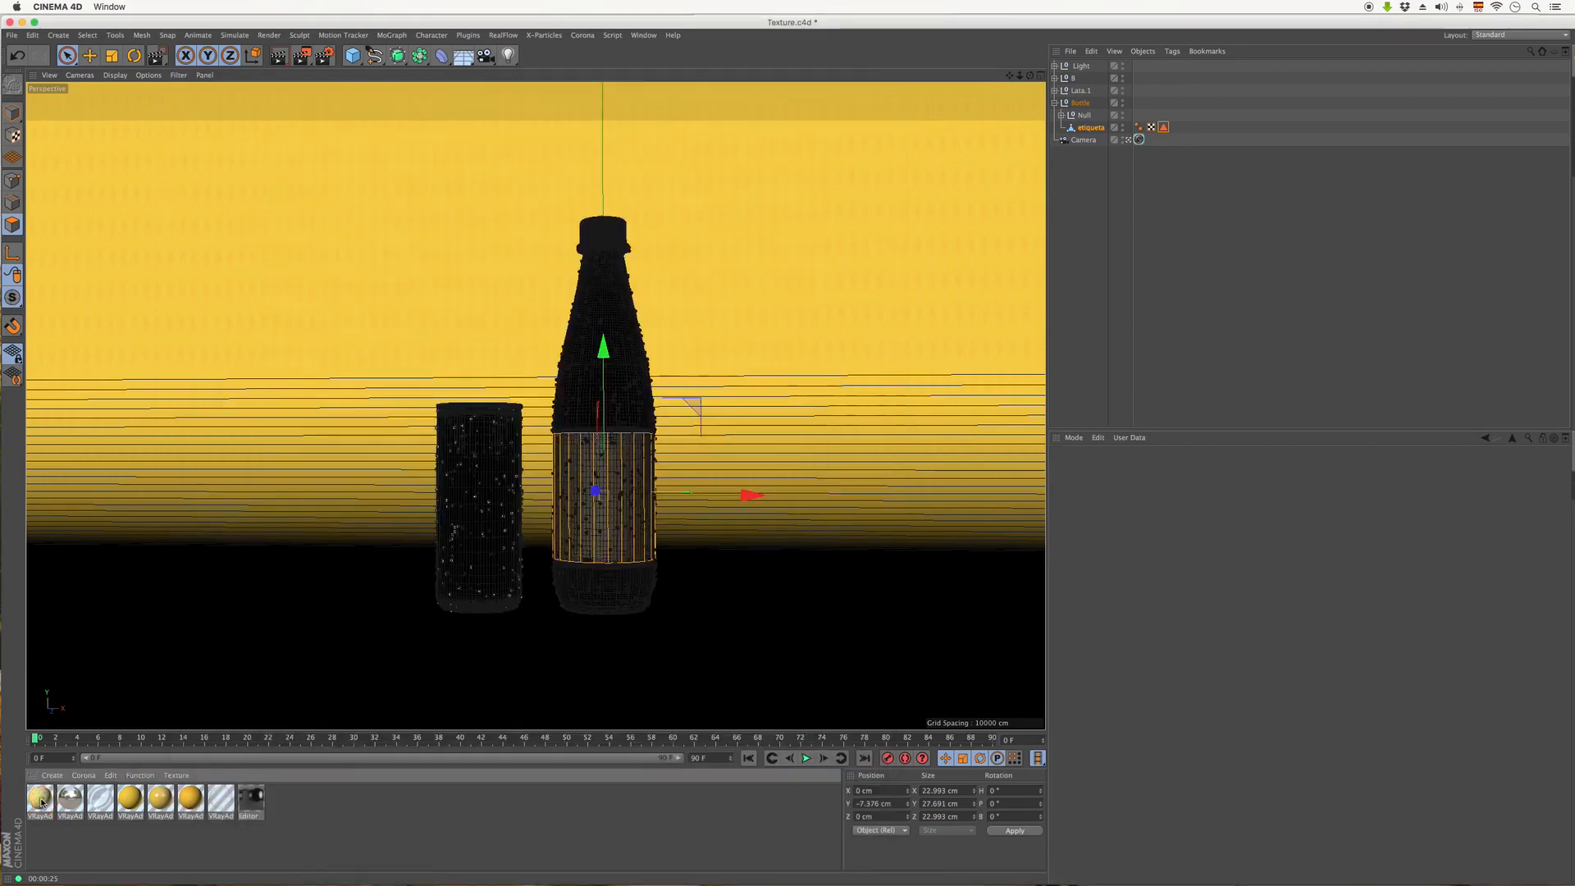
pyautogui.moveTo(43, 801); pyautogui.dragTo(615, 506)
pyautogui.click(1151, 246)
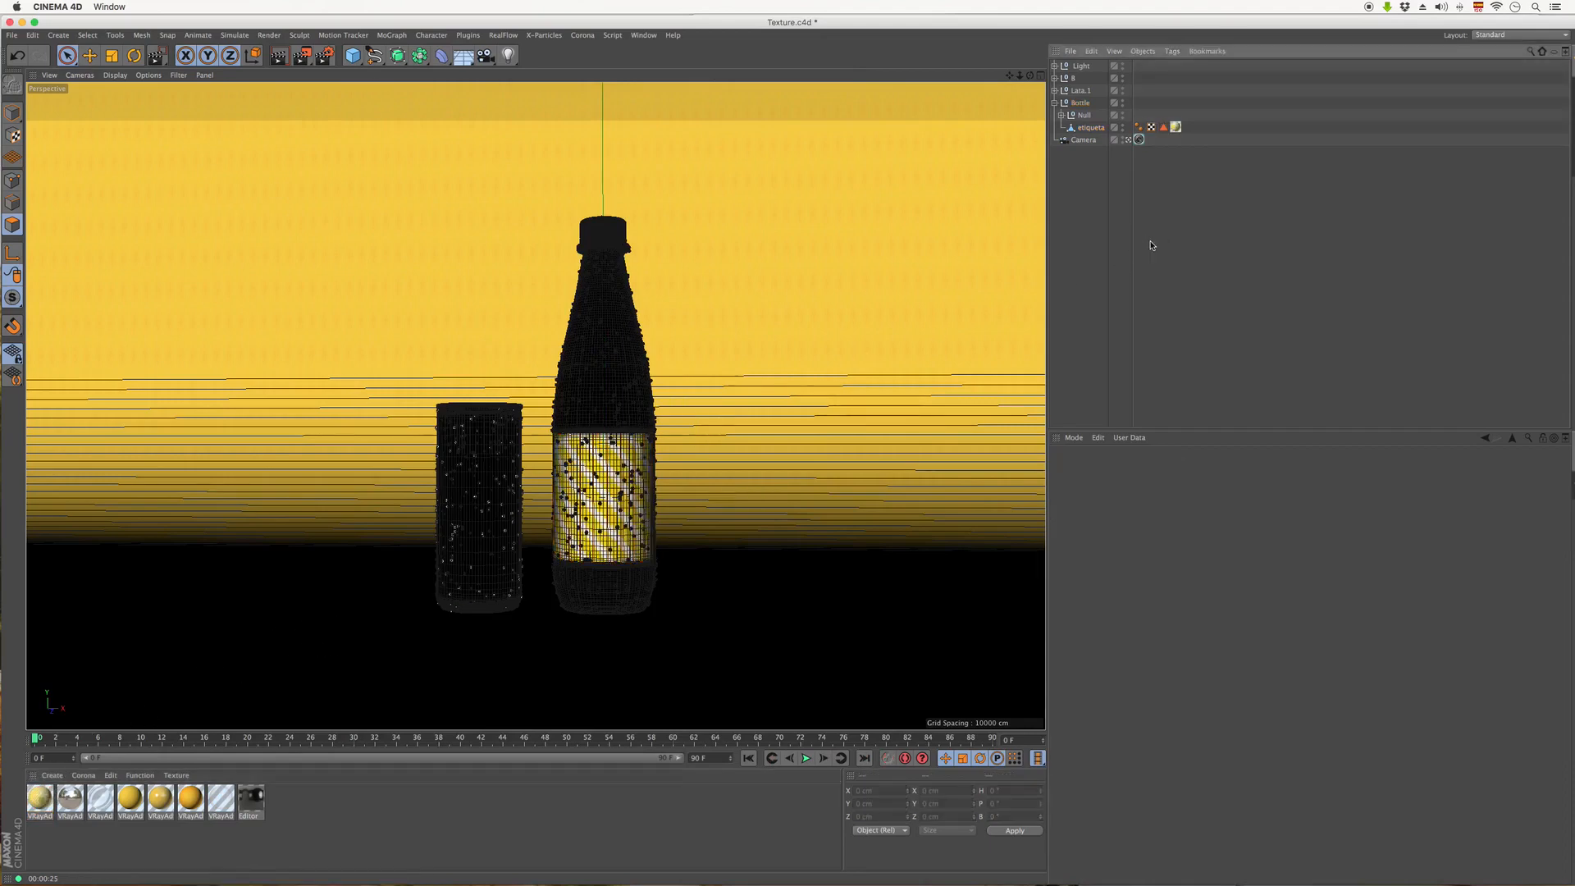
pyautogui.click(1175, 127)
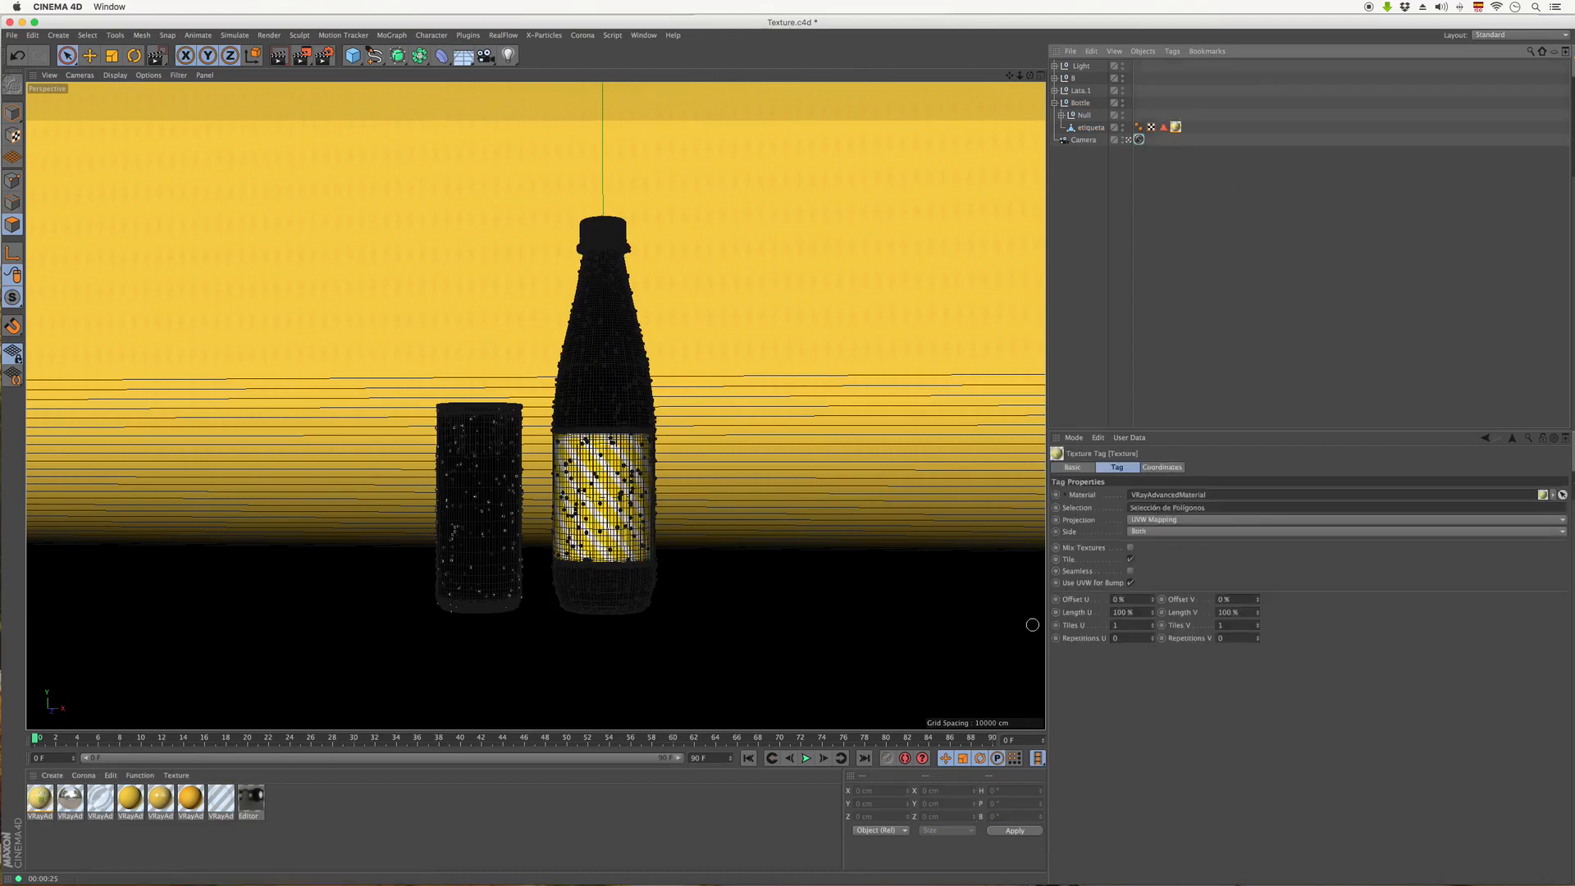
pyautogui.moveTo(1152, 599)
pyautogui.mouseDown()
pyautogui.moveTo(1170, 571)
pyautogui.moveTo(1152, 625)
pyautogui.moveTo(1163, 593)
pyautogui.mouseUp()
pyautogui.press('super+z')
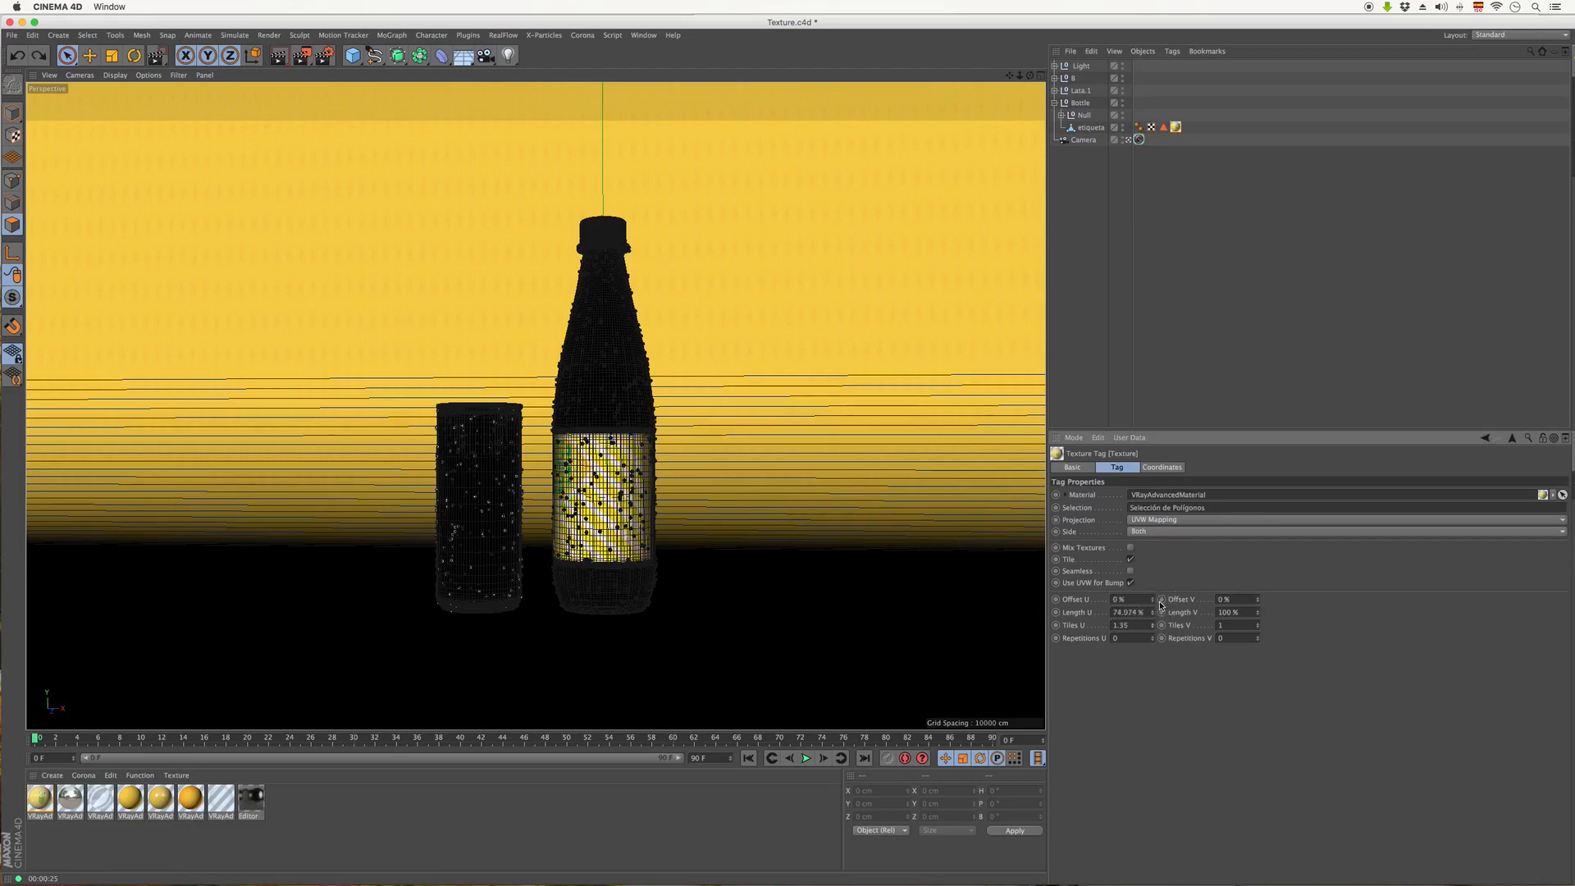
pyautogui.press('super+z')
# - Set the label texture's projection to Cylindrical, with Offset U 22%, Length V 21.231% and Tiles V 4.71
pyautogui.click(1155, 521)
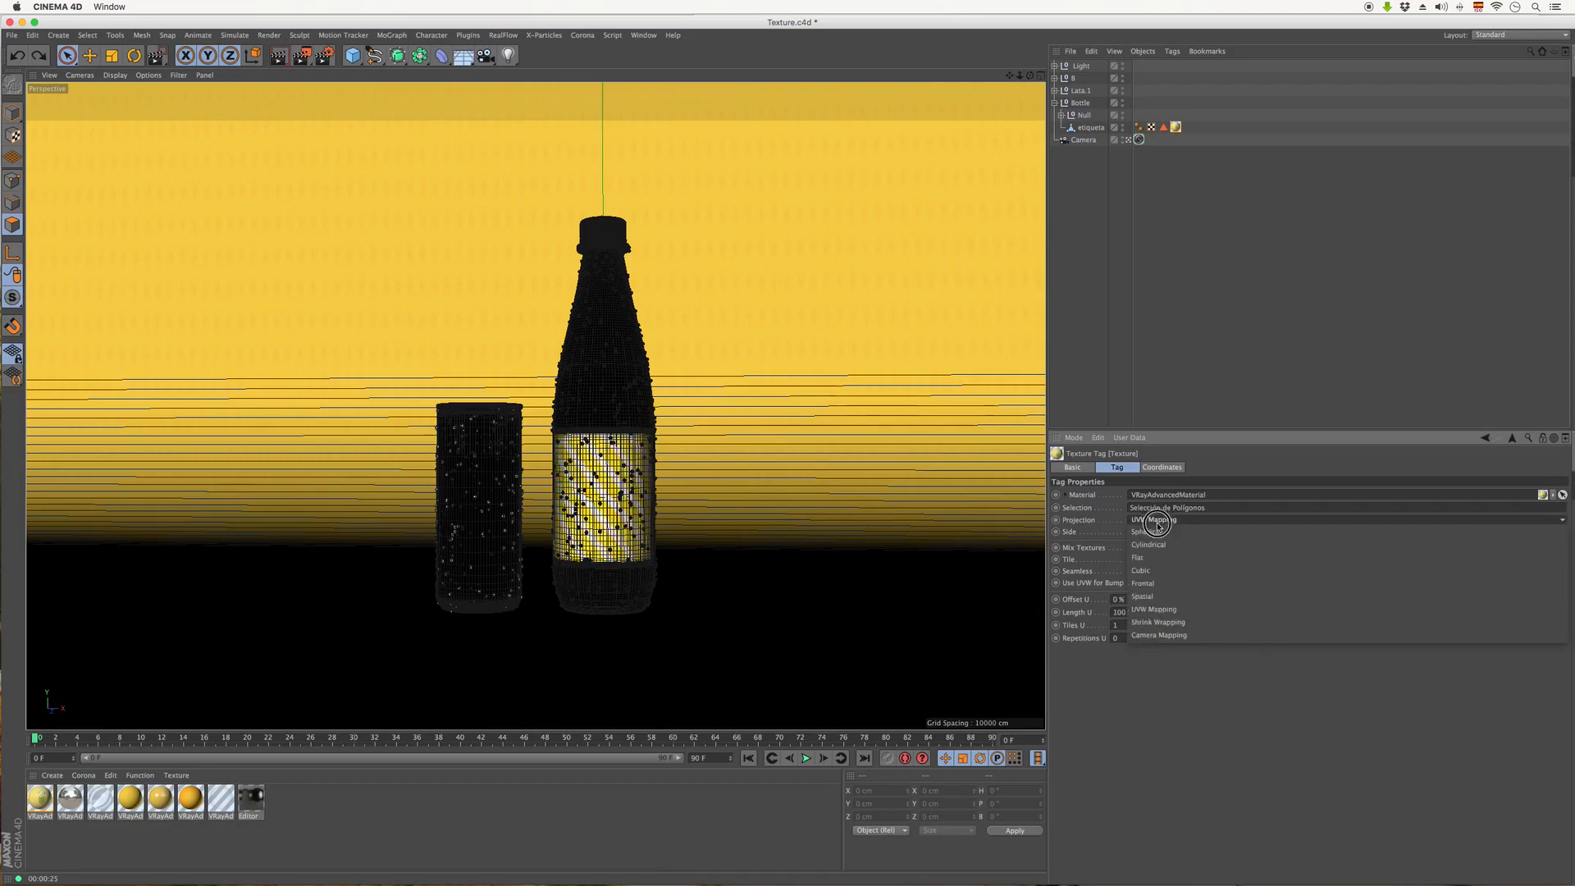
pyautogui.click(1160, 543)
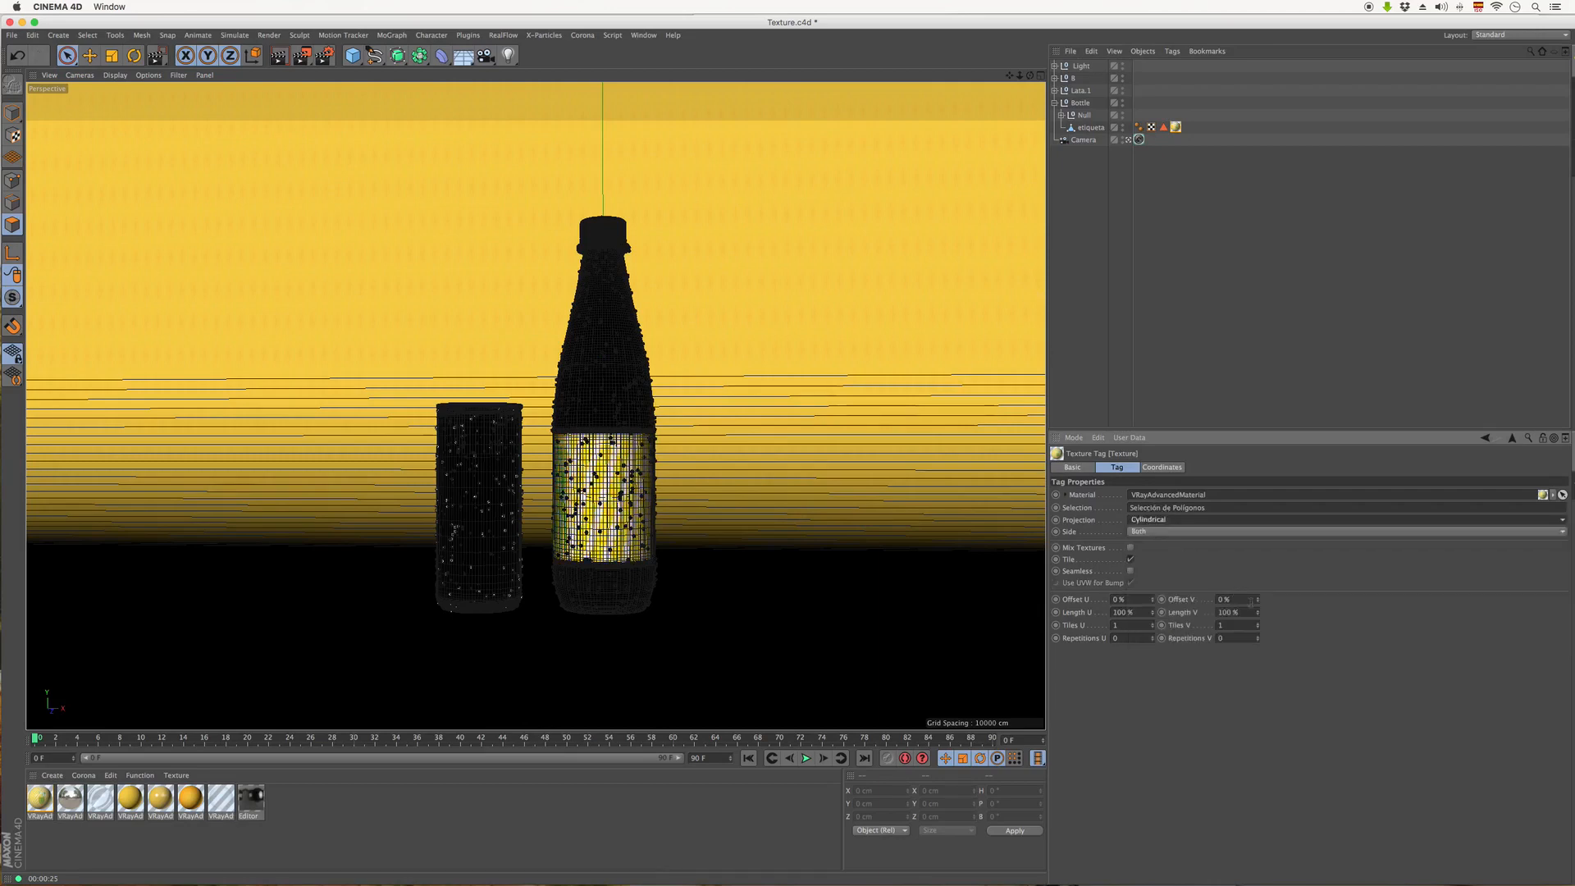
pyautogui.moveTo(1157, 601); pyautogui.dragTo(1165, 582)
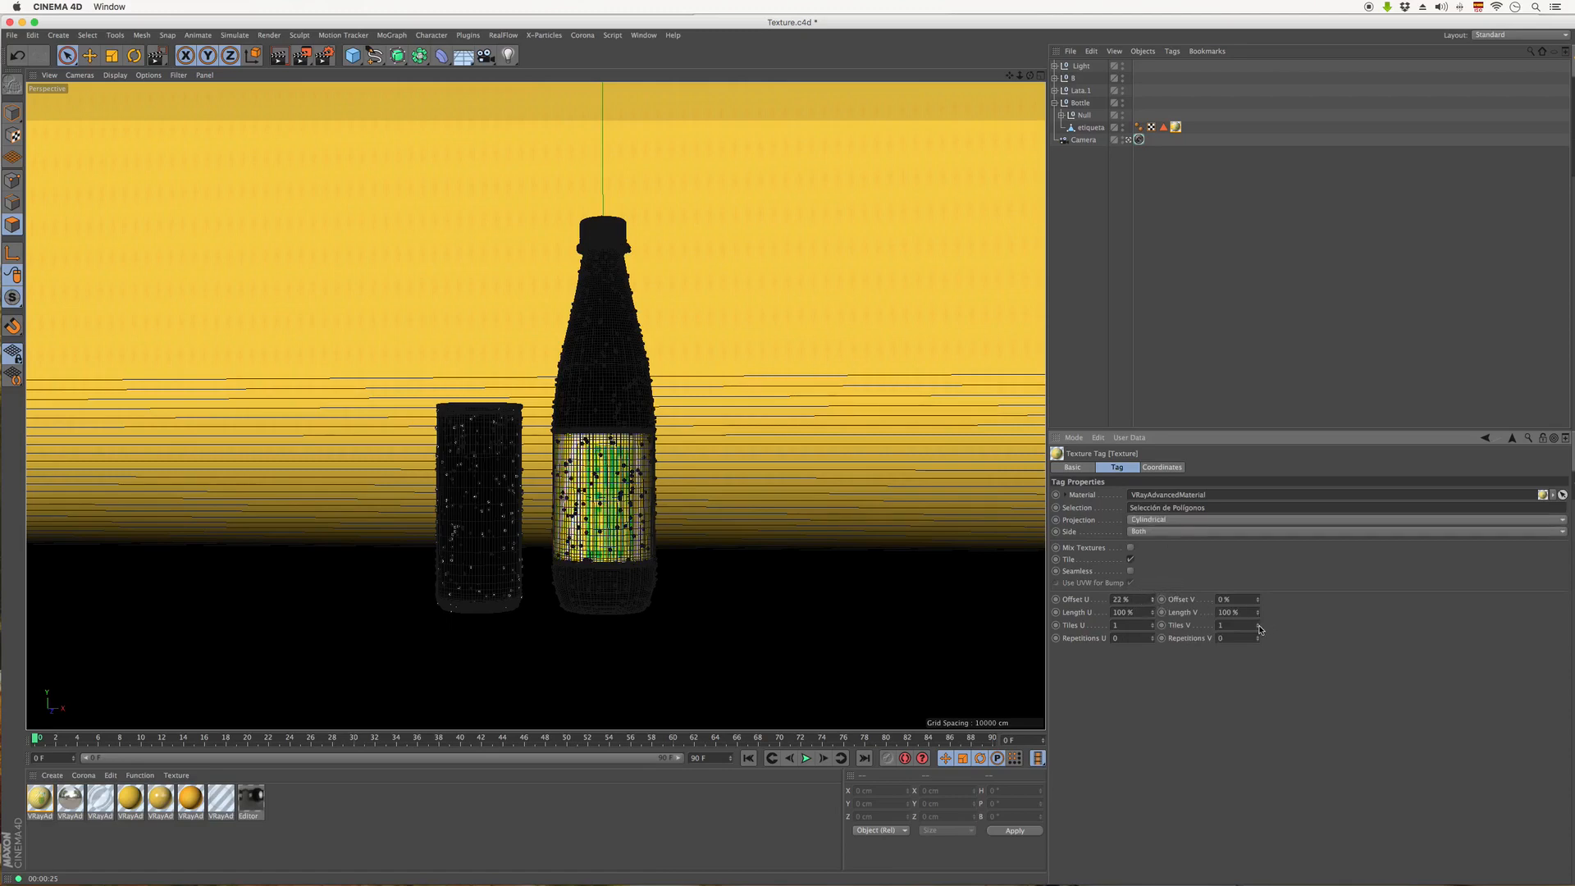
pyautogui.moveTo(1258, 614); pyautogui.dragTo(1235, 402)
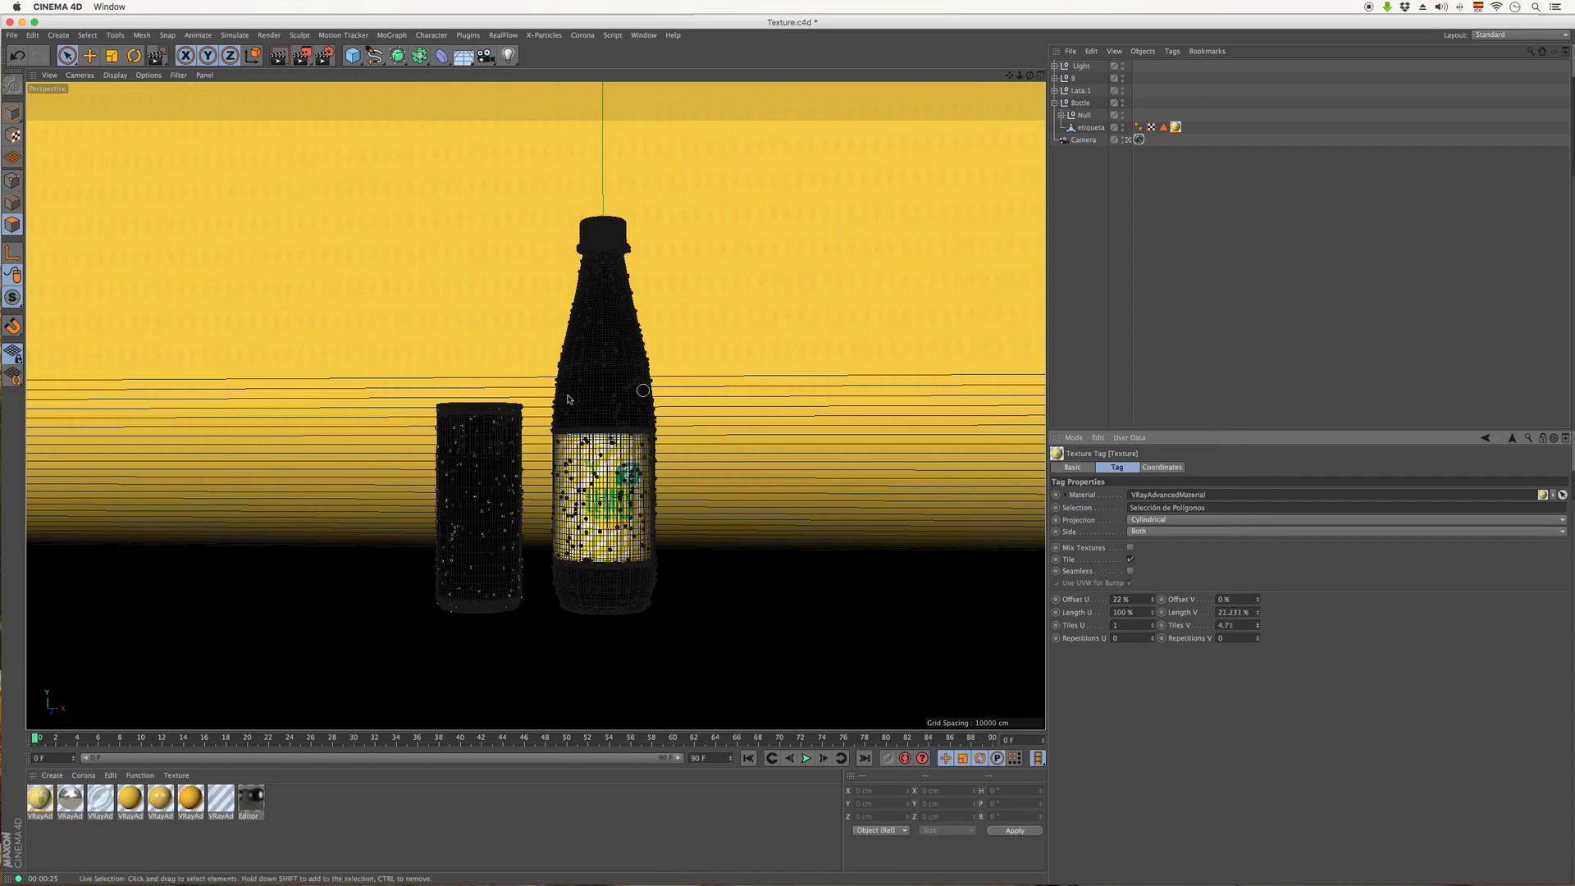
# - Switch the viewport to shading without wireframe lines, and set the label texture's Offset U to 18% and Tiles V to 6.612
pyautogui.moveTo(111, 75)
pyautogui.mouseDown()
pyautogui.moveTo(91, 75)
pyautogui.moveTo(129, 94)
pyautogui.mouseUp()
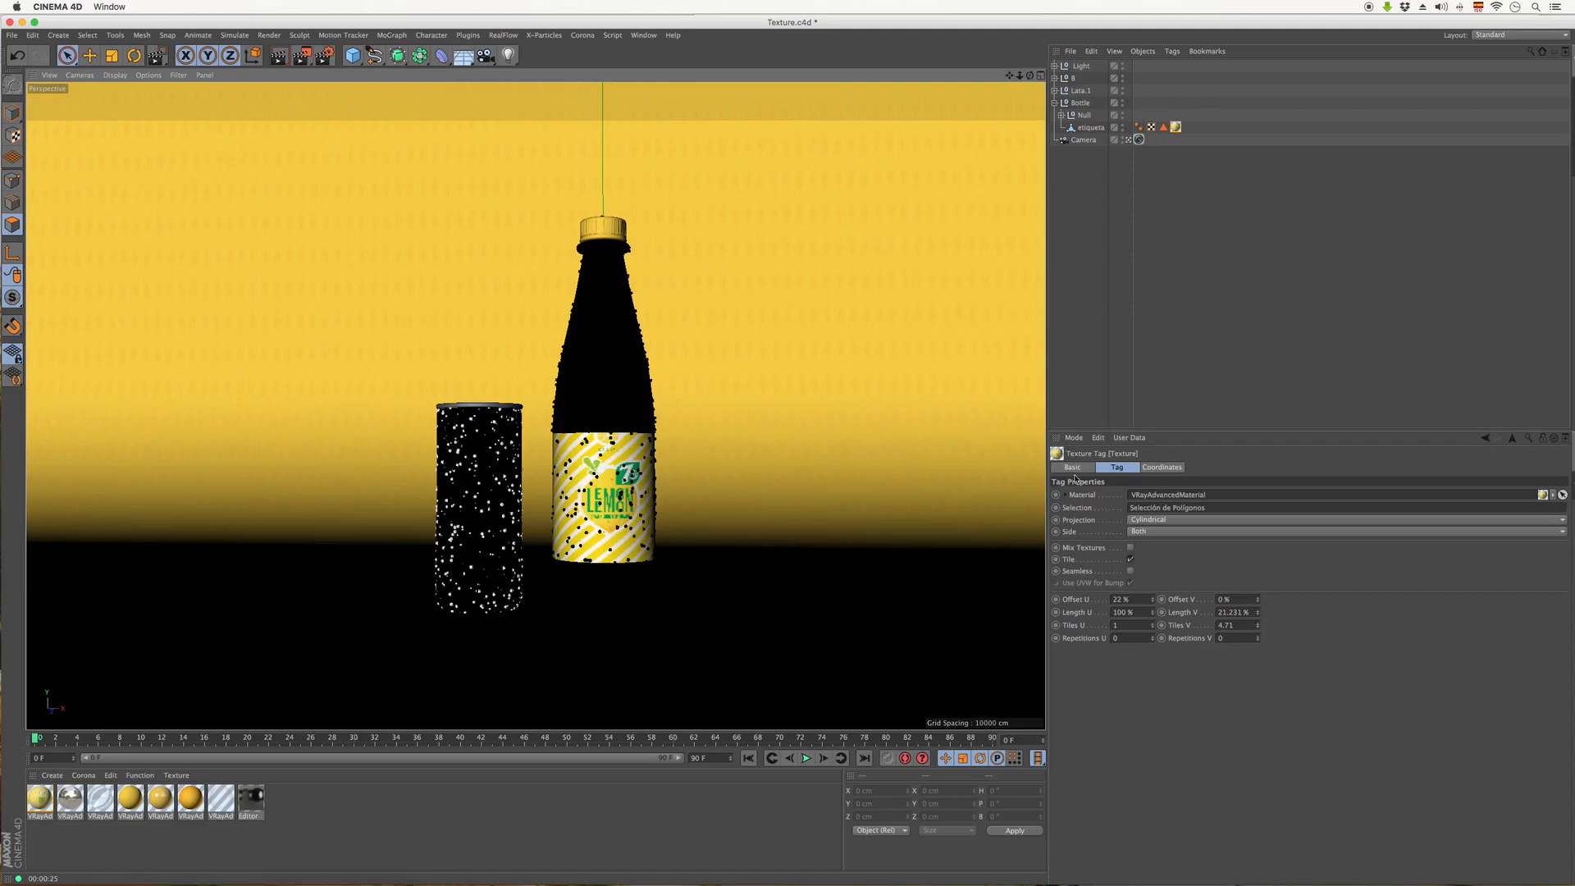
pyautogui.moveTo(114, 75)
pyautogui.mouseDown()
pyautogui.moveTo(159, 109)
pyautogui.moveTo(274, 106)
pyautogui.moveTo(310, 140)
pyautogui.mouseUp()
pyautogui.moveTo(1154, 600); pyautogui.dragTo(1151, 602)
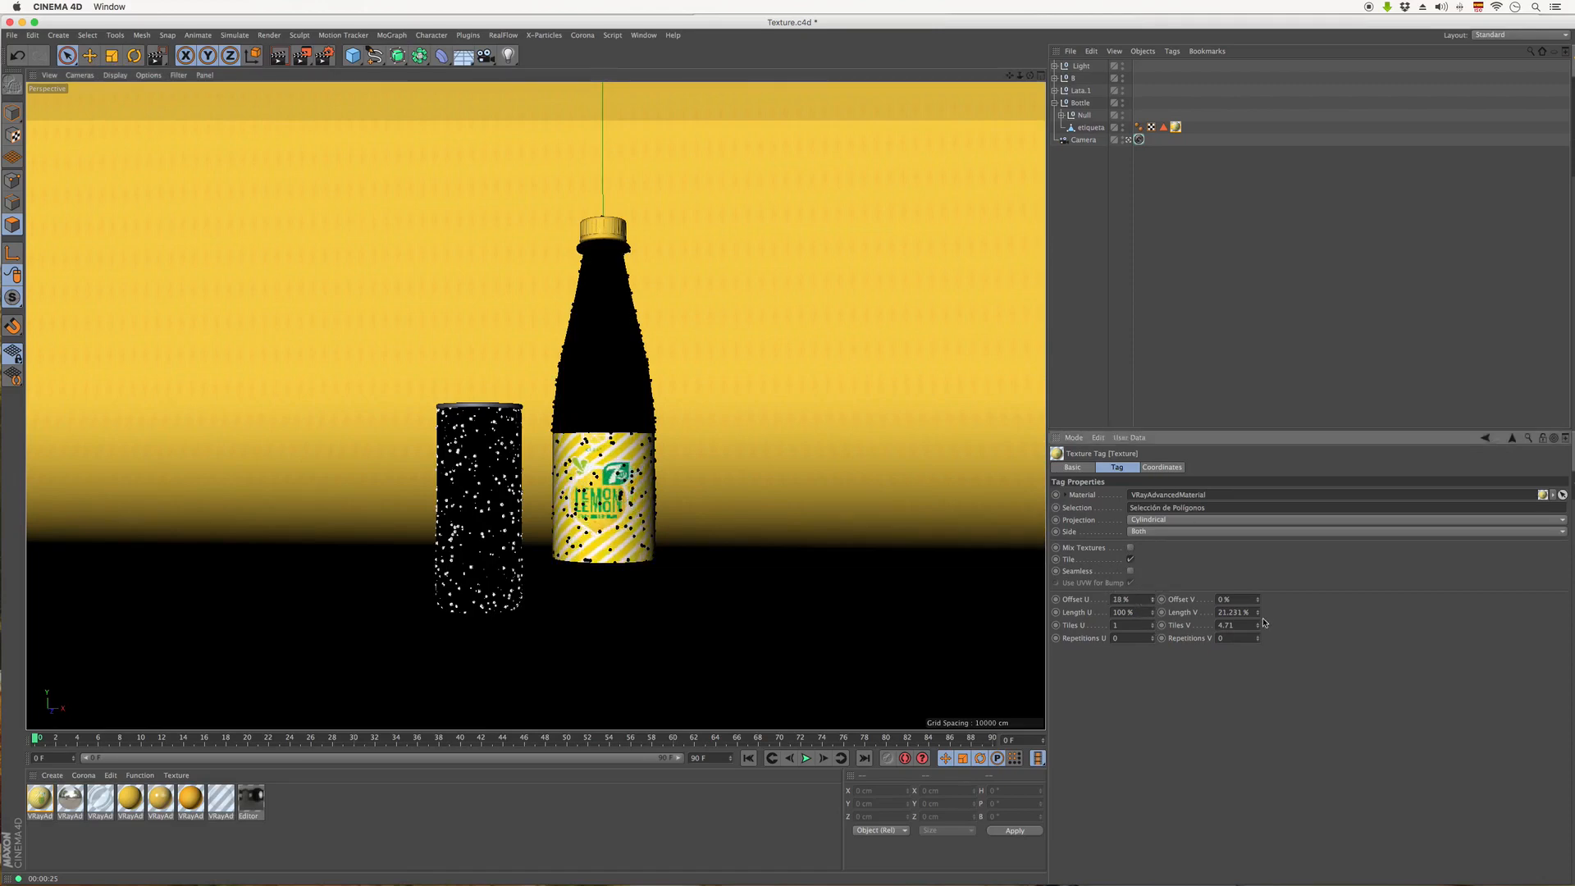
pyautogui.moveTo(1259, 627); pyautogui.dragTo(1259, 622)
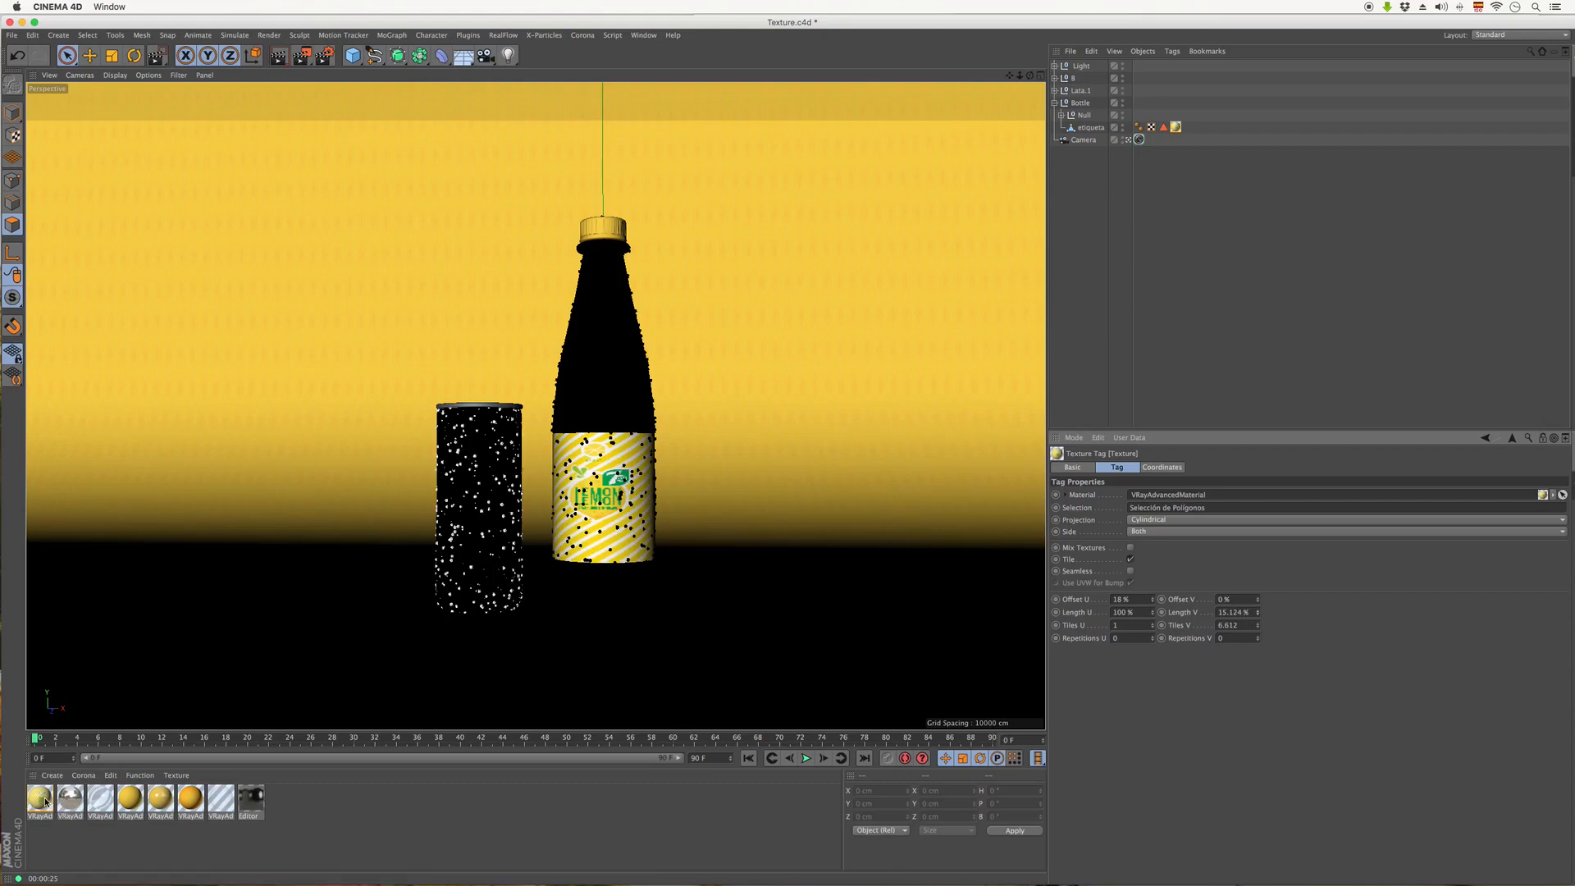
# - Duplicate the label material and open the Diffuse Layer 1 settings of the copy
pyautogui.keyDown('ctrl'); pyautogui.moveTo(45, 801); pyautogui.dragTo(64, 804); pyautogui.keyUp('ctrl')
pyautogui.doubleClick(71, 800)
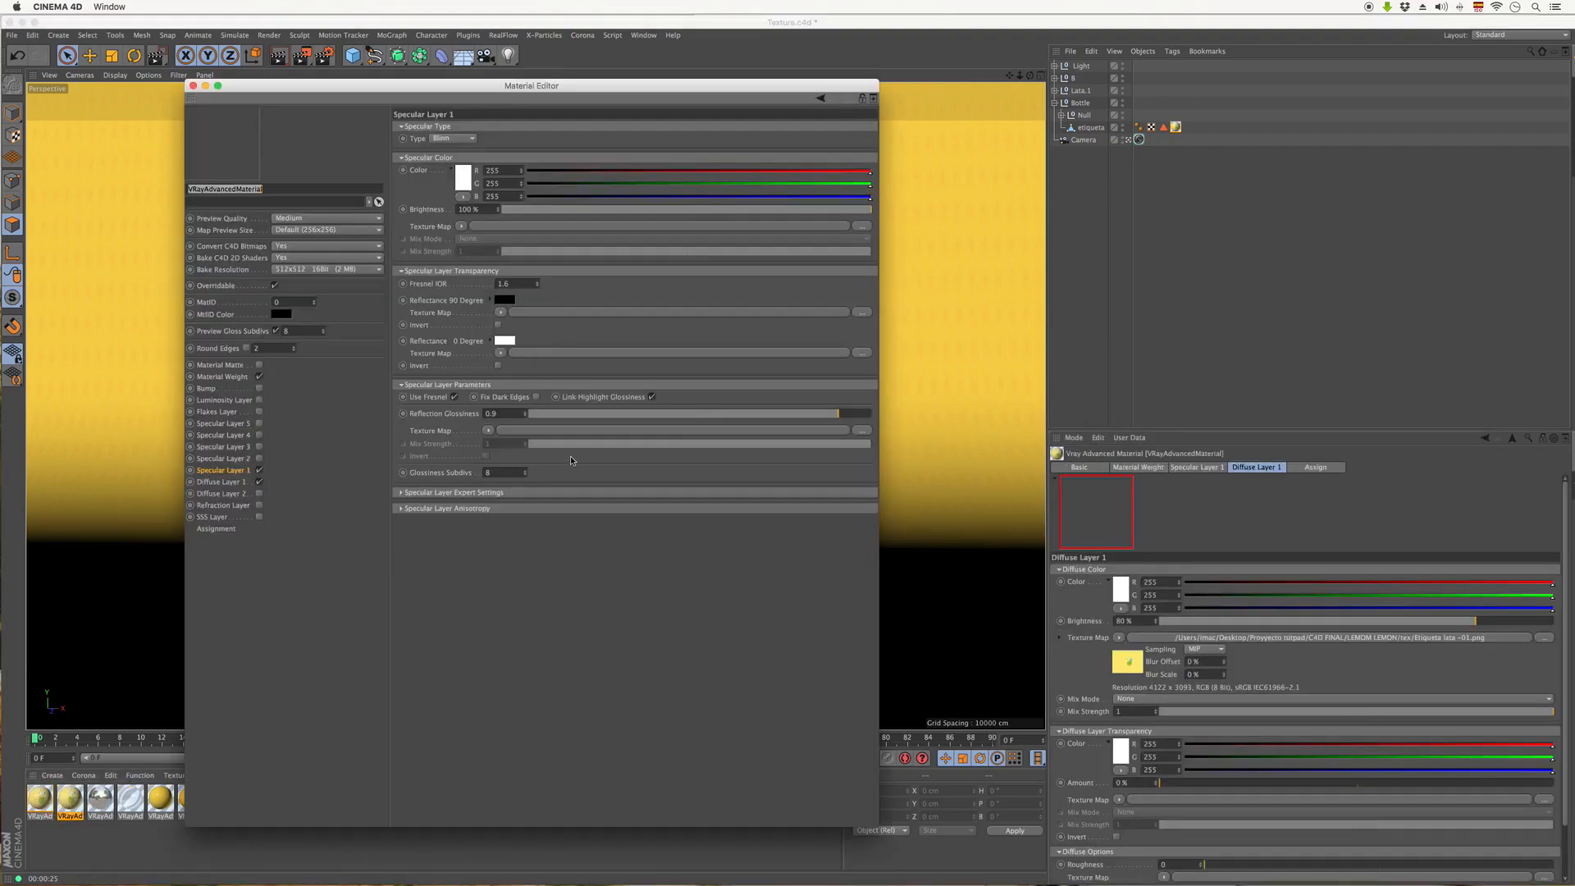
pyautogui.click(246, 482)
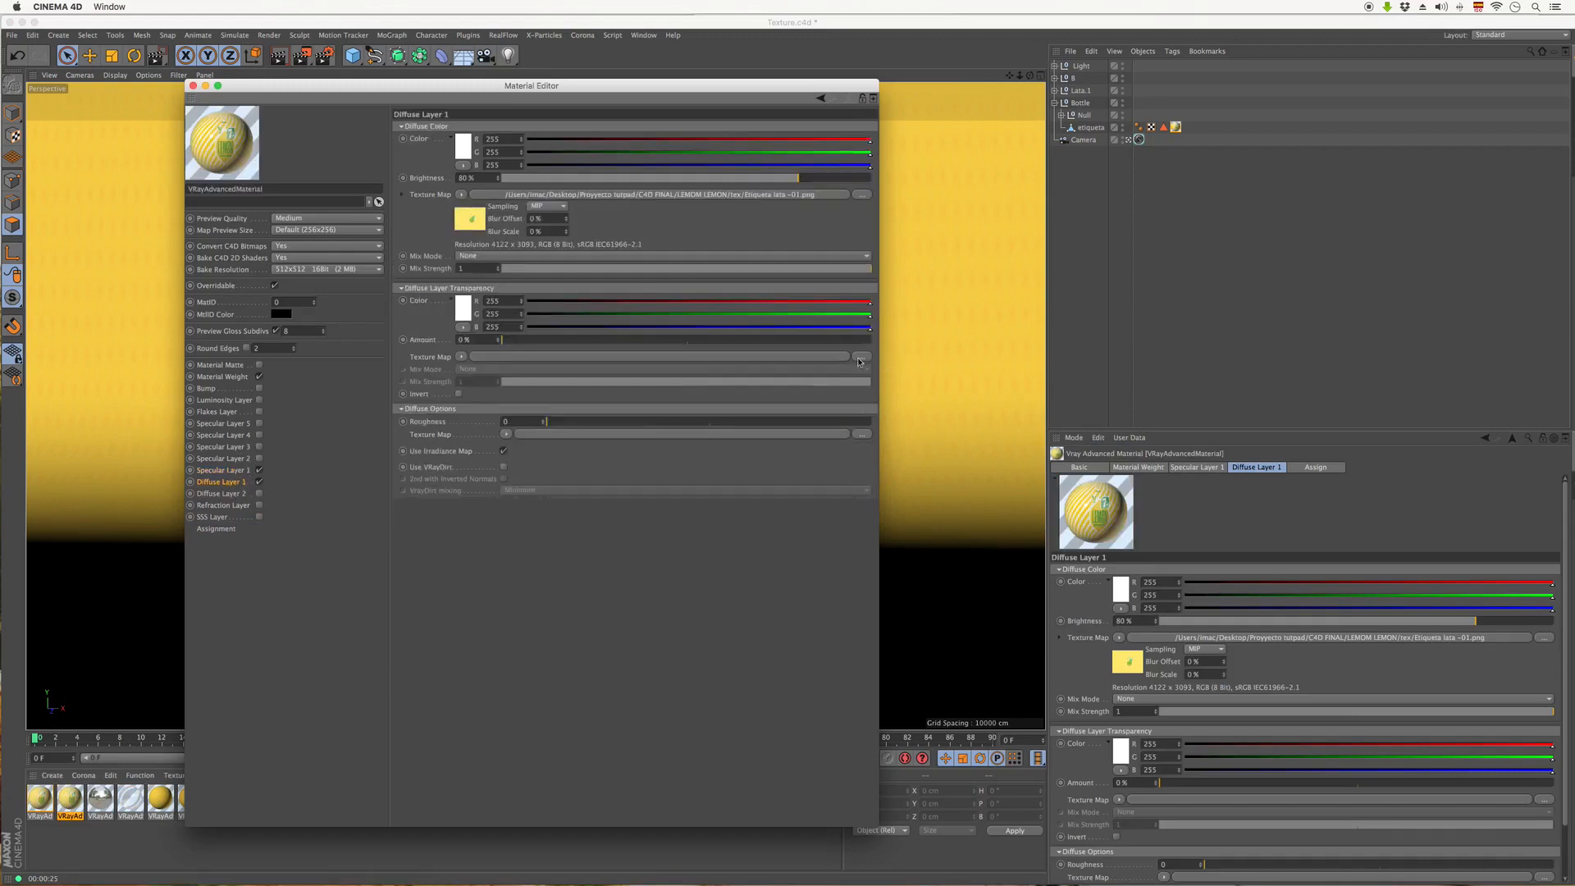
# - Preview the lemomon label images and load lemomon -011-01-01.png as the copy's diffuse texture map, without copying it to the project
pyautogui.click(861, 195)
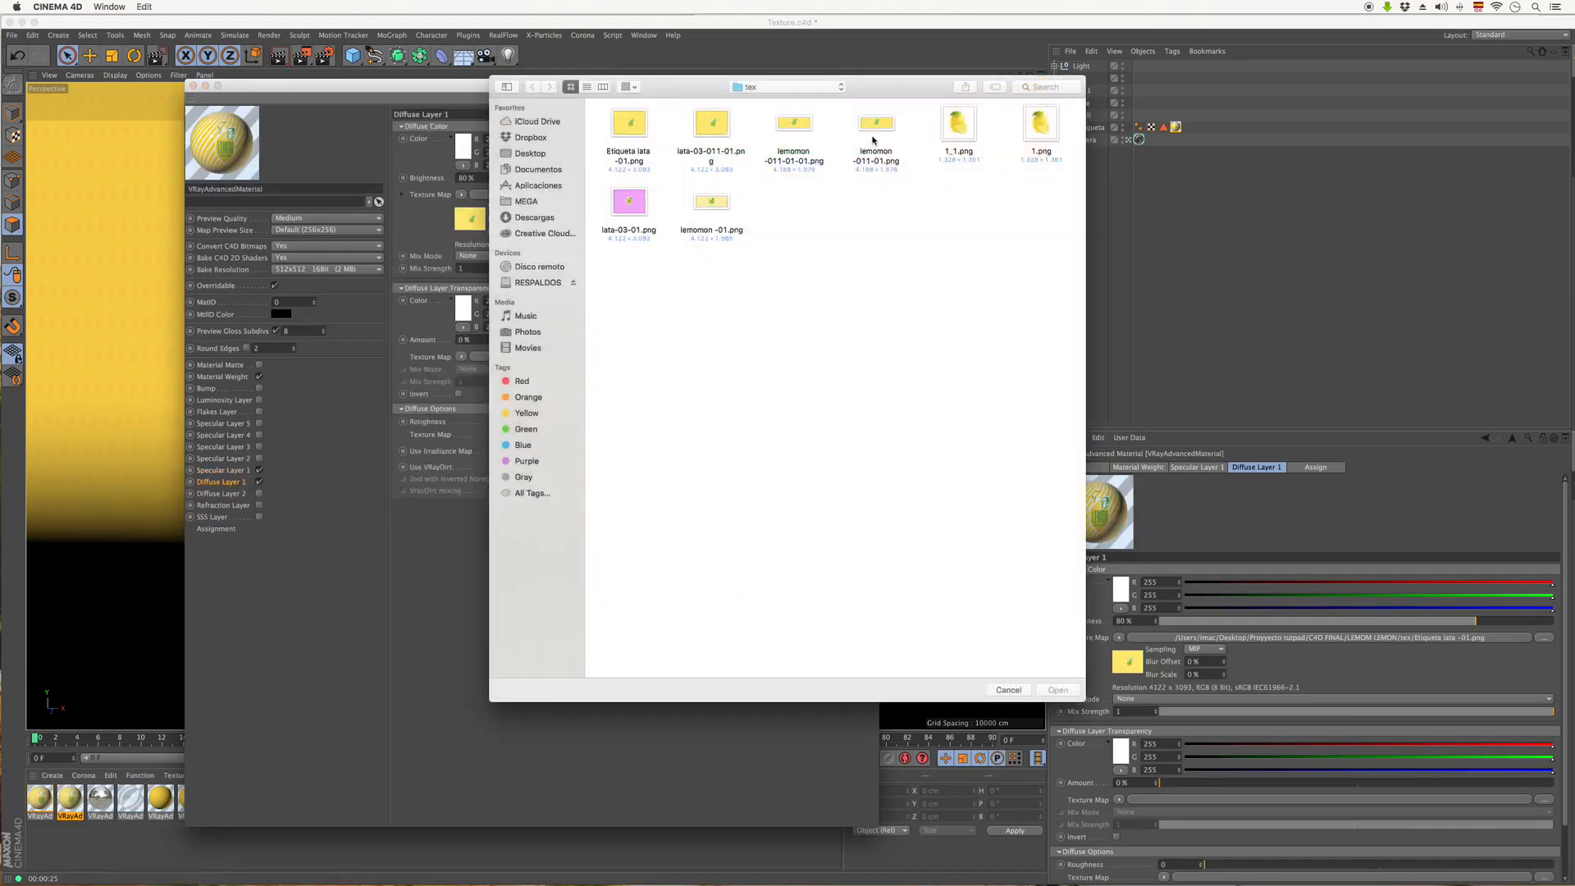
pyautogui.click(878, 131)
pyautogui.press('space')
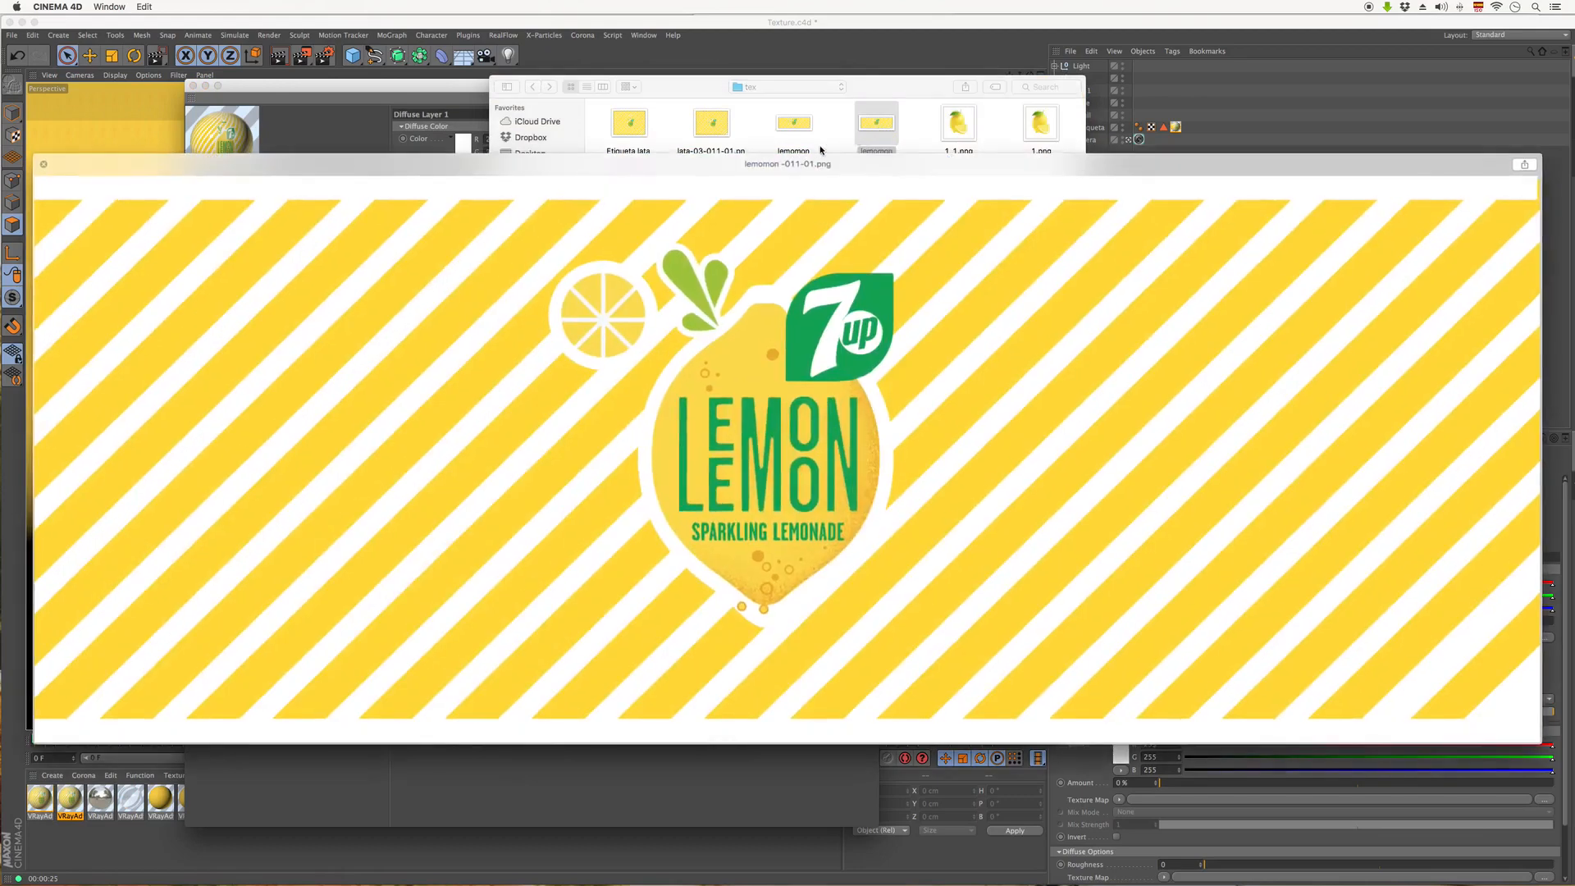
pyautogui.press('space')
pyautogui.click(804, 133)
pyautogui.press('space')
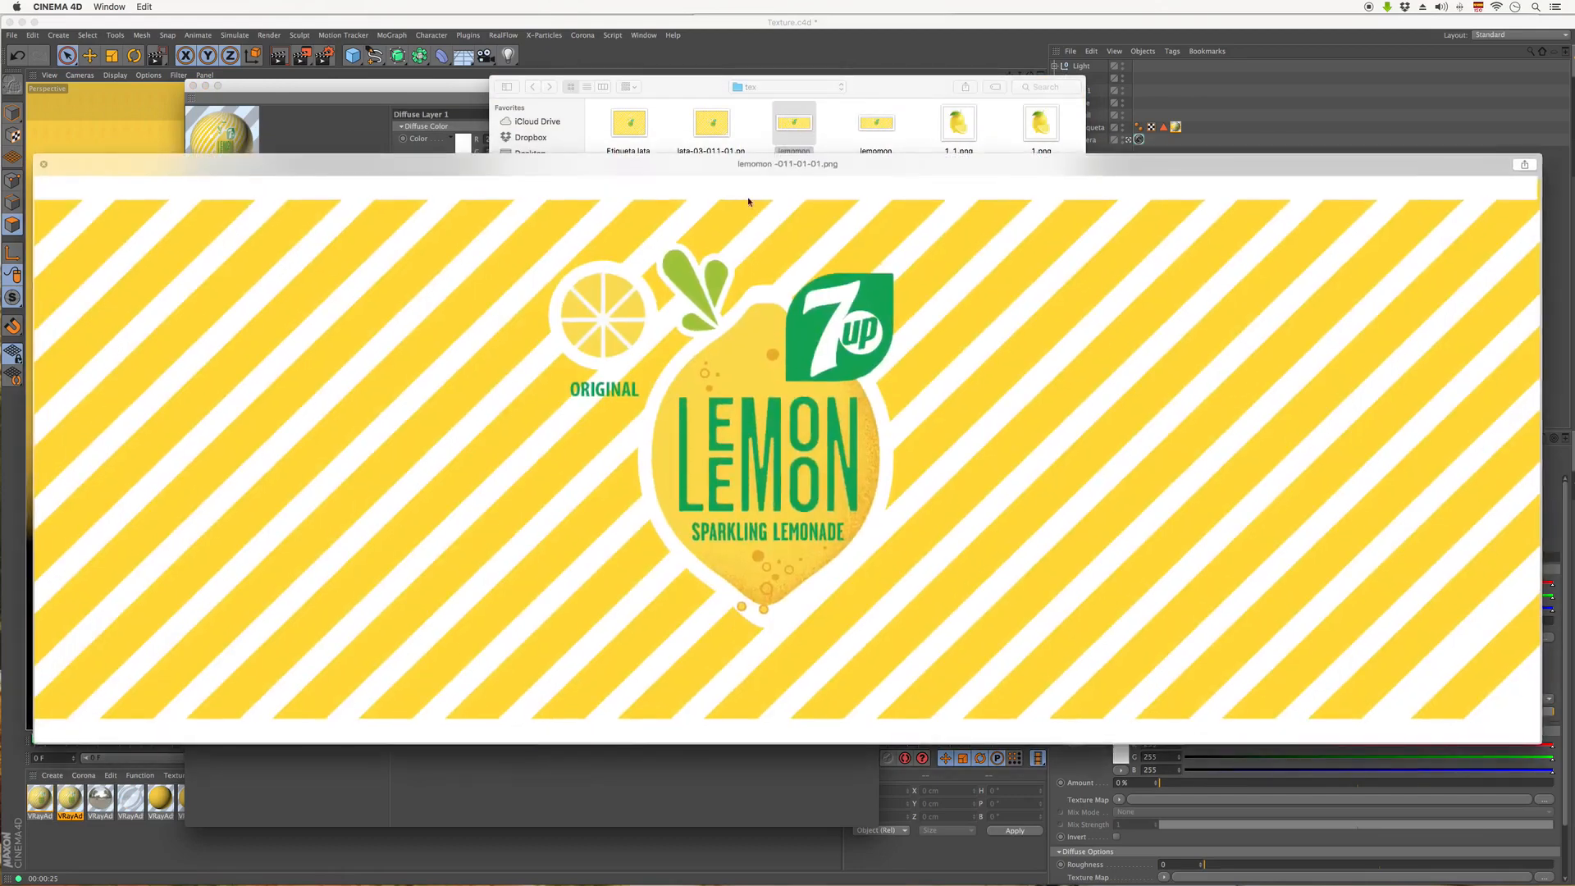
pyautogui.press('space')
pyautogui.click(1057, 690)
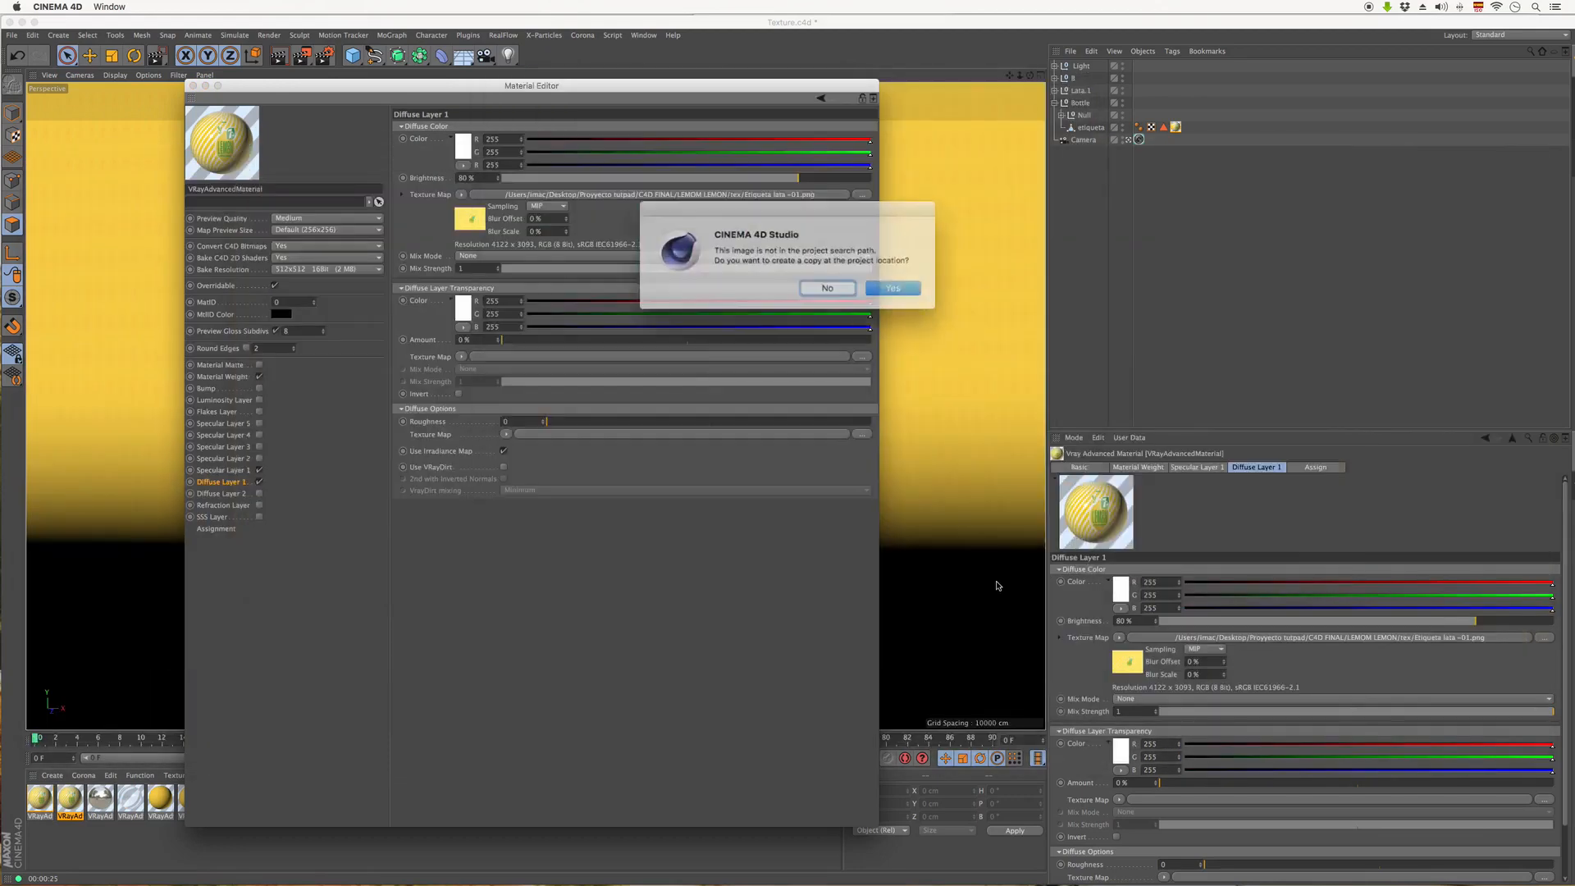
pyautogui.click(822, 285)
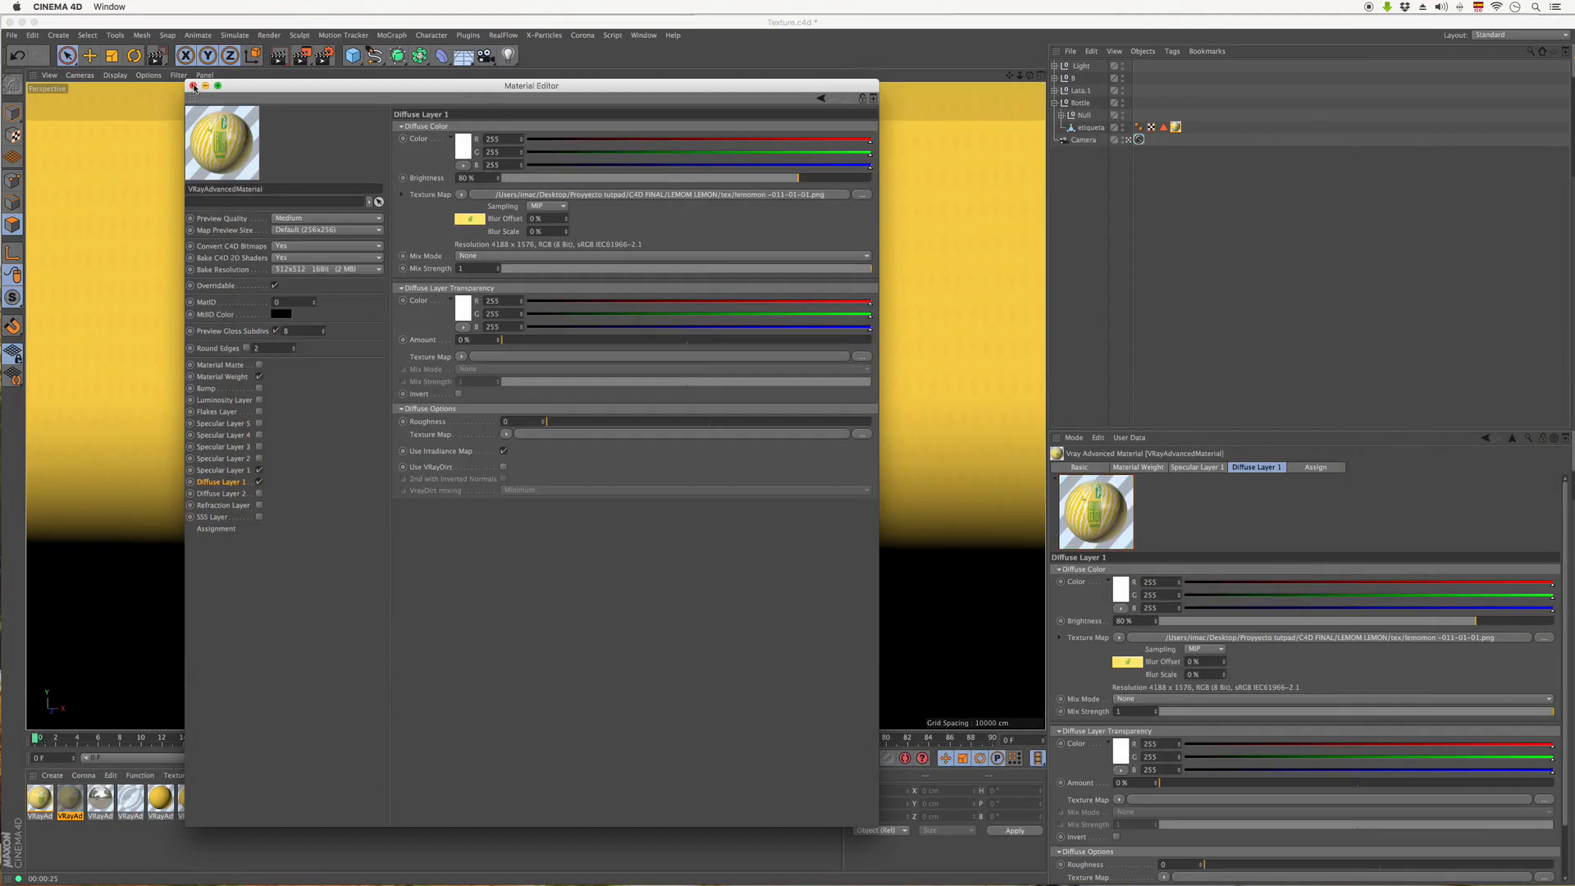
pyautogui.click(193, 85)
# - Delete the material's texture tag from the etiqueta object and select its Selección de Polígonos tag
pyautogui.moveTo(75, 795); pyautogui.dragTo(1182, 129)
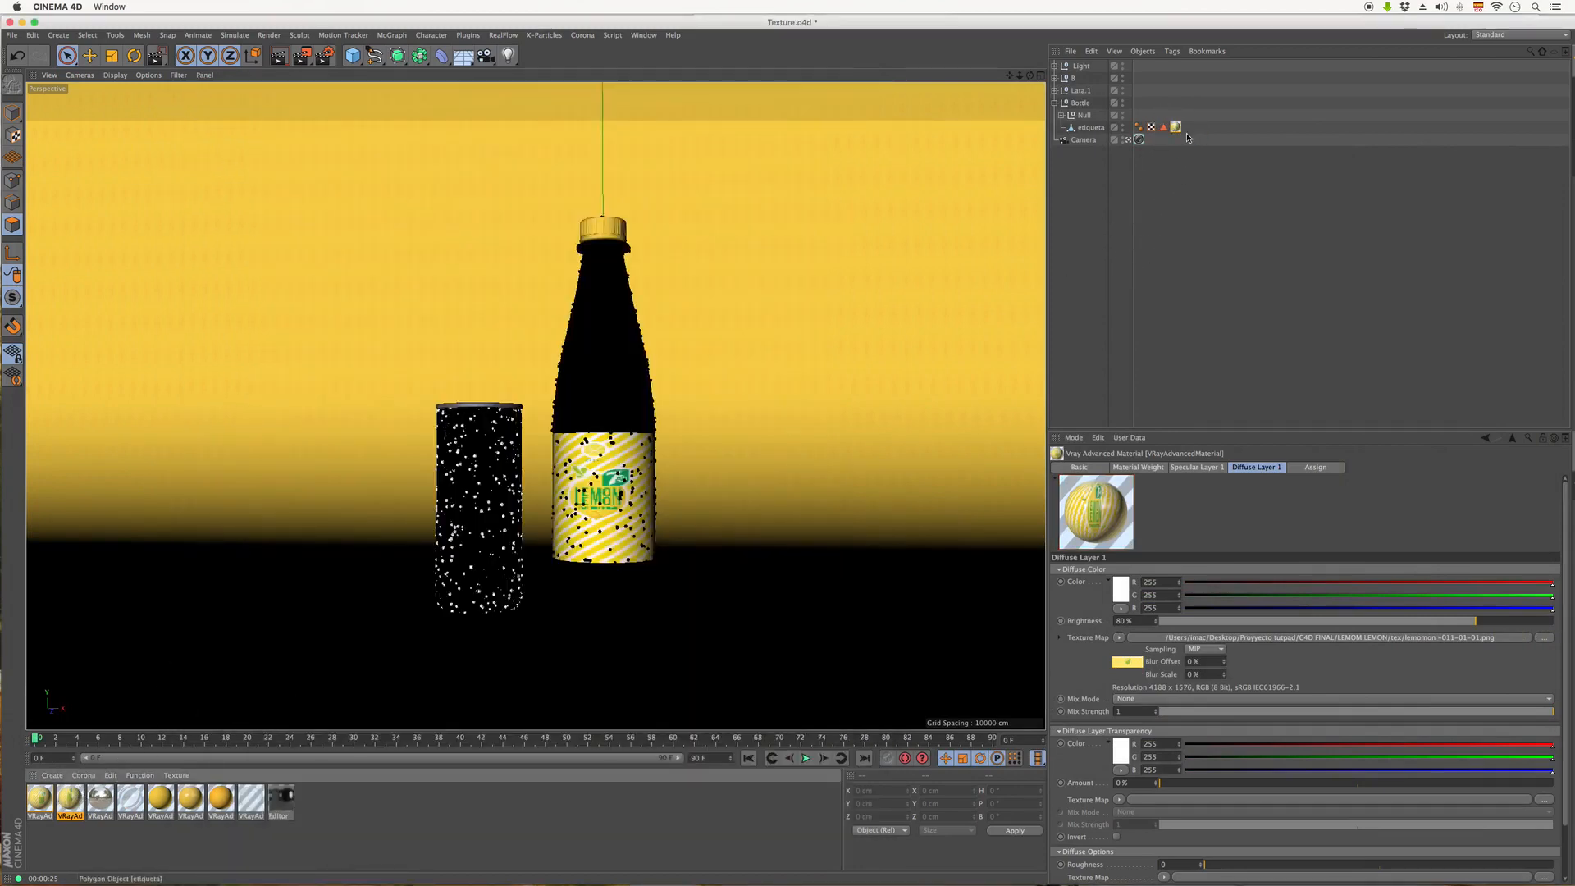
pyautogui.click(1165, 127)
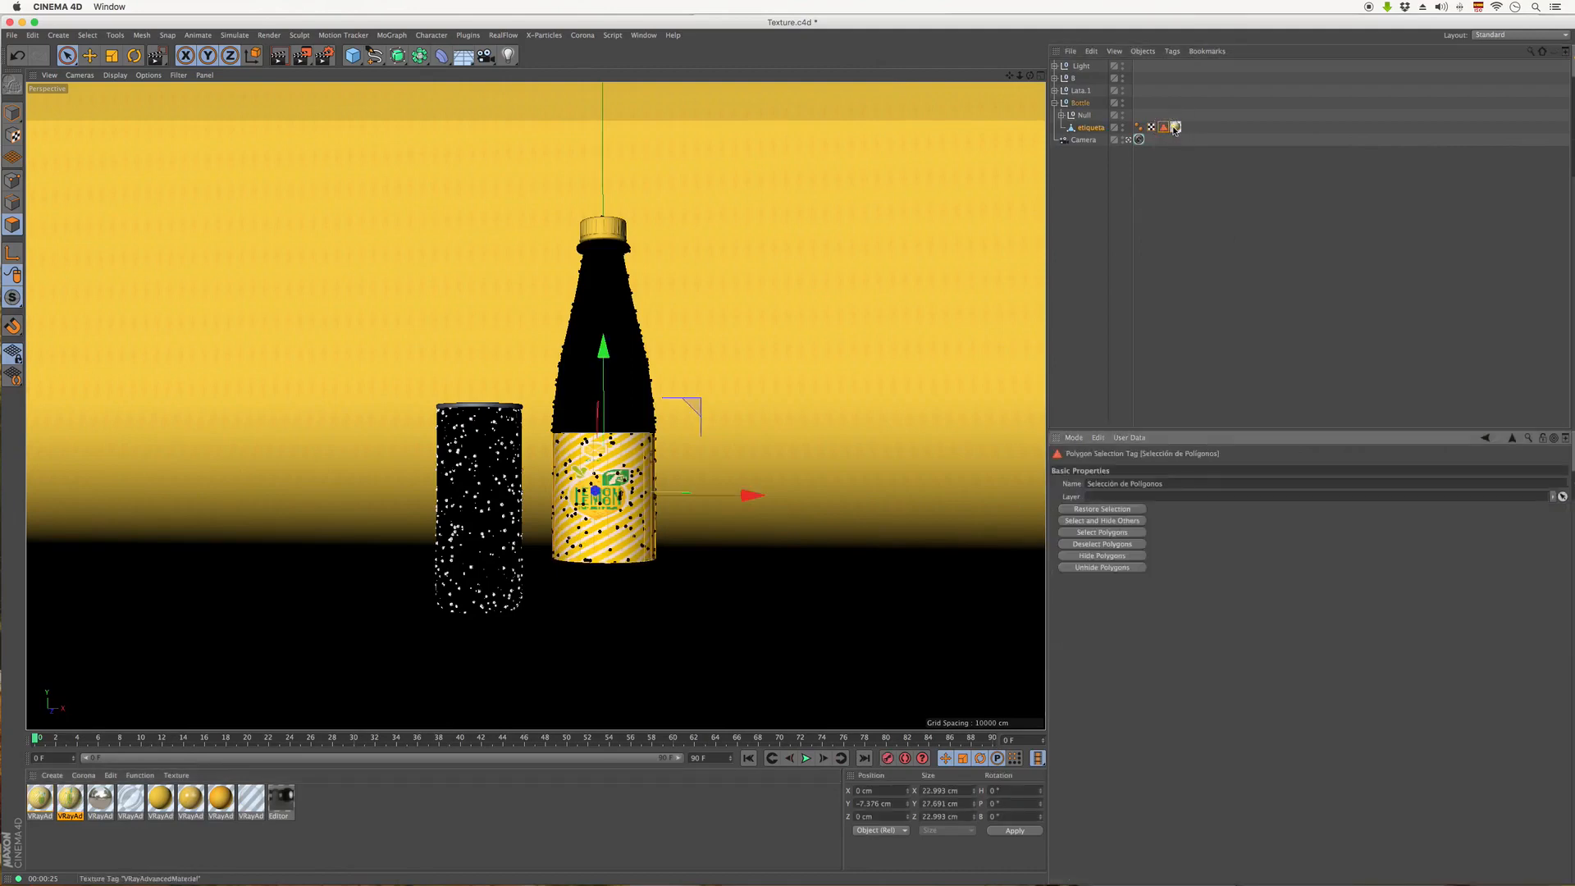
pyautogui.click(1176, 127)
pyautogui.press('Delete')
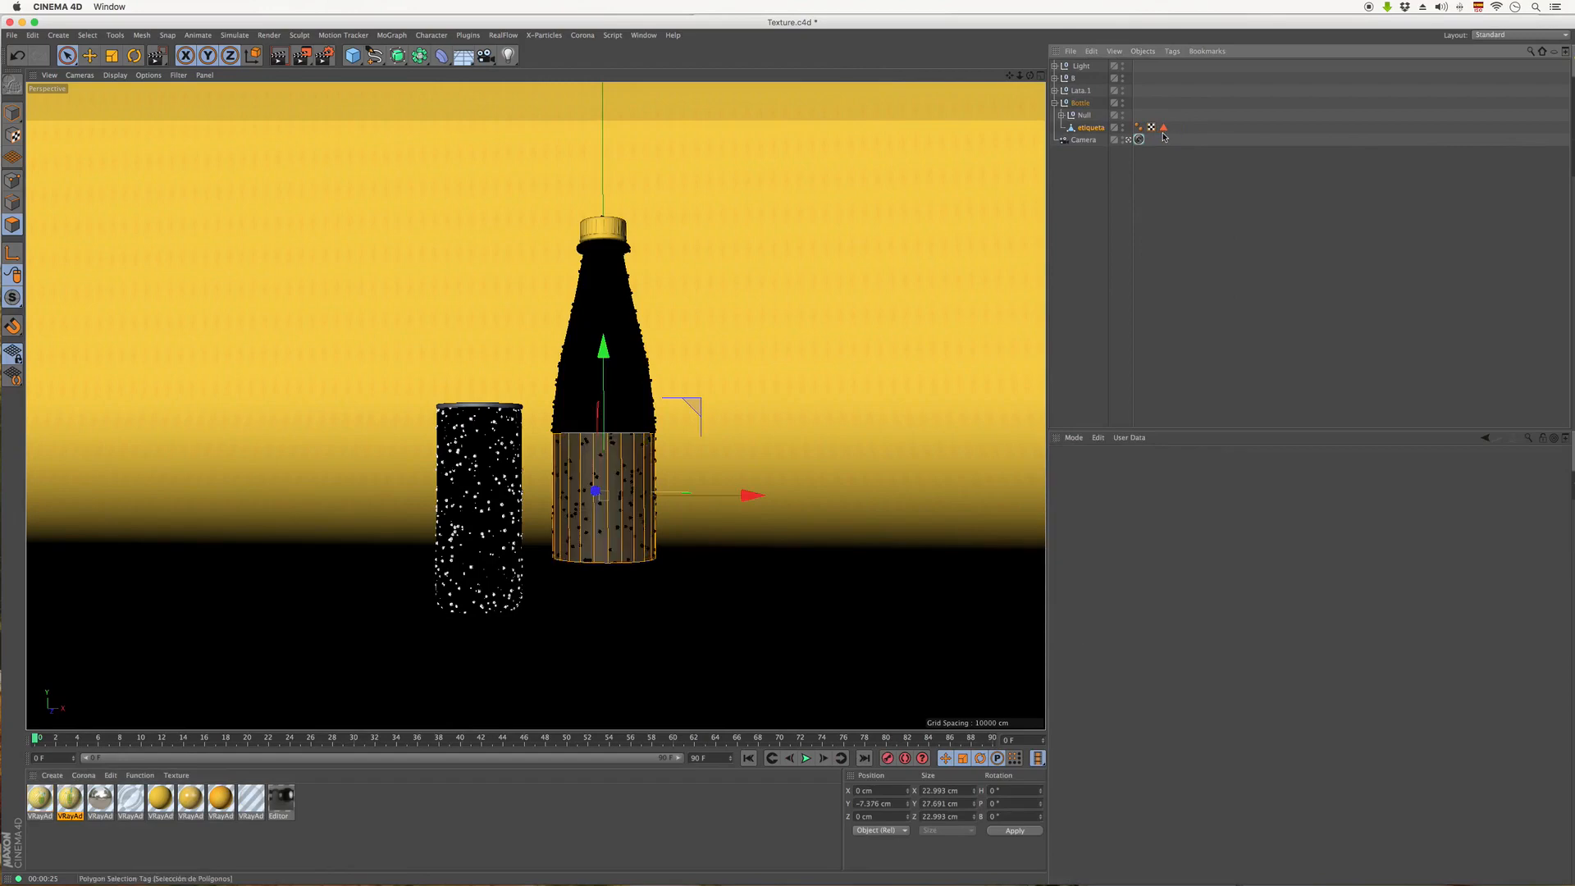
pyautogui.click(1163, 127)
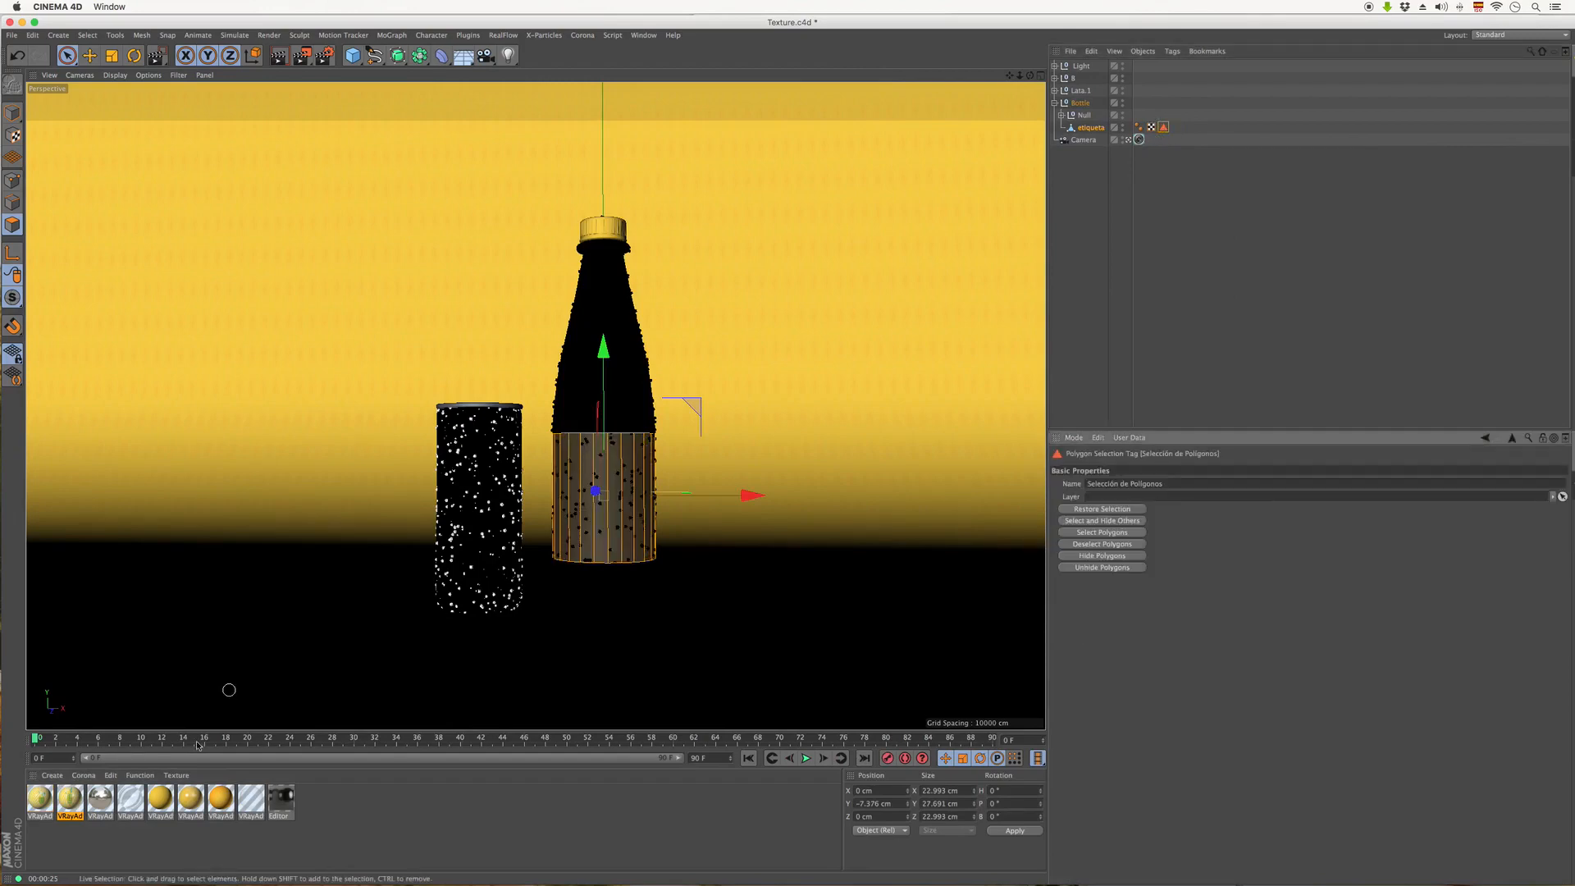
# - Apply the material with the lemomon -011-01-01.png texture to the bottle's label and set its projection to Cylindrical
pyautogui.doubleClick(39, 797)
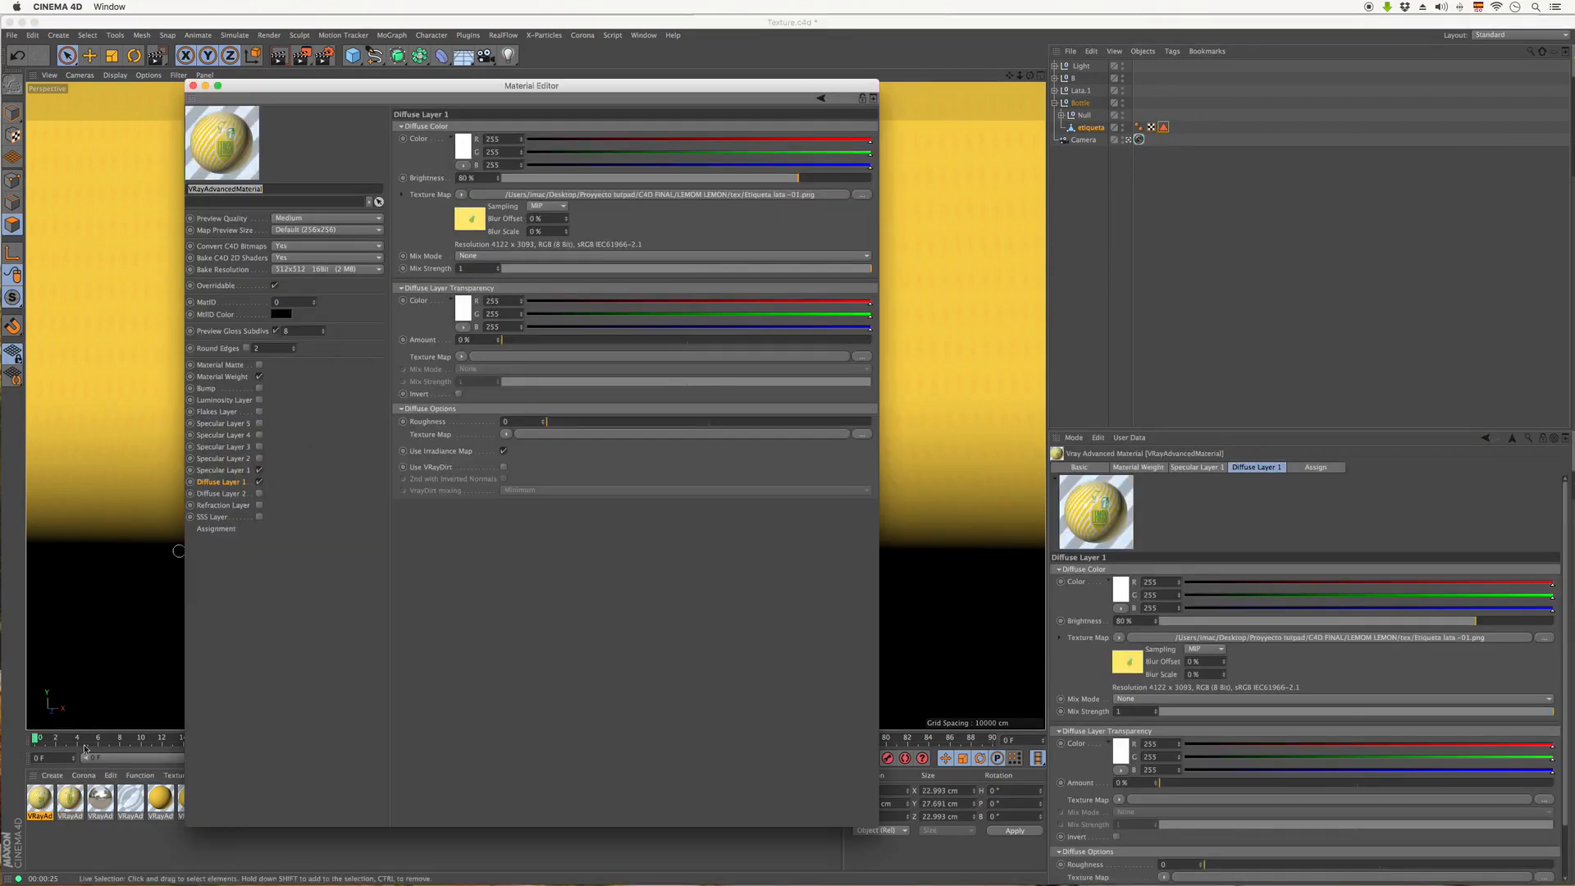
pyautogui.click(70, 797)
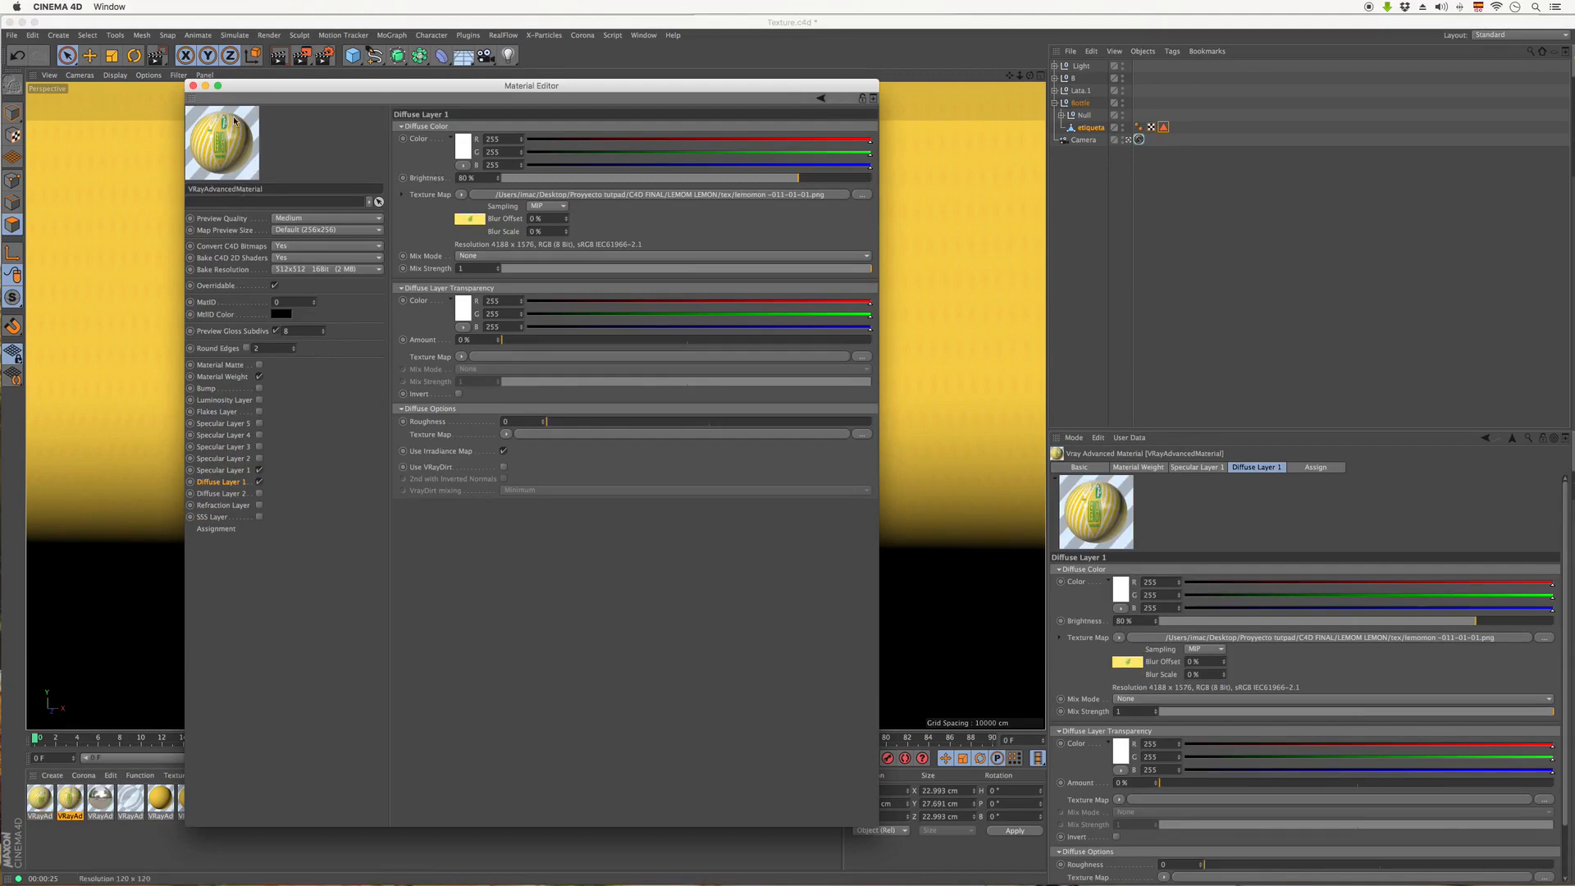
pyautogui.click(193, 85)
pyautogui.moveTo(78, 796); pyautogui.dragTo(628, 490)
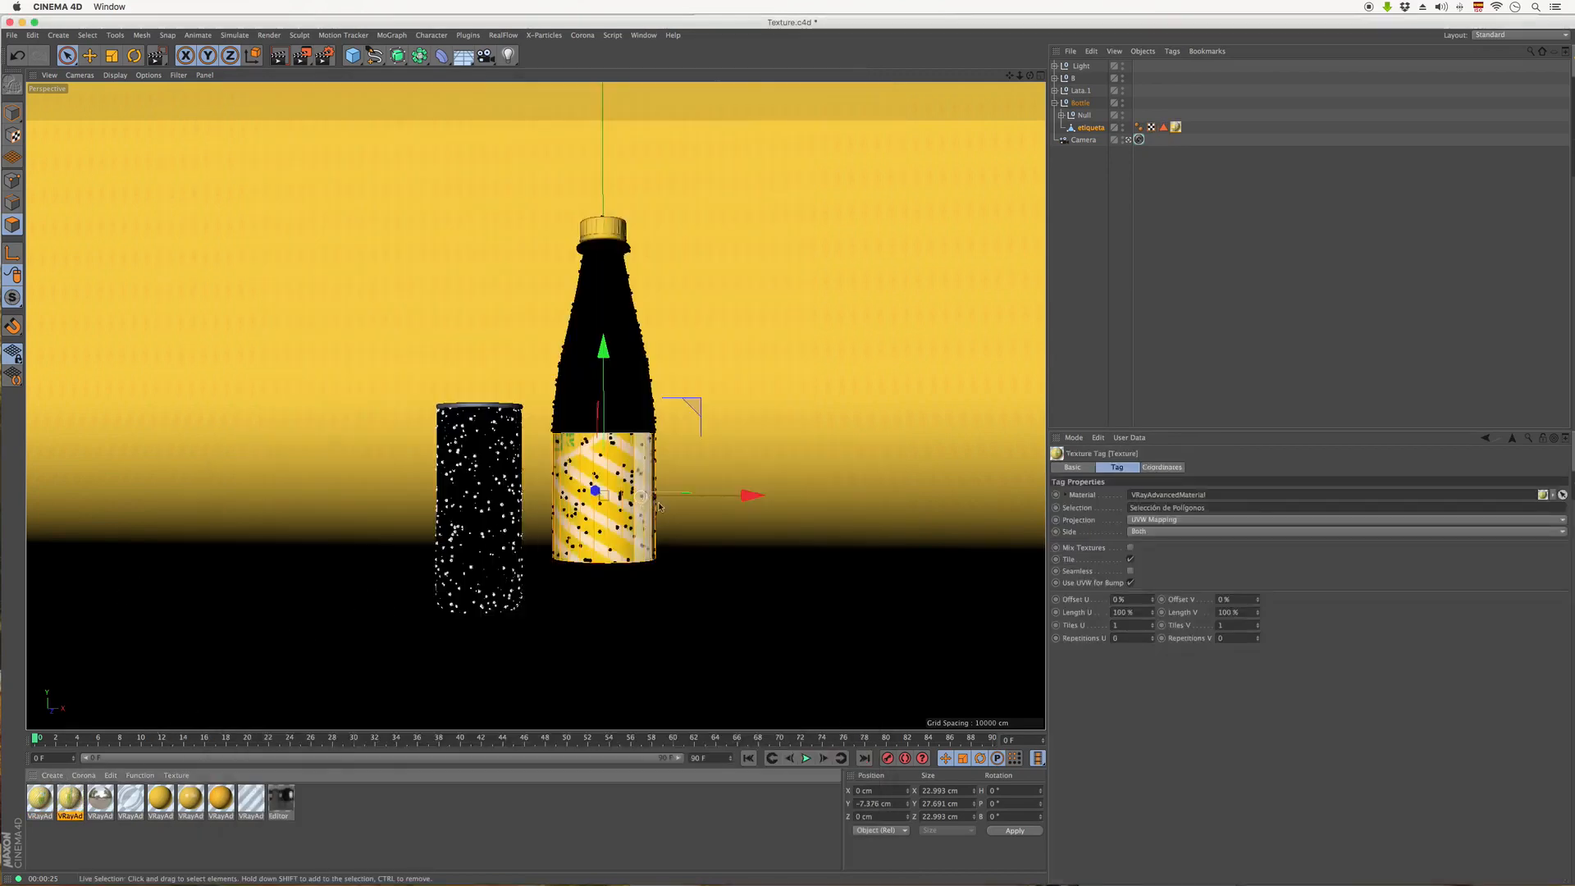
pyautogui.click(1198, 520)
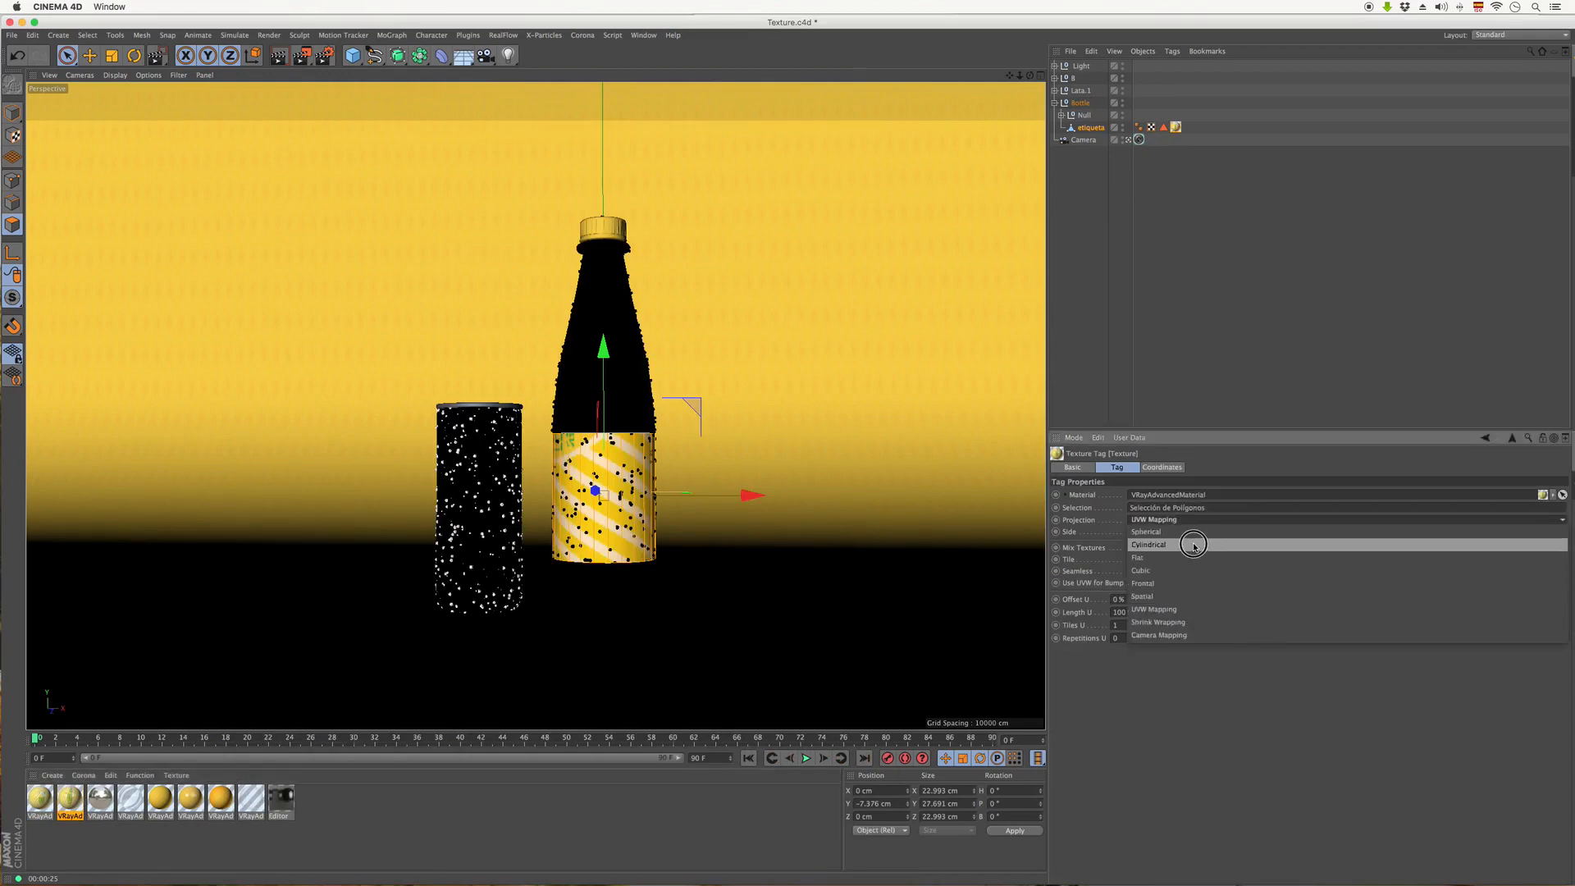
pyautogui.click(1190, 545)
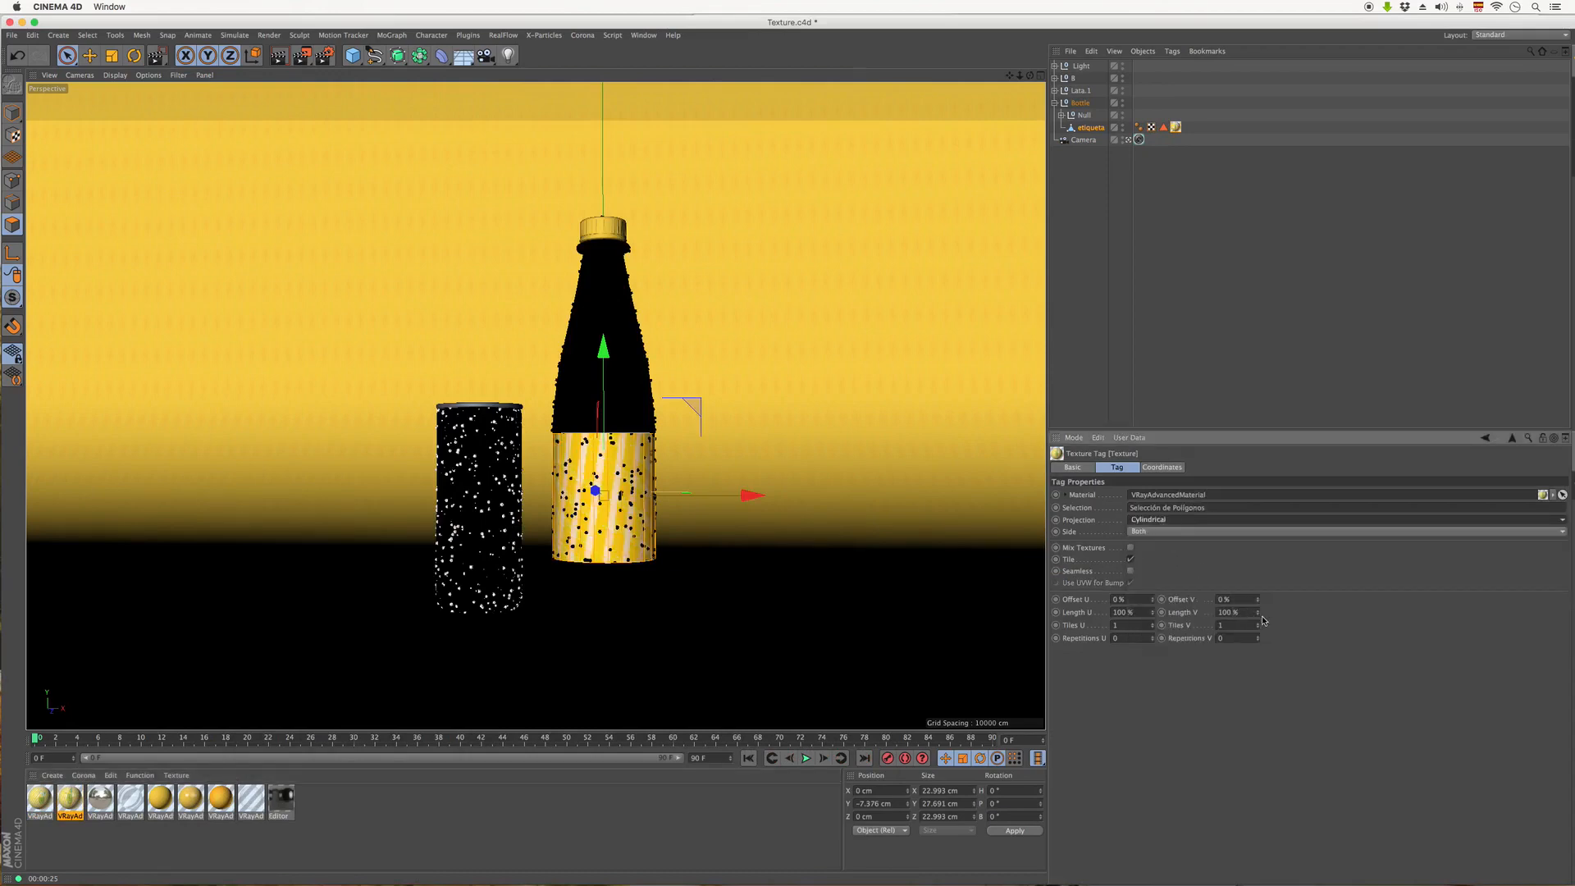
# - Set the bottle label texture's Offset U to 24% and Tiles V to 6.46
pyautogui.moveTo(1260, 626); pyautogui.dragTo(1257, 562)
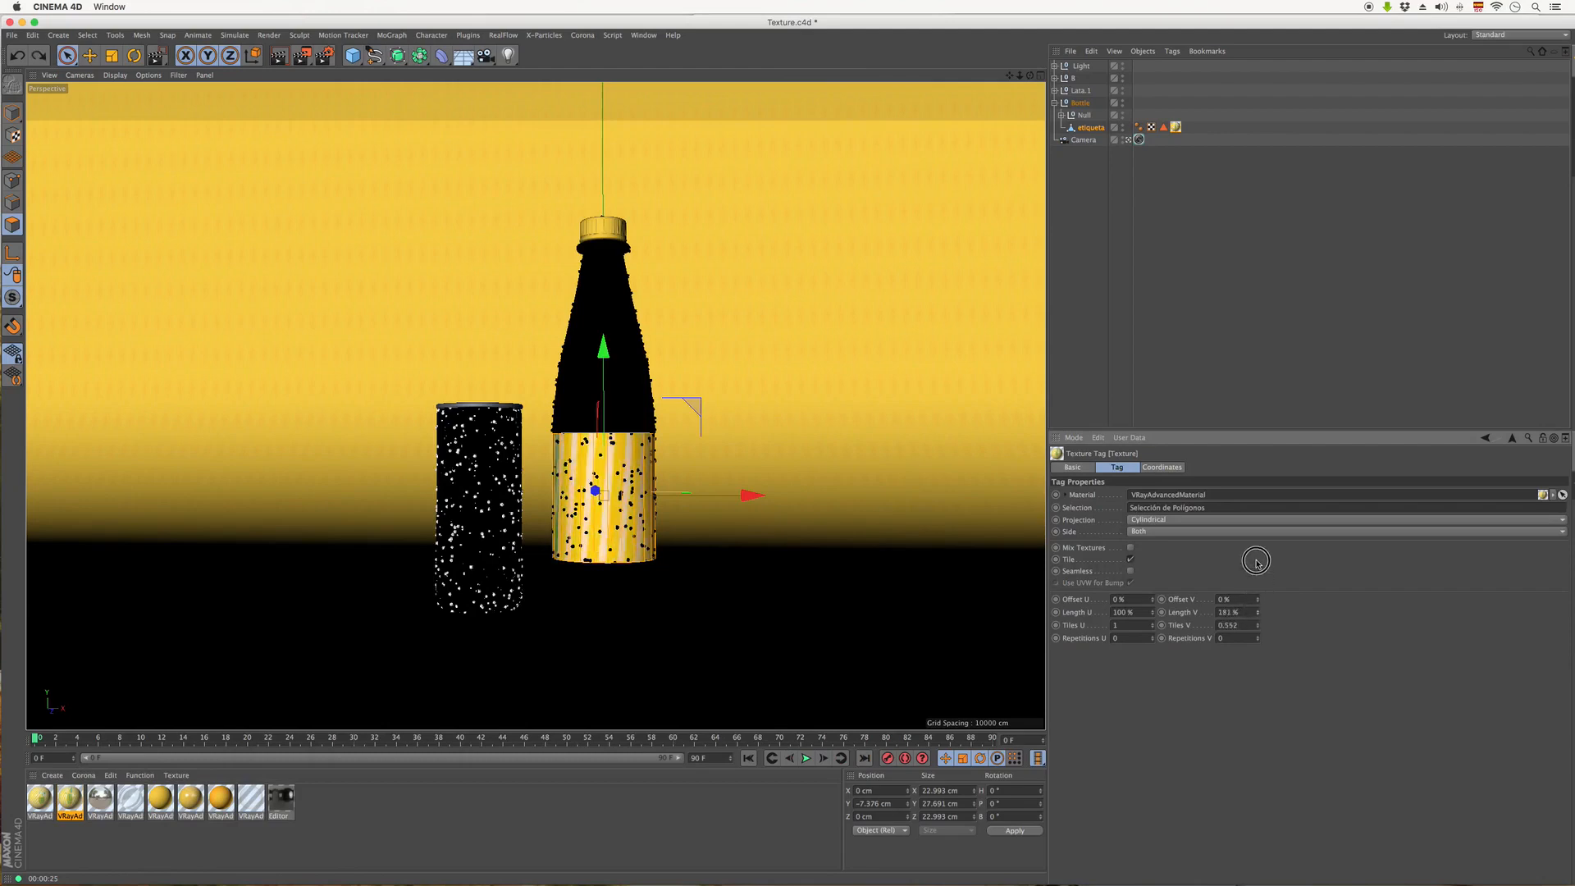
pyautogui.moveTo(1258, 625); pyautogui.dragTo(1239, 566)
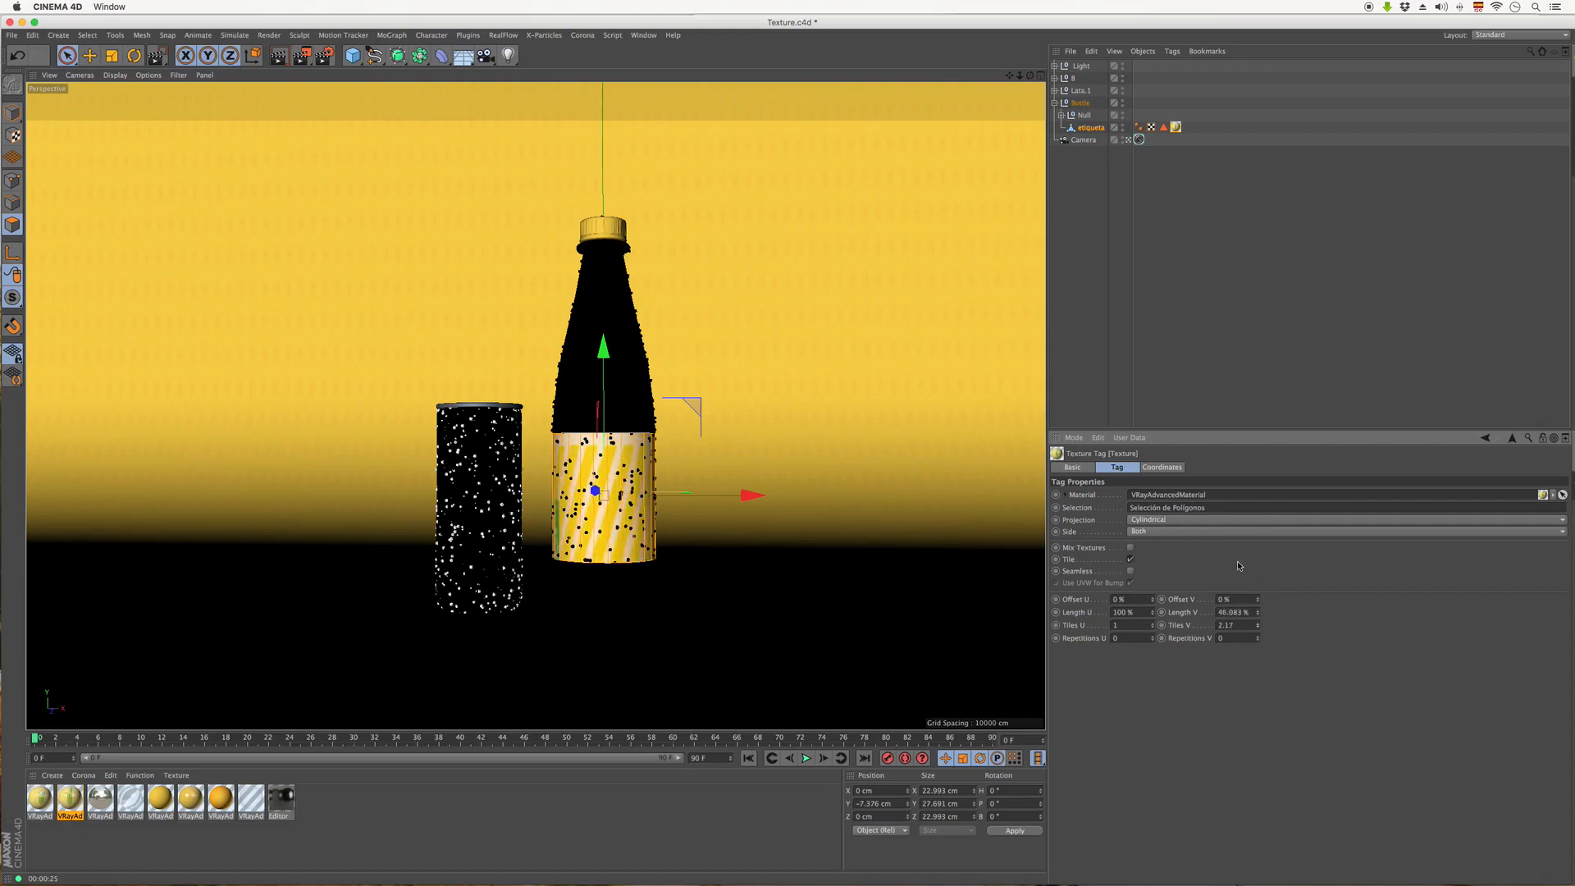
pyautogui.moveTo(1152, 601); pyautogui.dragTo(1162, 582)
pyautogui.moveTo(1258, 626); pyautogui.dragTo(1206, 360)
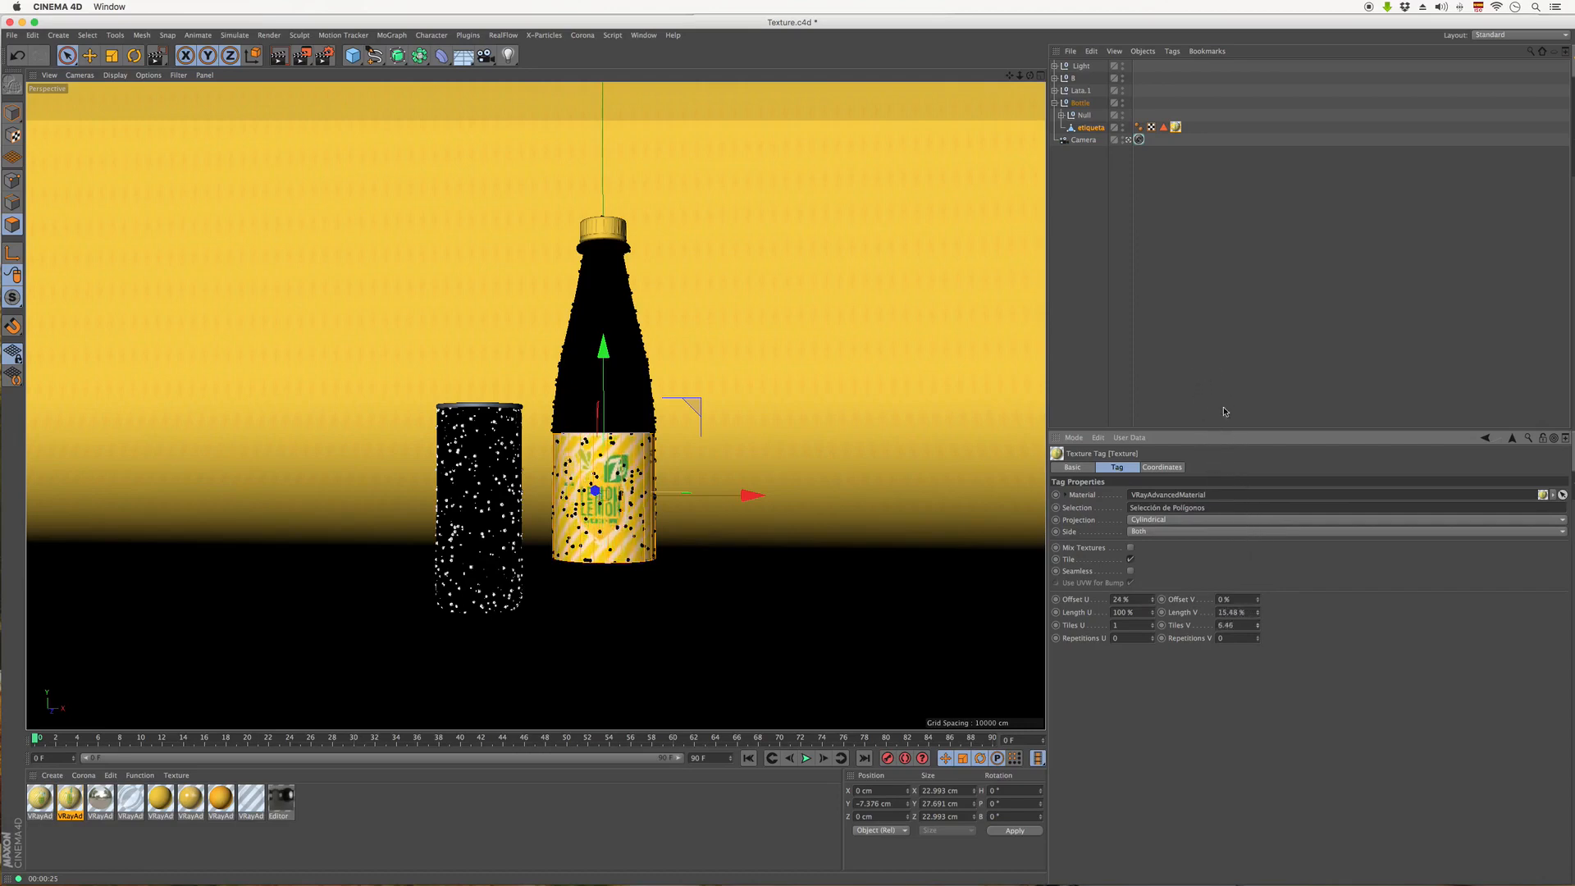
# - Set the label texture's Tiles V to 7.01 and Offset V to -10.9%
pyautogui.moveTo(1260, 624); pyautogui.dragTo(1260, 599)
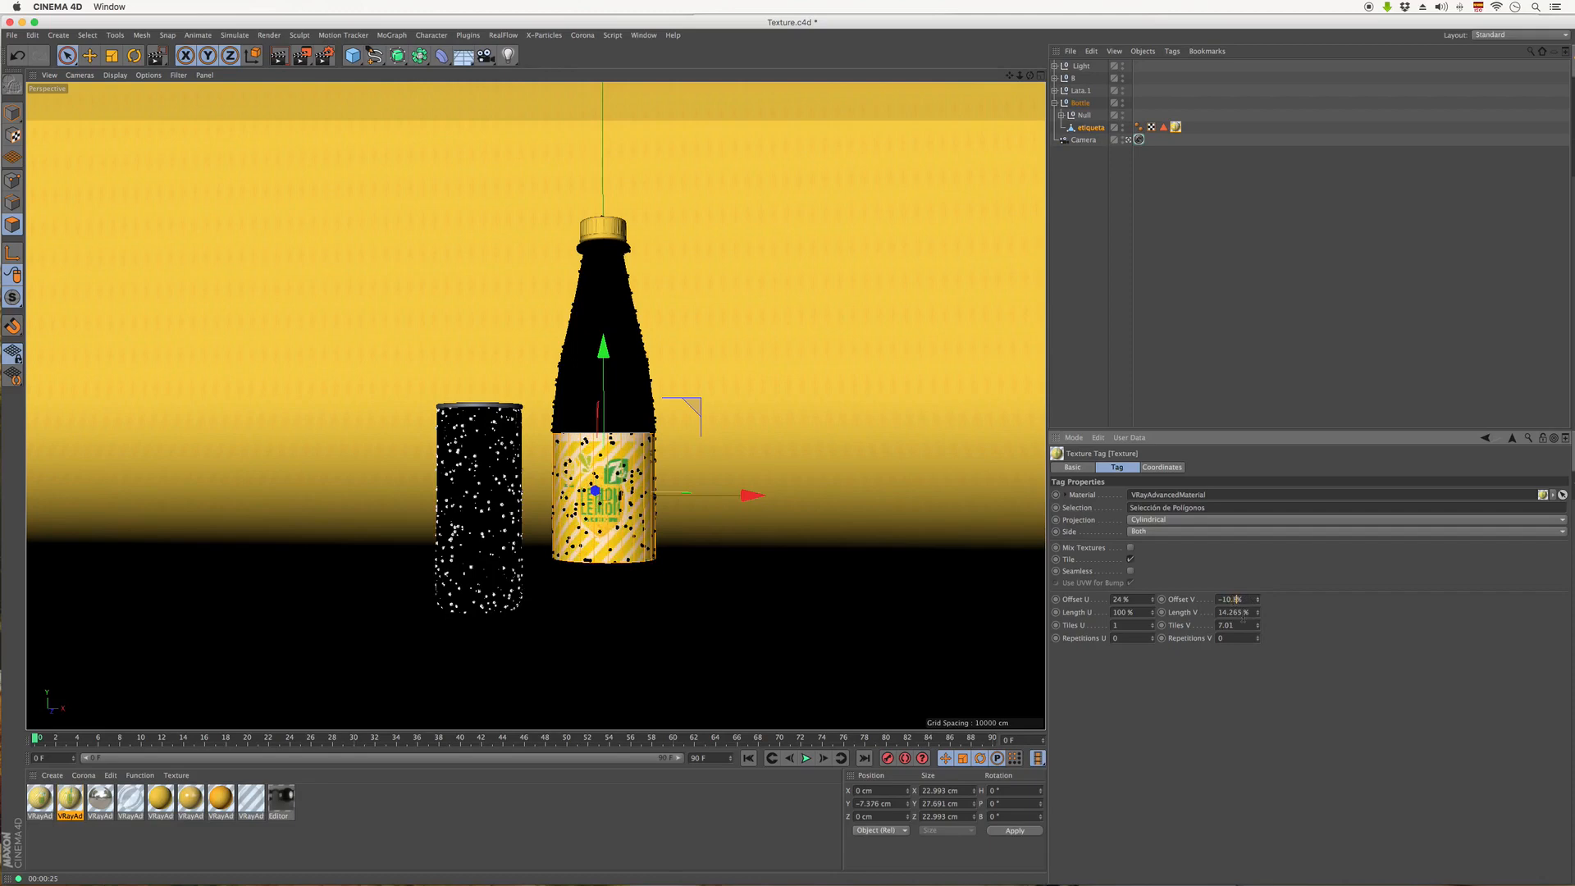
pyautogui.press('Tab')
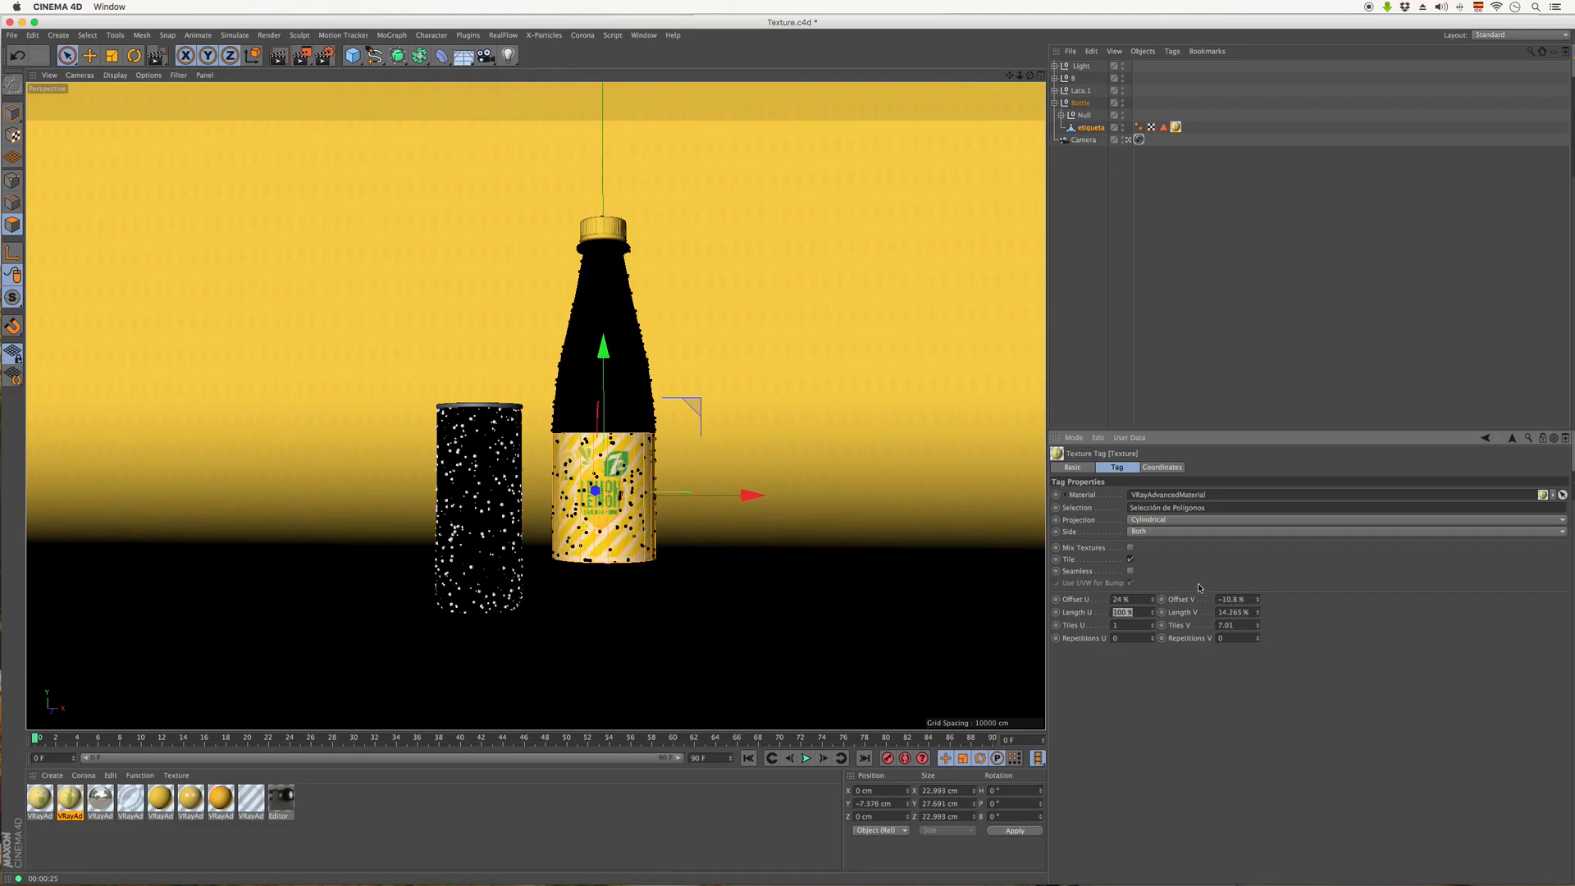
pyautogui.click(1236, 598)
pyautogui.press('Tab')
# - Fine-tune the label texture's vertical tiling by setting Tiles V to 6.97
pyautogui.click(1259, 623)
pyautogui.click(1260, 628)
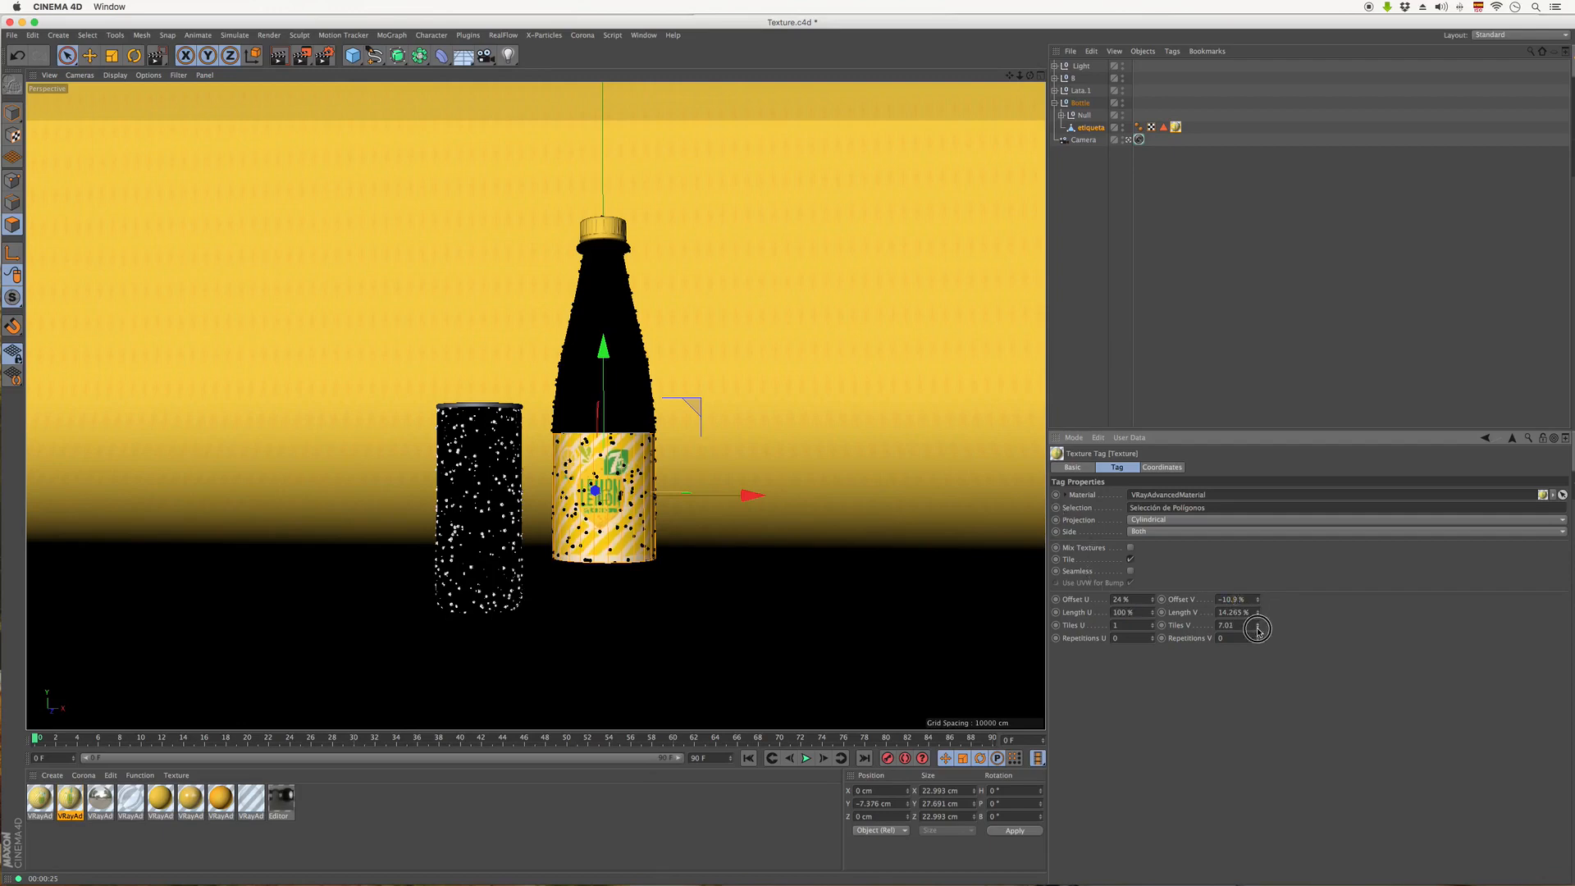
pyautogui.click(1259, 629)
pyautogui.click(1259, 629)
pyautogui.click(1257, 628)
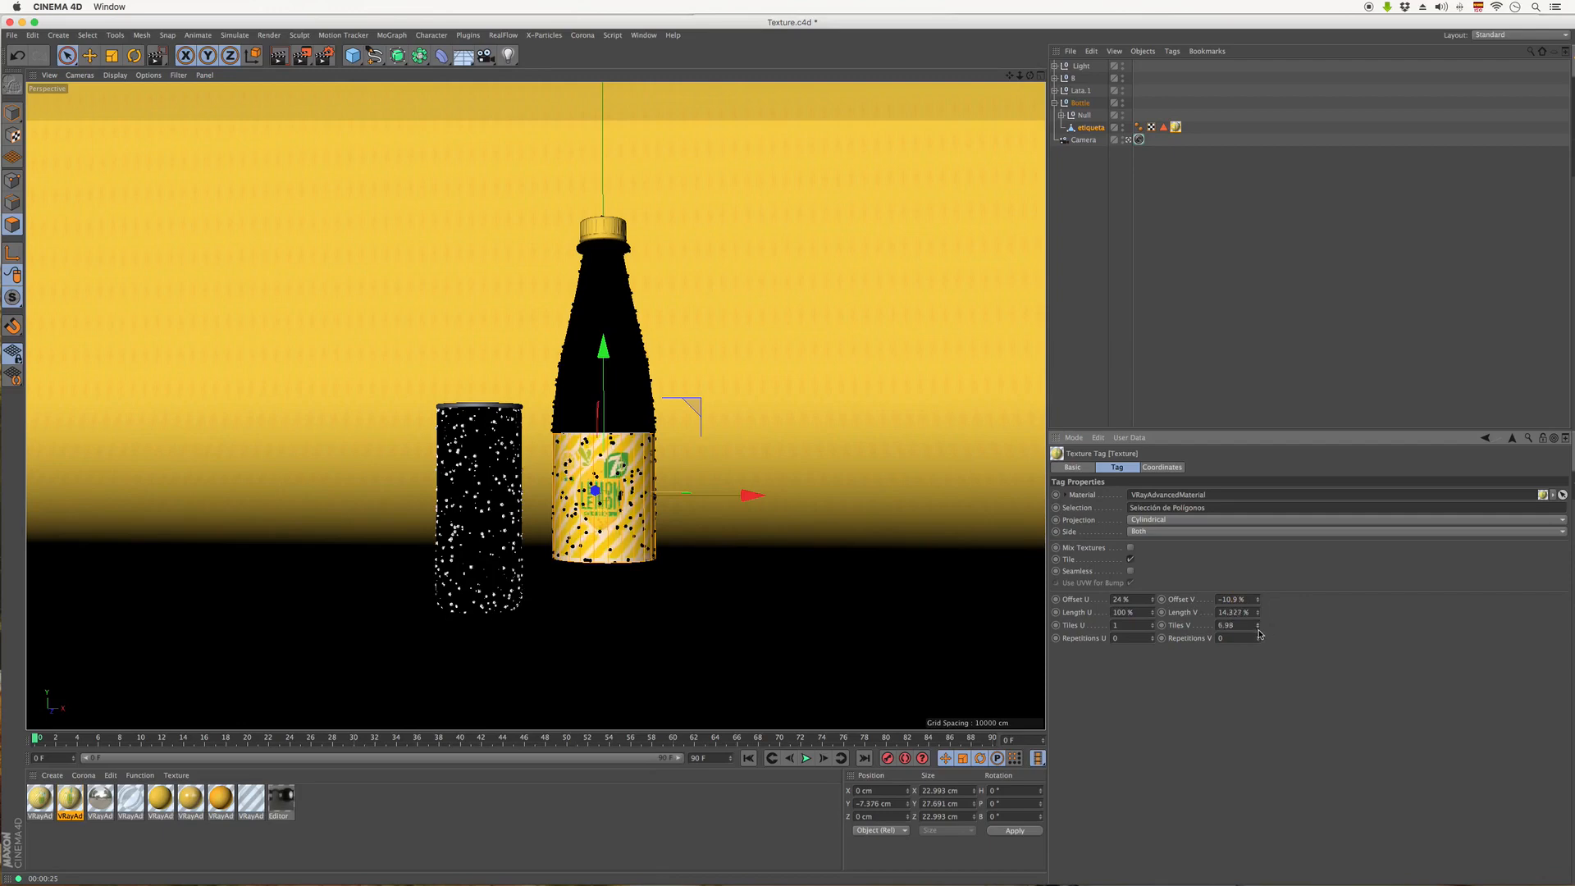
pyautogui.click(1259, 628)
# - Render only the region around the bottle's label to check the texture placement
pyautogui.moveTo(304, 57); pyautogui.dragTo(345, 72)
pyautogui.moveTo(538, 413); pyautogui.dragTo(697, 593)
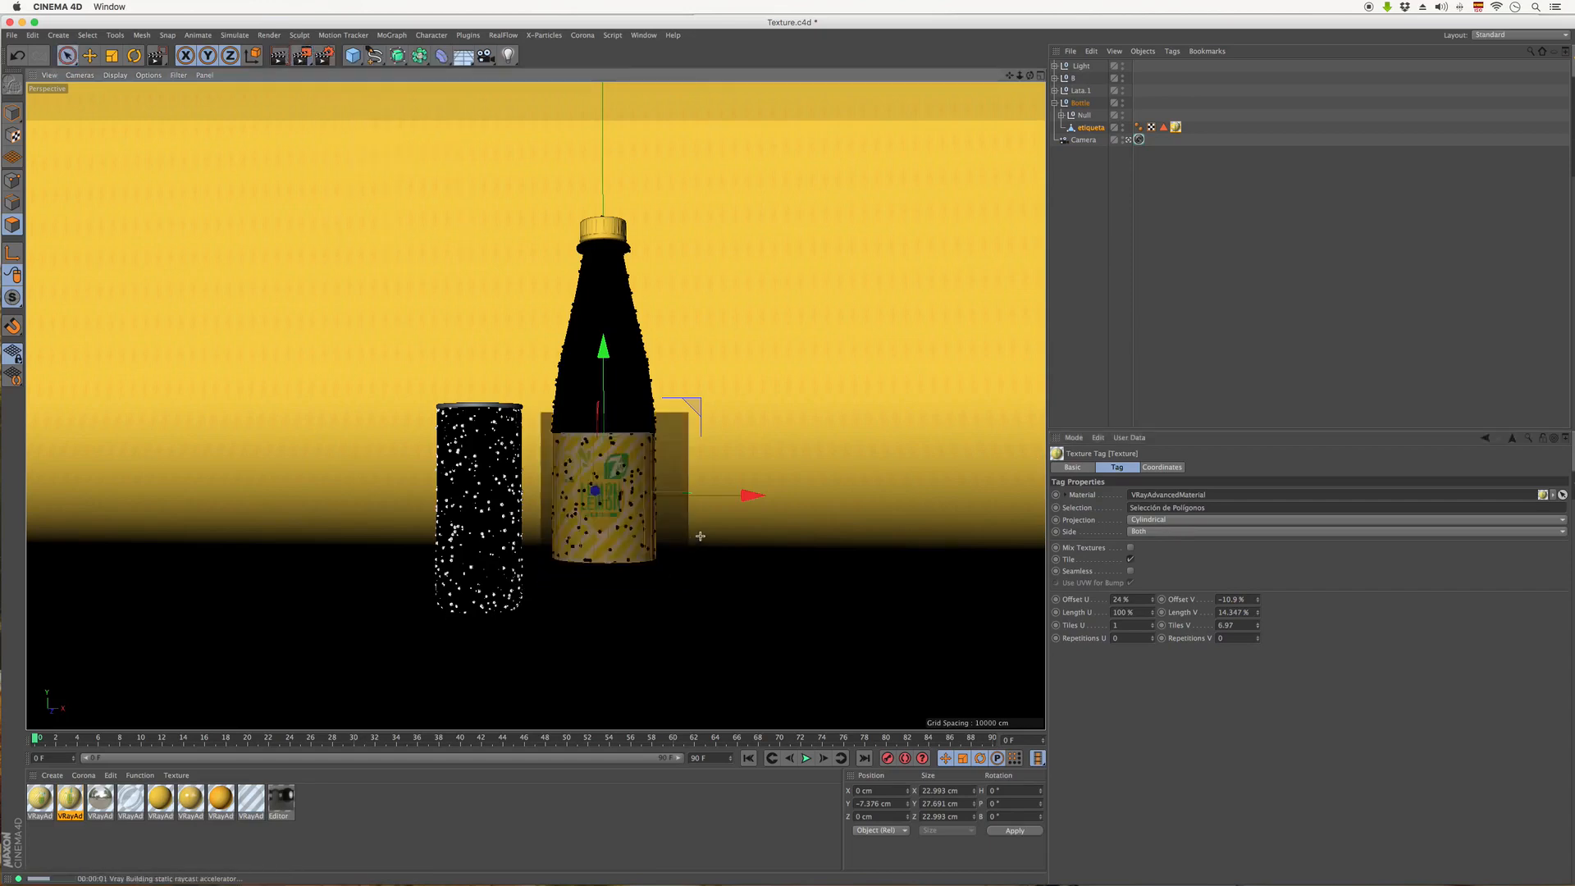